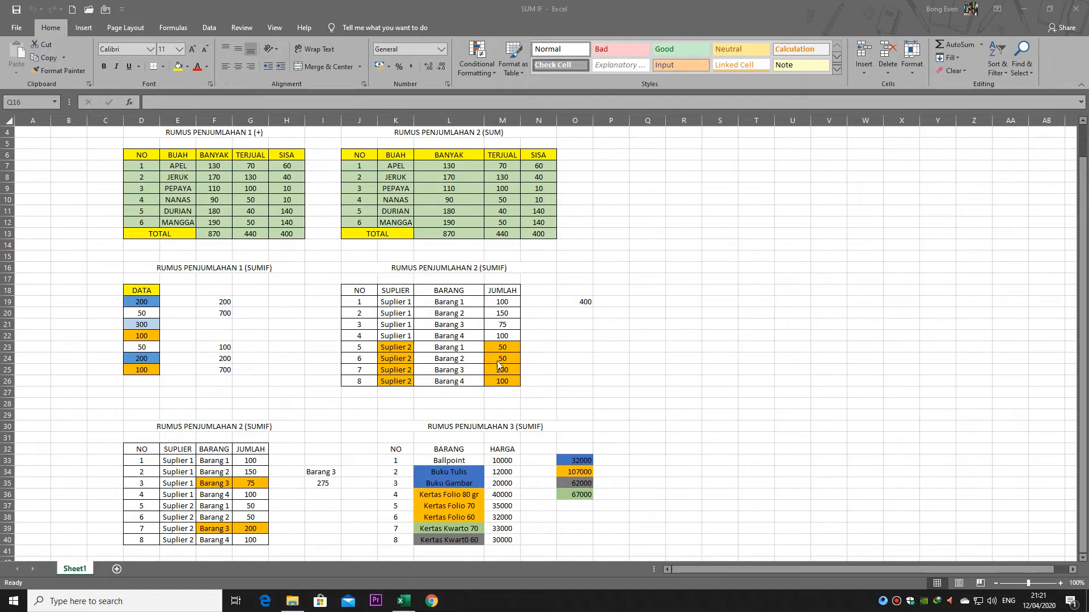
Start a new table below the existing ones with the headers NO, TOKO and JUDUL BUKU in cells E46 to G46.
click(675, 286)
scroll(651, 326, down, 15)
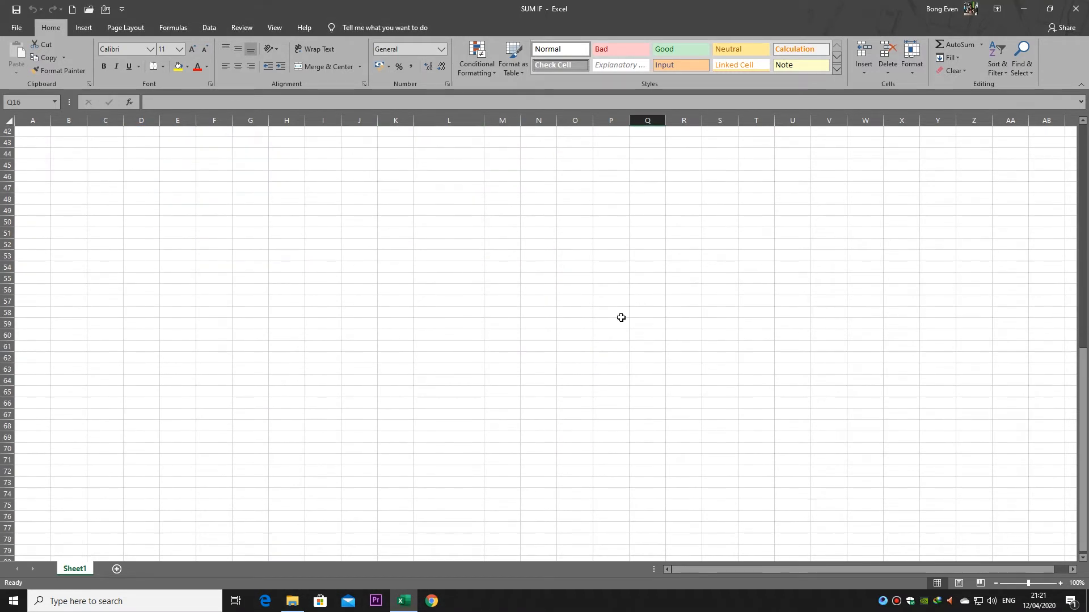
scroll(468, 298, up, 4)
click(184, 234)
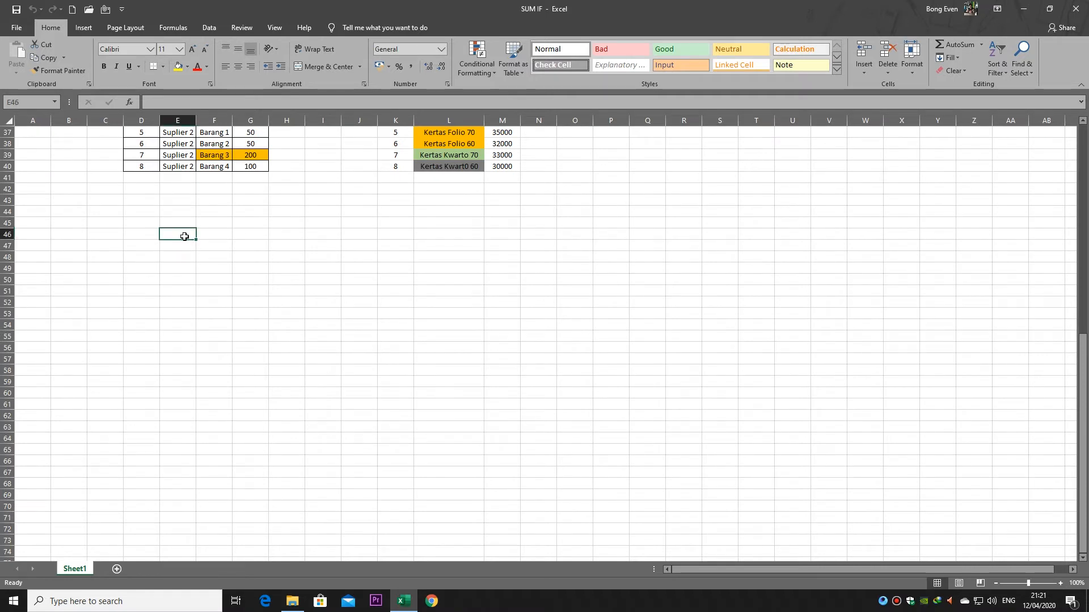
text(NO)
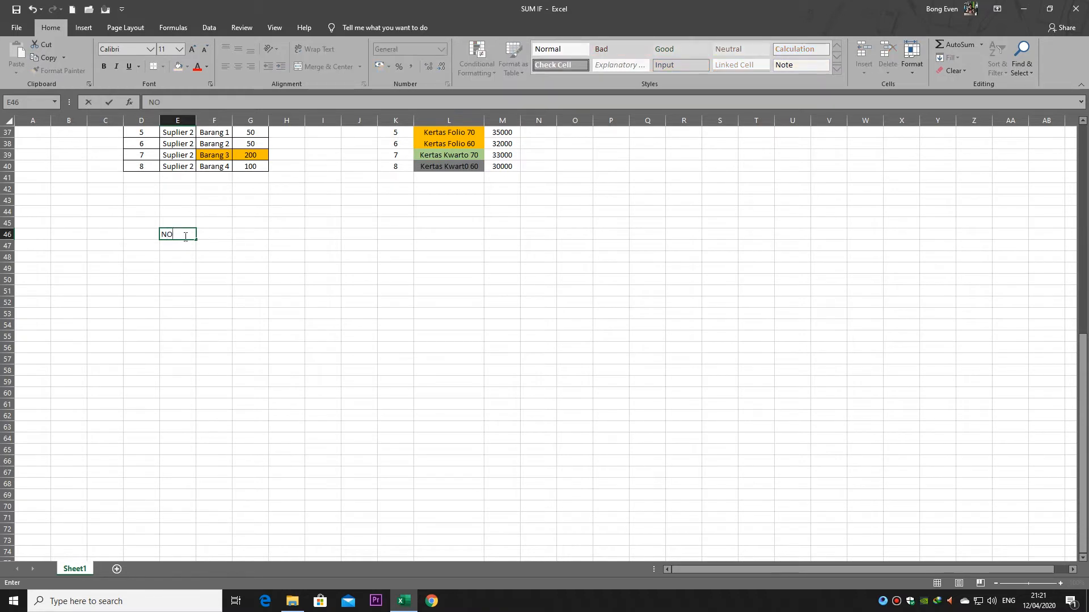
key(Tab)
text(TOKO)
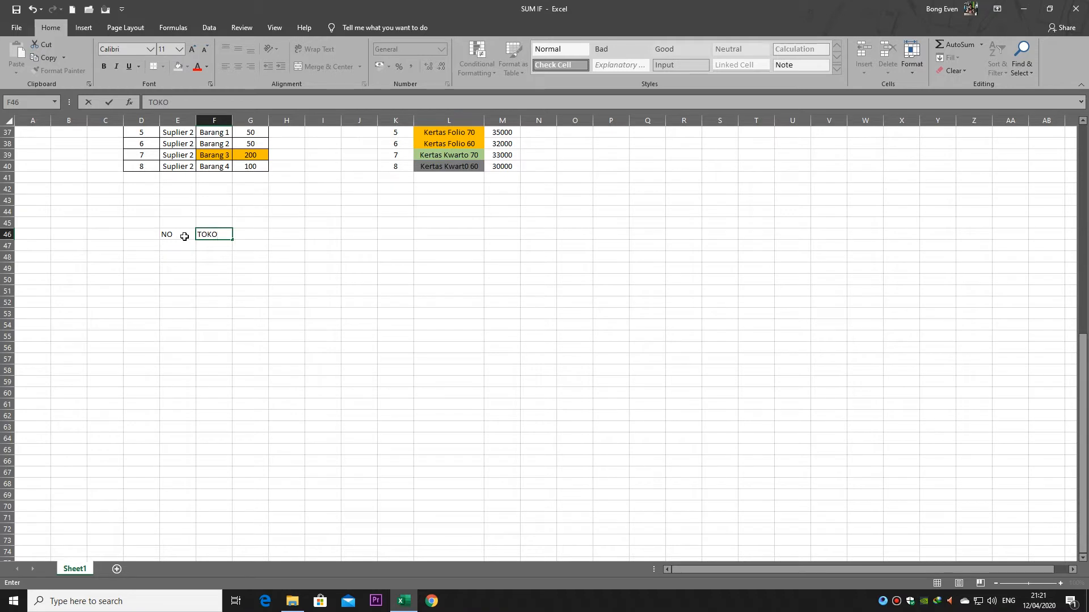
key(Tab)
text(JUDUL)
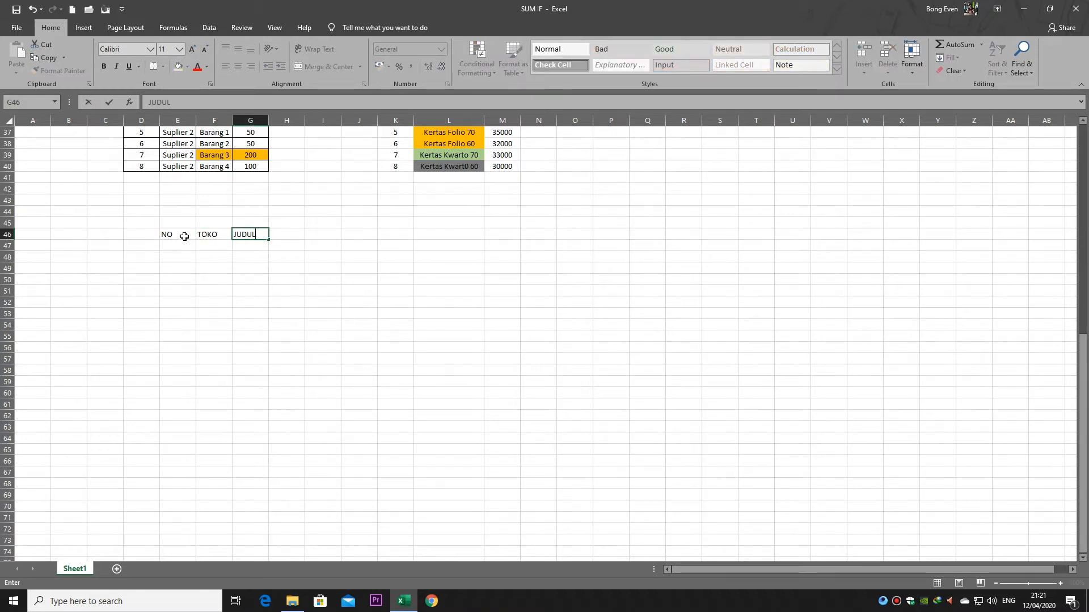
text( BUKU)
key(Tab)
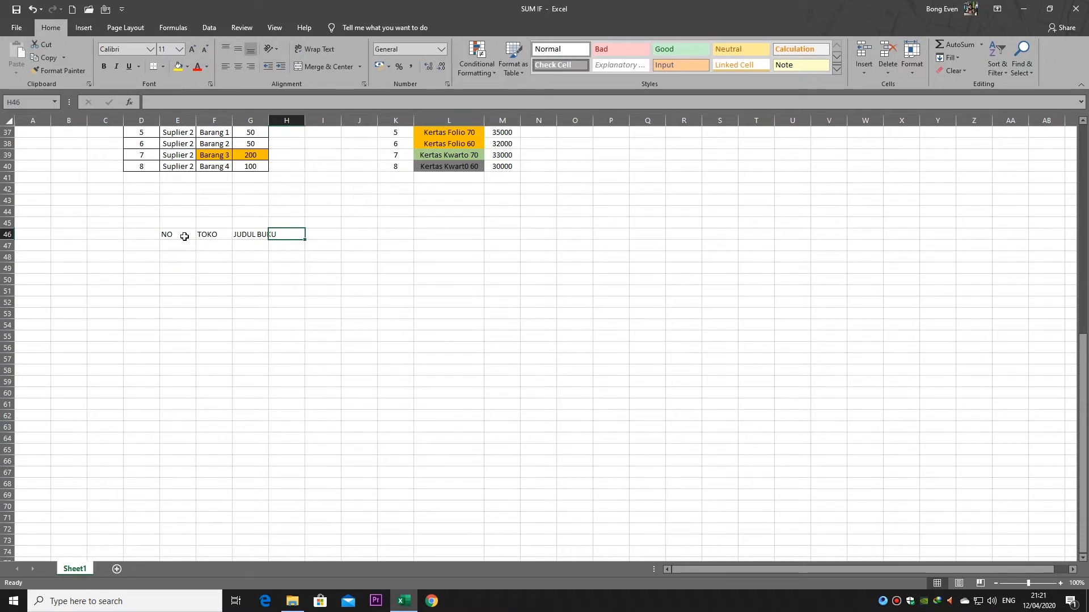
Add the headers HARGA, BULAN, JUMLAH PENJUALAN and TOTAL PENDAPATAN in cells H46 to K46.
text(HARGA)
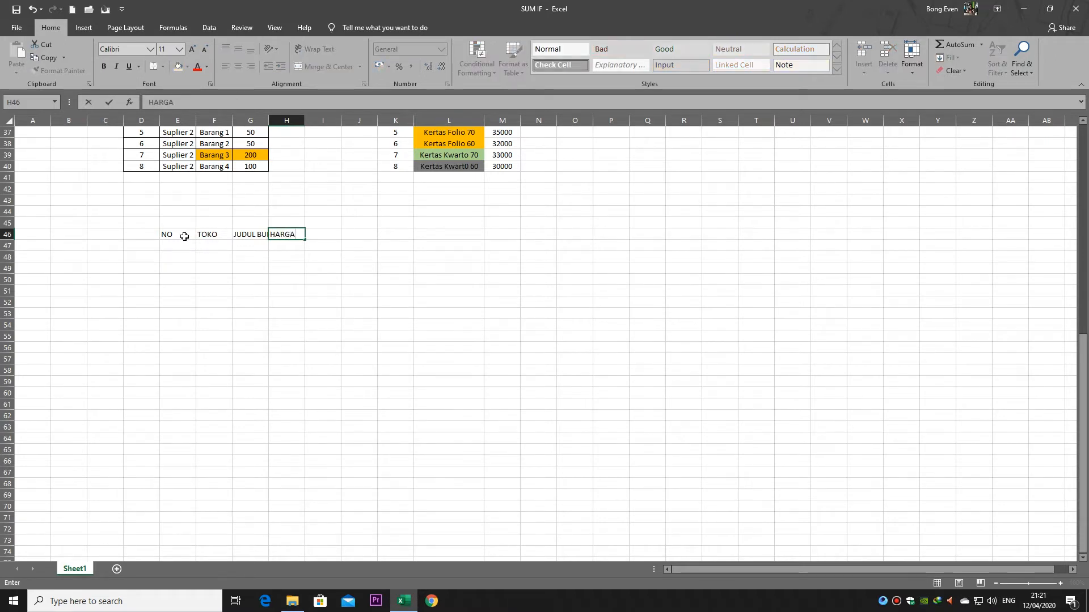
key(Tab)
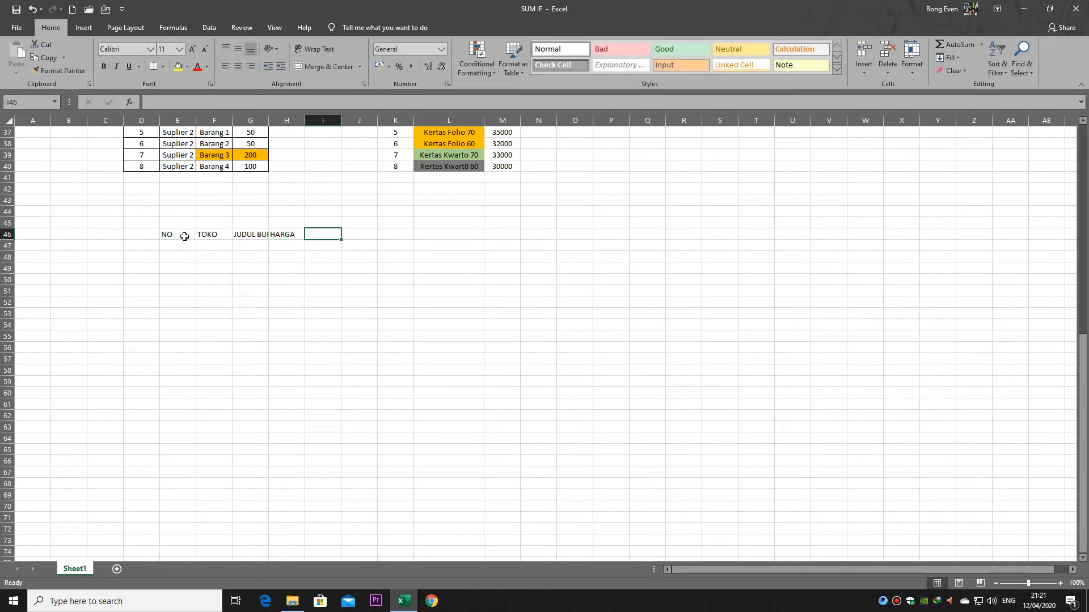
text(BULAN)
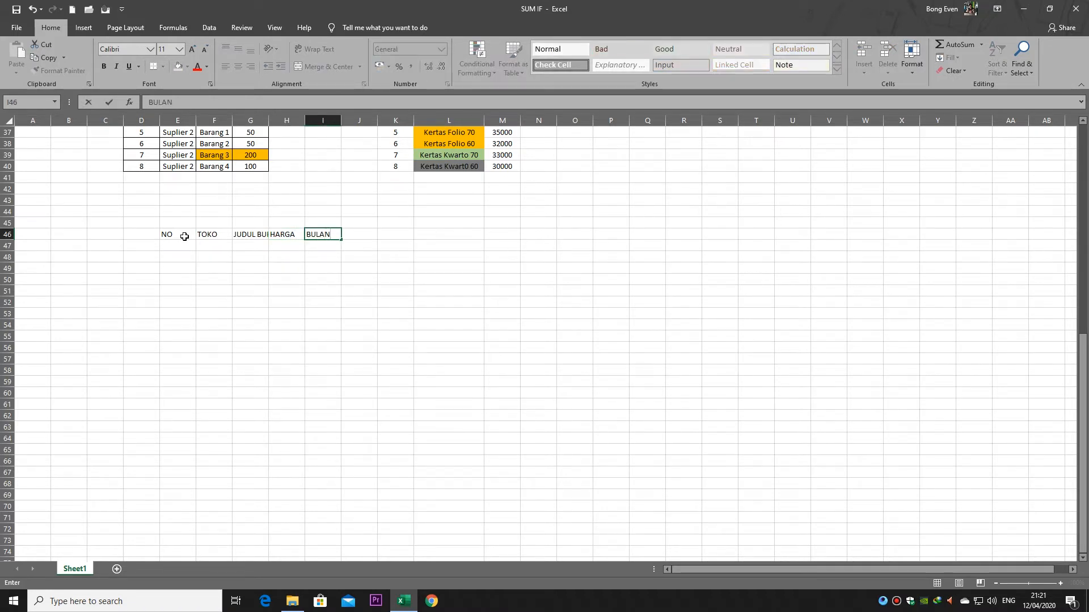
key(Tab)
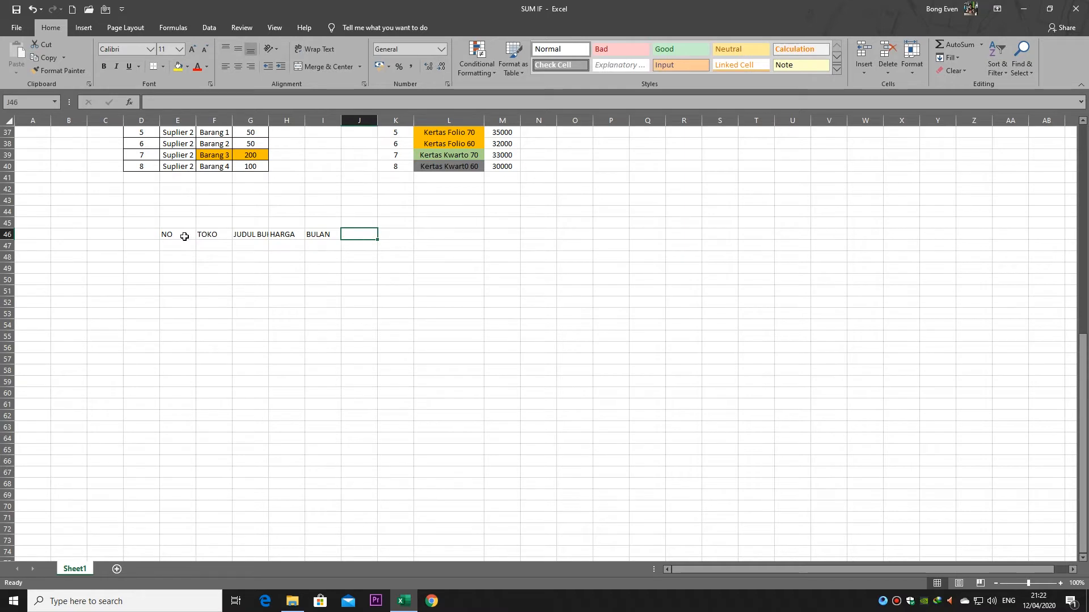
text(JUMLAH)
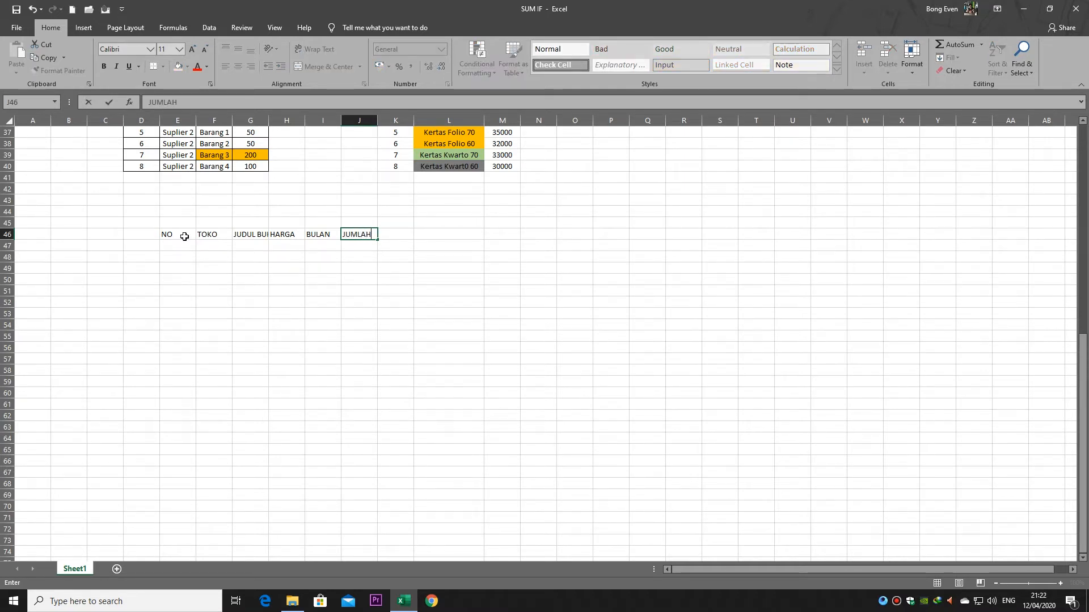
text( PENJUALAN)
key(Tab)
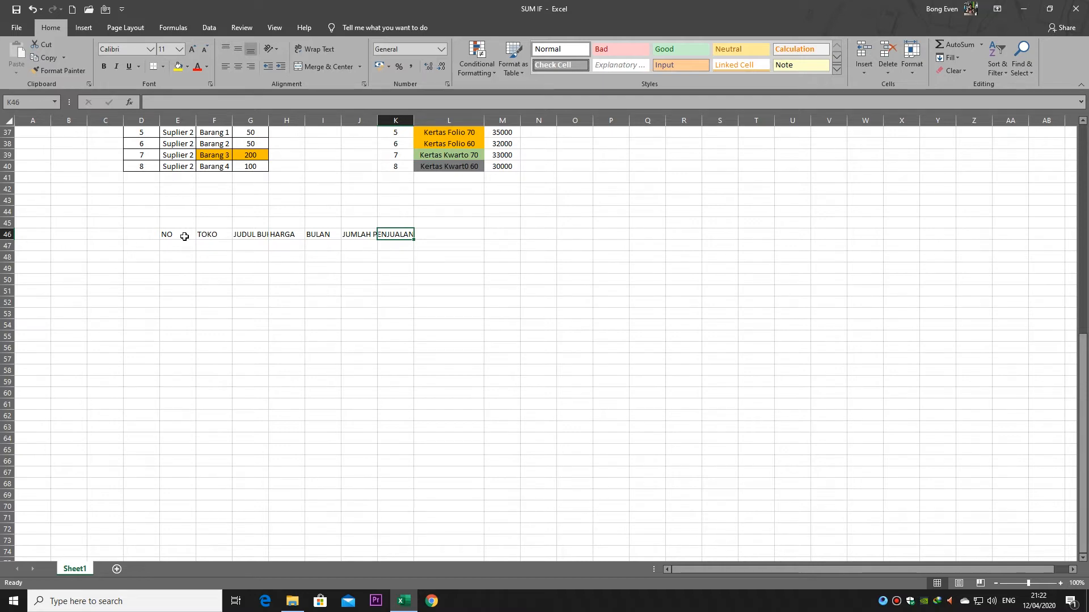
text(TOTAL)
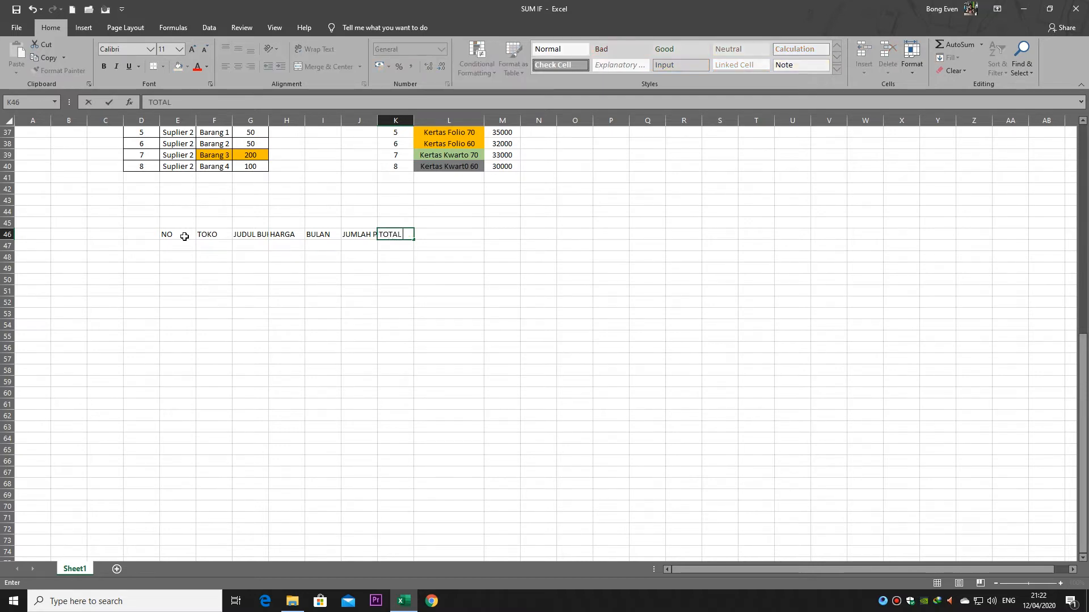
text( PENDAPATT)
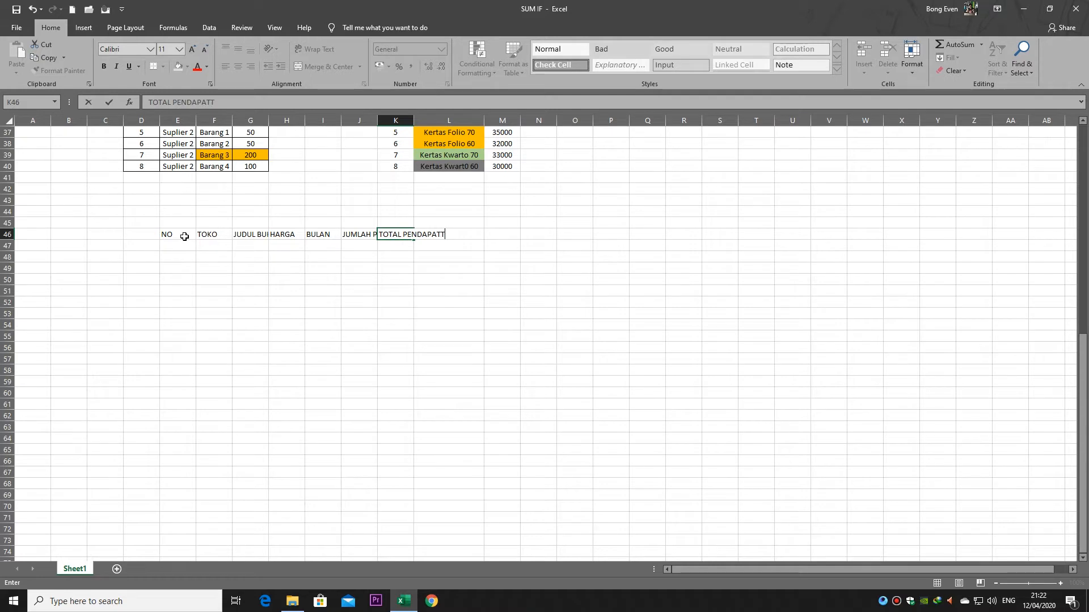
key(BackSpace)
text(AN)
Set the font size of the header row E46:L46 to 24.
click(165, 236)
click(150, 233)
drag(166, 235, 462, 235)
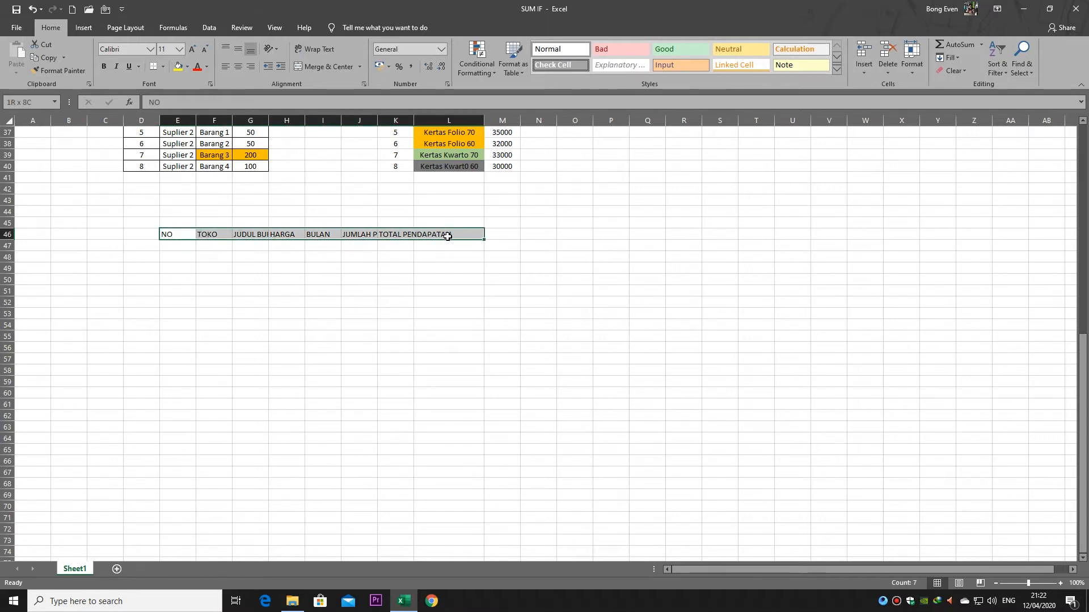
click(180, 49)
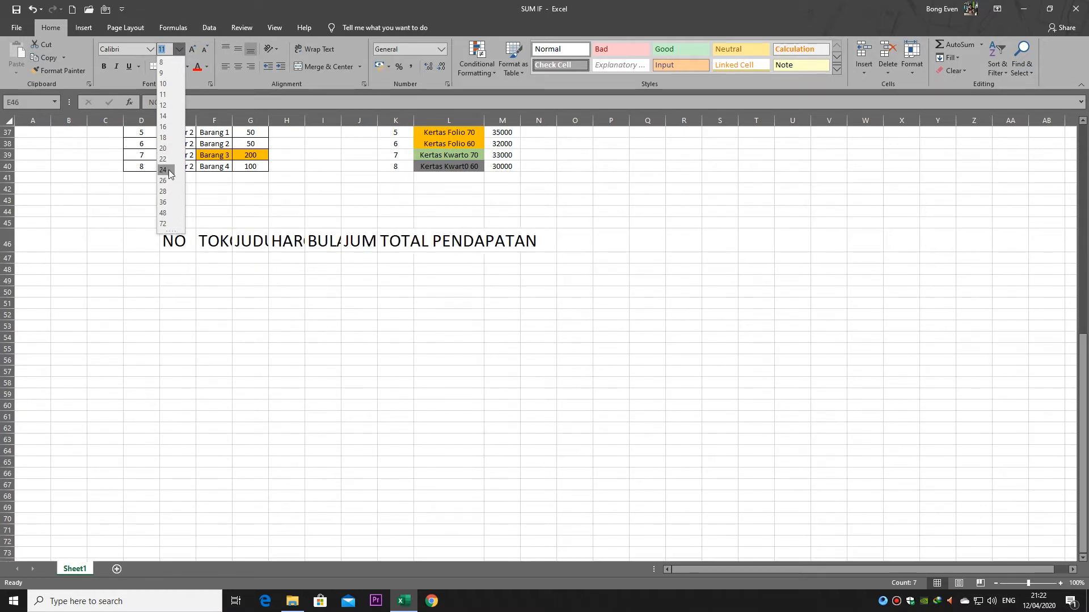
click(167, 169)
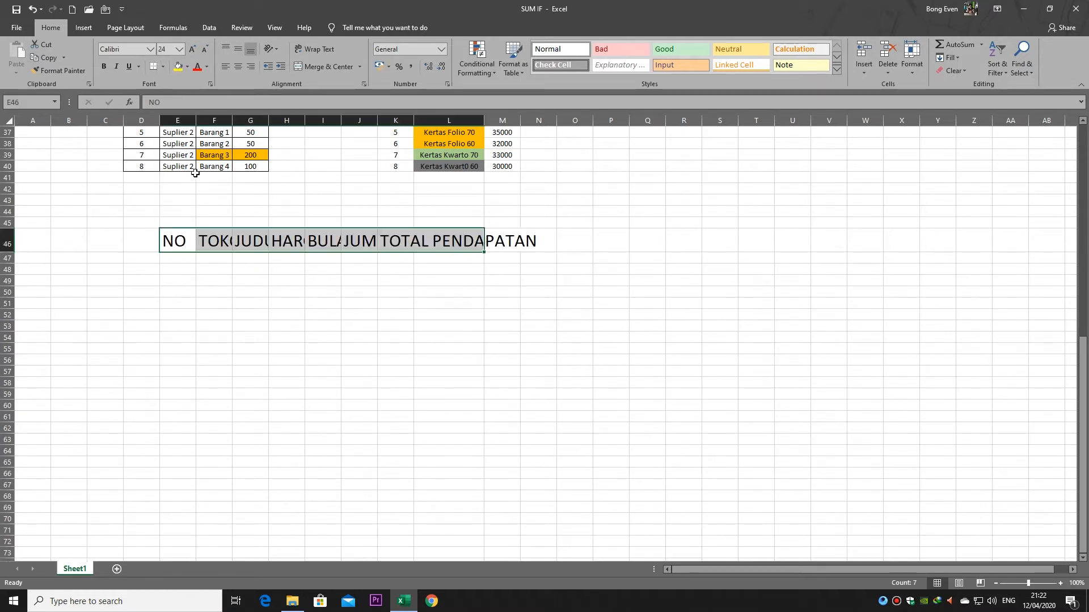
Widen columns F through K so that every header from TOKO to TOTAL PENDAPATAN fits its cell.
click(213, 236)
drag(231, 120, 367, 121)
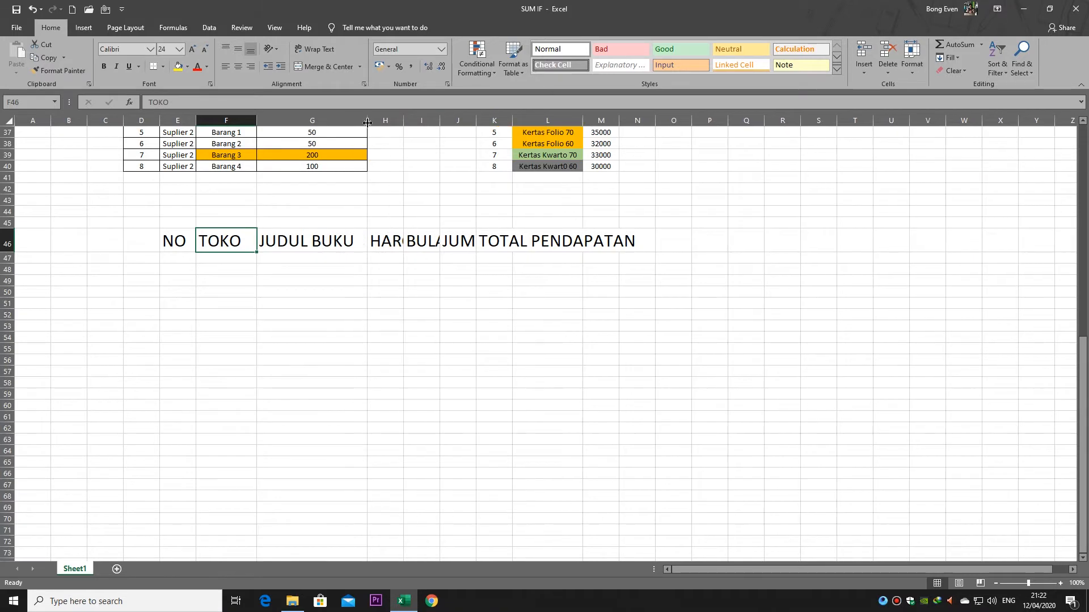
click(416, 121)
drag(403, 123, 822, 123)
click(541, 334)
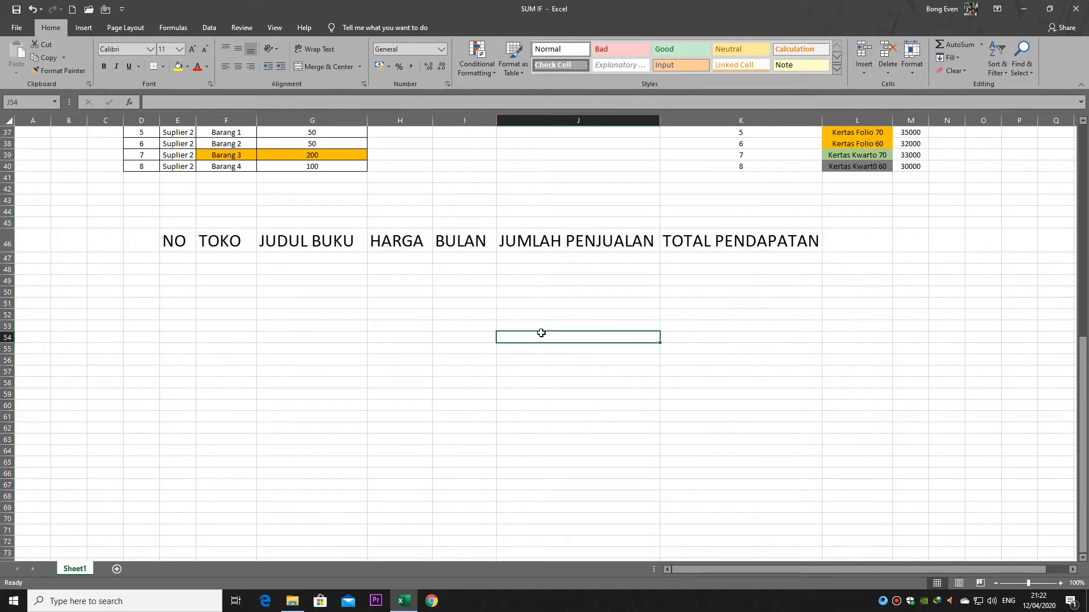
Number the rows under the NO header from 1 to 8 in cells E47 to E54.
scroll(541, 334, down, 2)
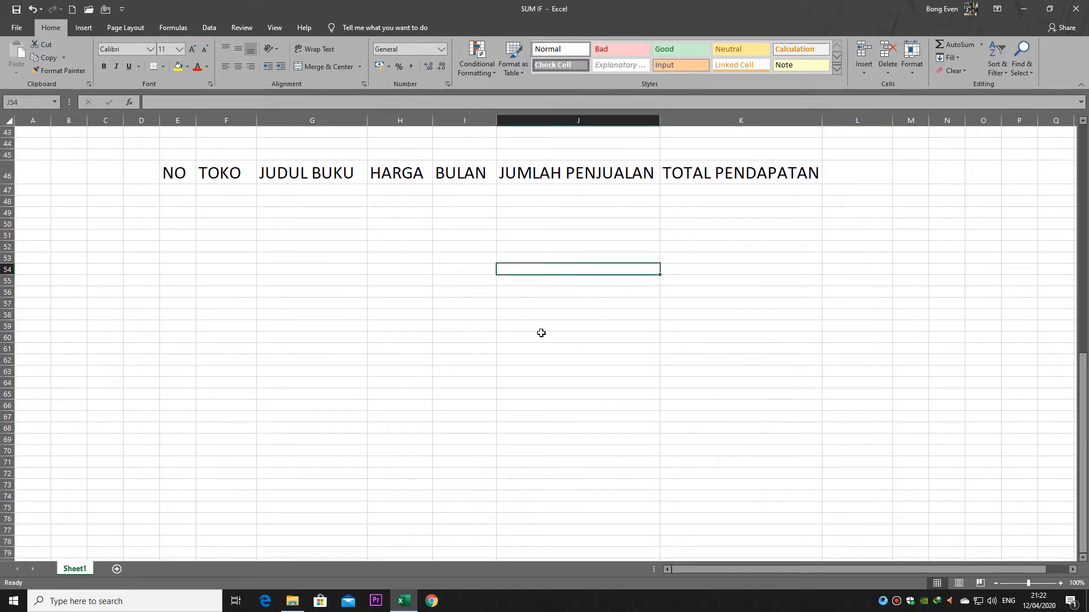
drag(183, 174, 763, 177)
click(178, 191)
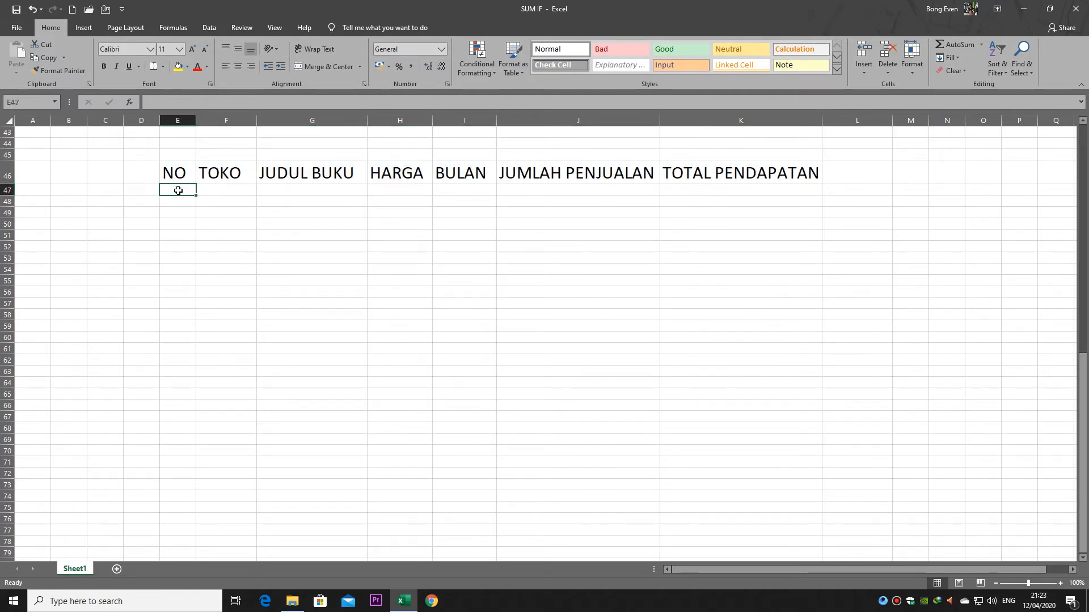
text(1)
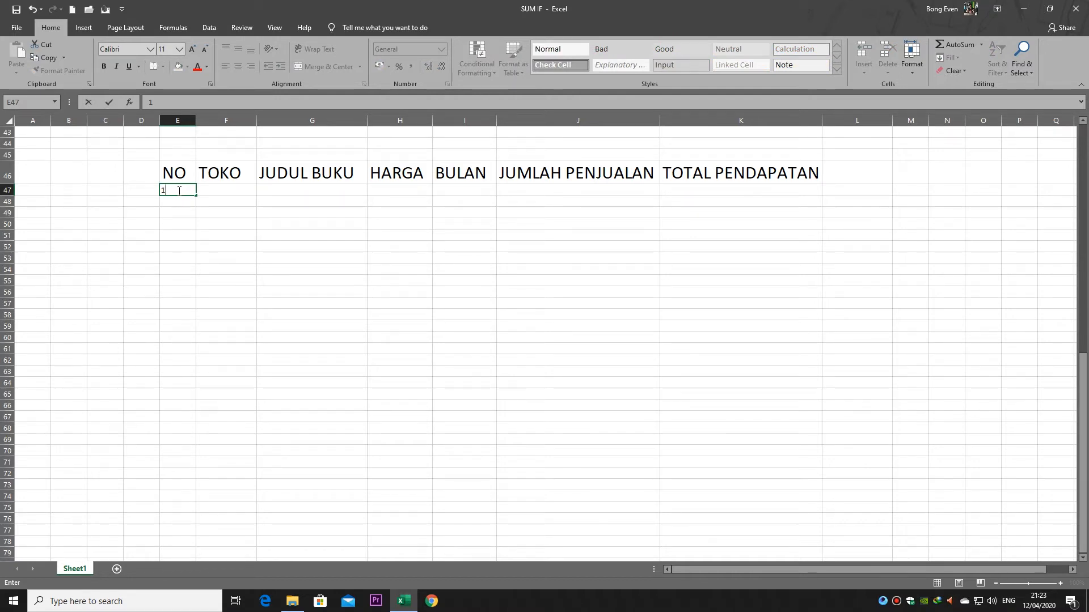
key(Return)
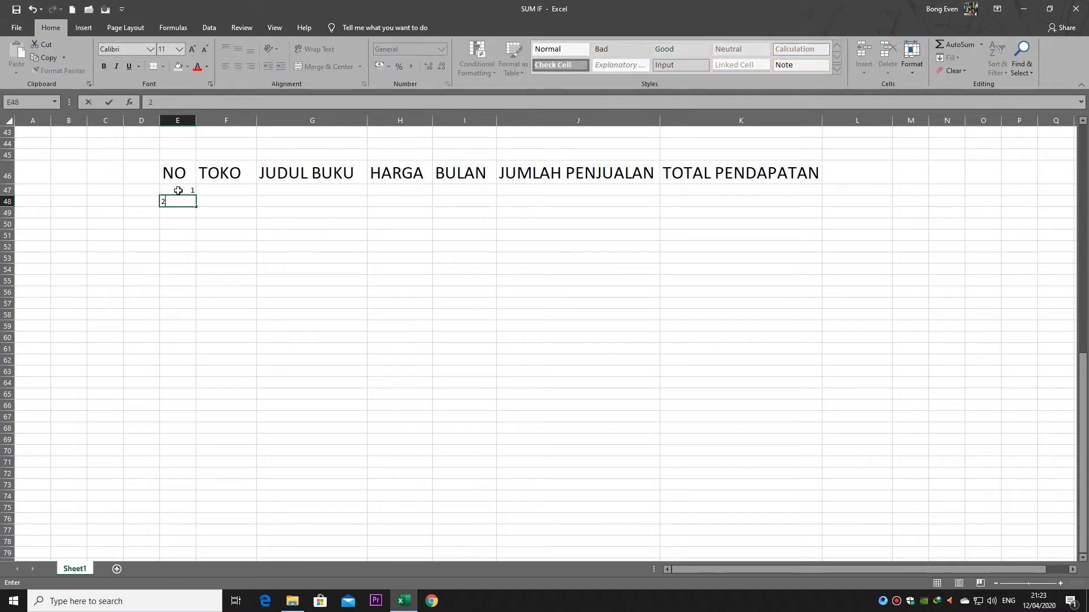
click(179, 191)
drag(195, 196, 186, 281)
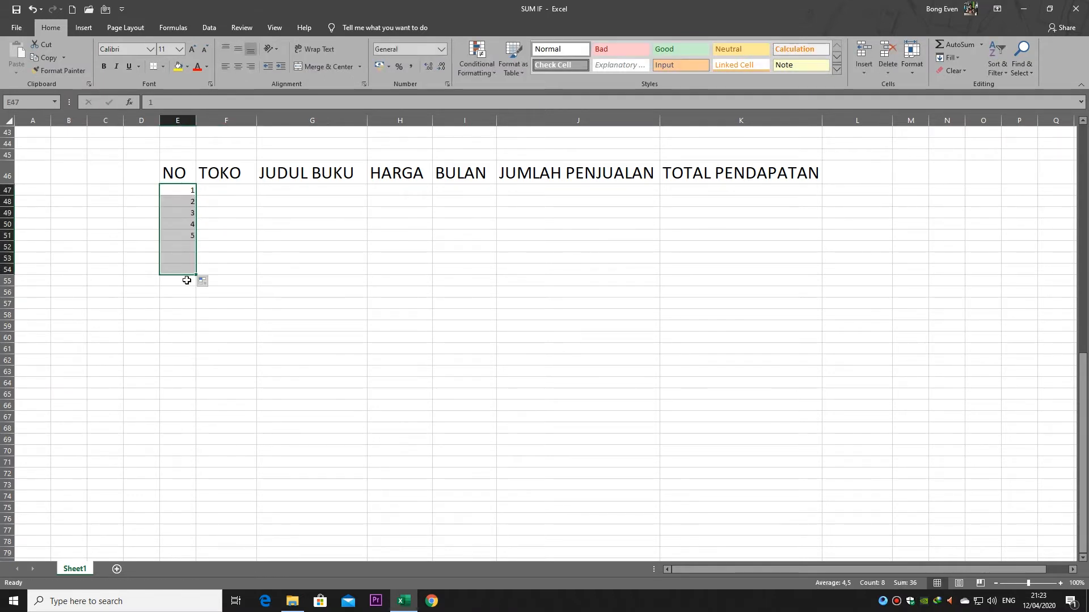
Set the font size of the table body E47:K54 to 22.
drag(182, 190, 772, 266)
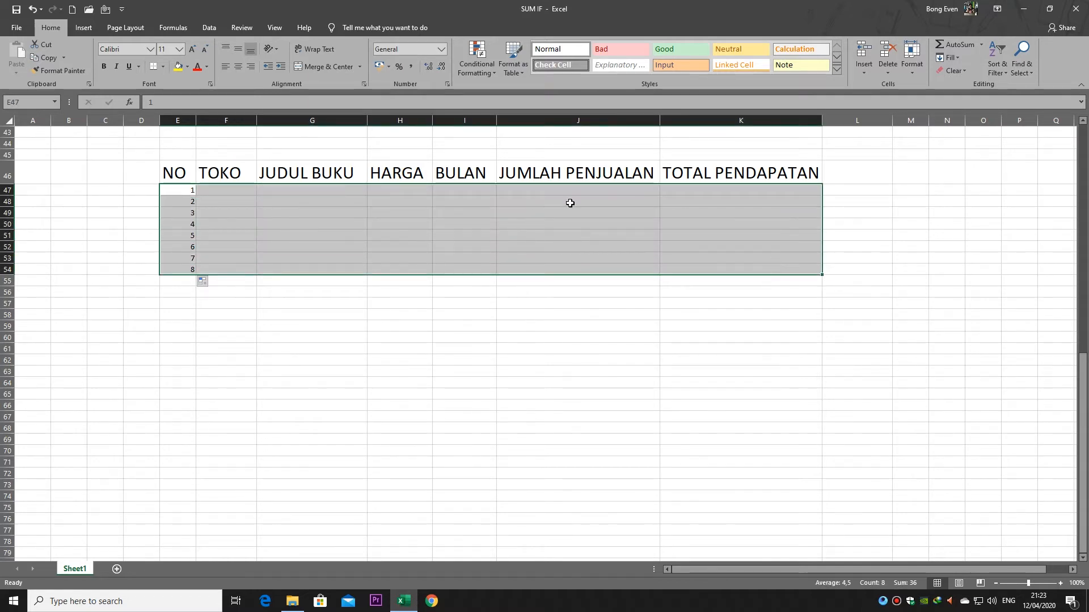
click(180, 49)
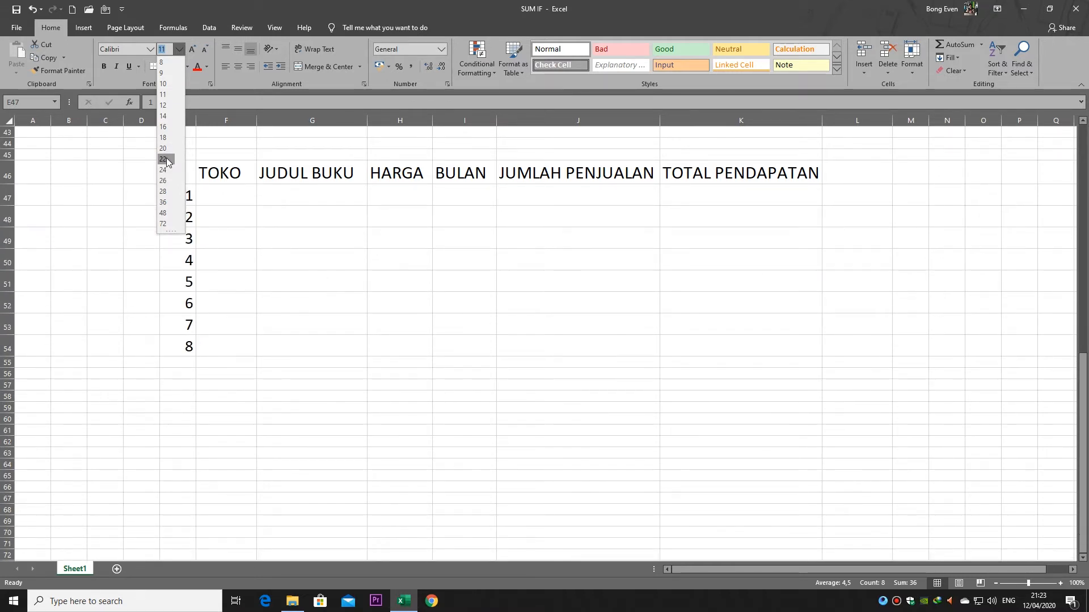
click(166, 159)
click(208, 163)
Set the font size of the row numbers in E47:E54 to 24.
click(186, 195)
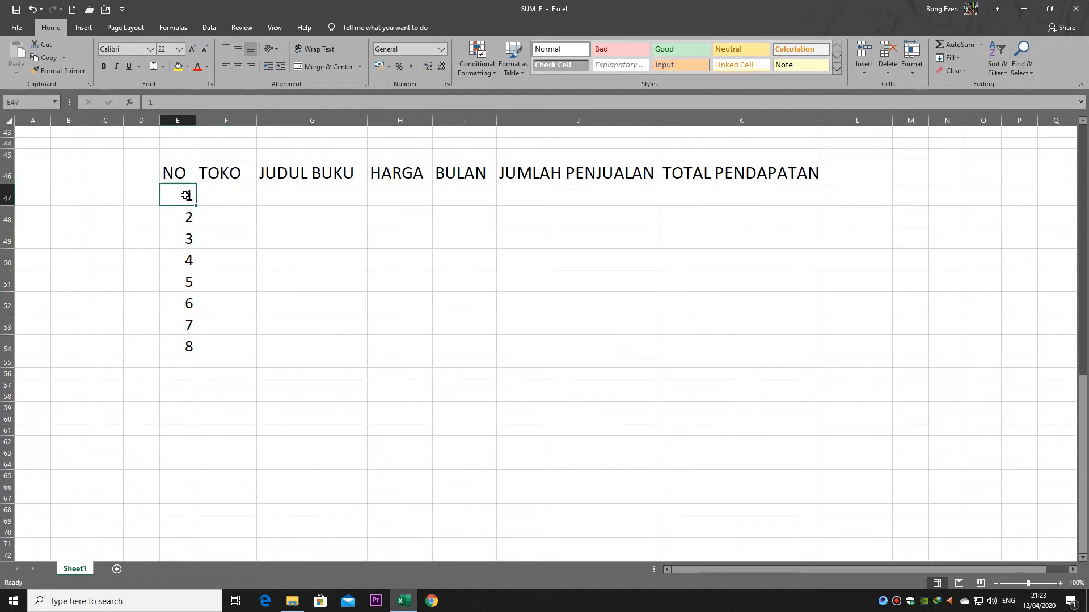
drag(186, 196, 189, 349)
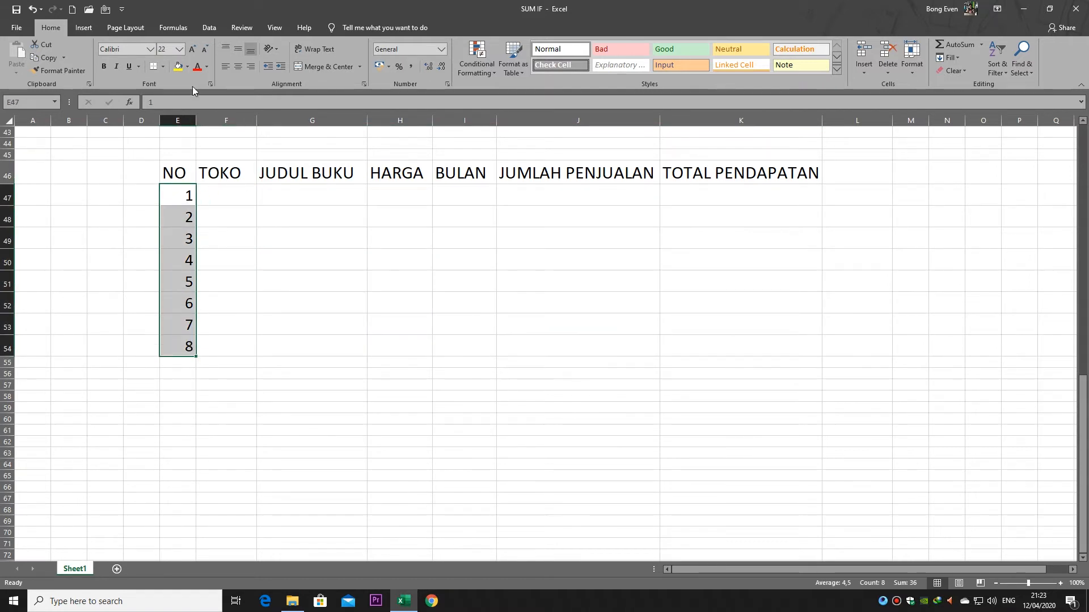
click(181, 49)
click(166, 167)
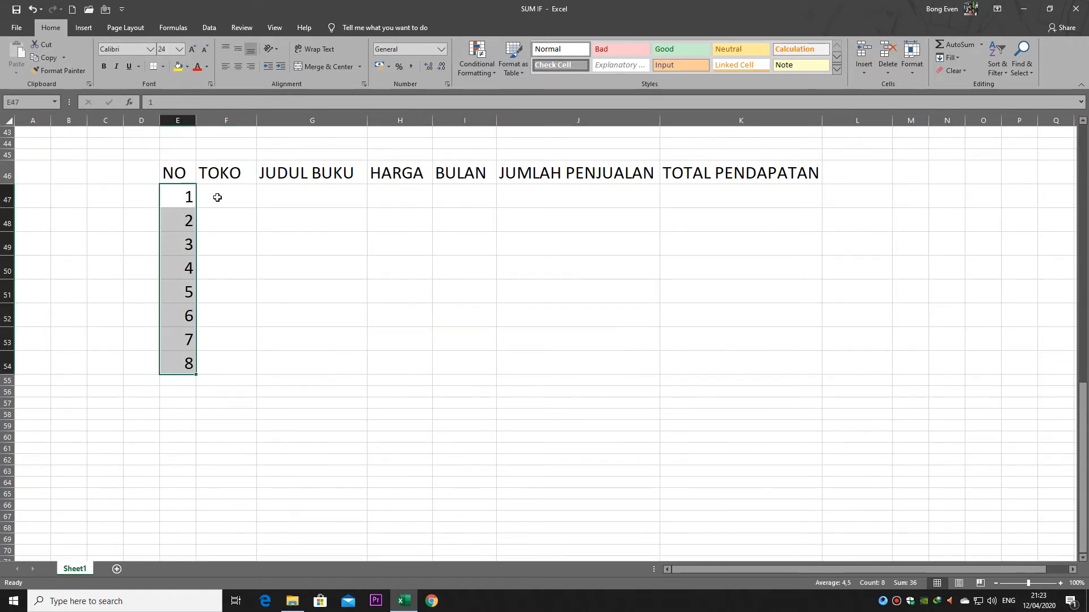
Enter TOKO A in the TOKO column for row number 1 and fill it down to row number 2.
click(232, 202)
click(240, 224)
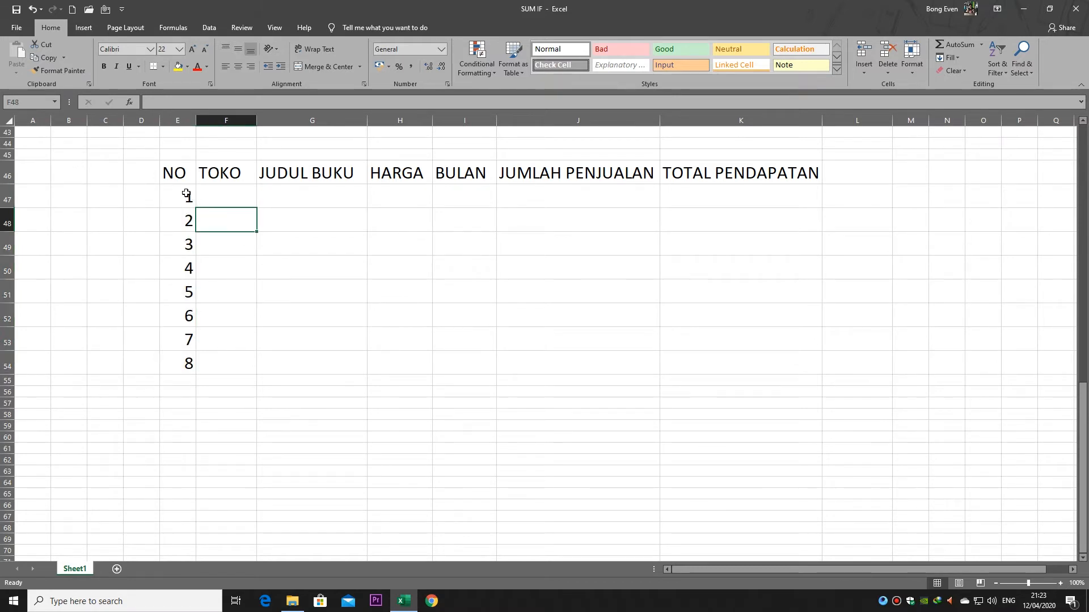
click(229, 200)
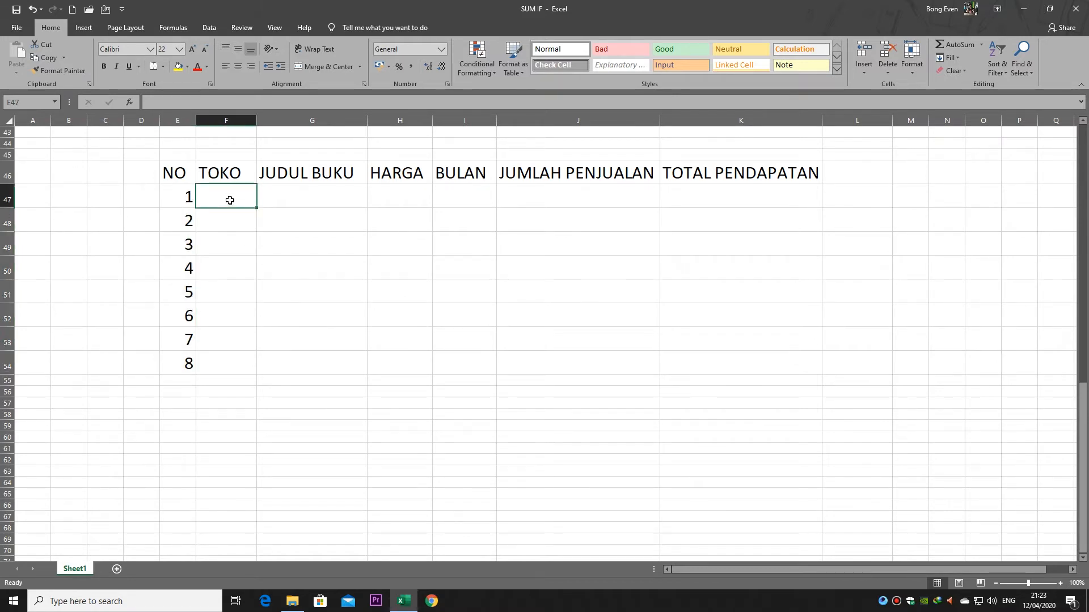
text(TOKO)
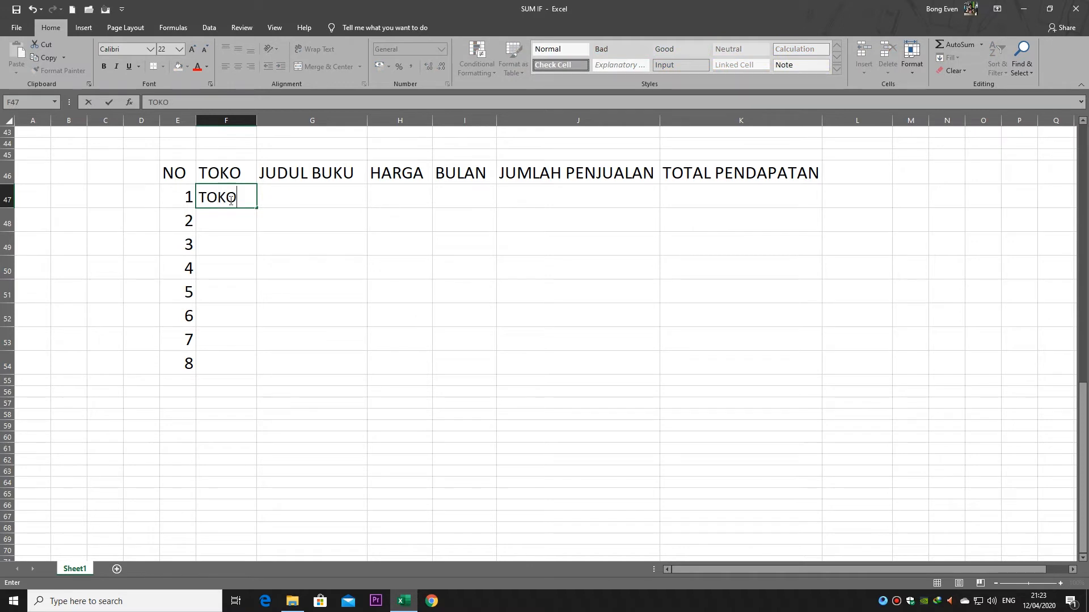
text( A)
click(237, 219)
click(250, 199)
mouse_move(256, 208)
mouse_down()
mouse_move(261, 236)
mouse_move(253, 227)
mouse_up()
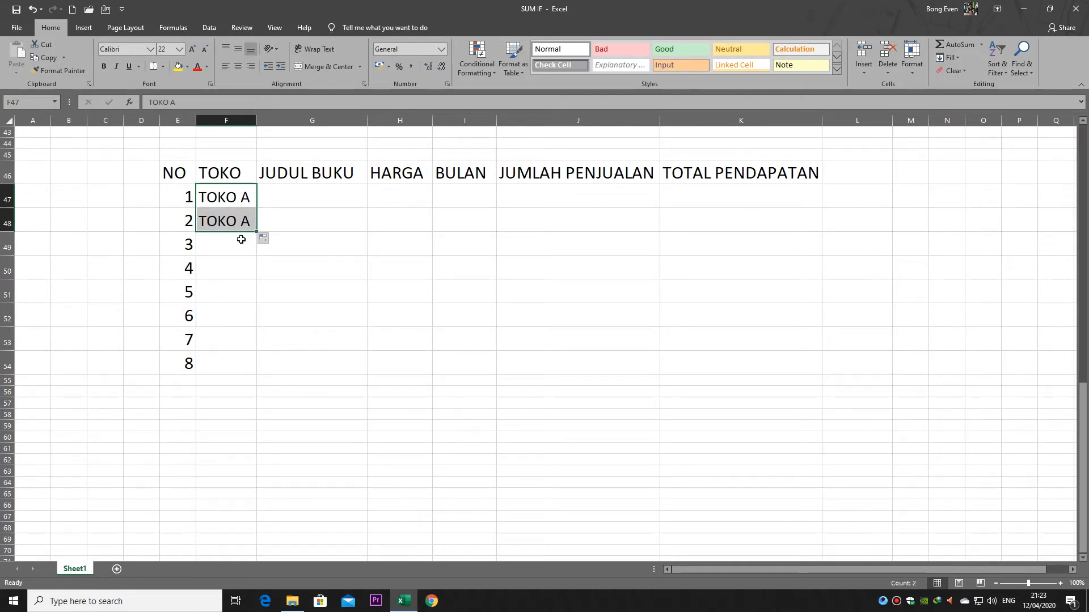
Enter TOKO B in the TOKO column for row number 3.
click(236, 246)
text(TOK)
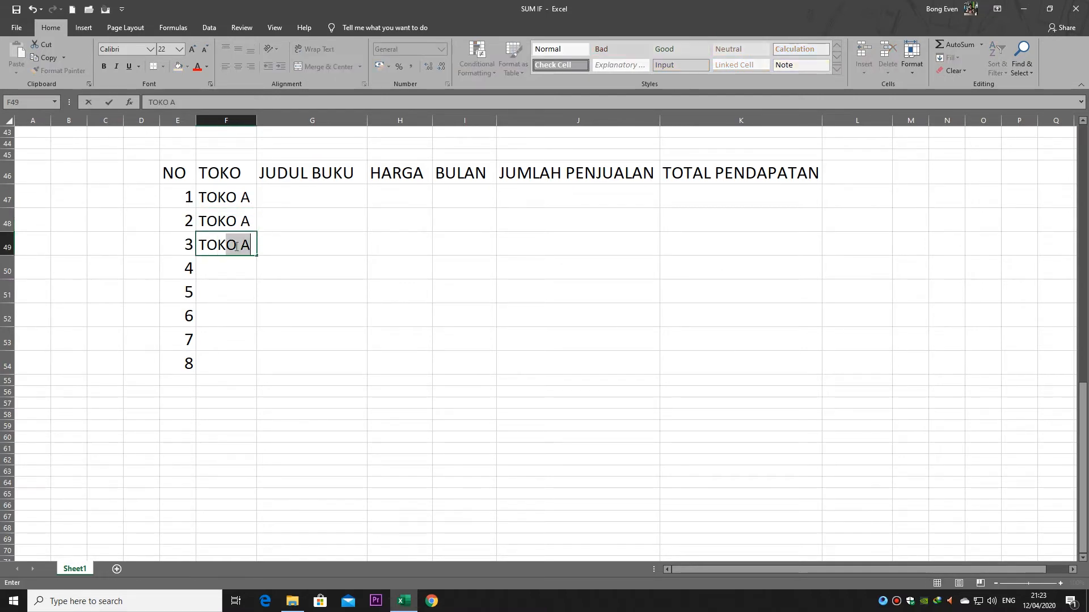
text(O B)
key(Return)
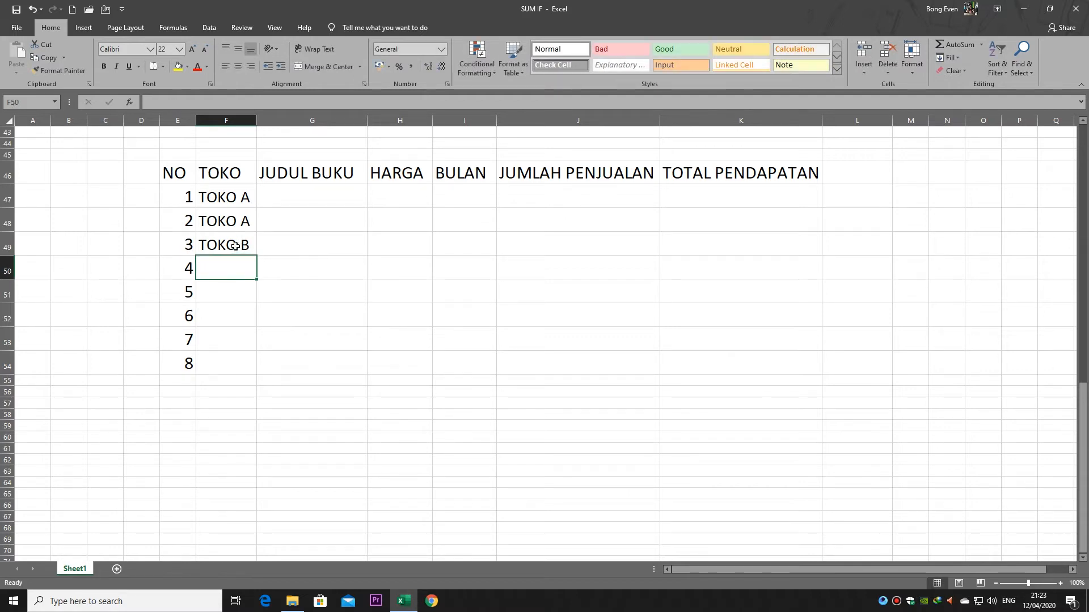
Enter TOKO B in the TOKO column for row number 4 and TOKO A for row numbers 5 and 6.
text(TOKO B)
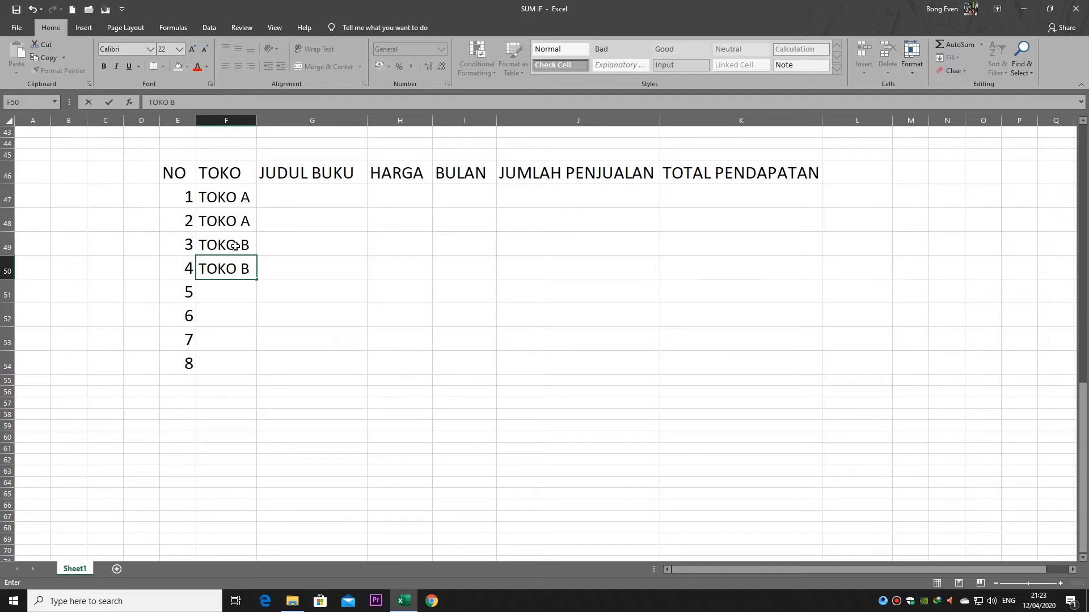
key(Return)
text(T)
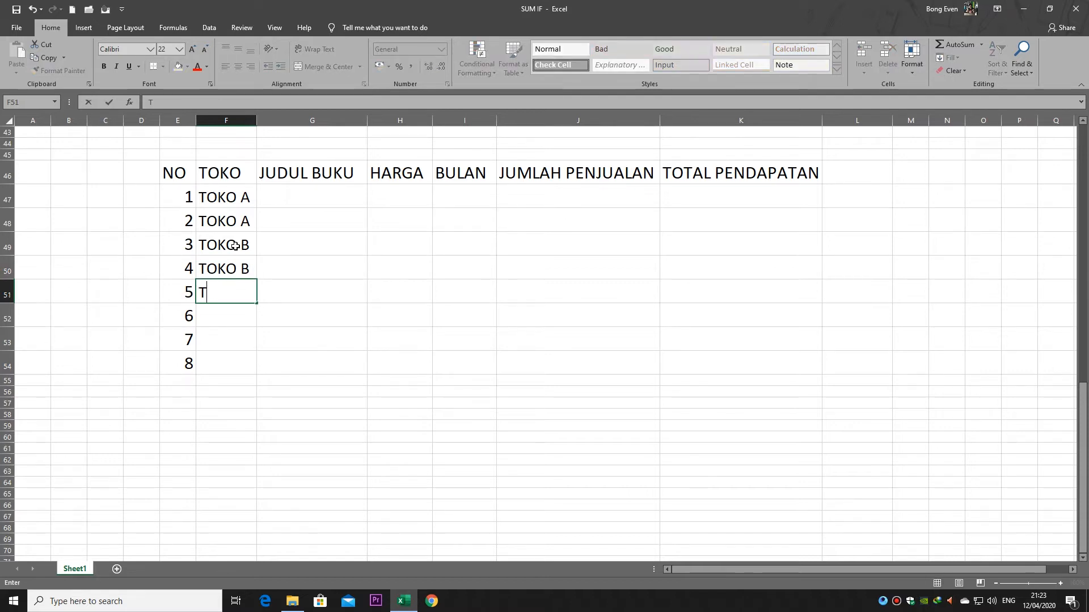
text(OKO A)
key(Return)
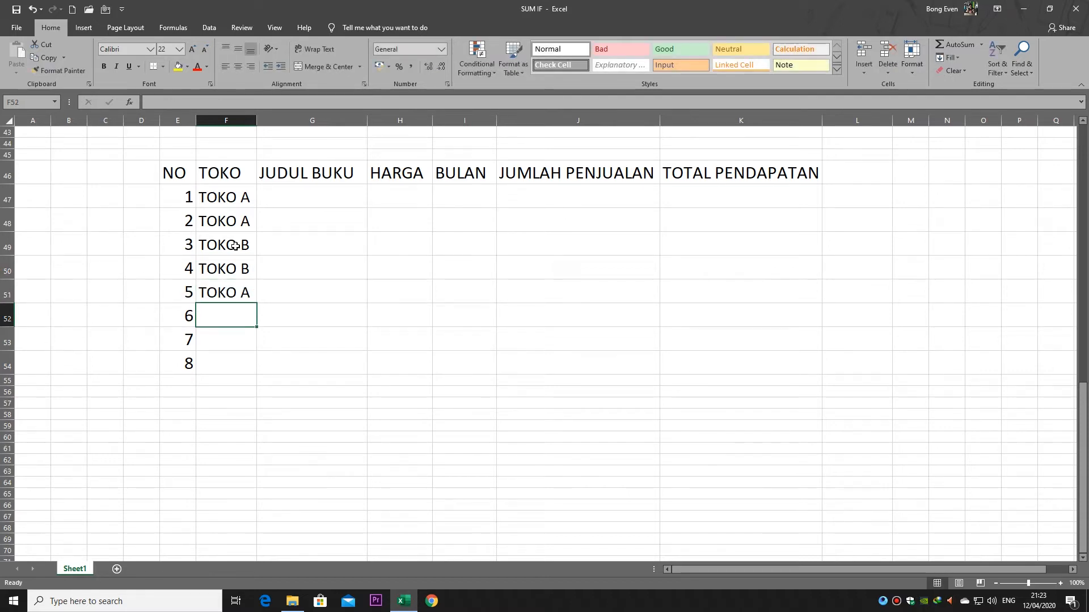
text(TOKO)
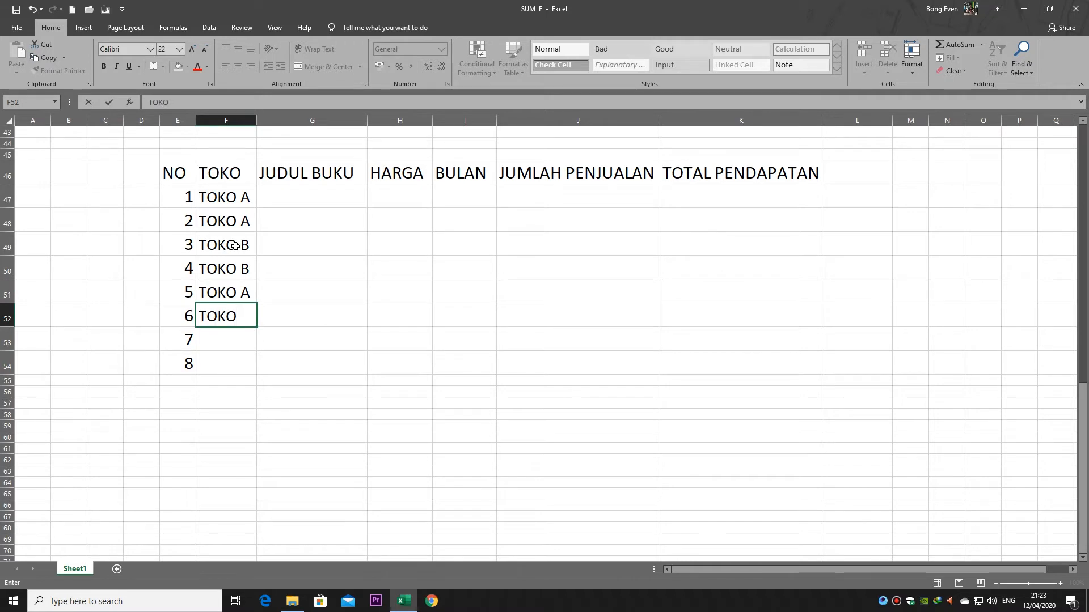
text( A)
key(Return)
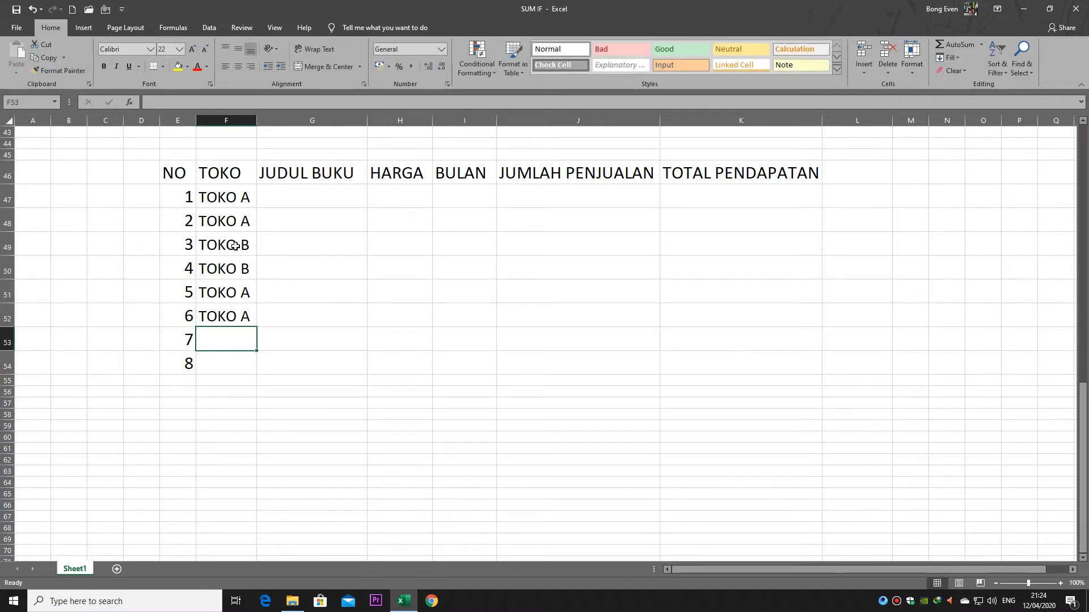
Enter TOKO B in the TOKO column for row numbers 7 and 8.
text(TOKO )
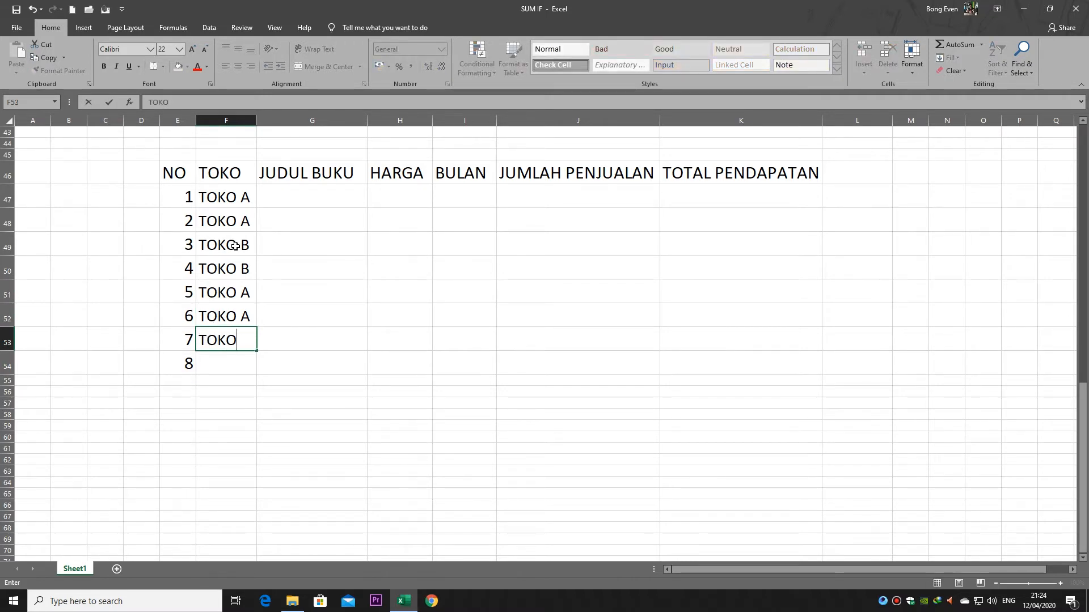
text(B)
key(Return)
text(TOK)
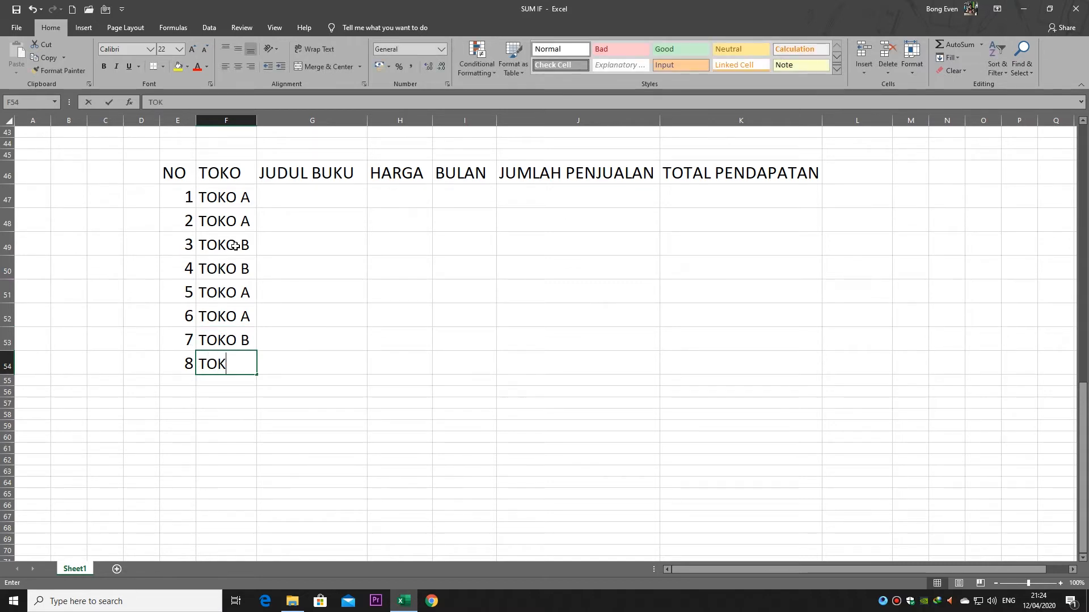
text(O B)
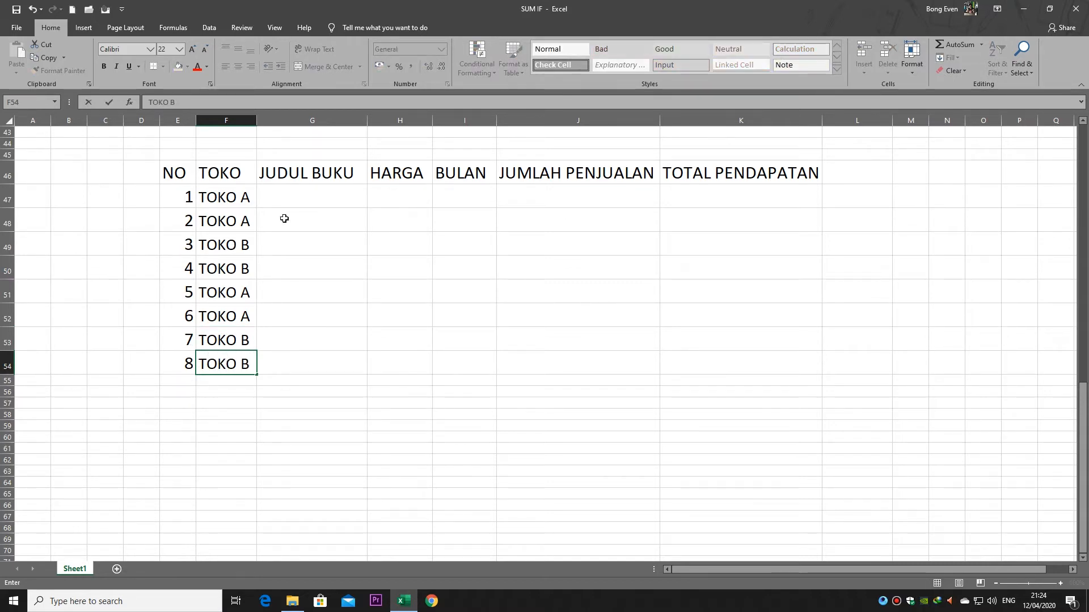
Enter the titles Buku AA and Buku AB in the JUDUL BUKU column for row numbers 1 and 2.
click(298, 199)
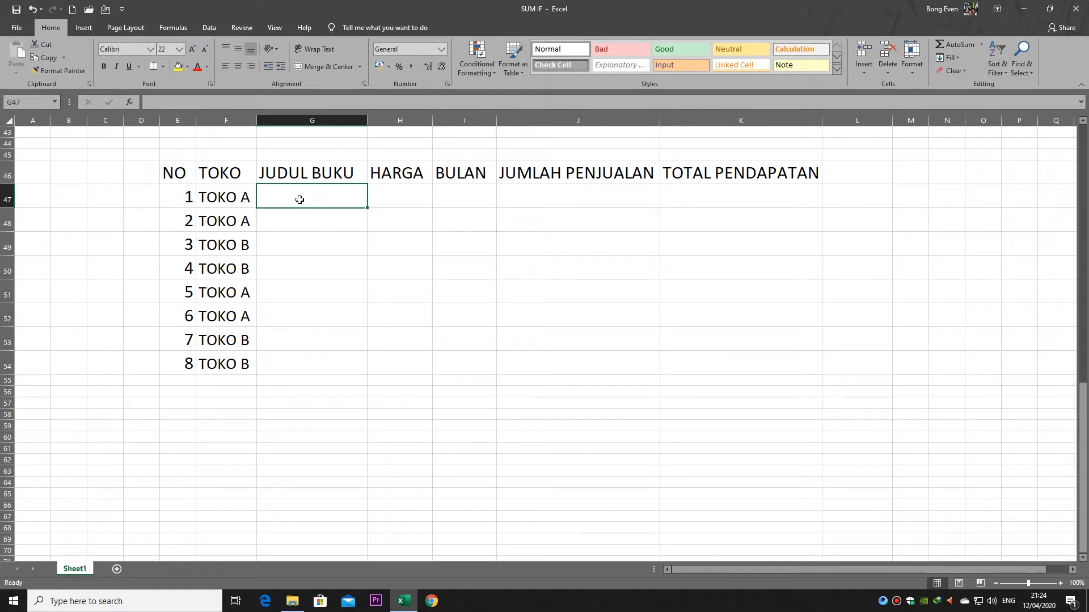
text(Buku)
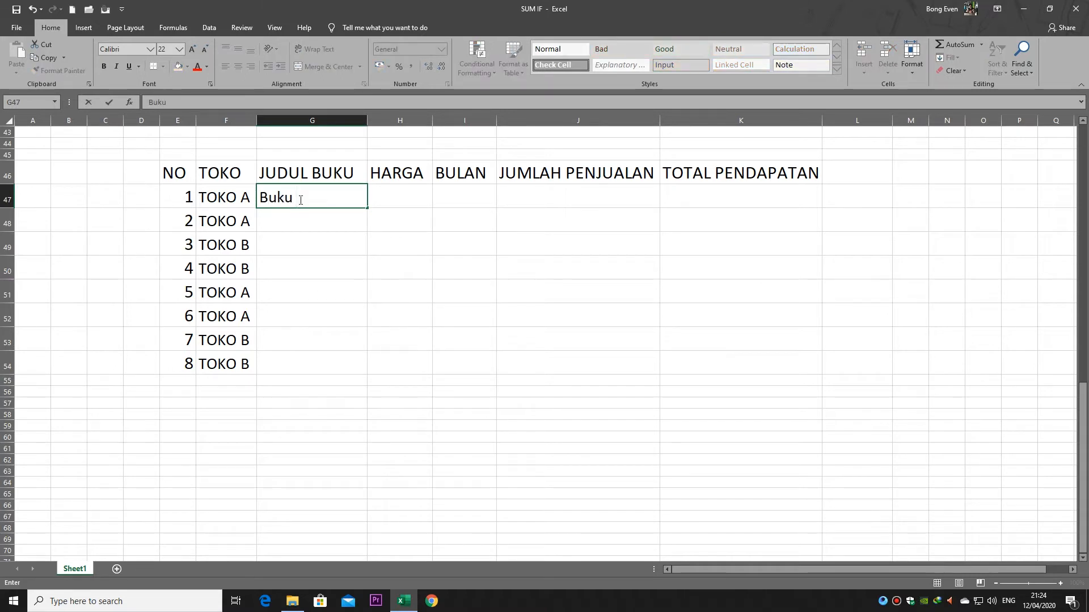
text( AA)
key(Return)
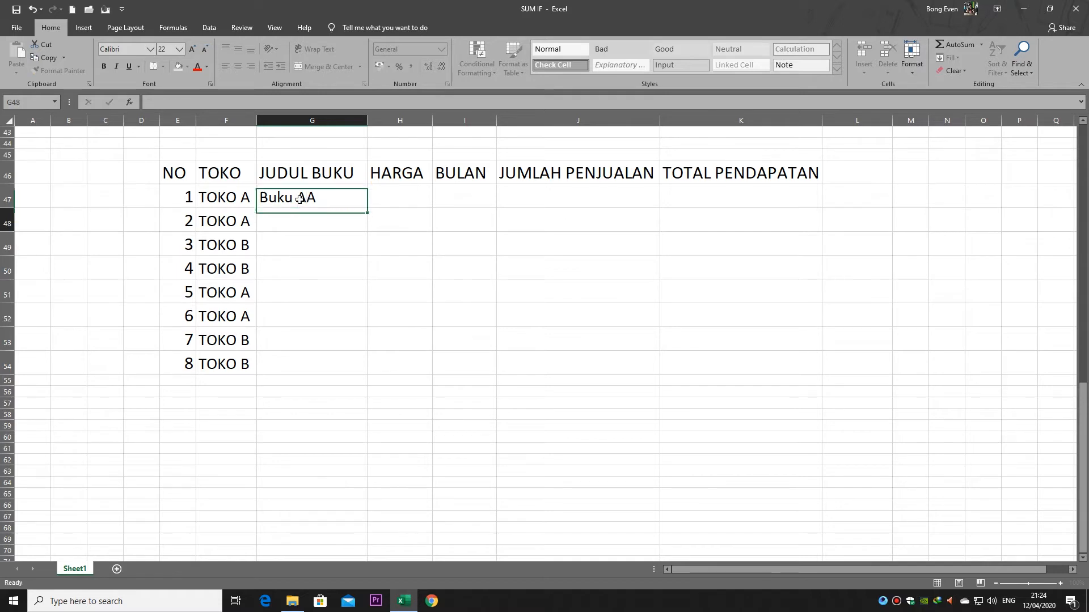
text(Buku )
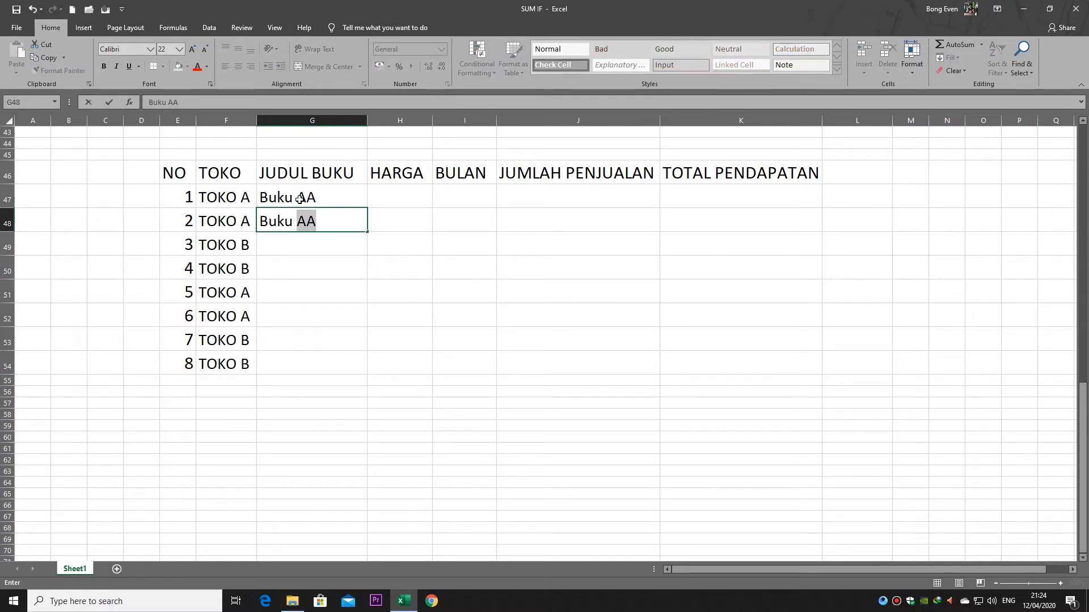
text(AB)
key(Return)
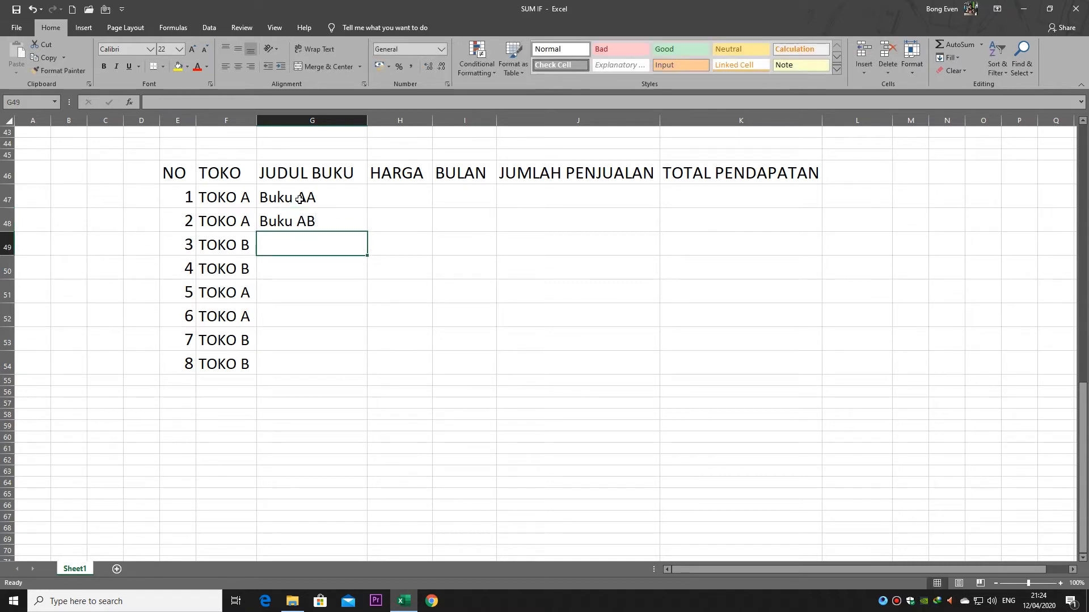
Enter Buku AA and Buku AB in the JUDUL BUKU column for row numbers 3 and 4.
text(Bu)
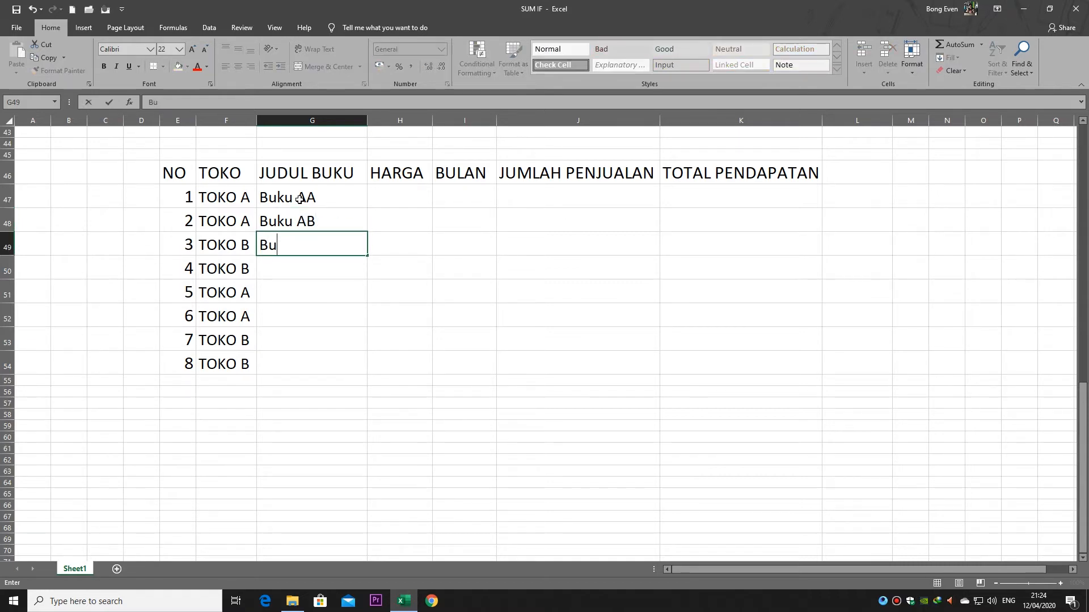
text(ku AA)
key(Return)
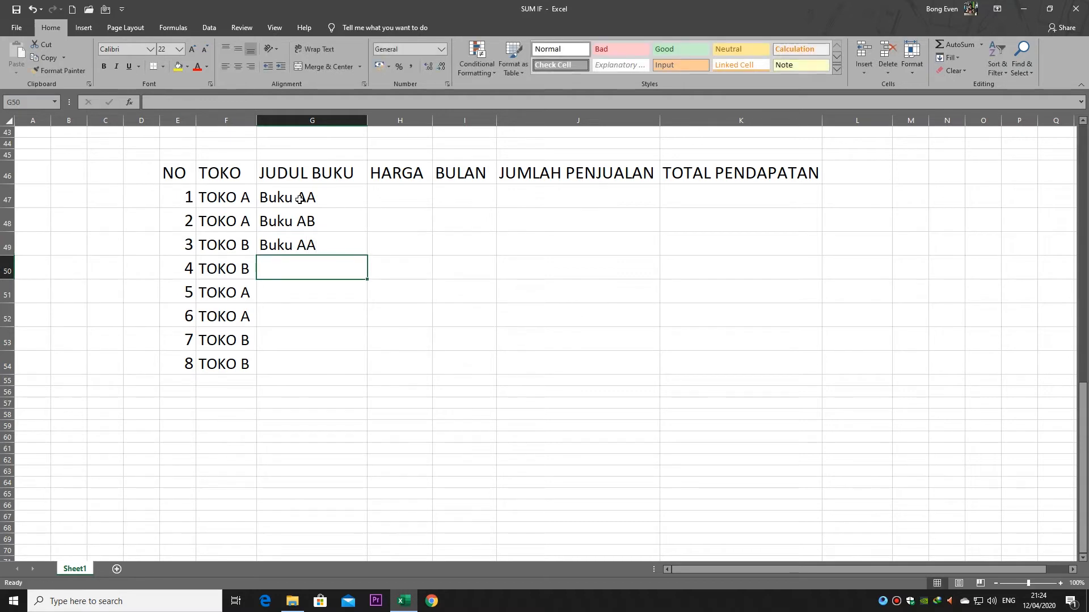
text(Buku)
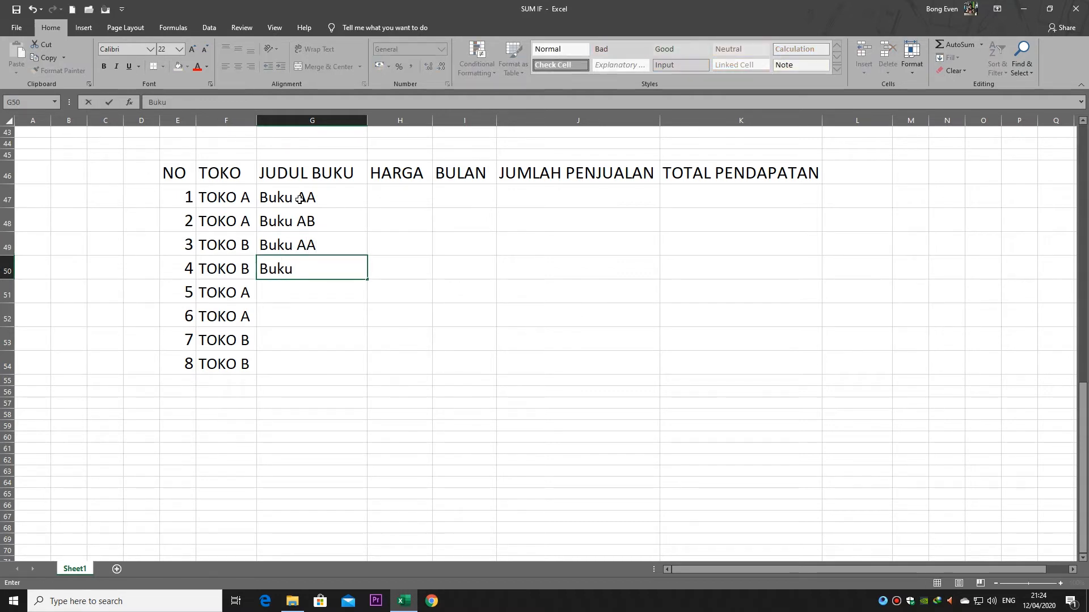
text( AB)
key(Return)
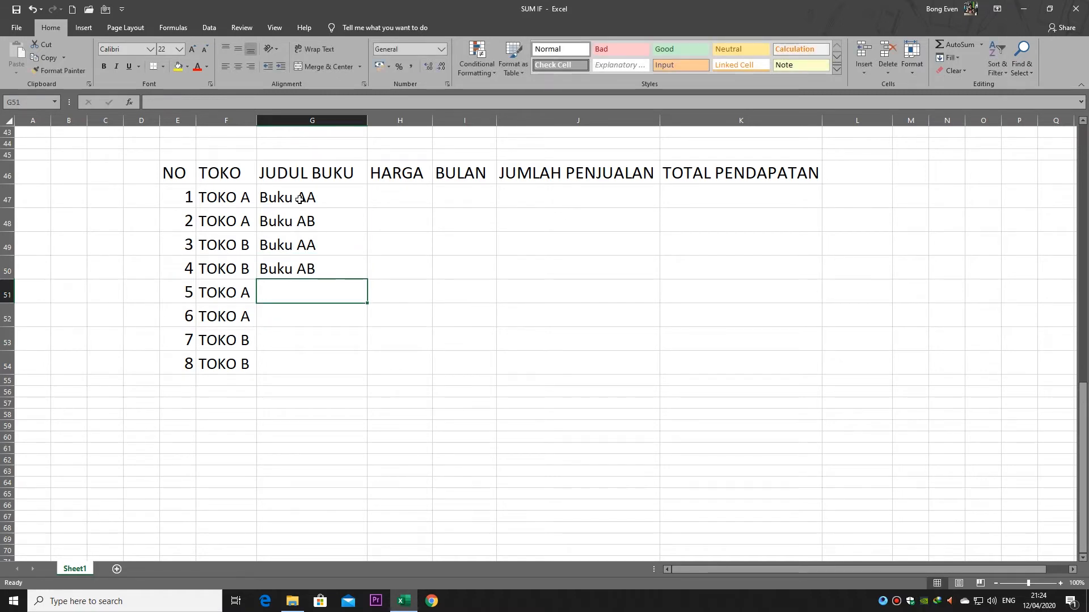
Copy the book titles of row numbers 3 and 4 into row numbers 5 to 8 of the JUDUL BUKU column.
click(300, 198)
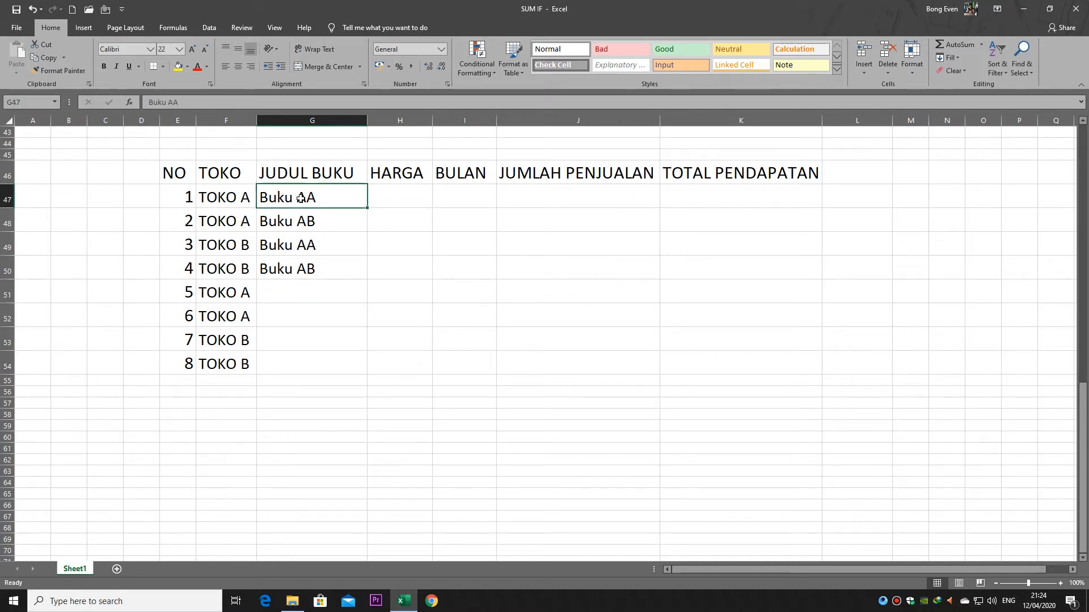
drag(309, 245, 312, 266)
key(ctrl+c)
click(311, 290)
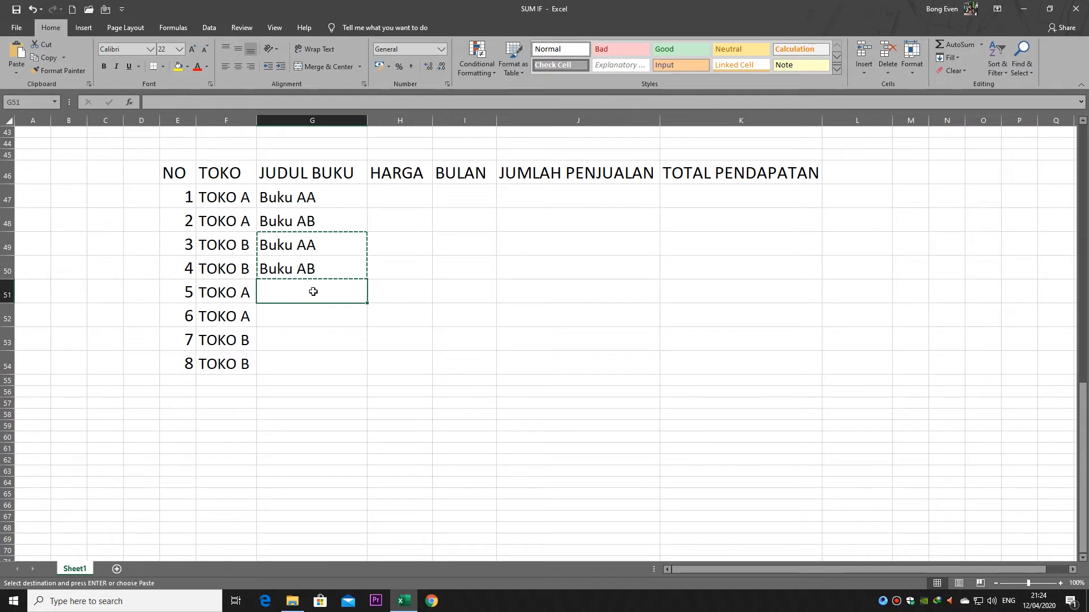
key(ctrl+v)
click(304, 340)
key(ctrl+v)
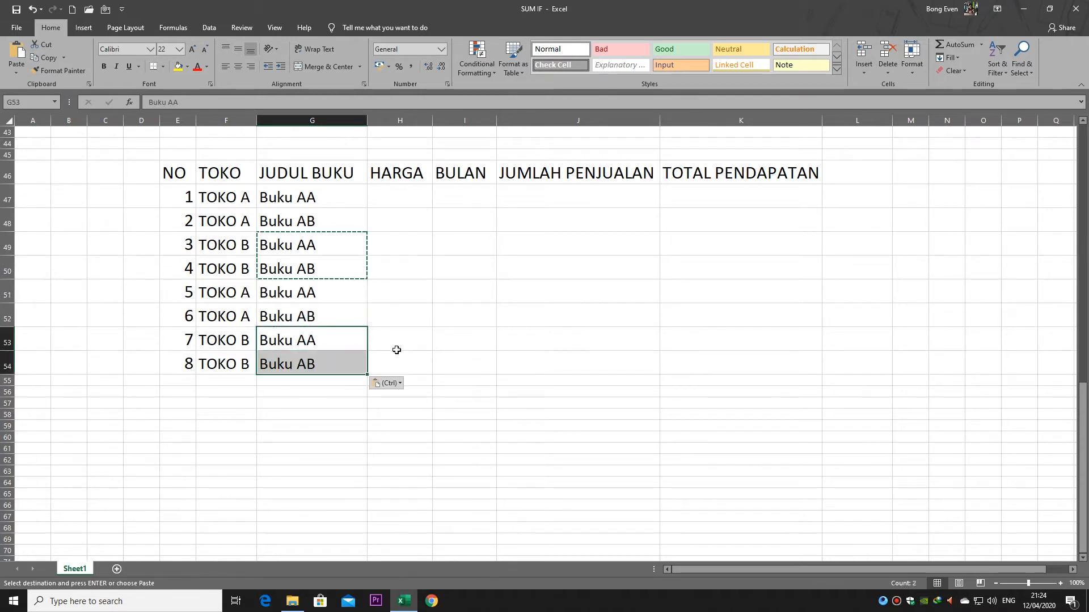
Enter the prices 50000 and 60000 in the HARGA column for row numbers 1 and 2.
click(411, 309)
click(399, 195)
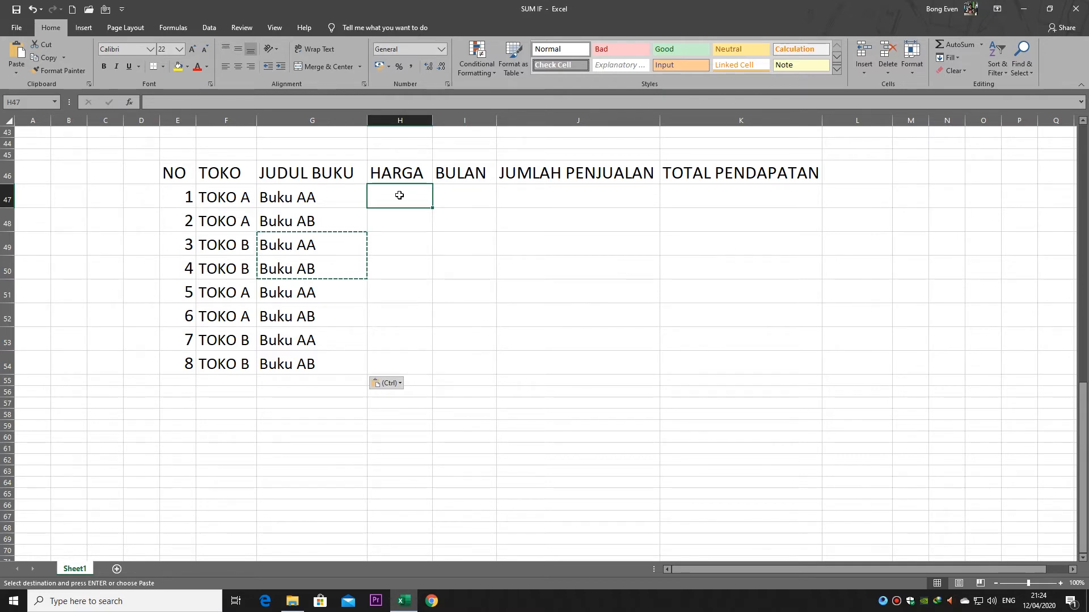
text(50000)
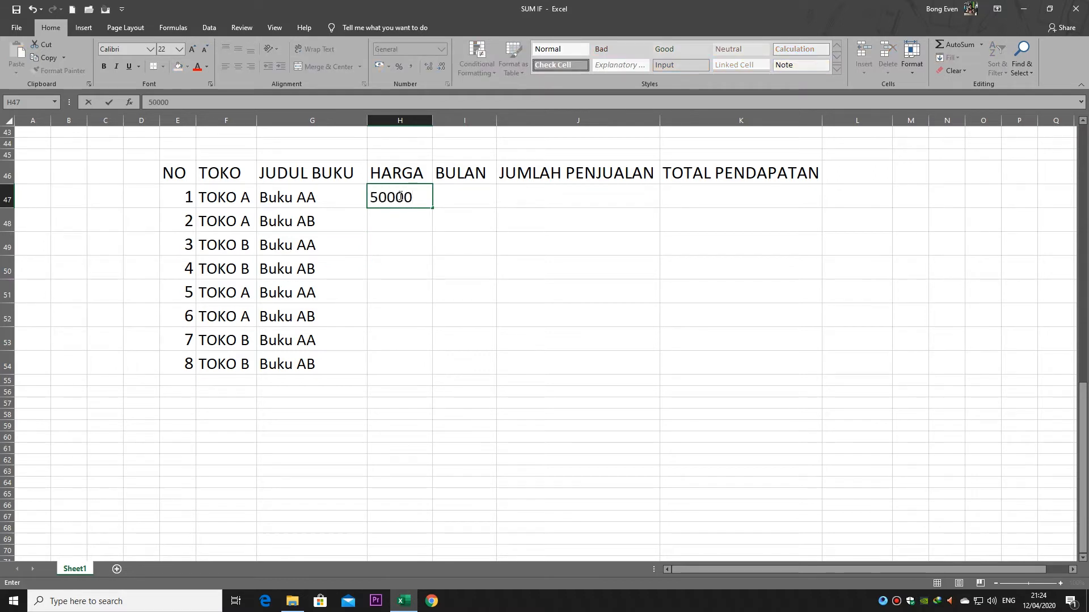
key(Return)
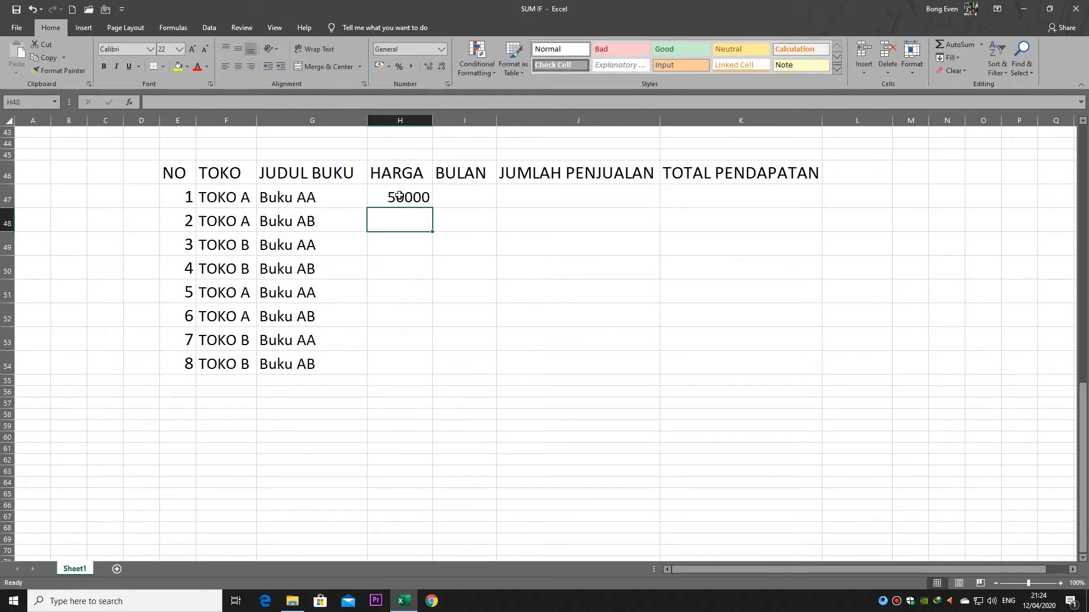
text(60000)
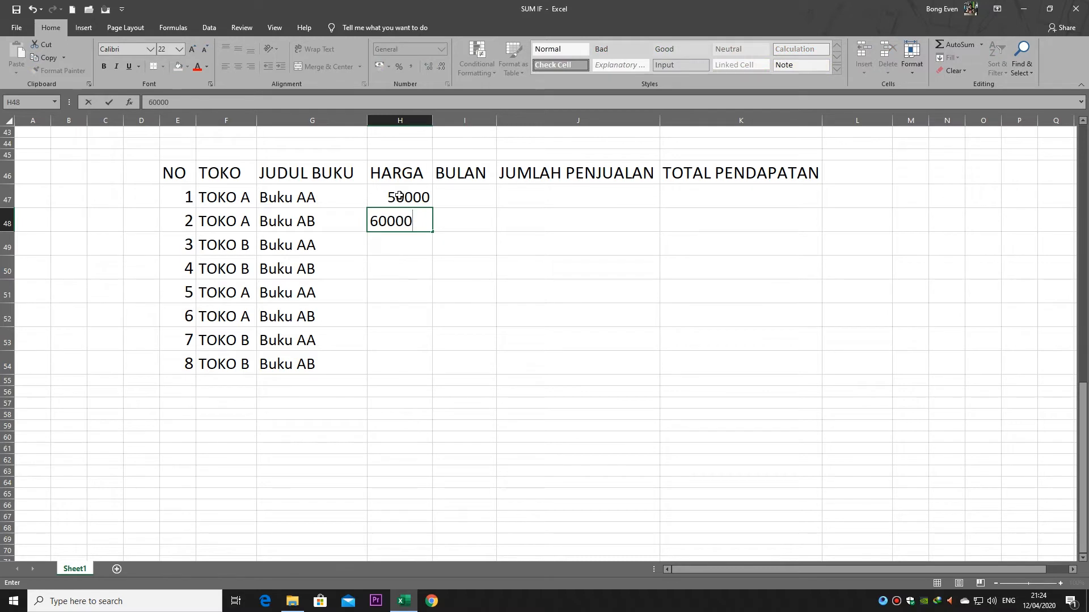
click(386, 283)
Copy the two prices in H47:H48 into row numbers 3 to 8 of the HARGA column.
drag(420, 196, 422, 220)
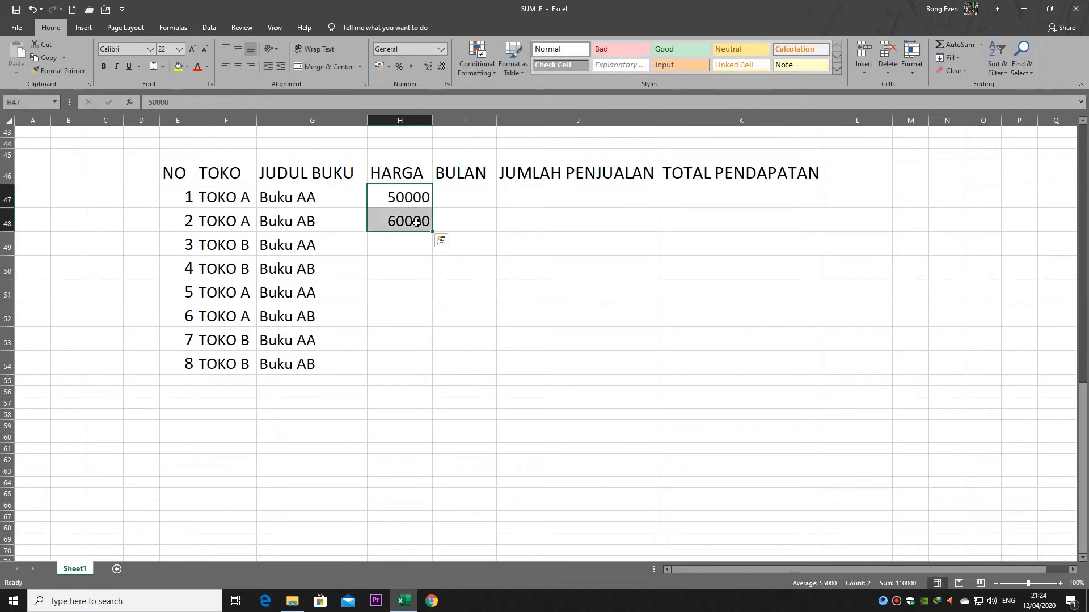
key(ctrl+c)
click(417, 245)
key(ctrl+v)
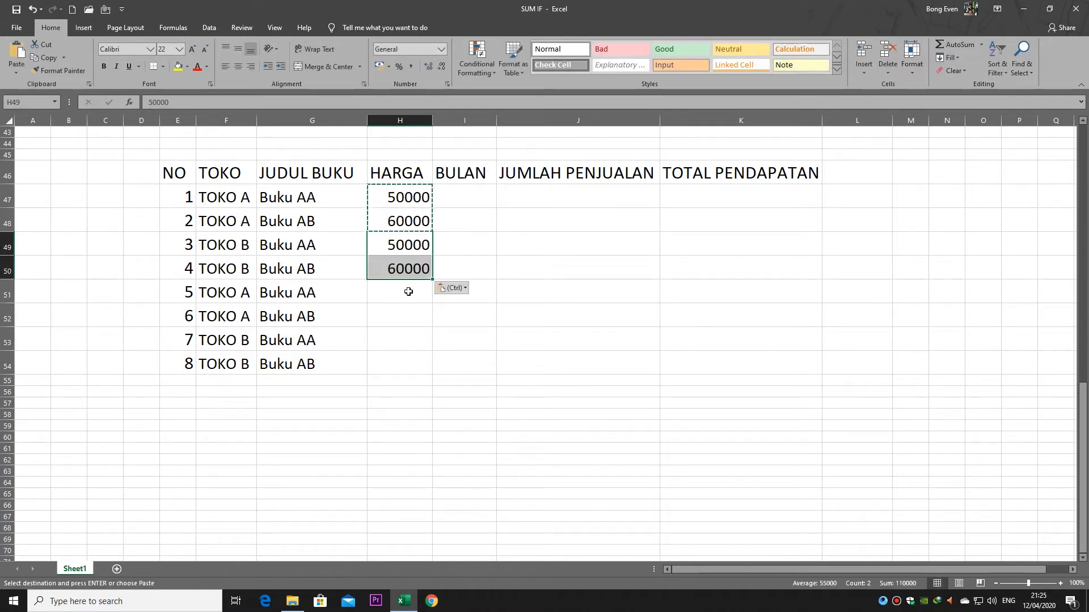
click(408, 293)
key(ctrl+v)
click(397, 341)
key(ctrl+v)
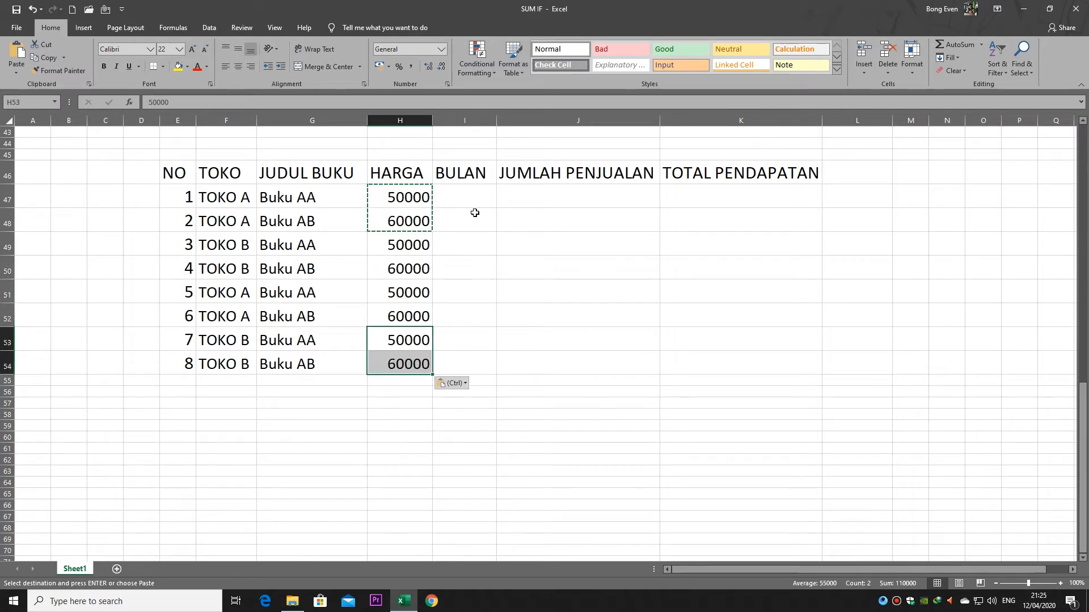
Enter Januari in the BULAN column for row number 1 and fill it down to row number 4.
click(474, 200)
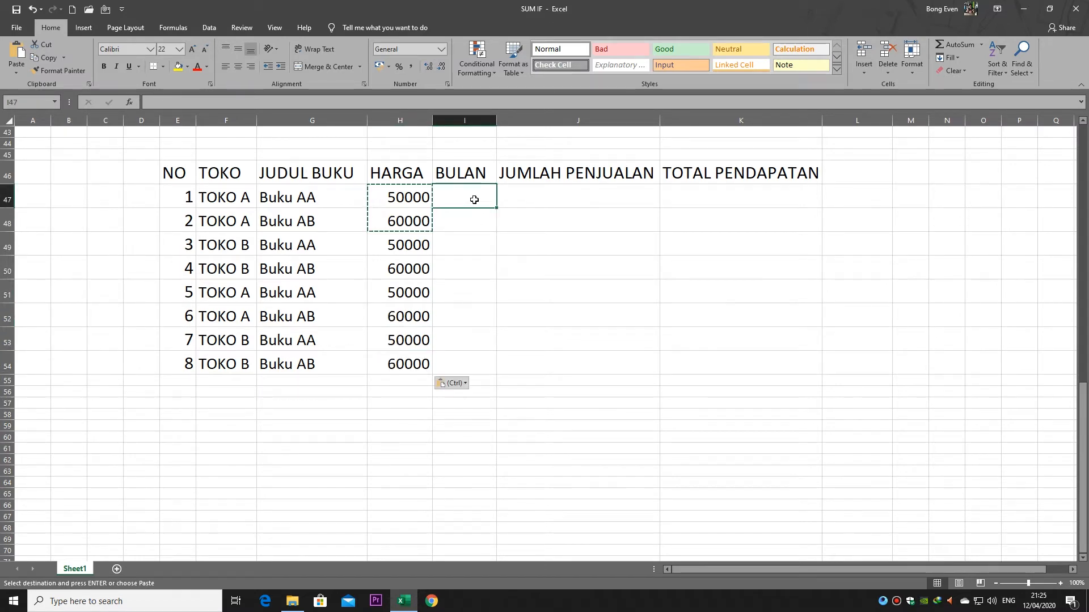
click(465, 224)
click(469, 196)
text(J)
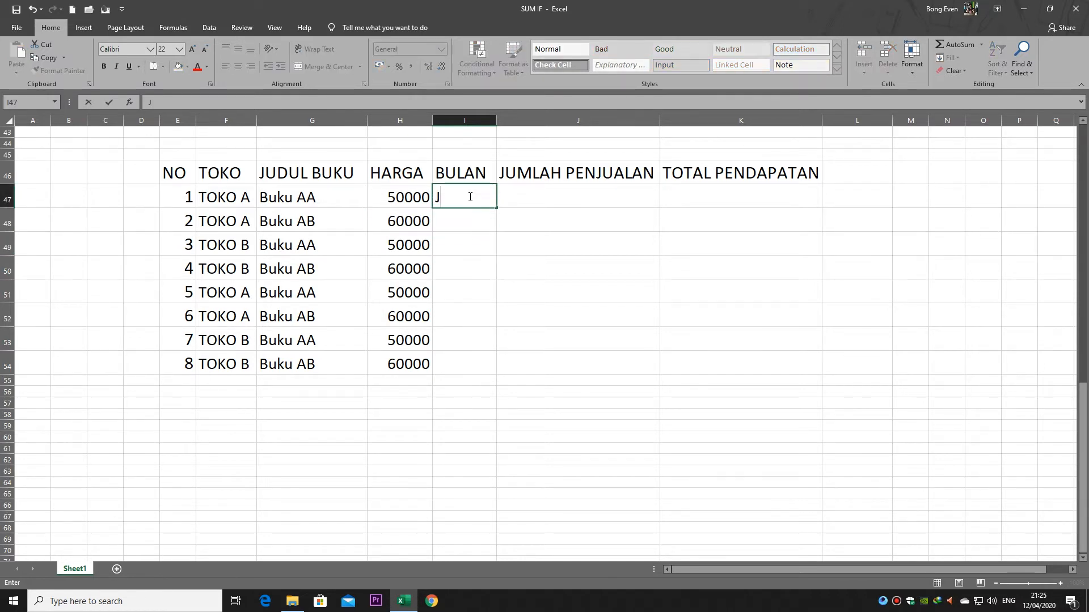
text(anuari)
drag(496, 209, 498, 282)
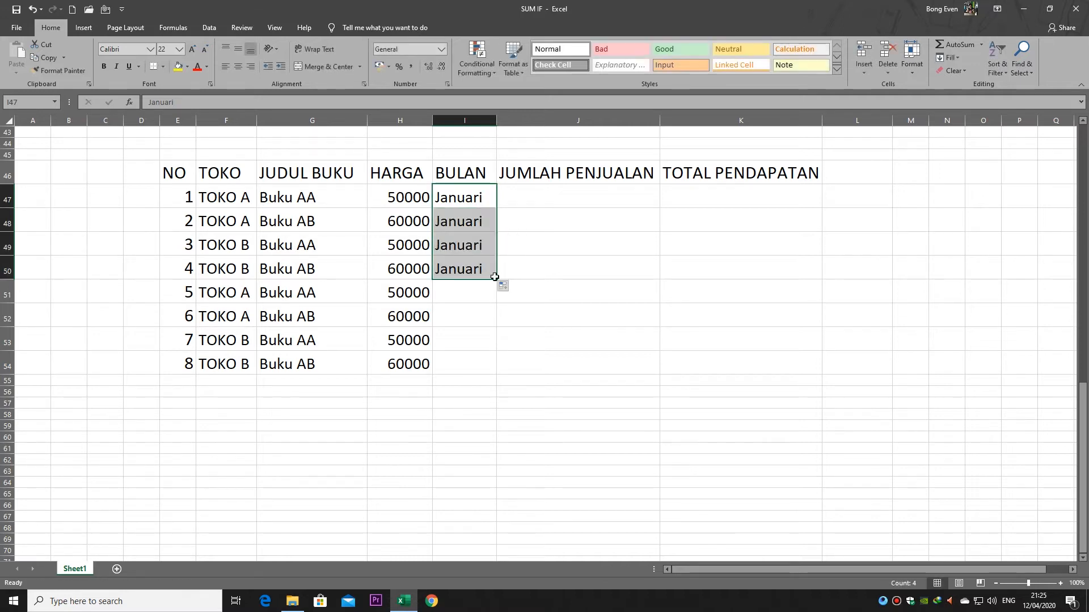
Enter Februari in the BULAN column for row number 5 and fill it down to row number 8.
click(463, 292)
text(Fe)
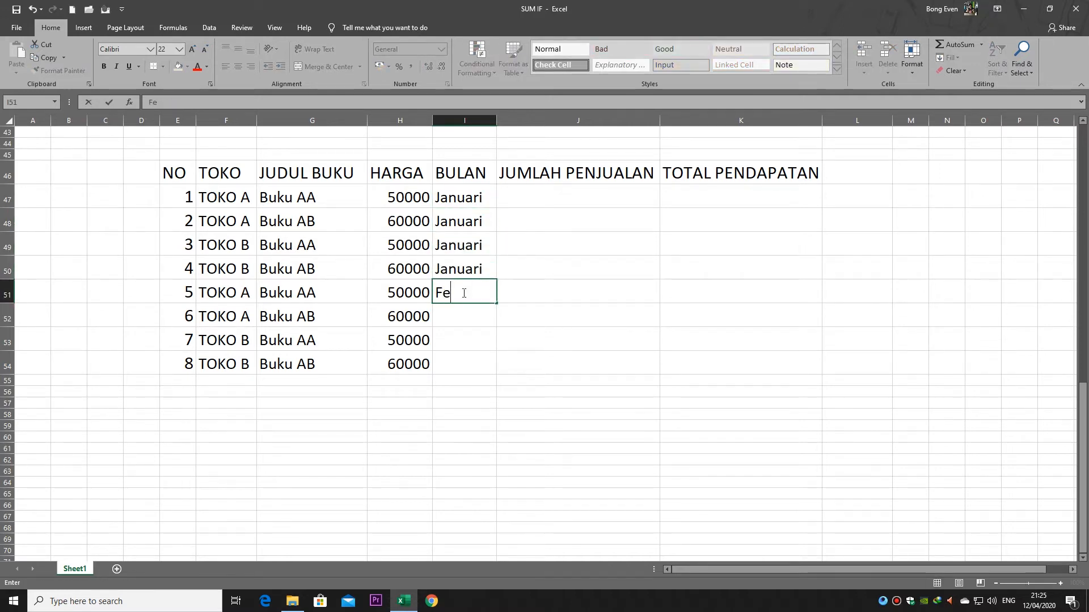
text(bruari)
drag(501, 303, 489, 370)
Enter the quantities 10, 20 and 15 in the JUMLAH PENJUALAN column for row numbers 1 to 3.
click(569, 194)
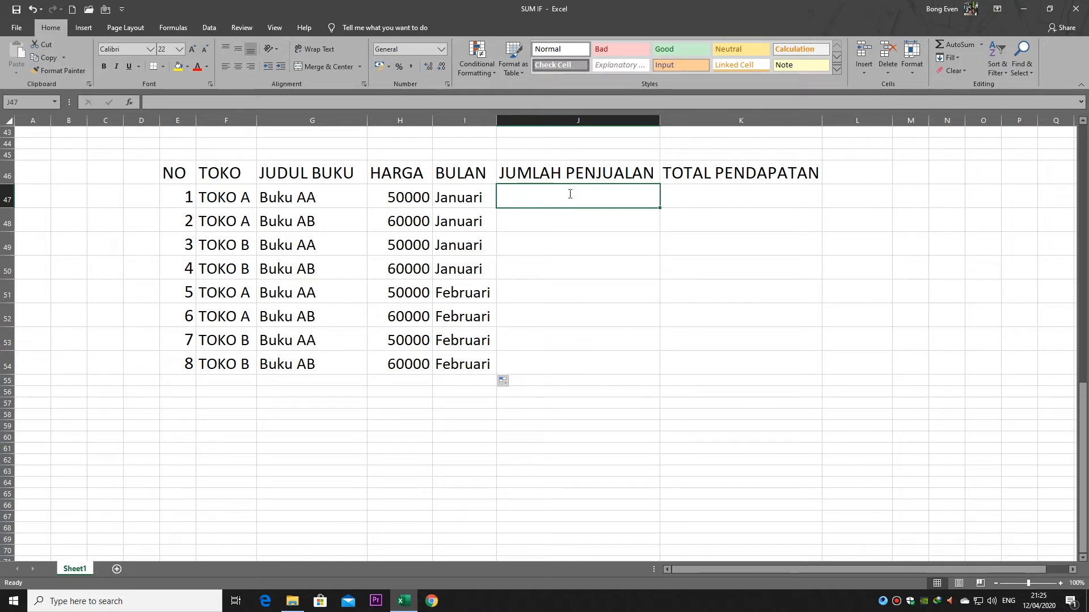
text(10)
key(Return)
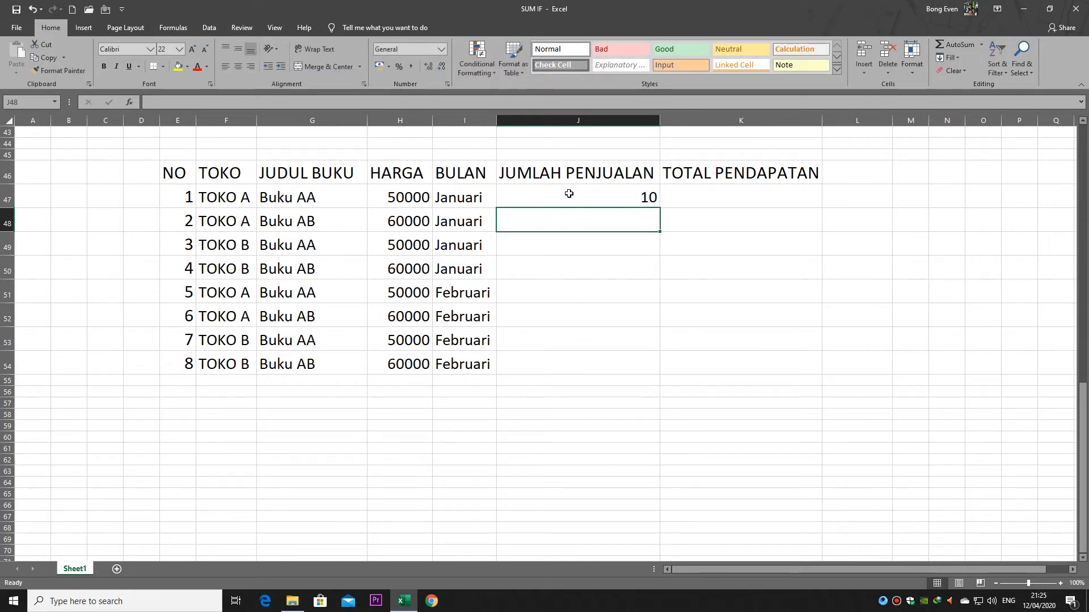
text(20)
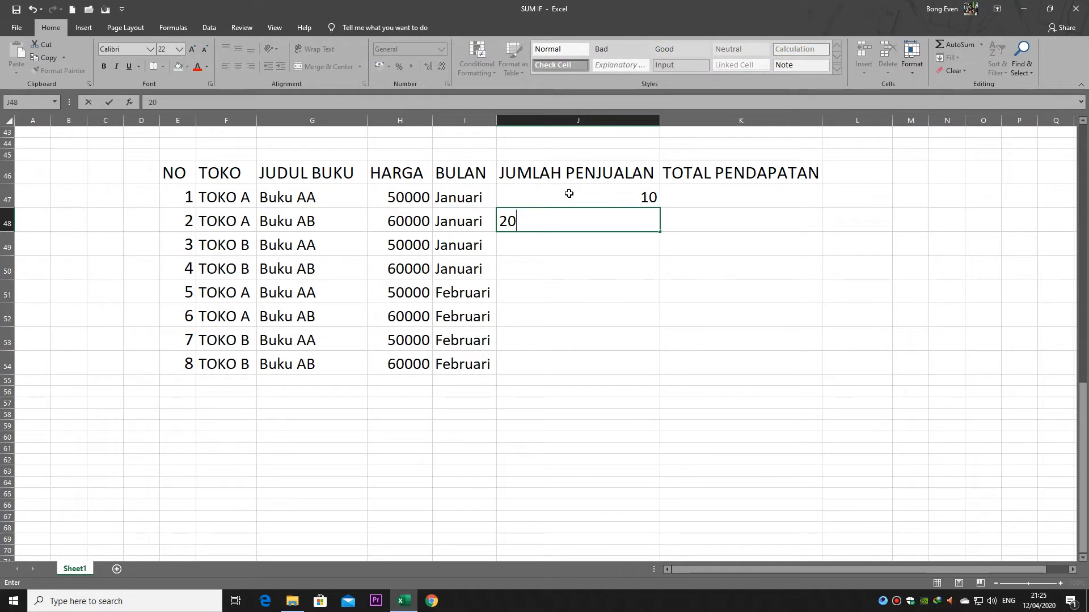
key(Return)
text(15)
key(Return)
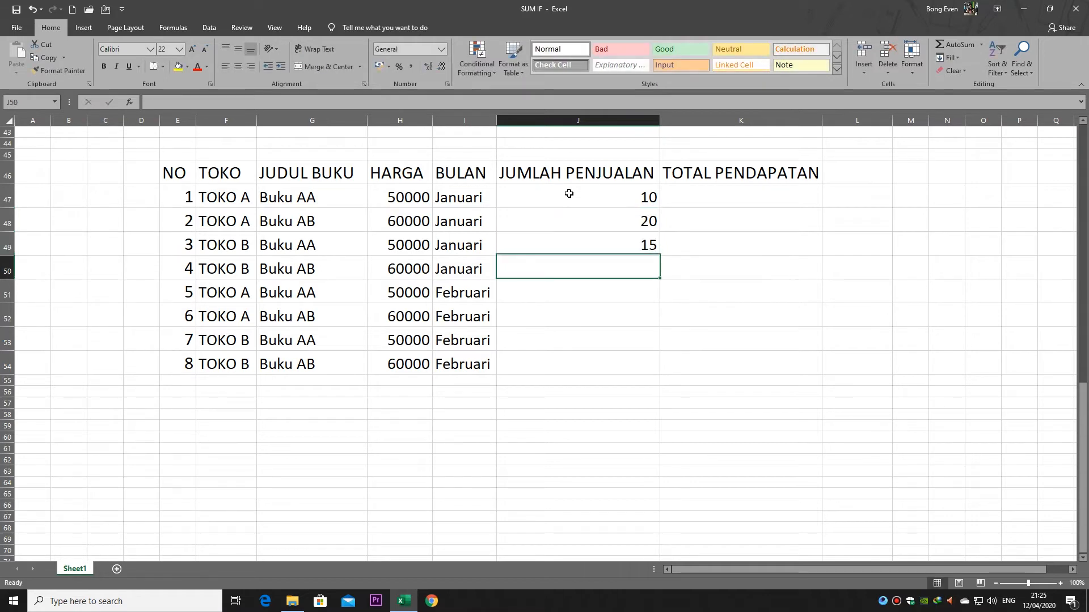
Enter the quantities 15, 25, 15, 10 and 15 in the JUMLAH PENJUALAN column for row numbers 4 to 8.
text(15)
key(Return)
key(Return)
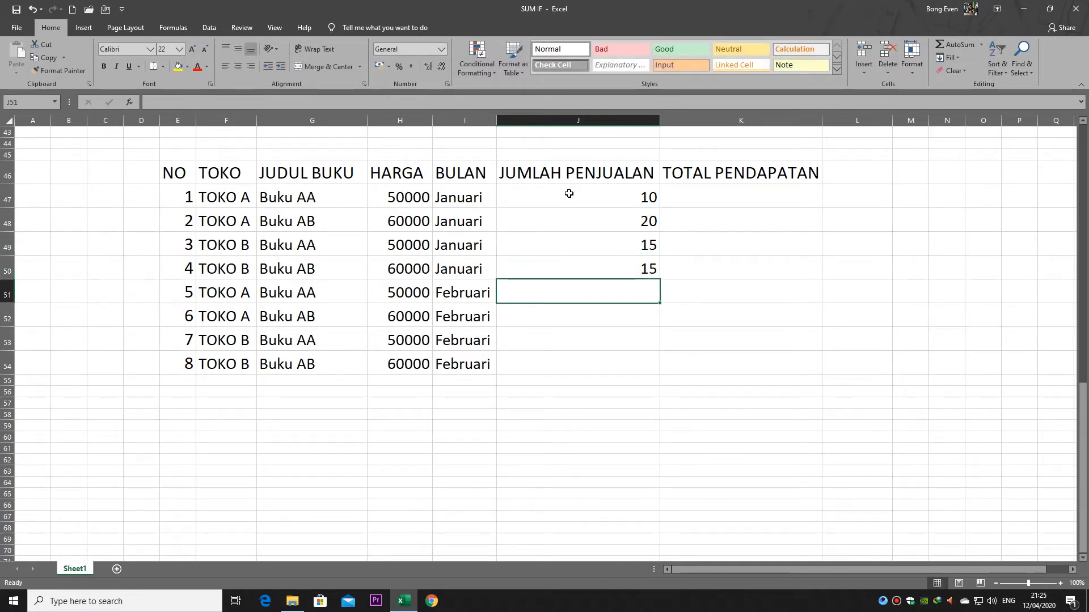
text(25)
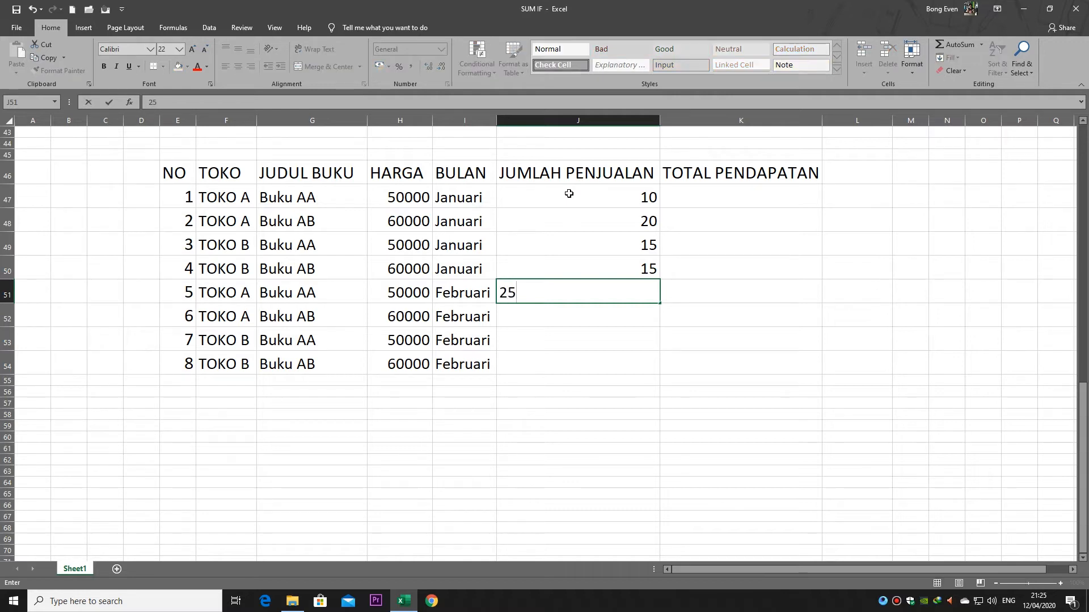
key(Return)
text(15)
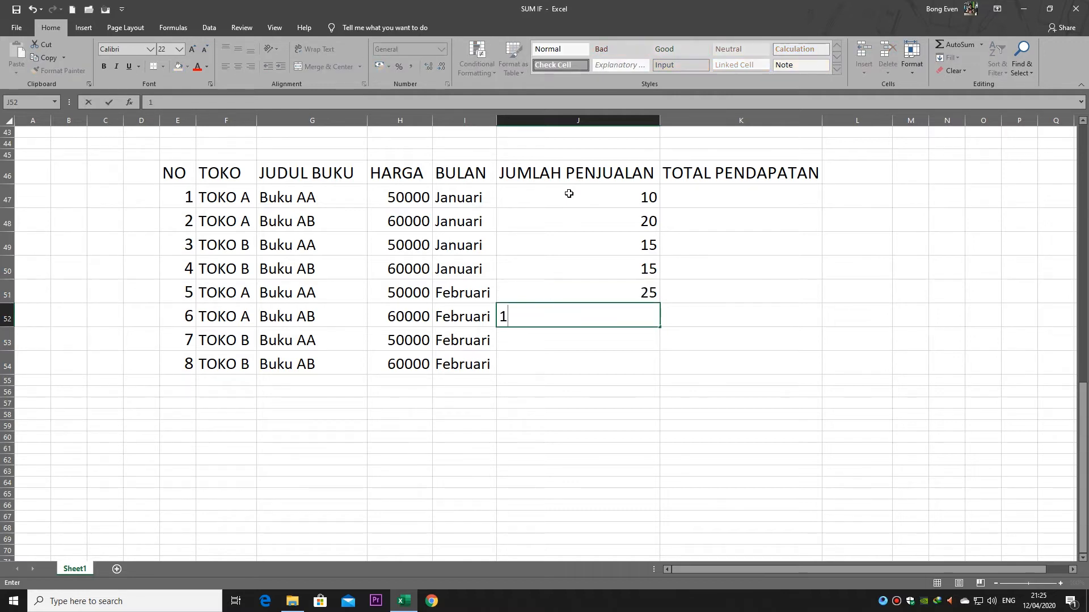
key(Return)
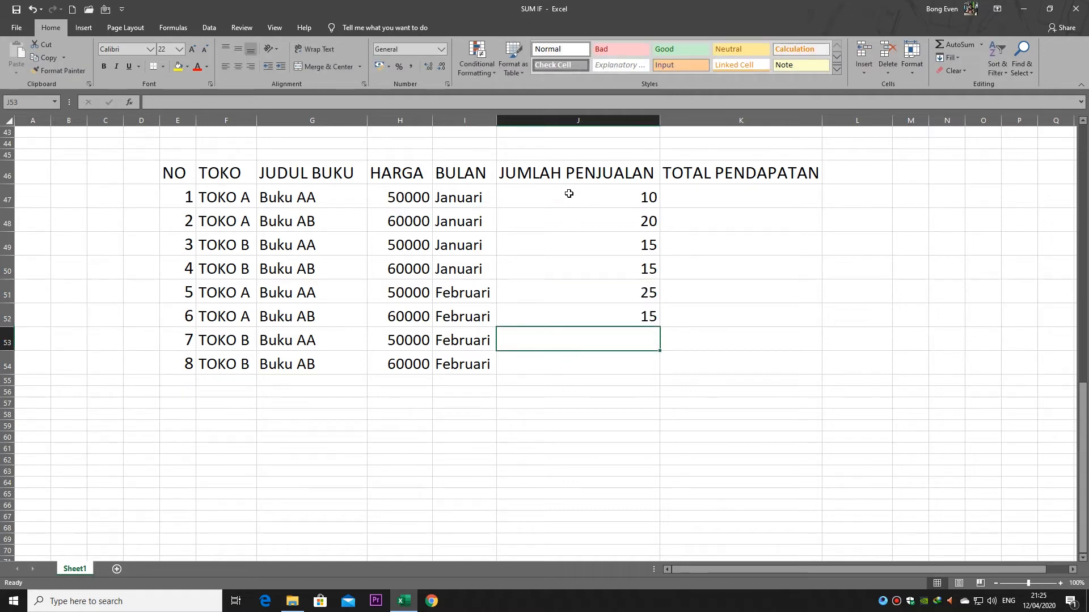
text(19)
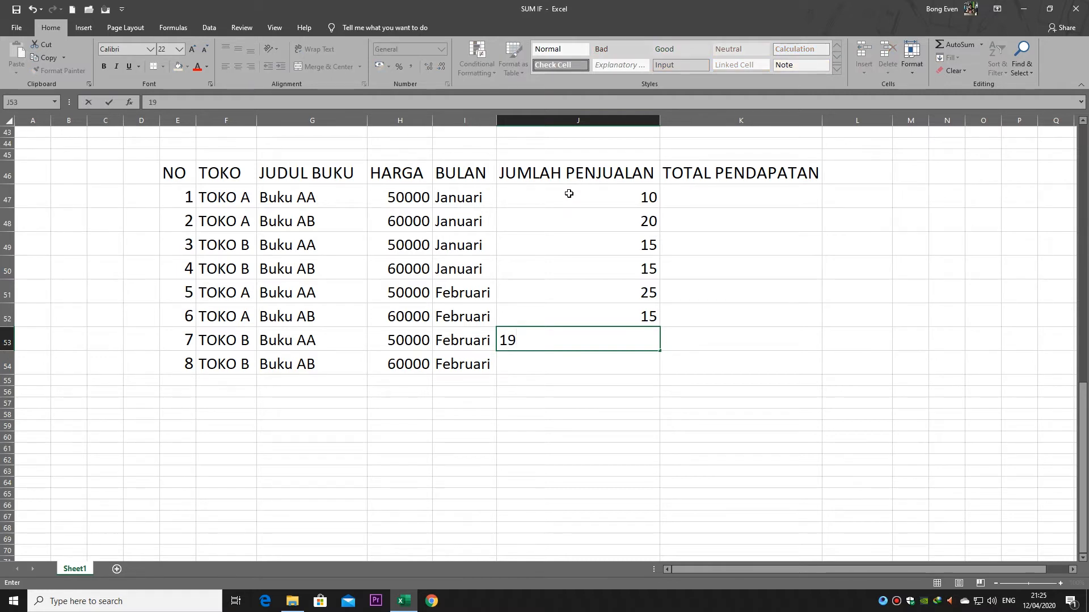
key(BackSpace)
text(0)
key(Return)
text(15)
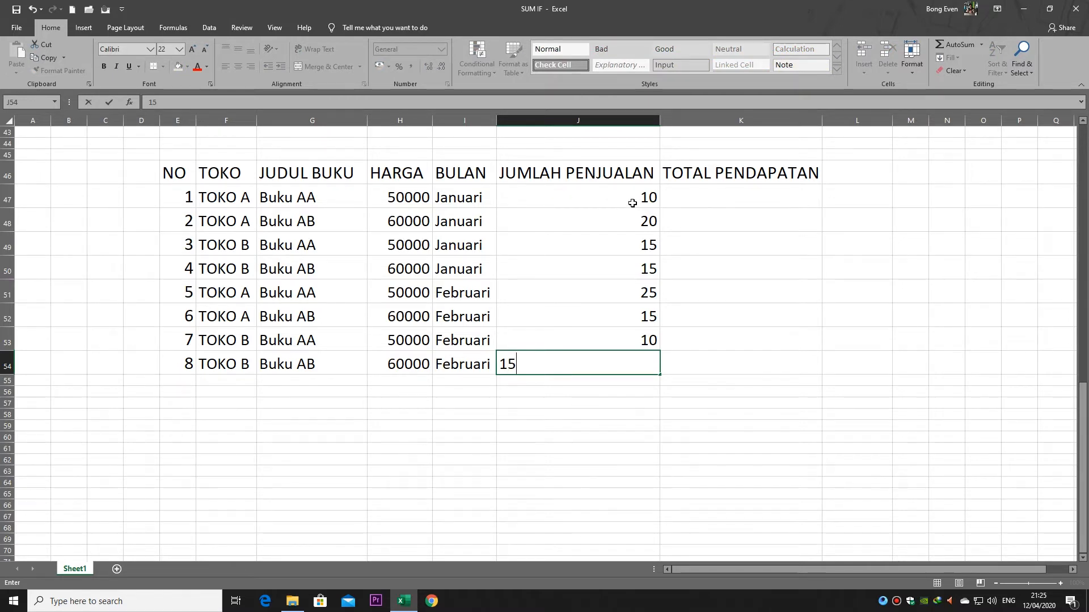
click(698, 202)
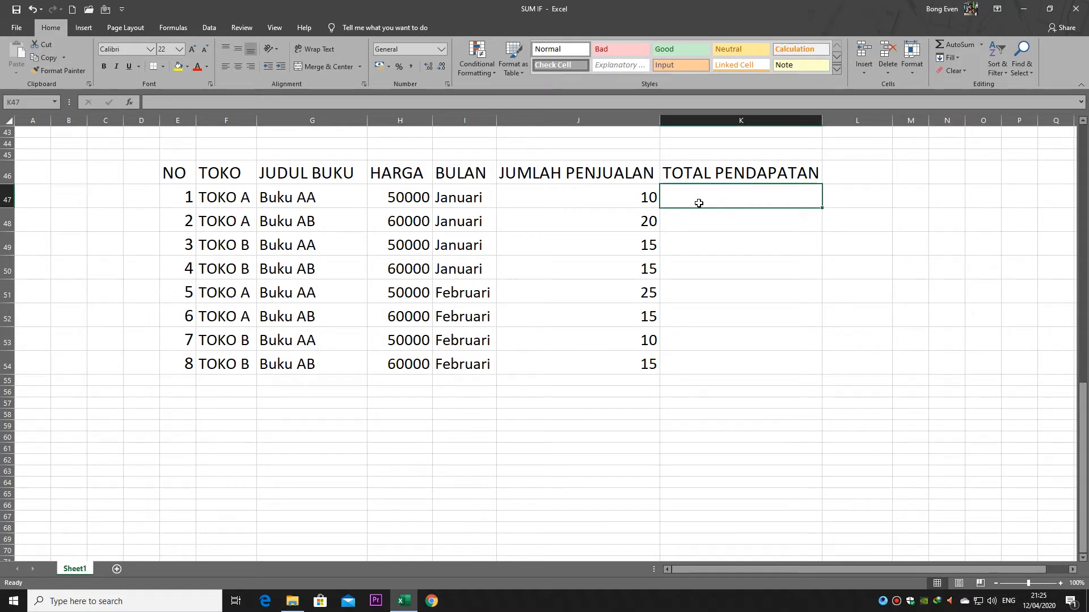
Try the formula =sum(H47+J47) in the TOTAL PENDAPATAN column for row number 1.
click(408, 198)
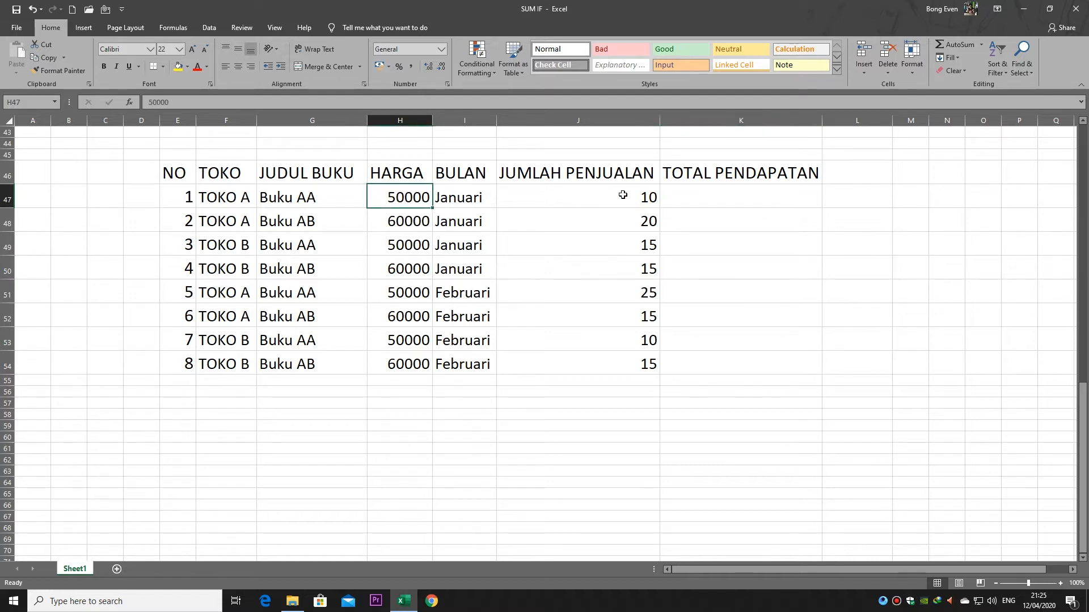
click(624, 195)
click(679, 194)
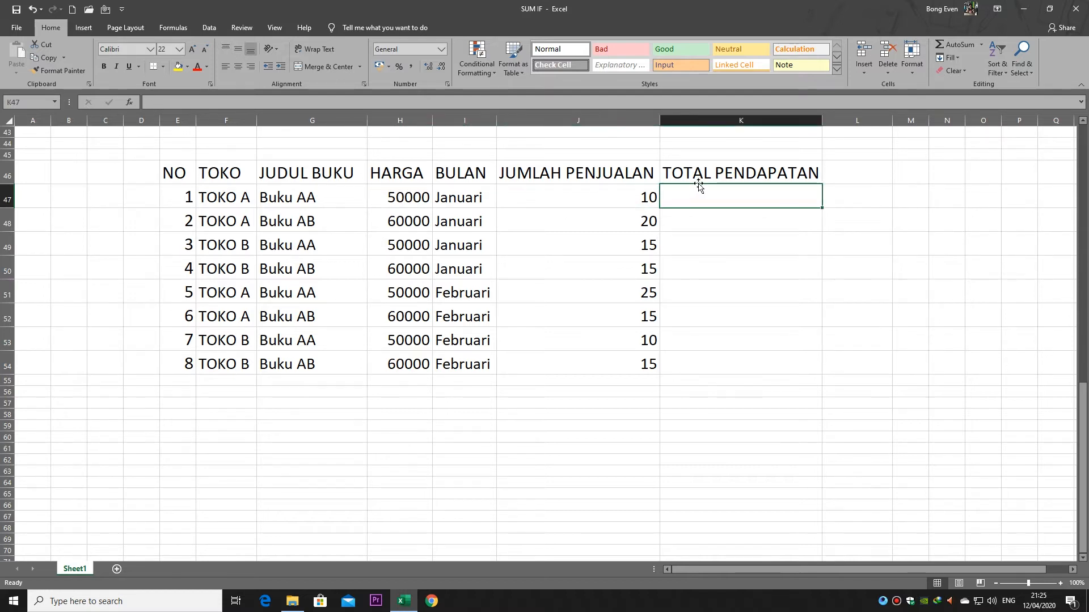
text(sum)
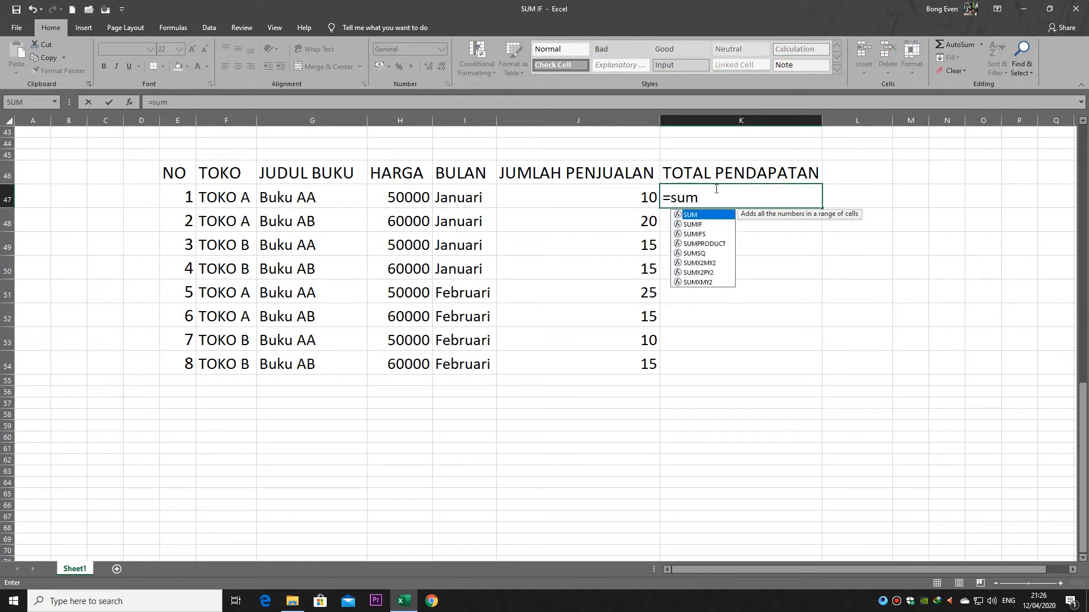
text(()
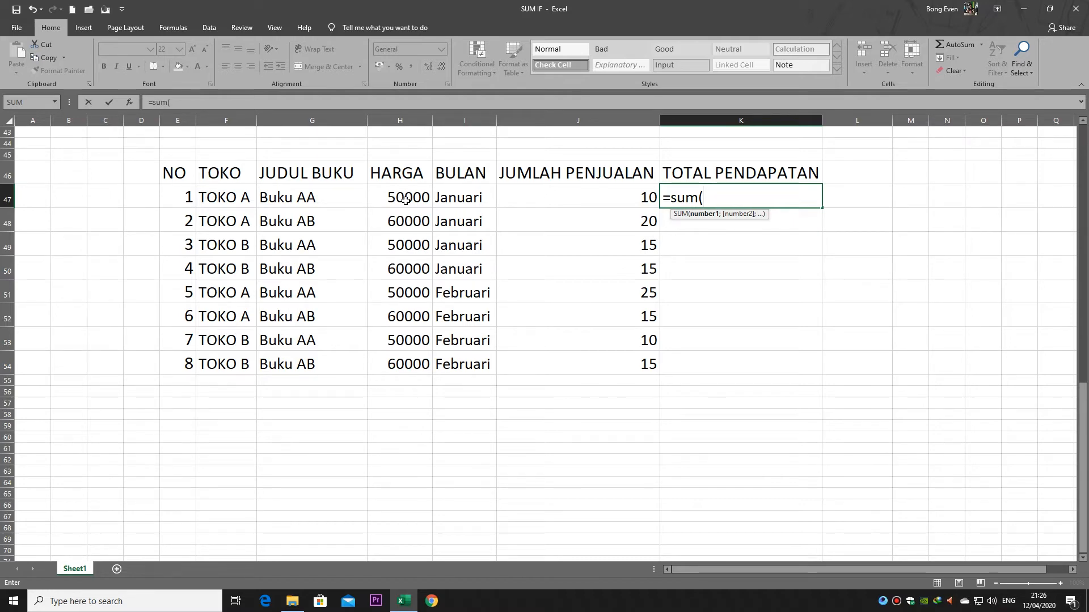
click(405, 200)
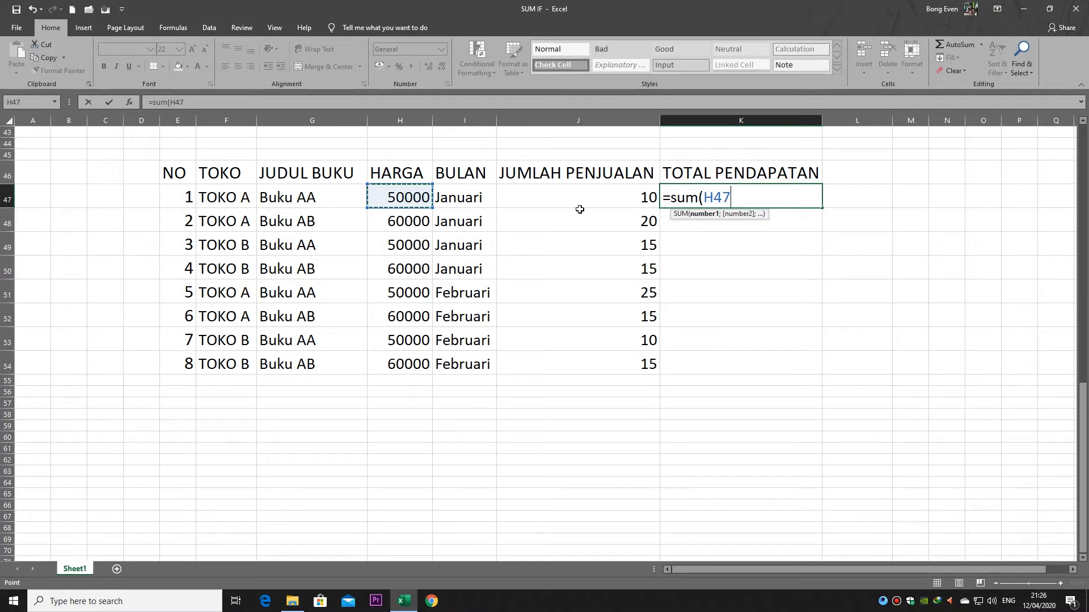
text(*)
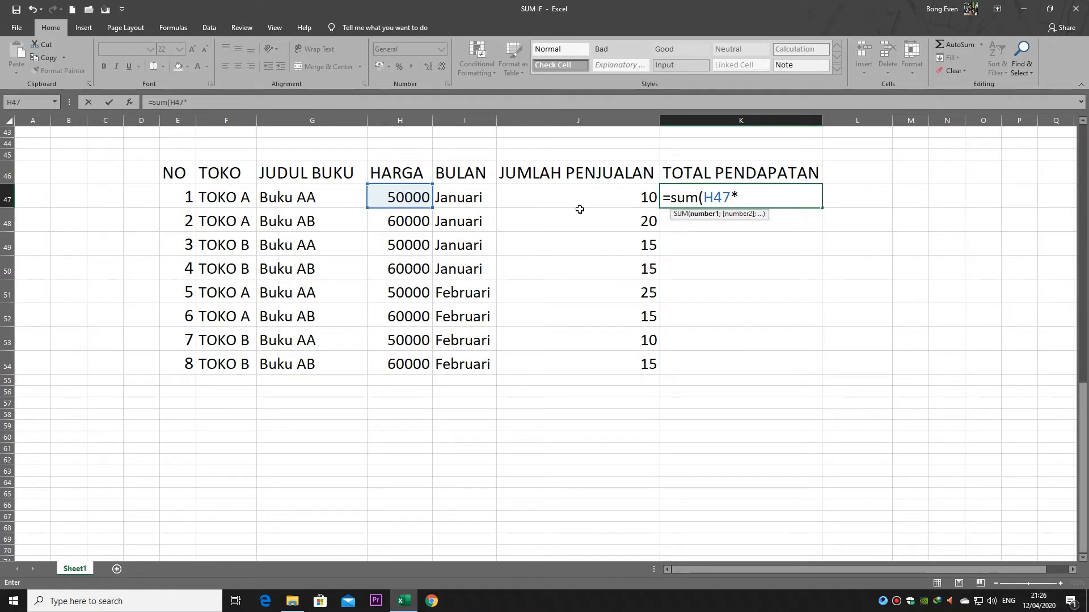
text(+)
click(630, 203)
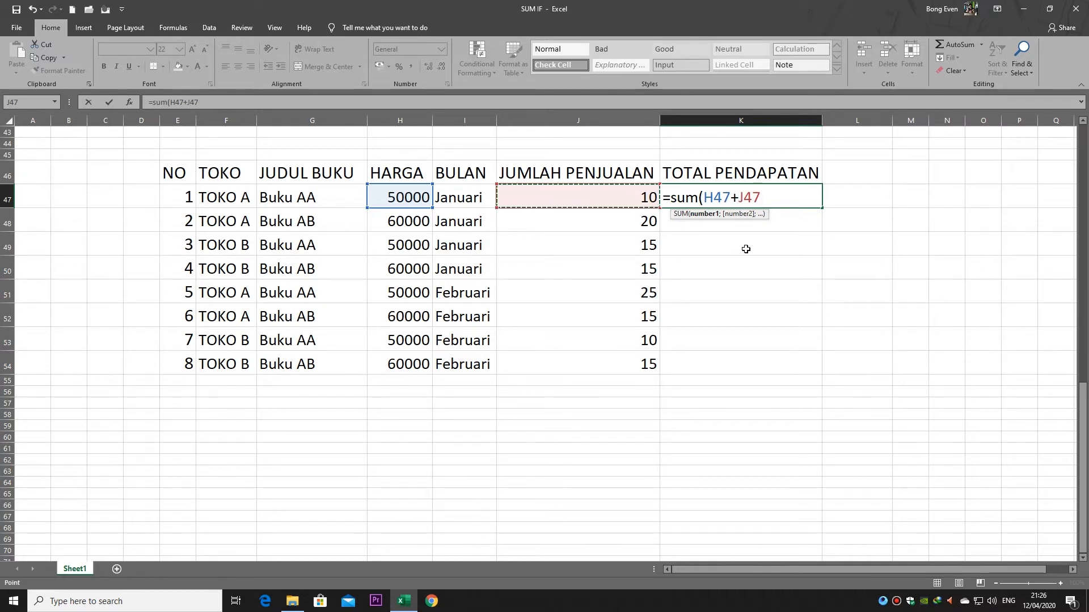
key(Return)
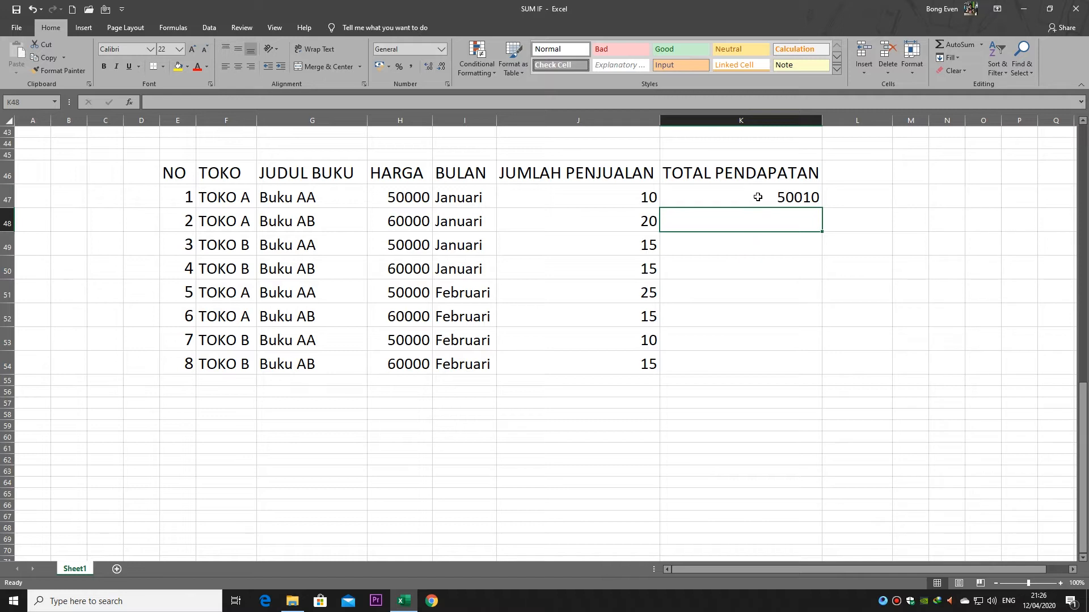
Replace the TOTAL PENDAPATAN formula for row number 1 with =sum(H47*J47), multiplying the price by the quantity sold.
click(758, 197)
key(BackSpace)
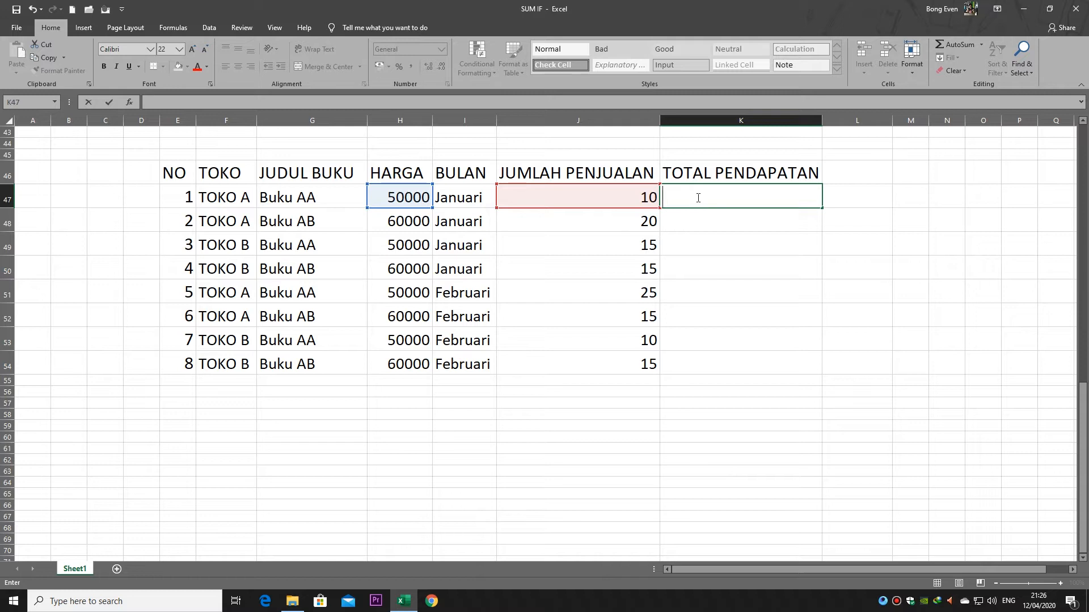
text(sum)
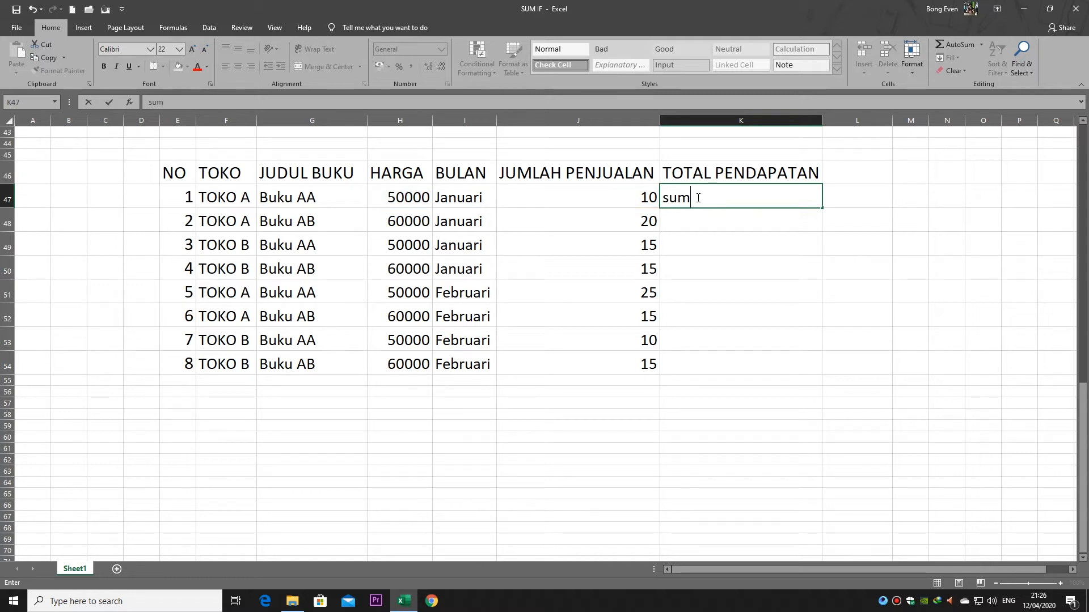
text(()
click(664, 199)
text(=)
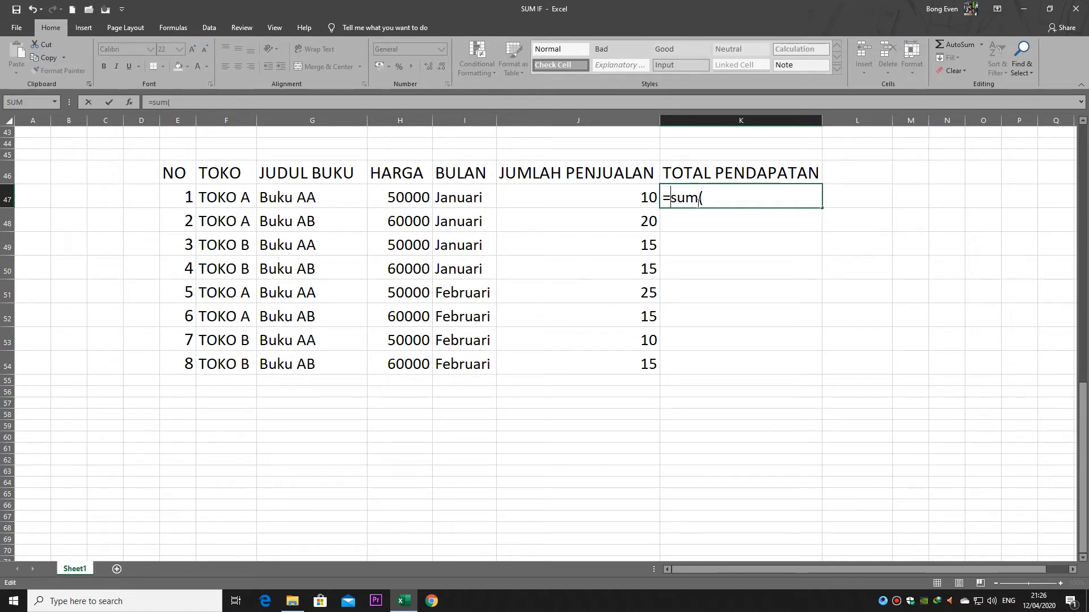
click(712, 205)
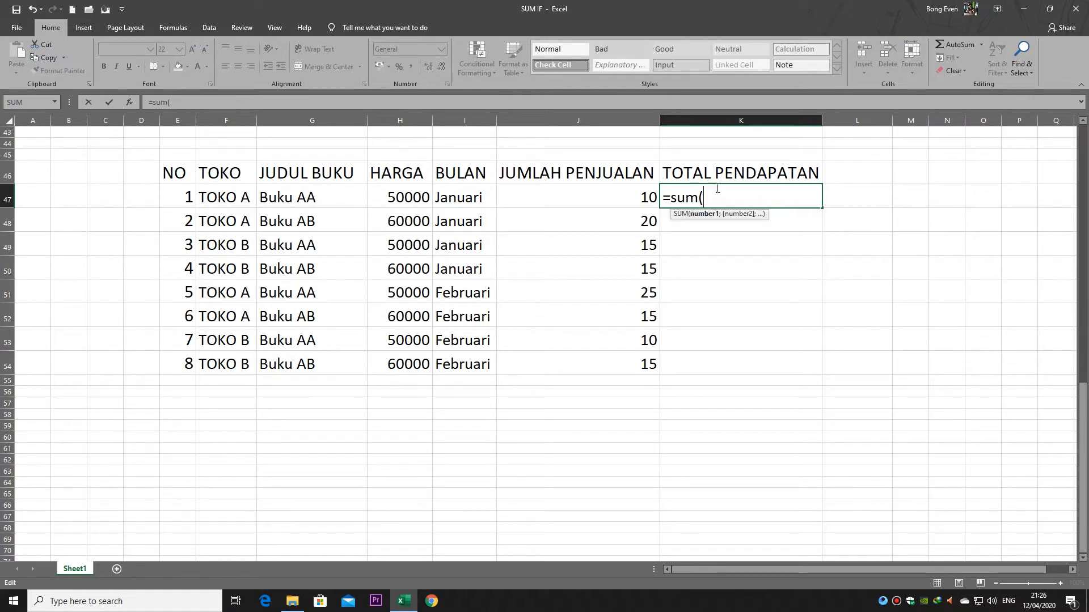
click(401, 197)
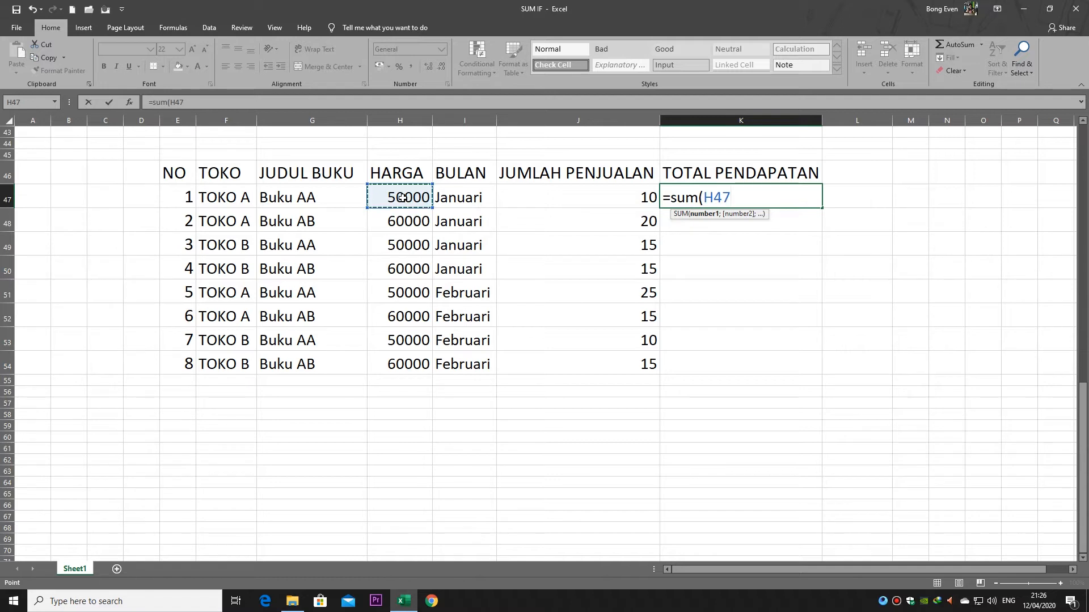
text(*)
click(585, 201)
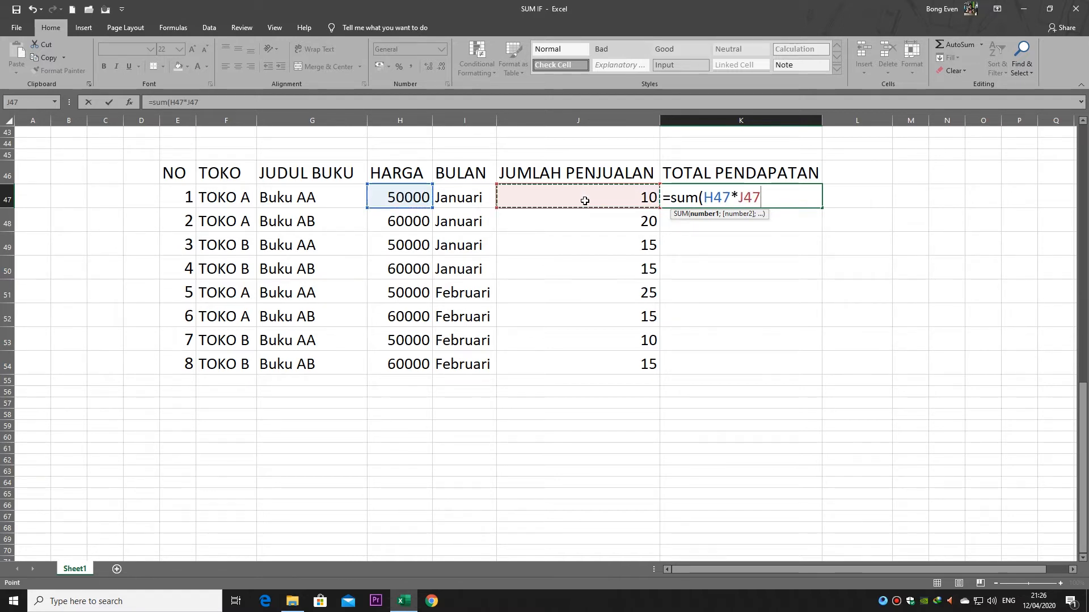
text())
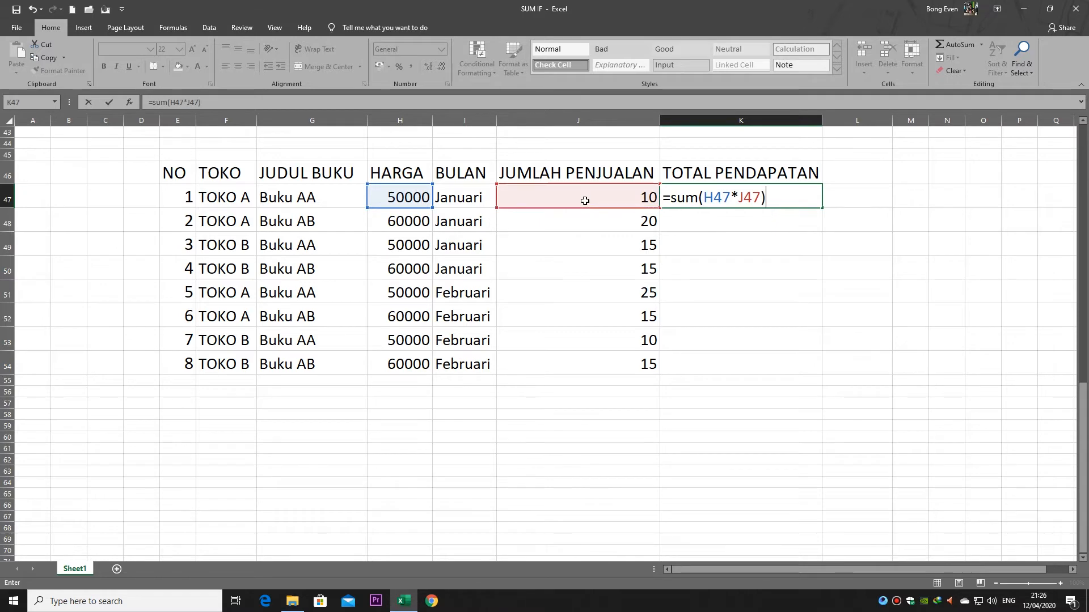
key(Return)
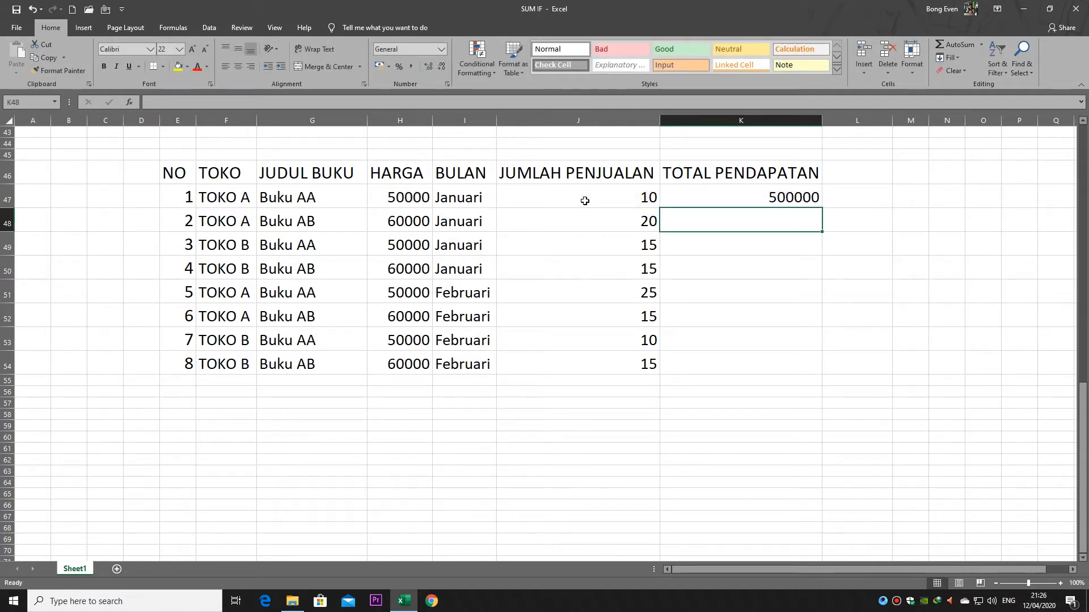
Fill the TOTAL PENDAPATAN formula from row number 1 down to row number 8.
click(752, 198)
drag(822, 210, 796, 373)
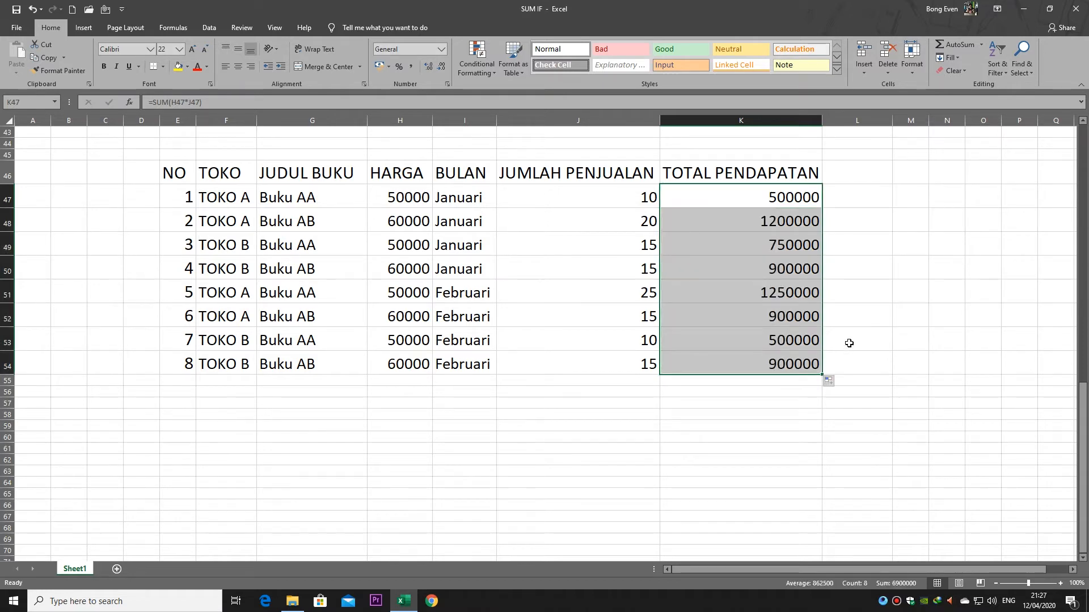
click(871, 340)
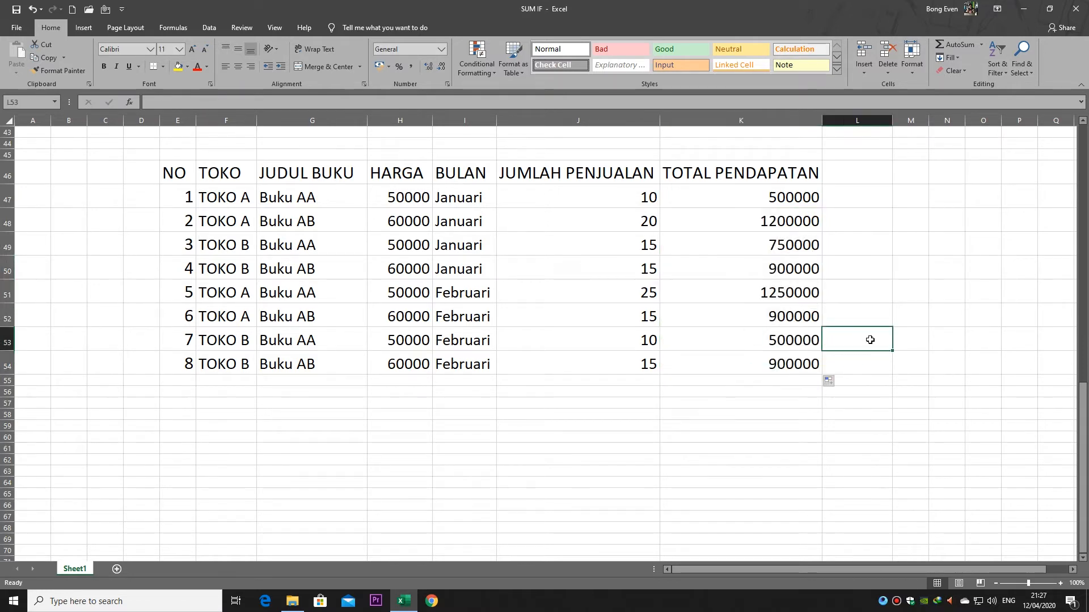
Format the prices in H47:H54 as Currency and widen the HARGA column so the amounts fit.
click(419, 194)
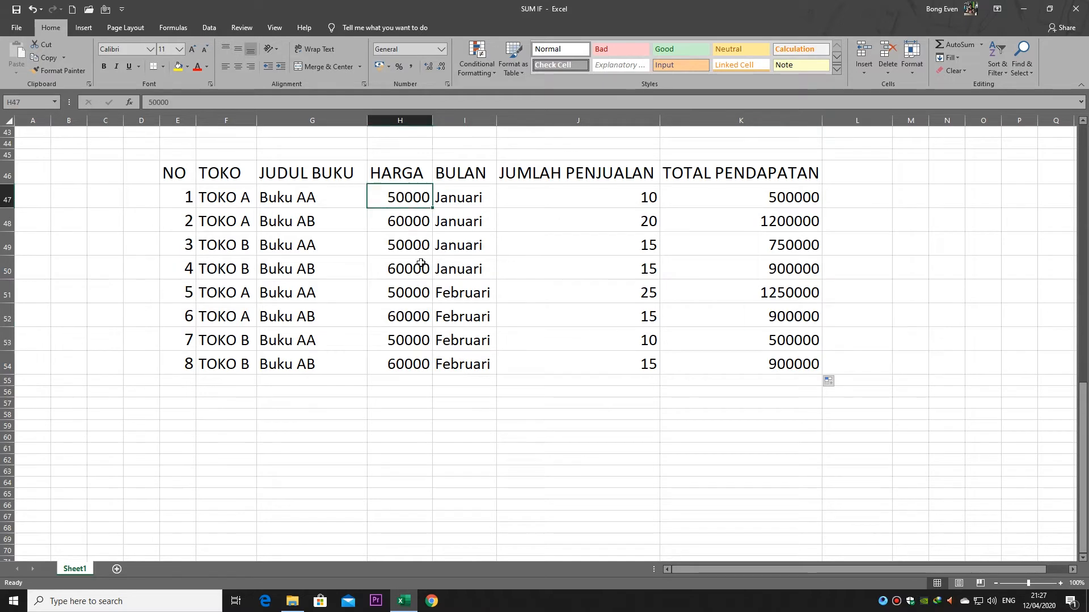
drag(421, 262, 405, 364)
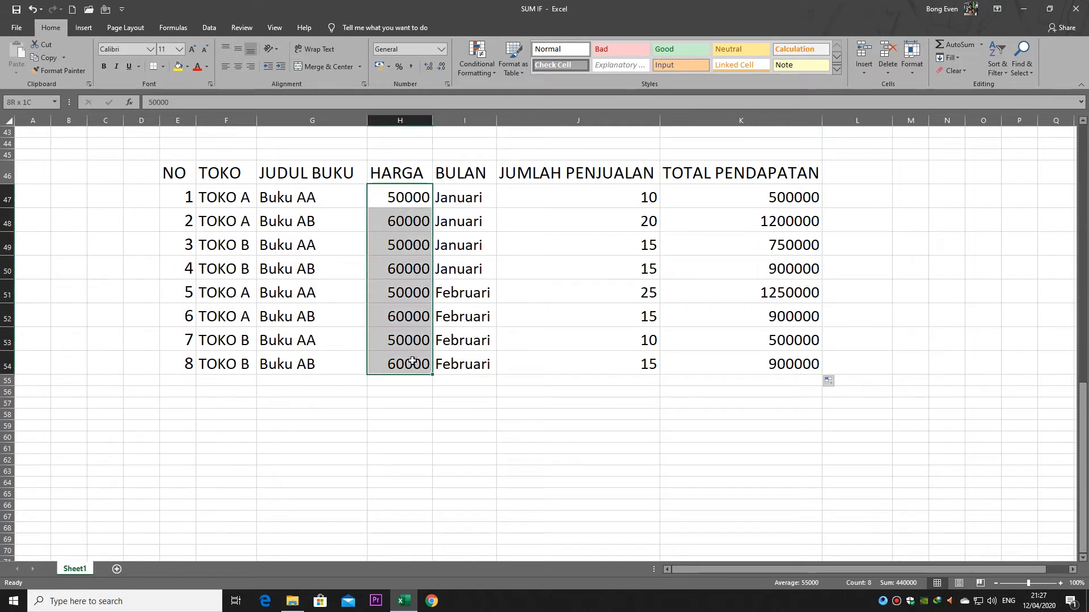
click(440, 51)
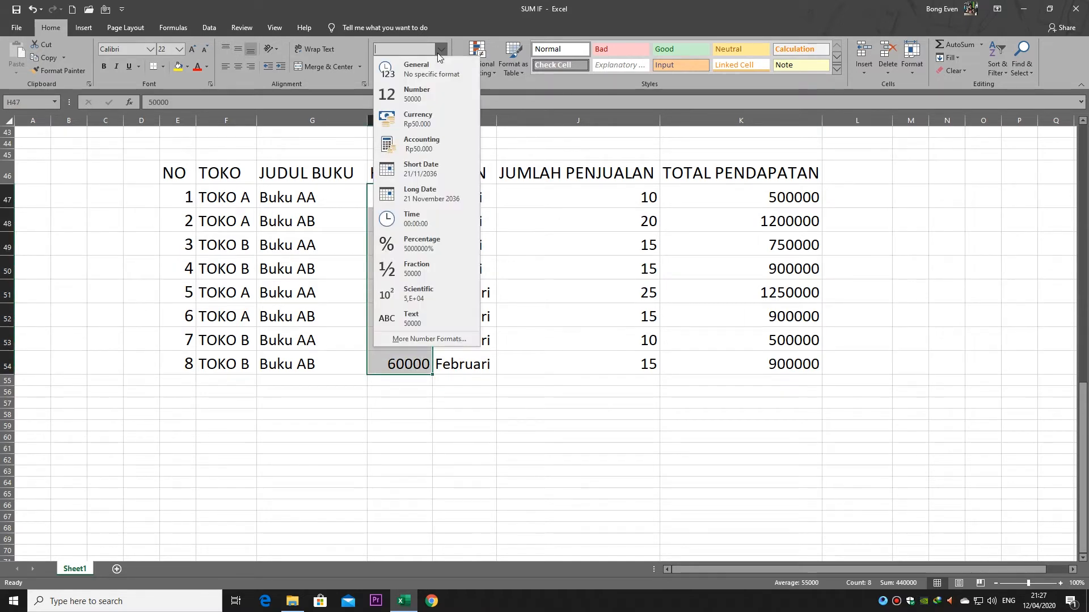
click(425, 115)
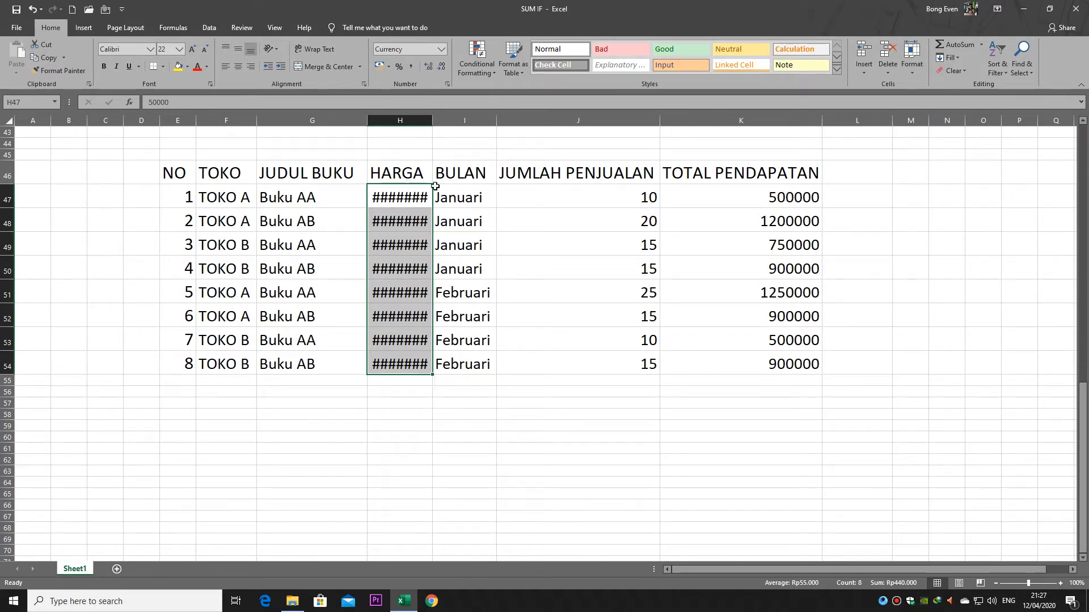
drag(432, 122, 456, 122)
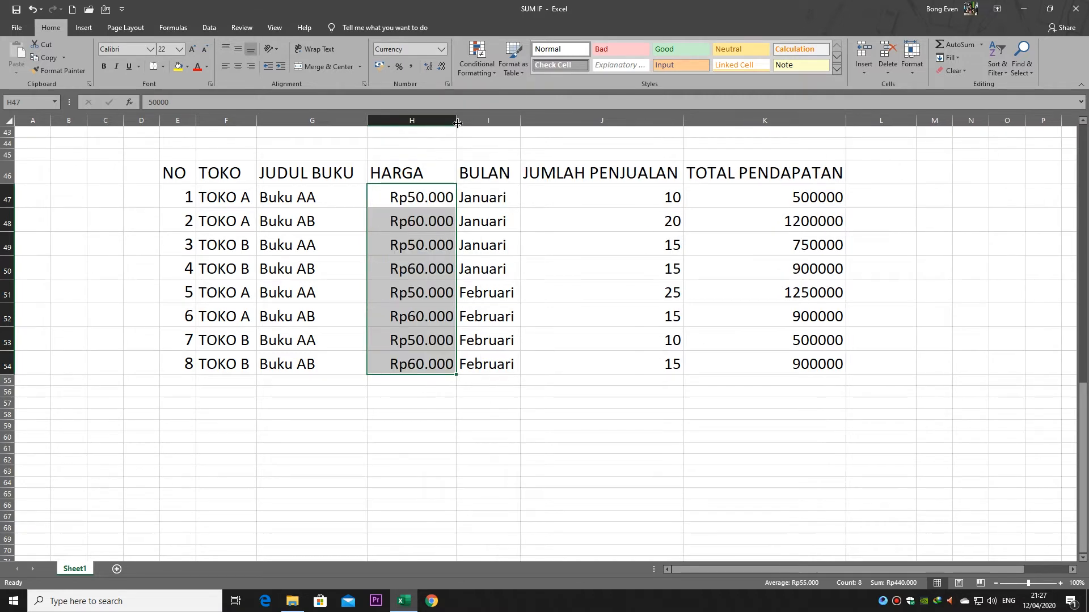
Format the TOTAL PENDAPATAN values in K47:K54 as Currency.
drag(776, 193, 744, 359)
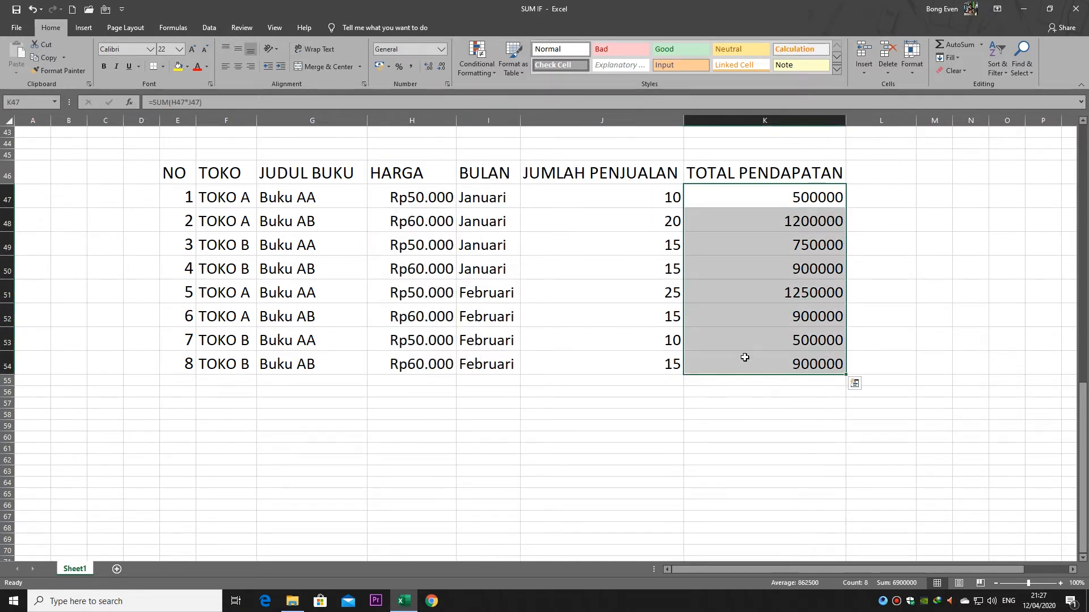
click(442, 50)
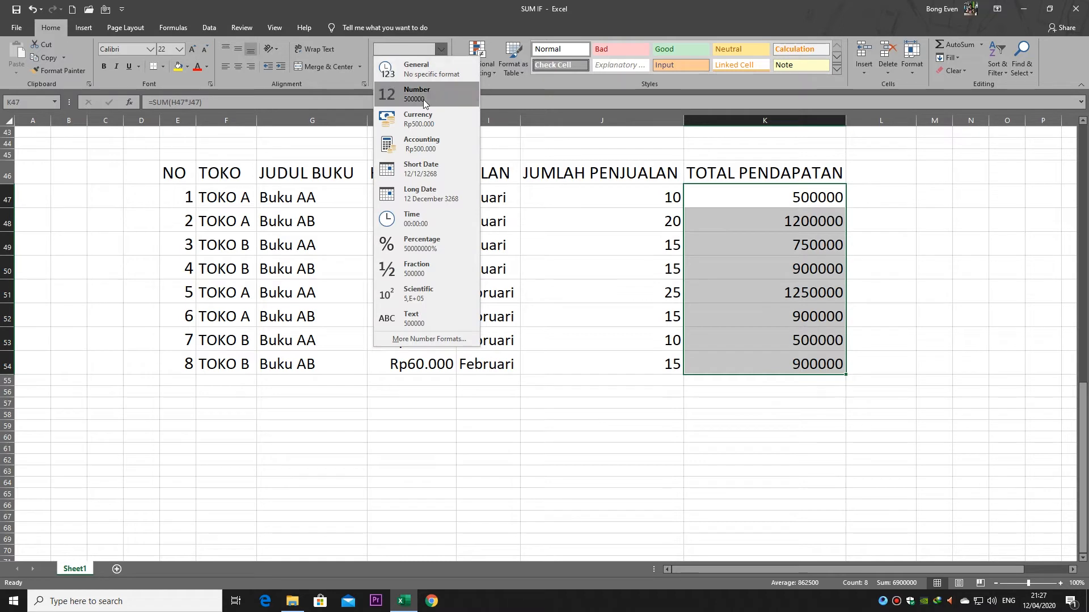
click(420, 112)
click(763, 426)
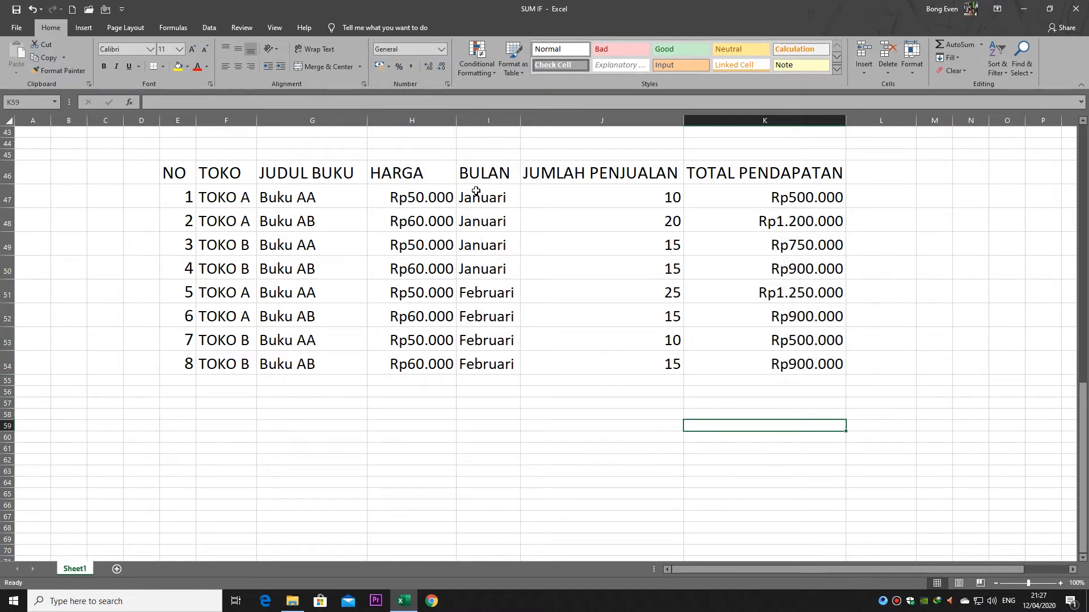
Center the table data in E47:J54 horizontally.
drag(794, 204, 804, 368)
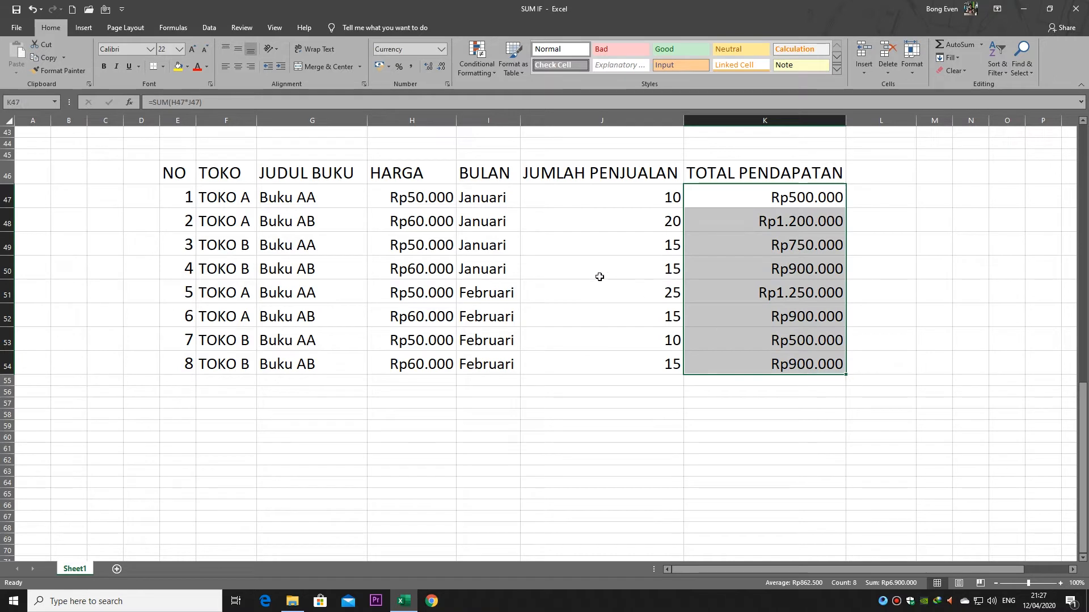
drag(185, 200, 590, 365)
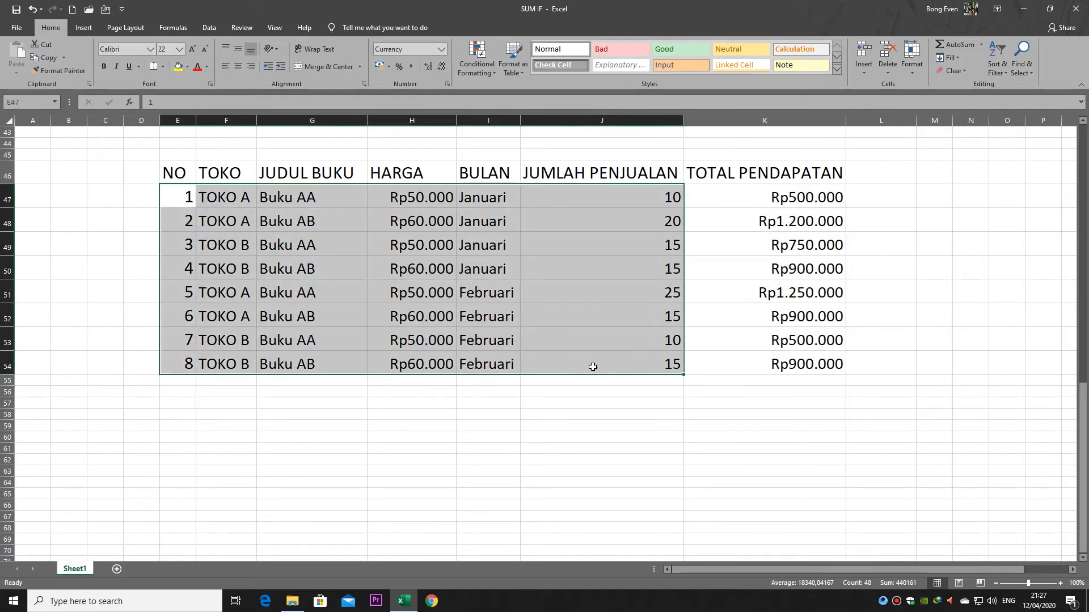
click(238, 66)
click(403, 320)
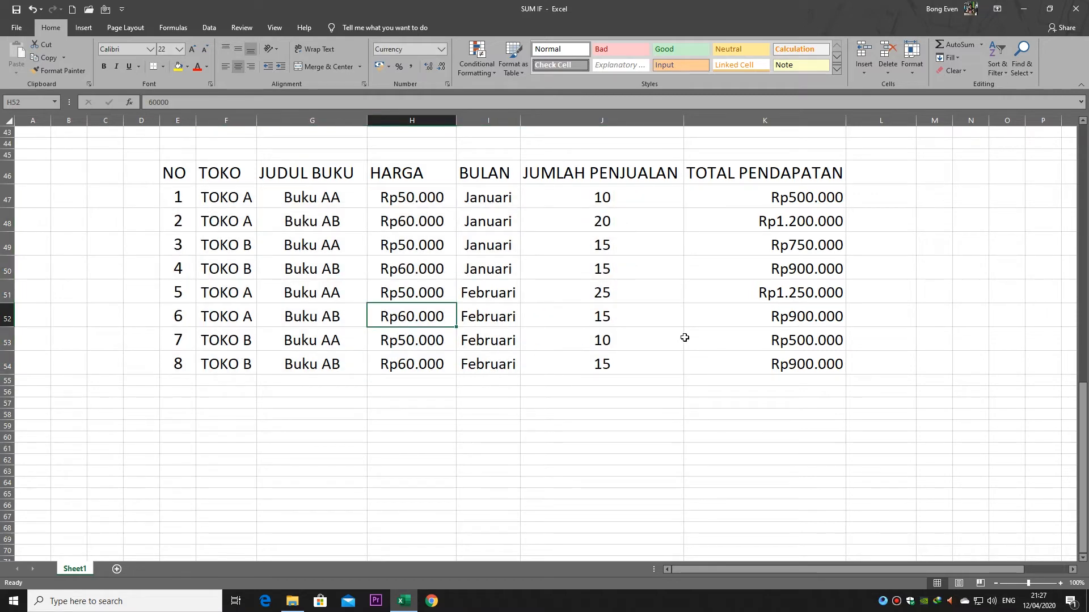
drag(779, 199, 734, 384)
click(695, 400)
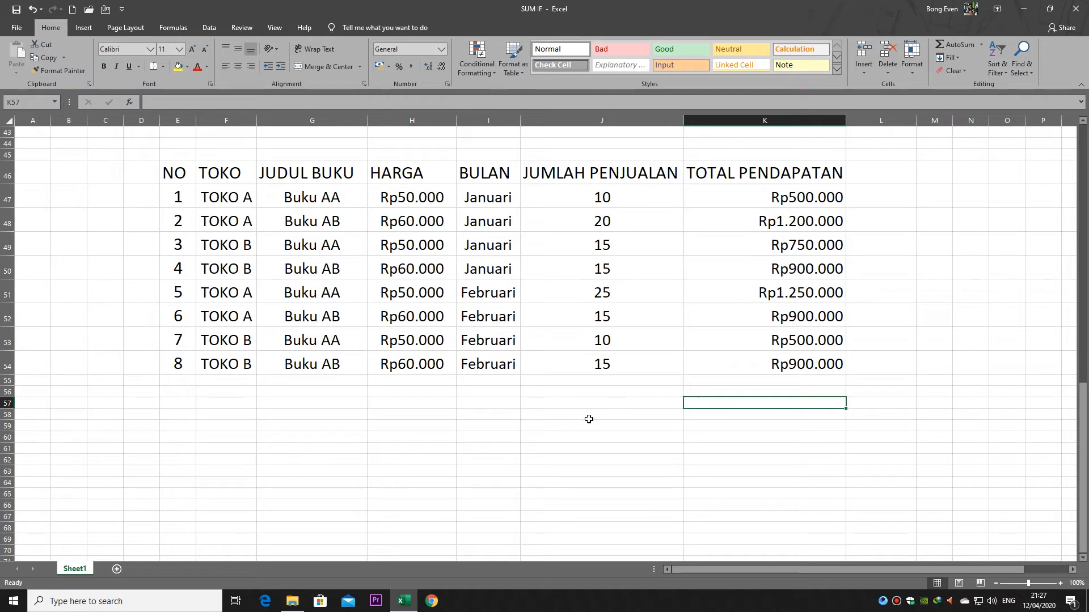
Apply all borders to the whole sales table, E46:K54.
drag(190, 183, 760, 359)
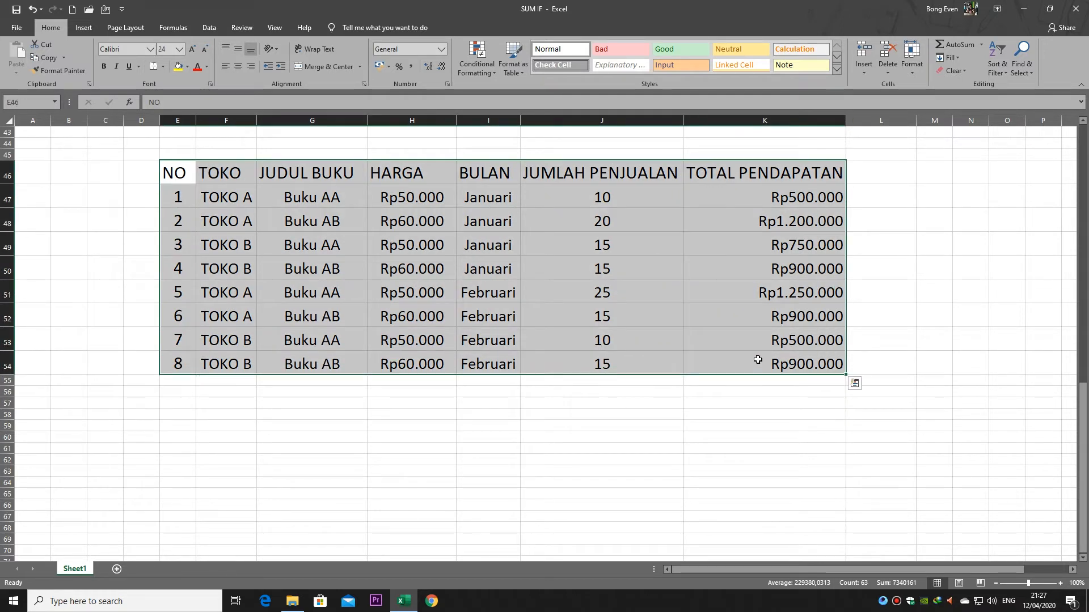
click(270, 202)
drag(190, 175, 833, 366)
click(162, 67)
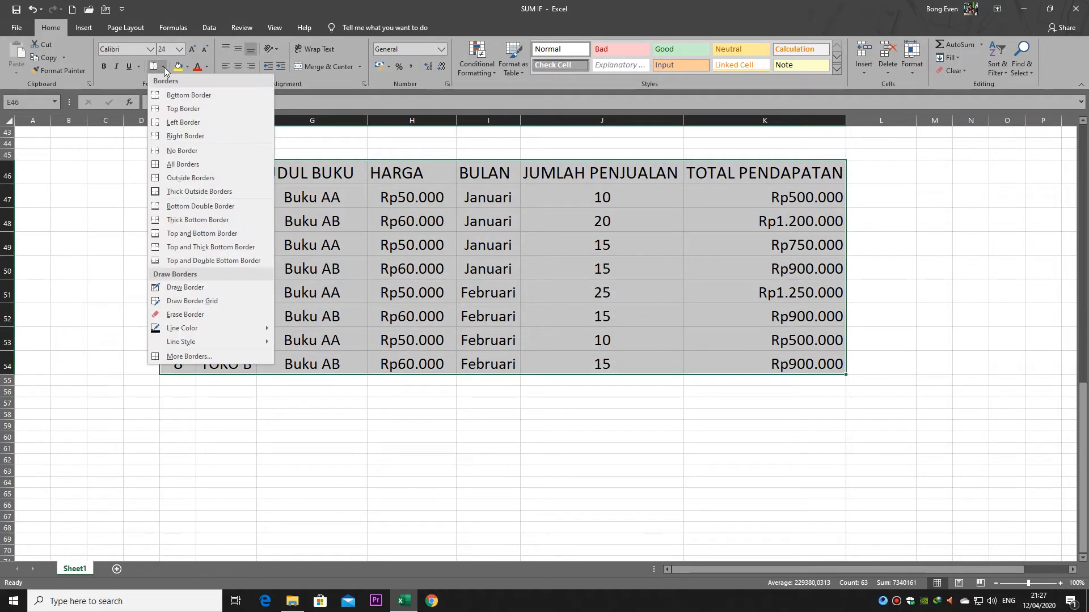
click(174, 160)
click(226, 221)
Fill the header row E46:K46 and the row numbers in E47:E54 with yellow.
drag(176, 173, 785, 177)
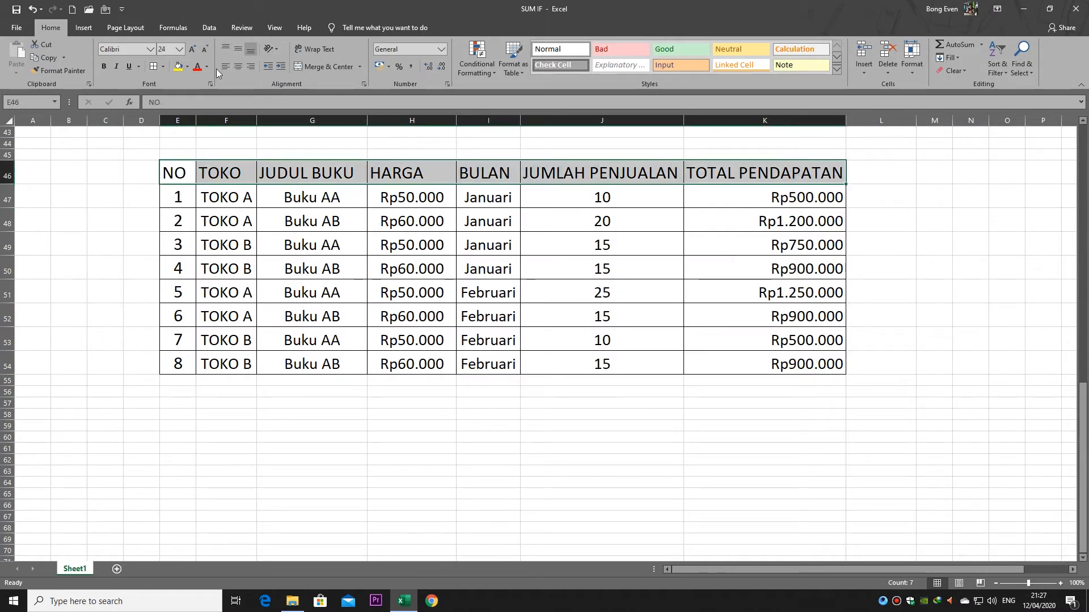
click(186, 67)
click(206, 155)
drag(173, 196, 180, 363)
click(178, 66)
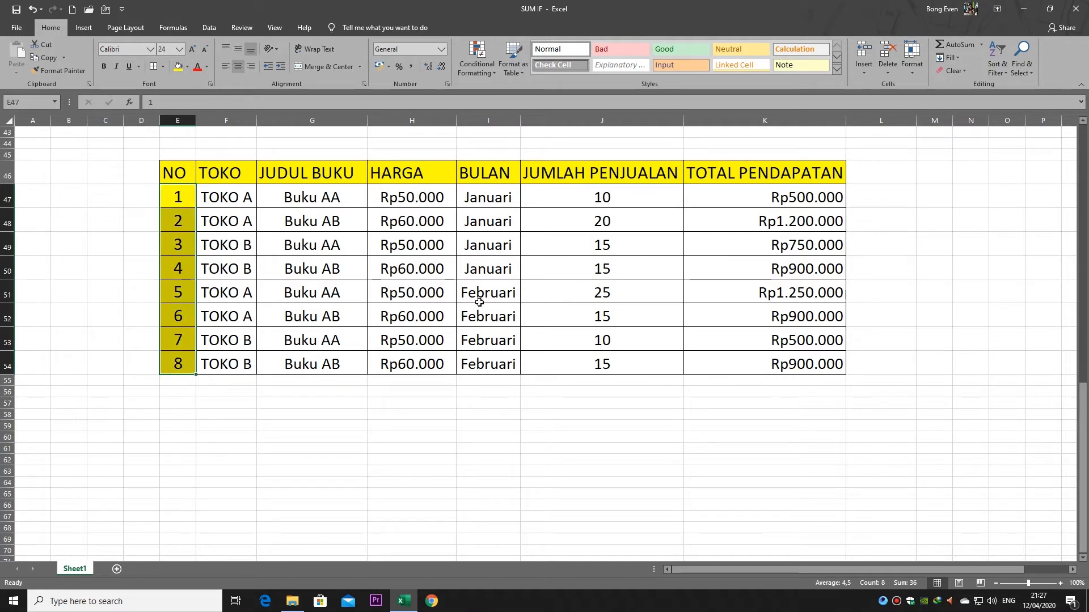
click(482, 316)
scroll(482, 313, down, 3)
scroll(341, 308, up, 2)
click(204, 368)
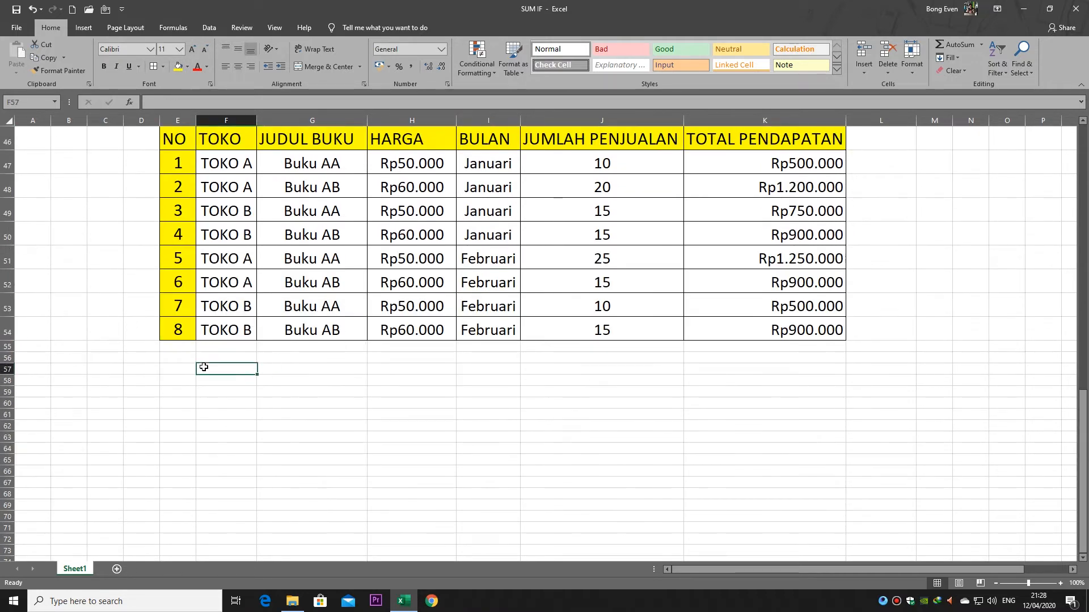
click(226, 392)
click(230, 405)
click(225, 370)
click(224, 384)
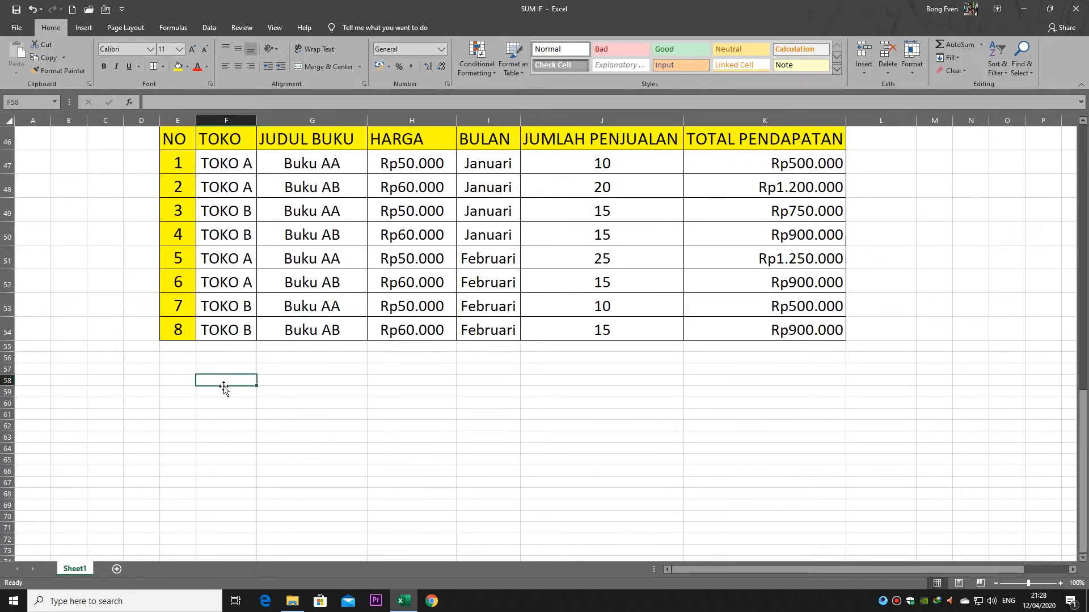
scroll(326, 405, up, 2)
scroll(325, 405, down, 1)
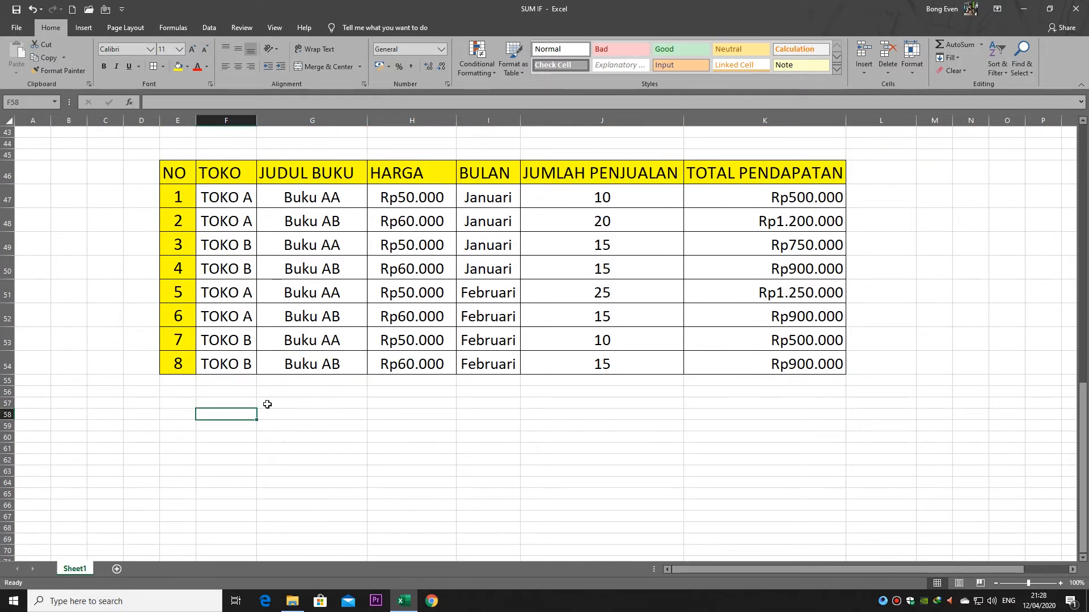
Enter the headings NO in E58 and HASIL in F58 below the sales table.
click(185, 413)
text(=)
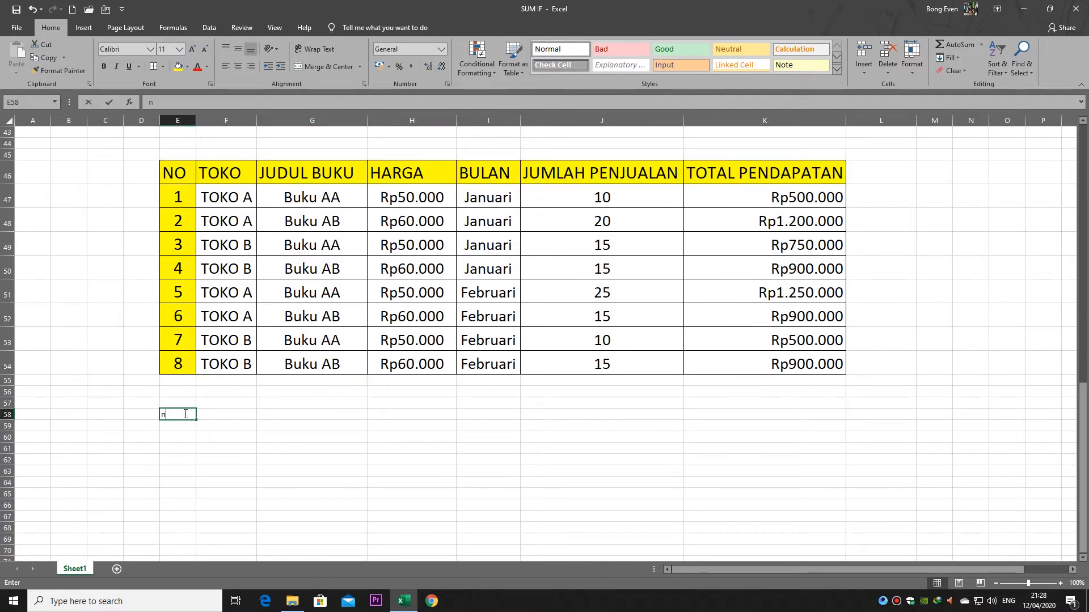
key(BackSpace)
text(n)
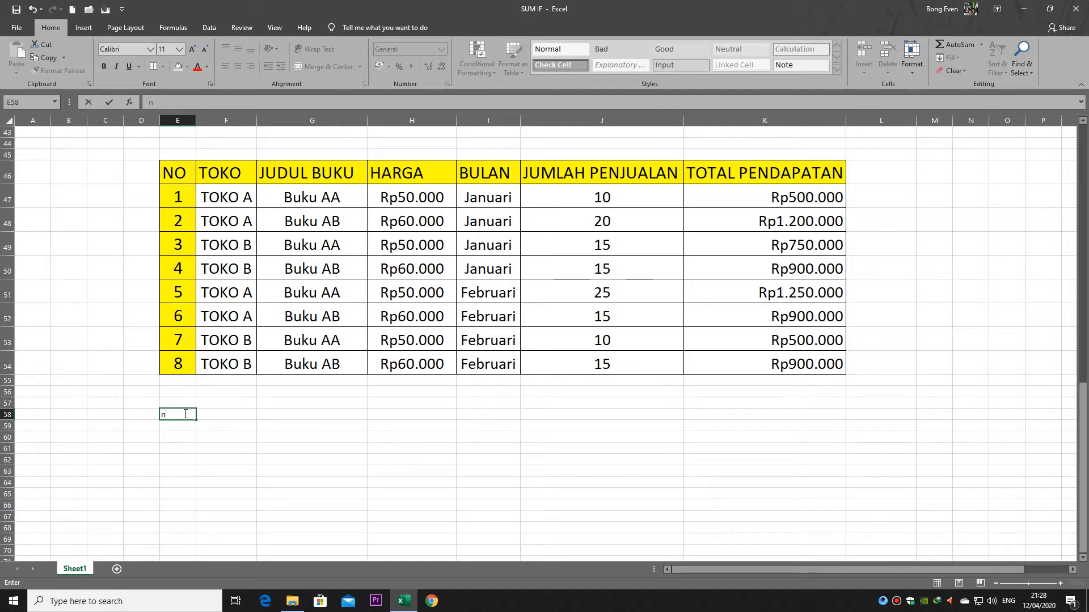
text(NO)
key(Tab)
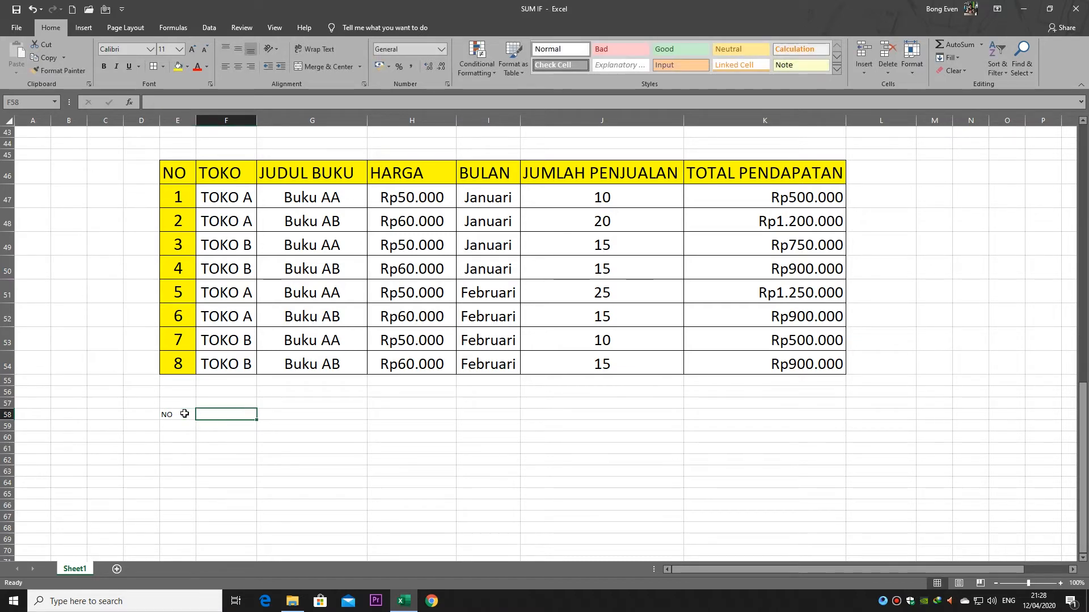
text(HASI)
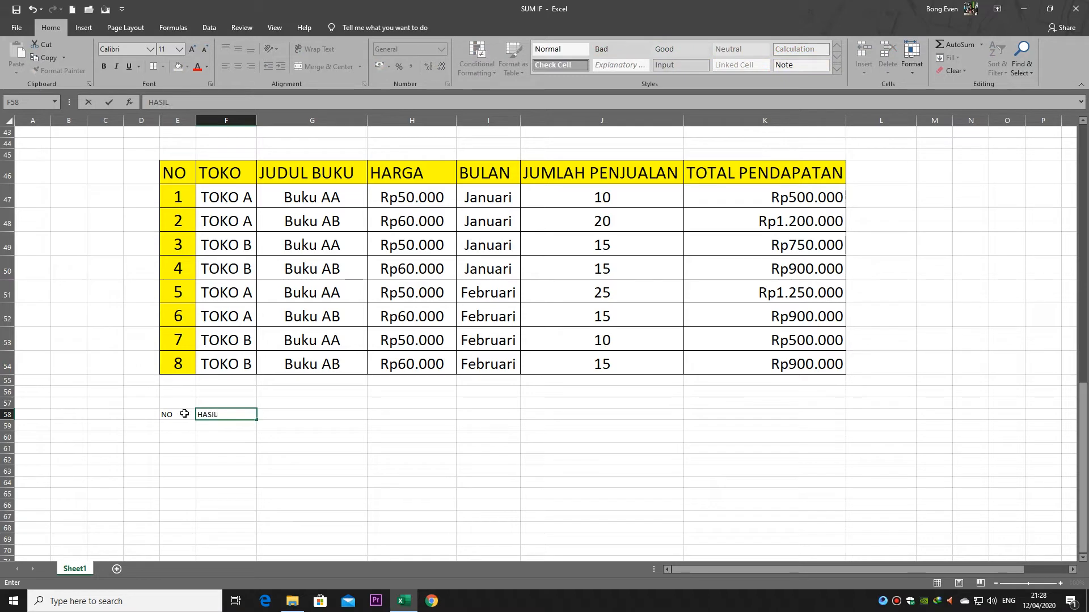
text(L)
click(209, 471)
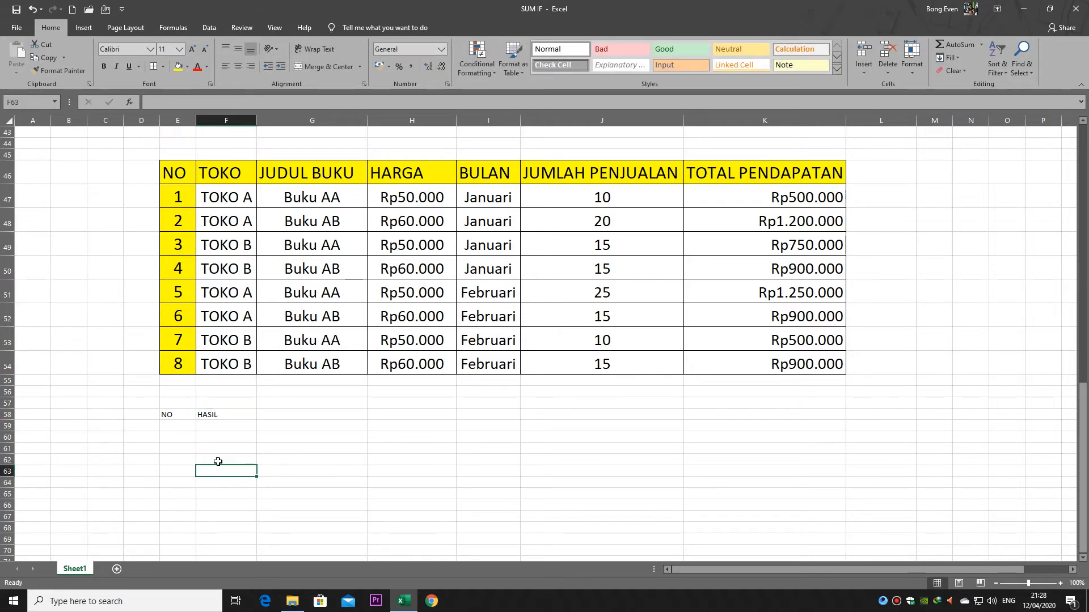
Number the rows under the new NO heading from 1 to 4 in E59:E62.
scroll(221, 454, down, 1)
scroll(221, 454, up, 1)
drag(170, 381, 227, 380)
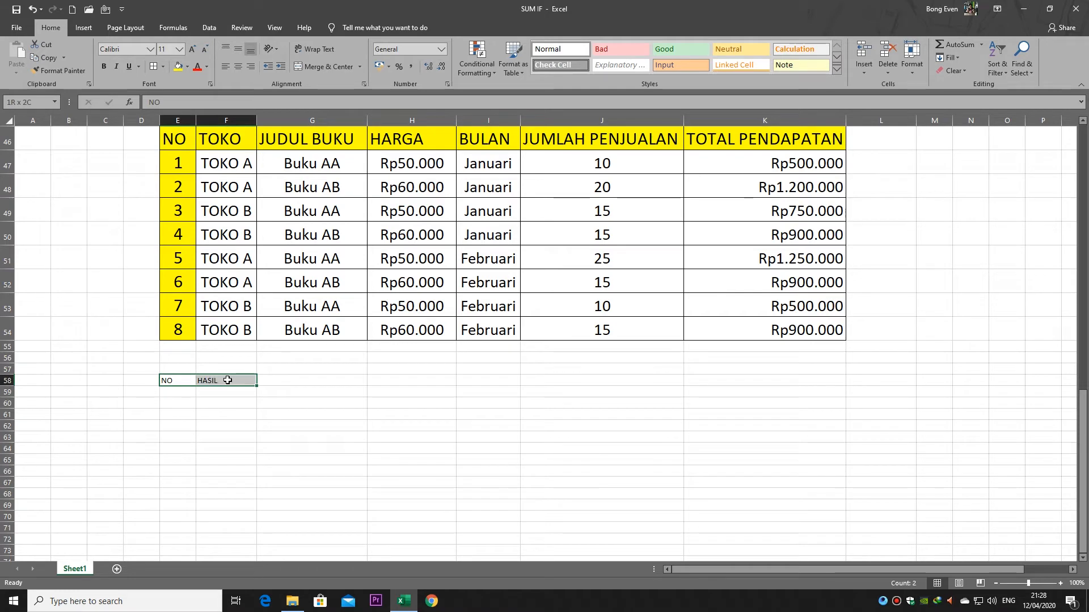
click(177, 392)
text(1)
key(Return)
text(2)
key(Return)
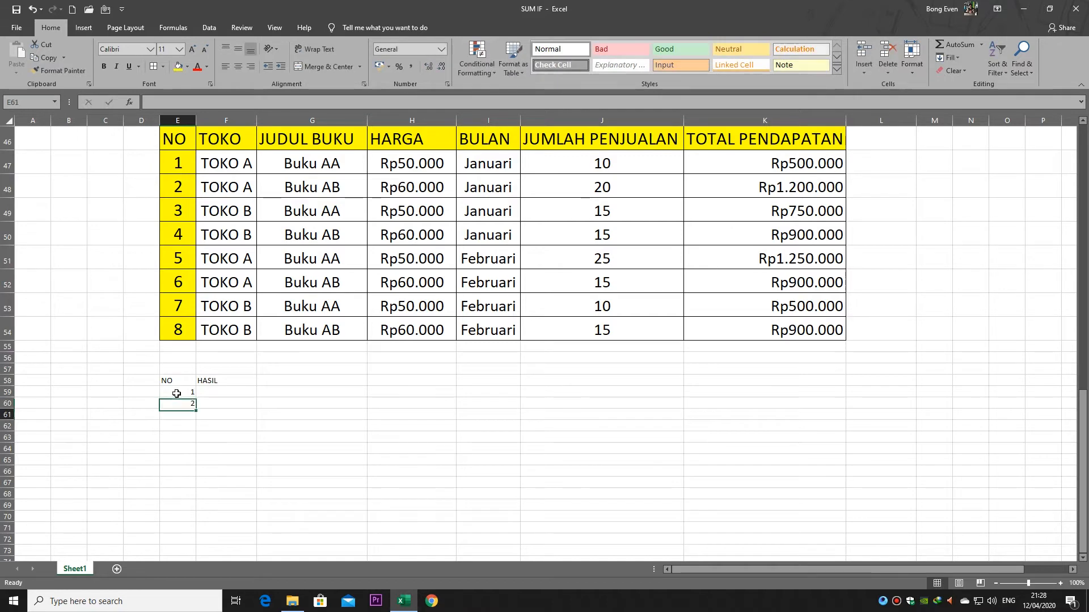
text(3)
key(Return)
text(4)
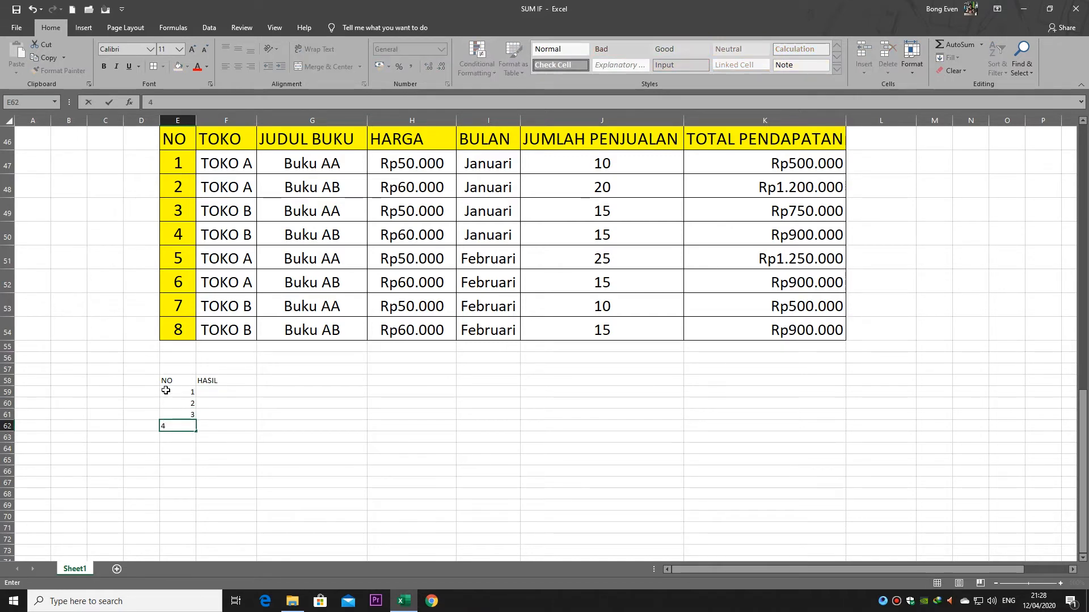
click(275, 436)
Set the font size of the results table E58:F62 to 24 and center its contents.
click(174, 379)
drag(174, 378, 233, 425)
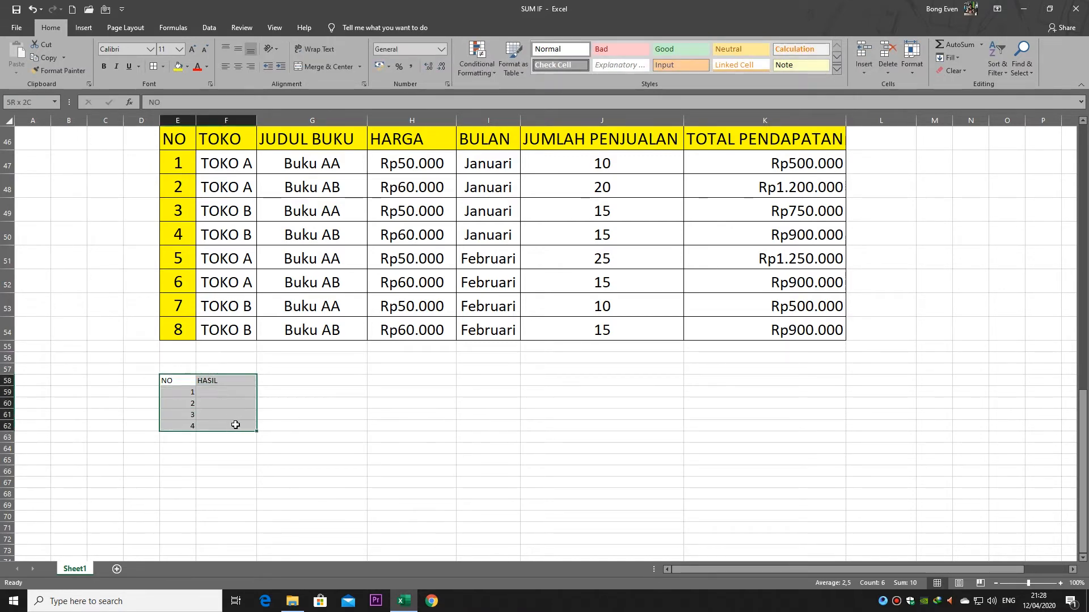
click(179, 49)
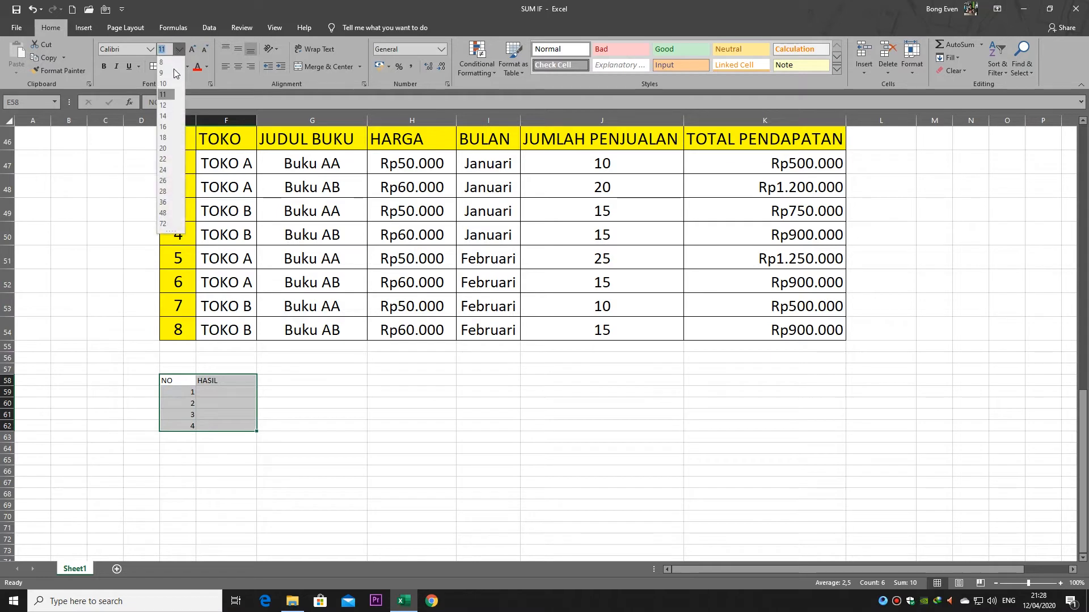
click(165, 170)
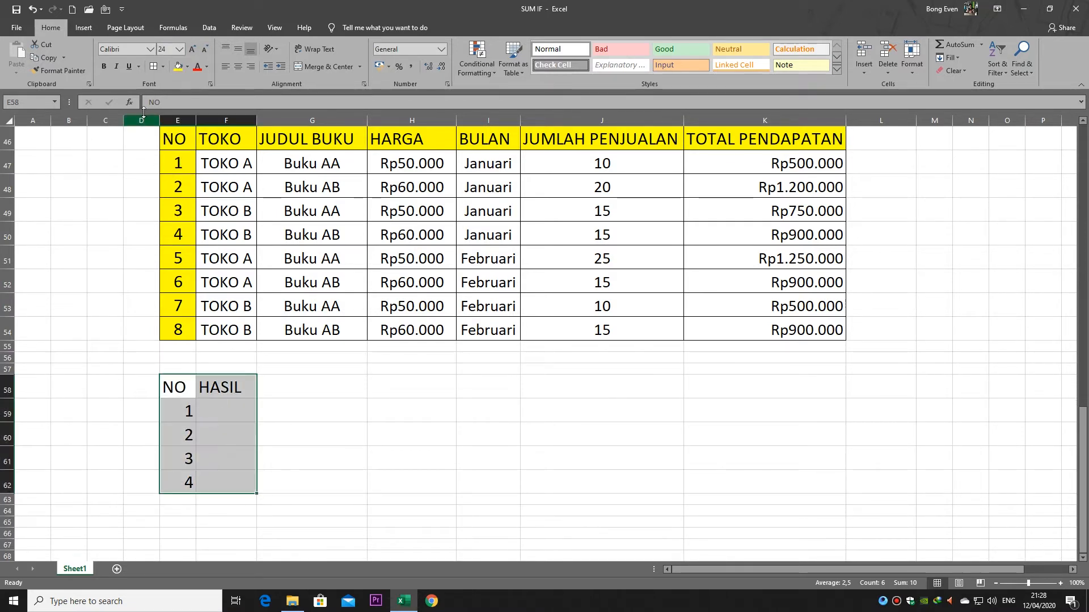
click(238, 66)
click(246, 412)
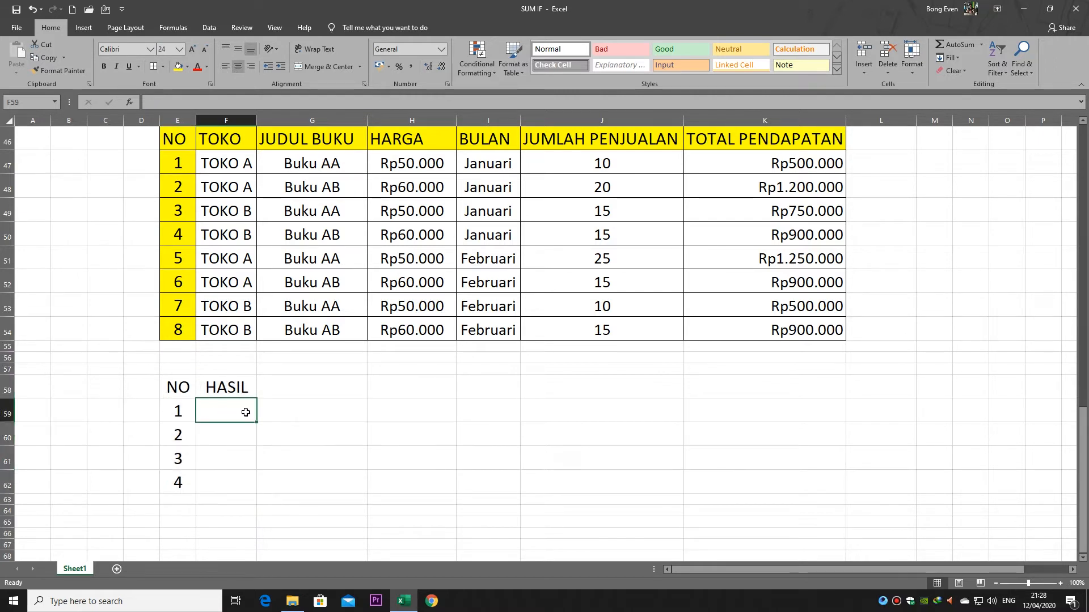
Start a SUMIFS formula in F59, the HASIL cell for number 1, with F47:F54 as its first argument.
click(292, 401)
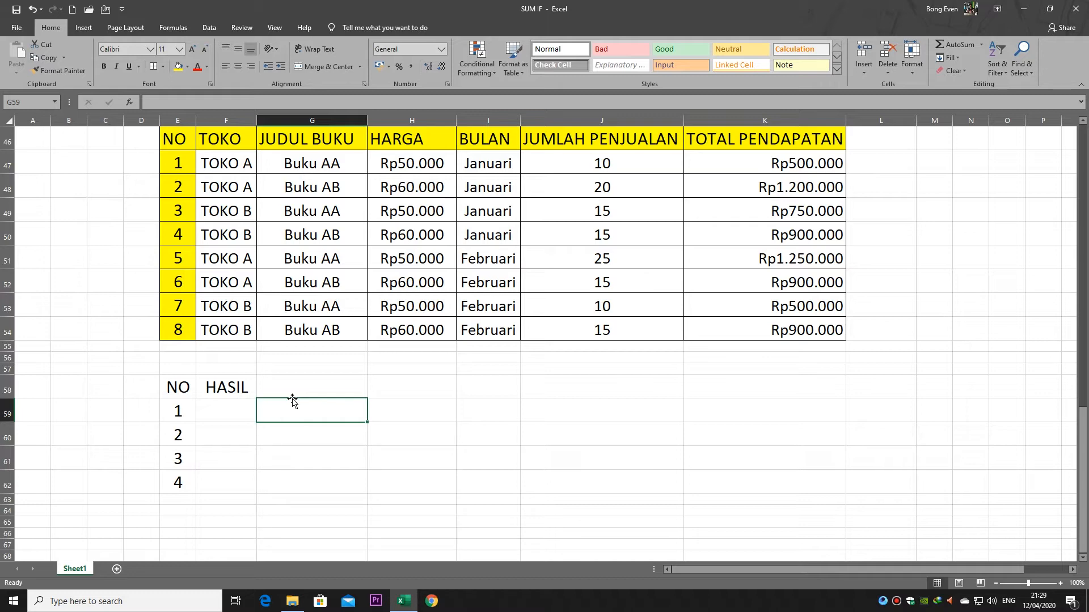
click(239, 411)
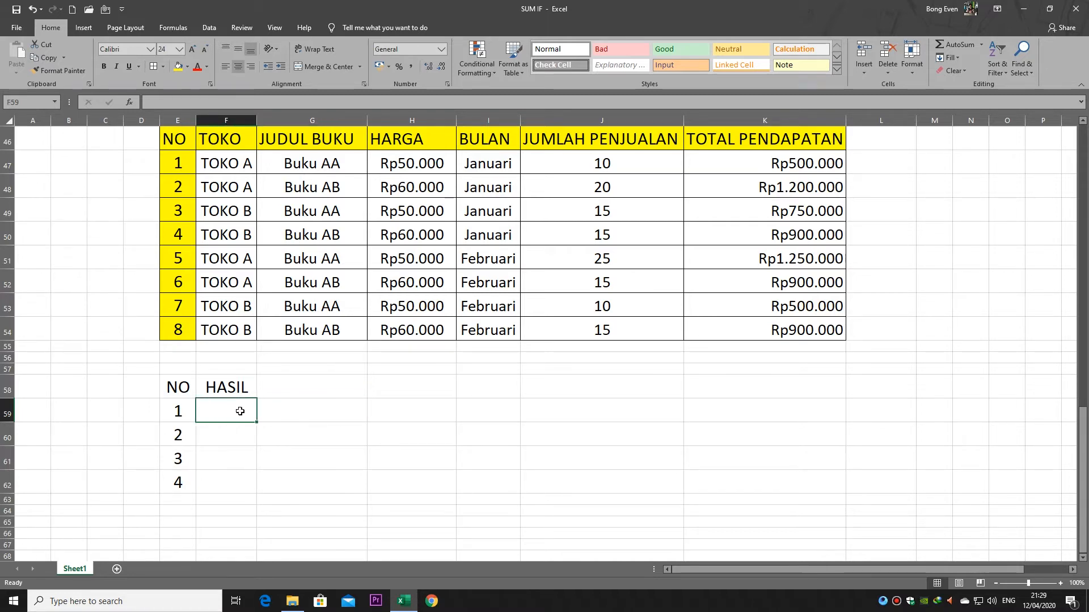
text(=SUM)
text(IFS)
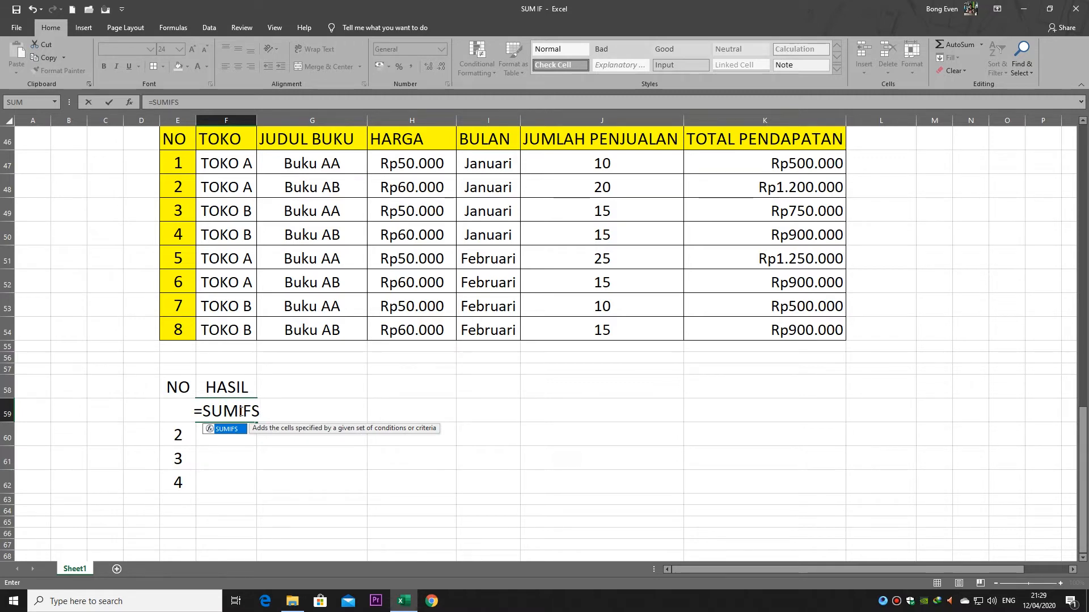
text(()
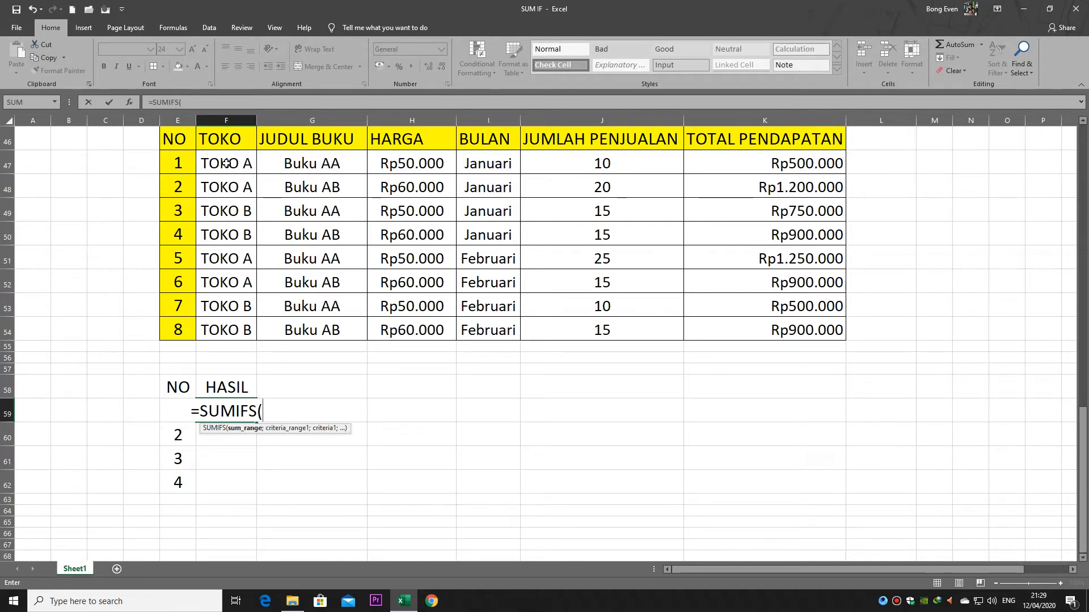
drag(226, 164, 222, 326)
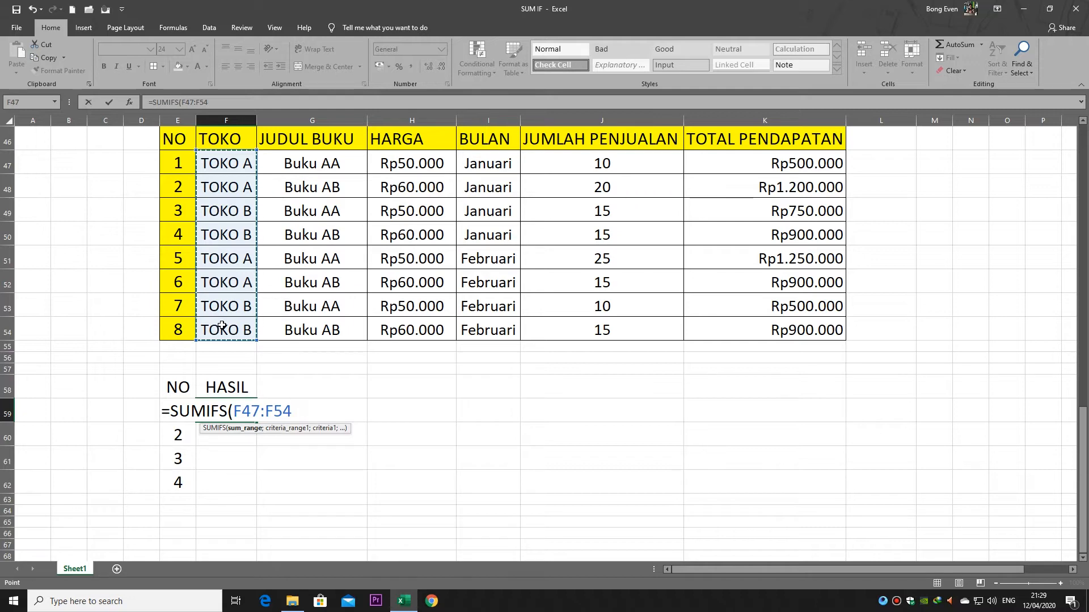
text(;)
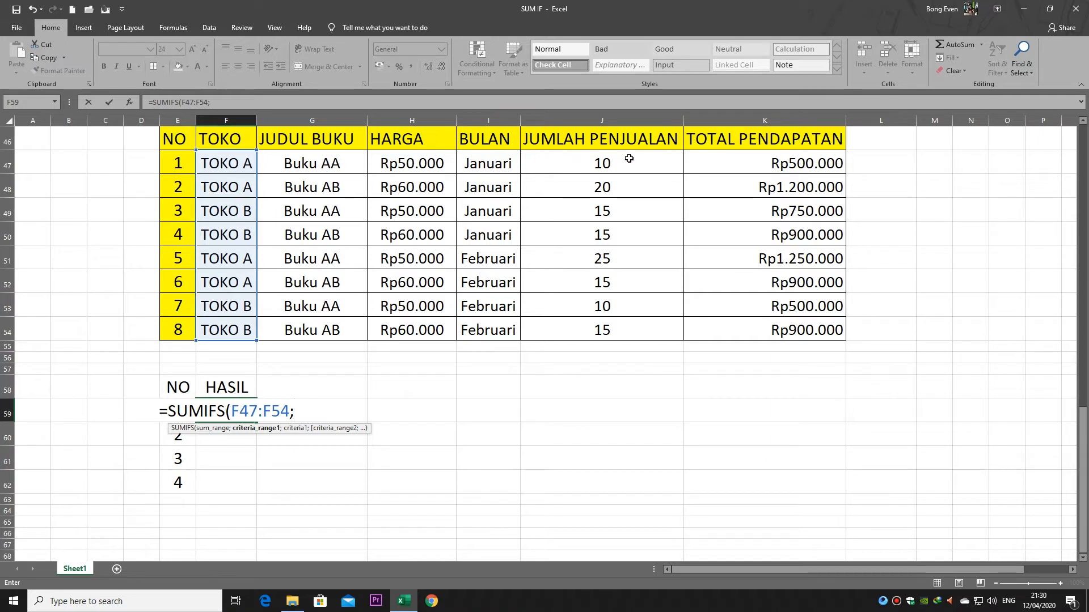
Add J47:J54 as the second argument of the F59 SUMIFS formula, followed by the criterion "TOKO A".
drag(628, 159, 632, 333)
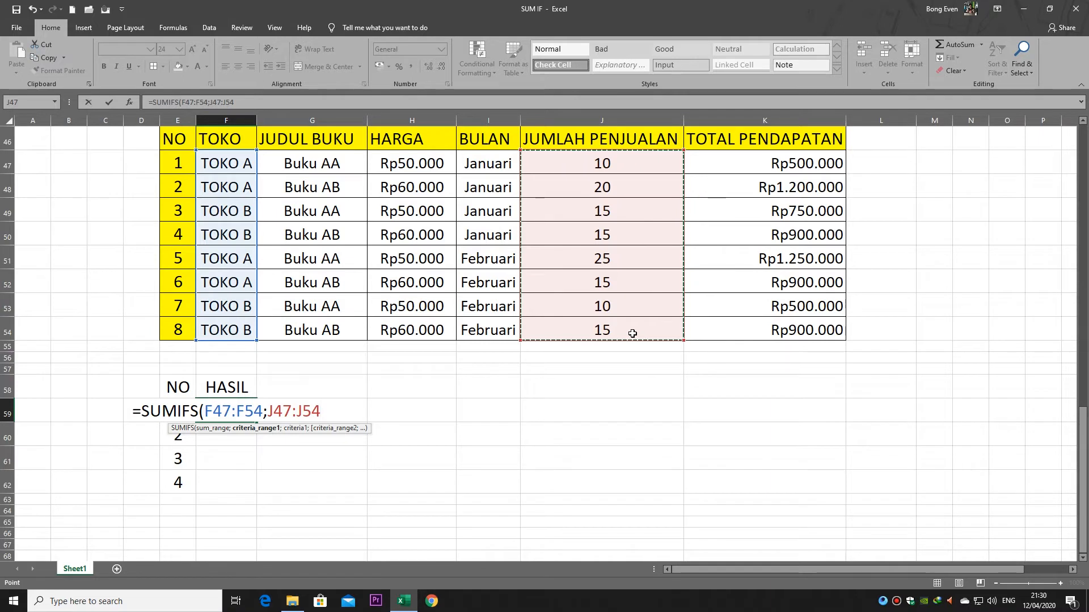
text(;)
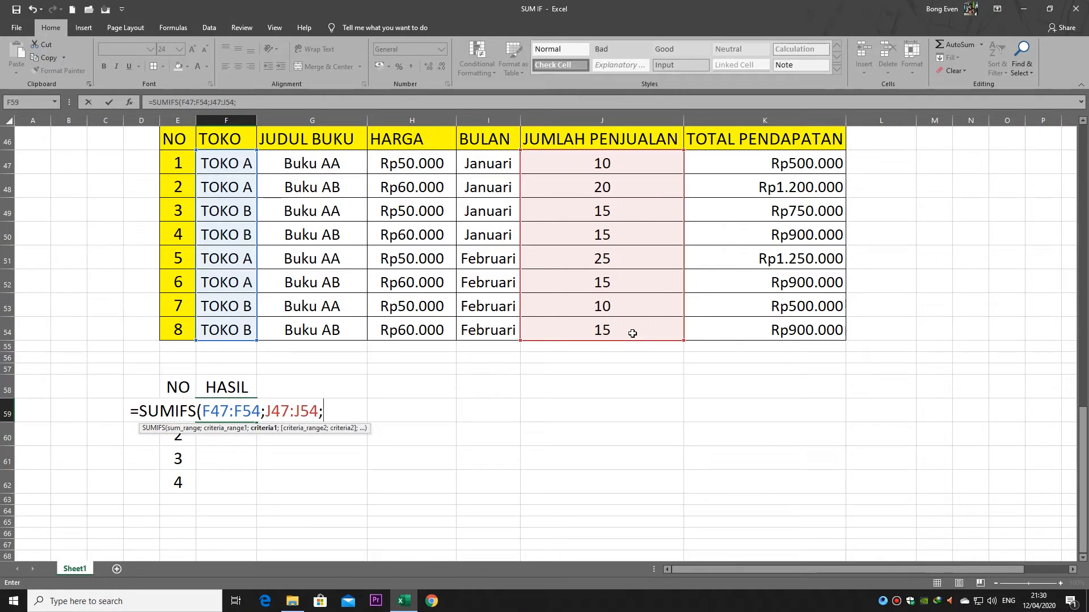
text(")
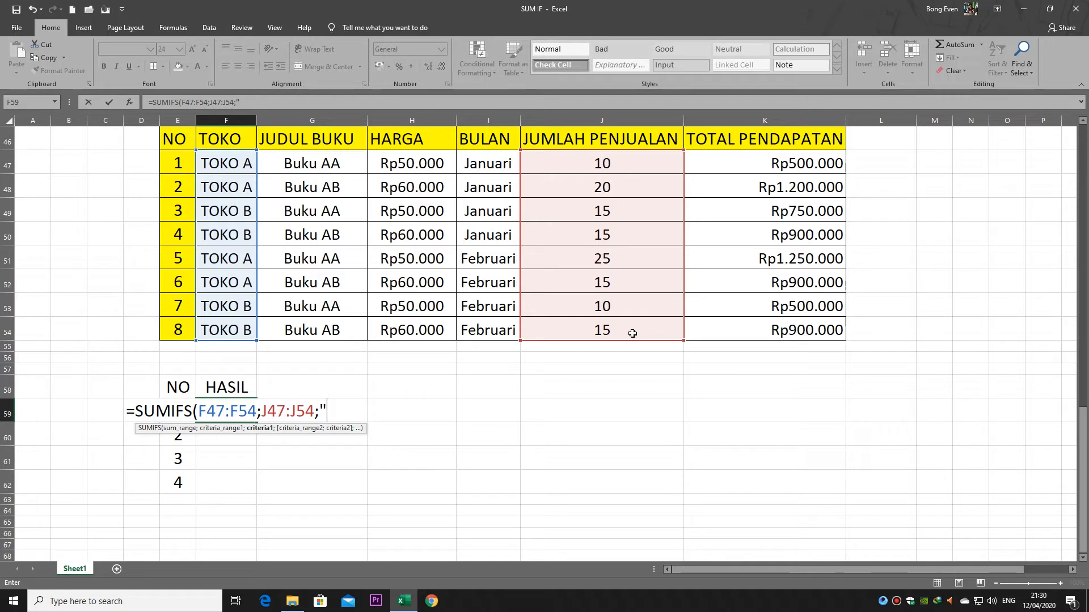
text(T)
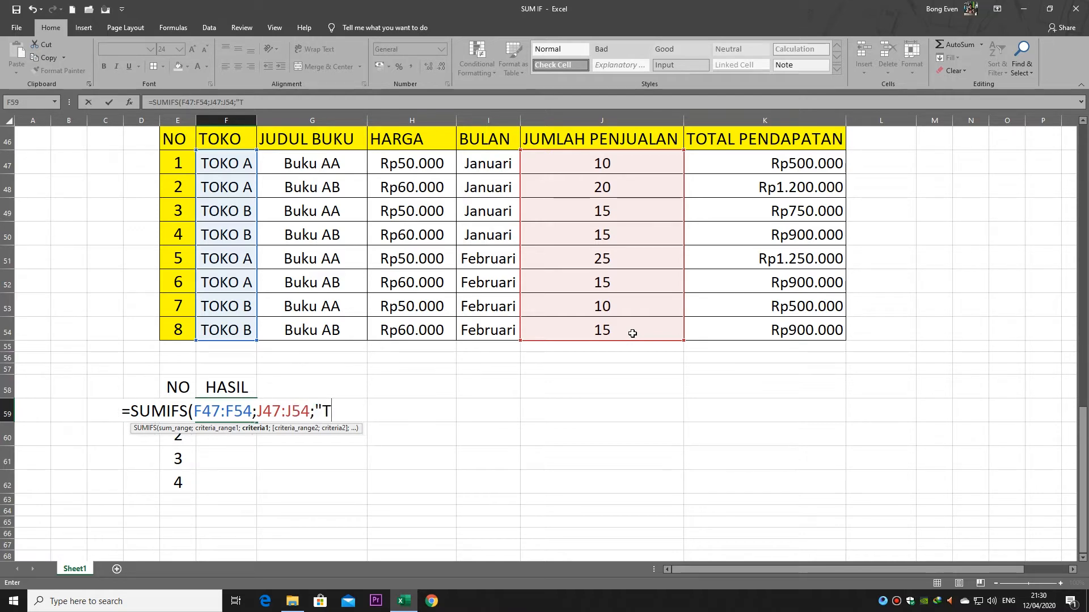
text(OKO)
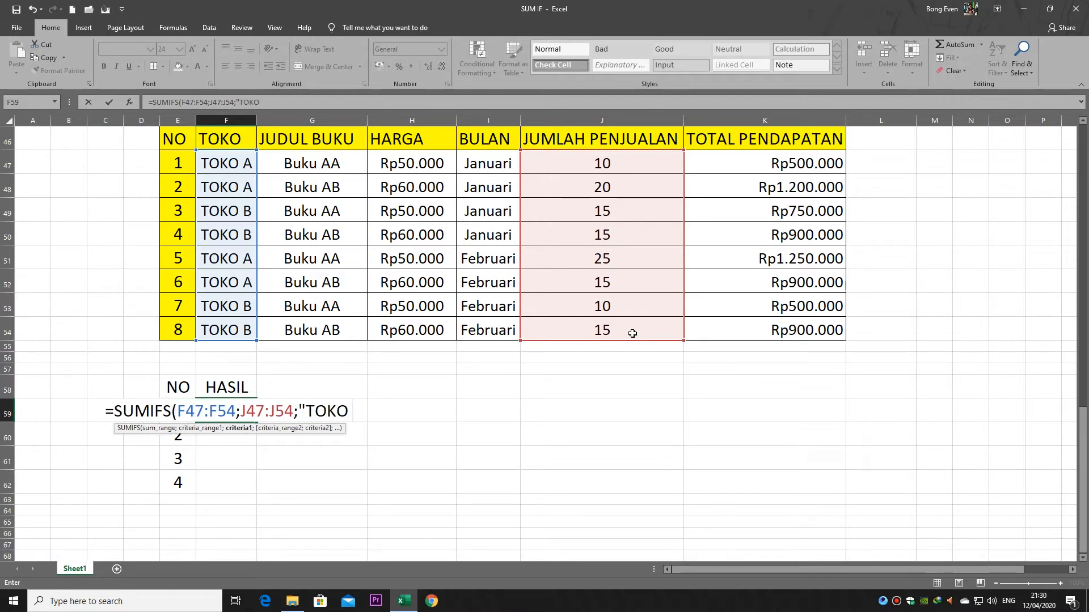
text( A)
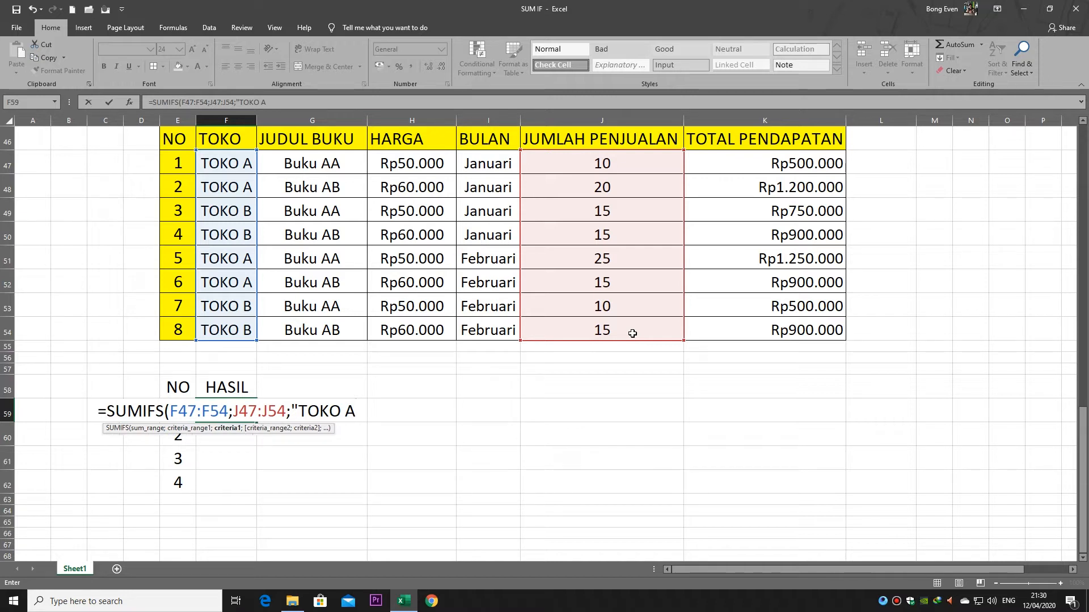
text(";)
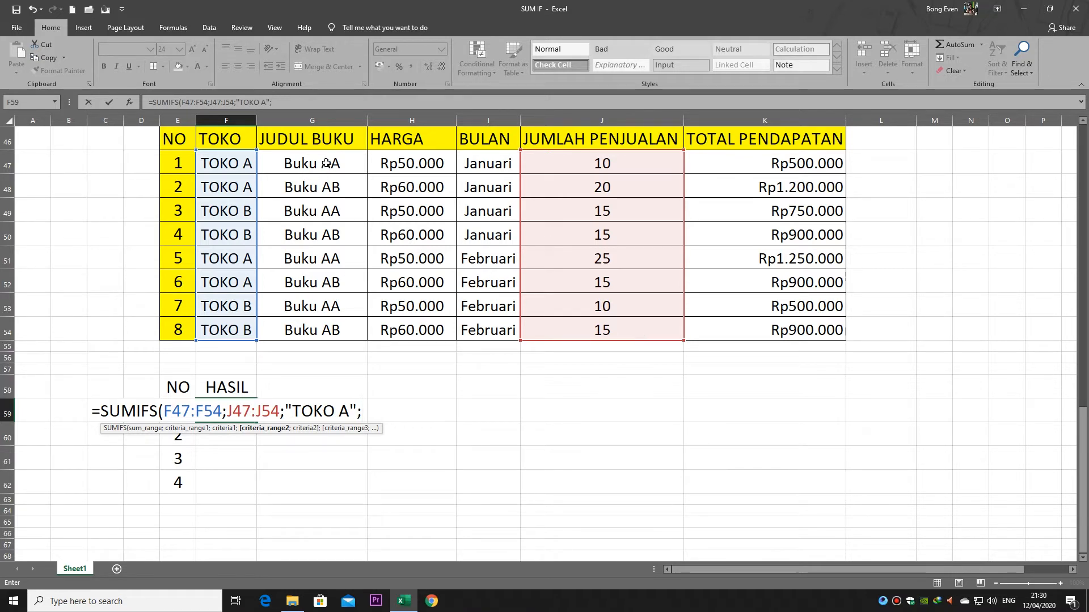
Add the criteria range G47:G54 with the criterion "Buku AB" and complete the SUMIFS formula in F59.
drag(325, 165, 325, 330)
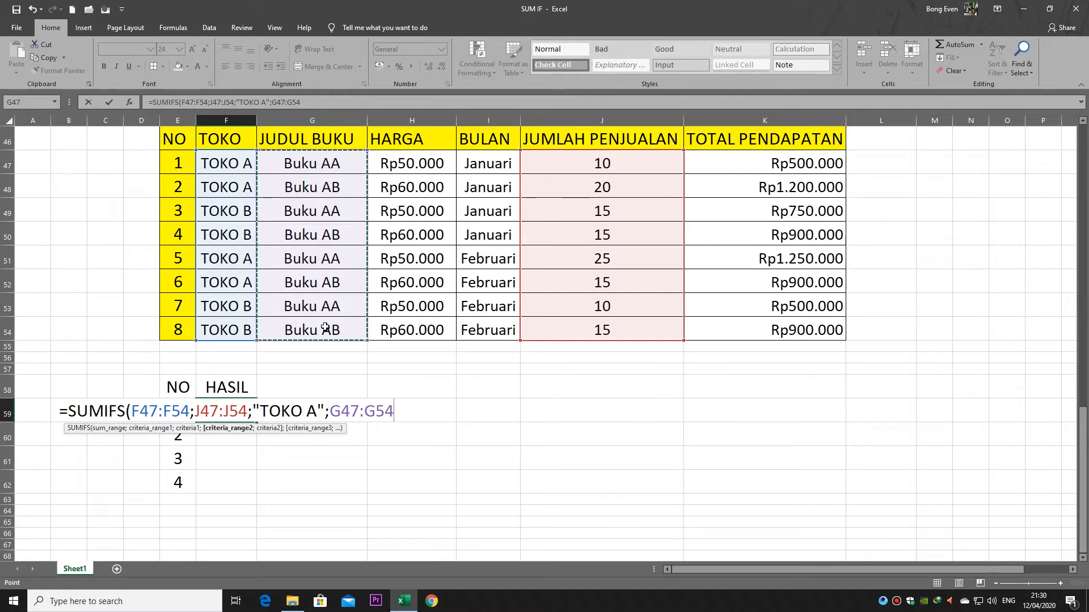
text(;)
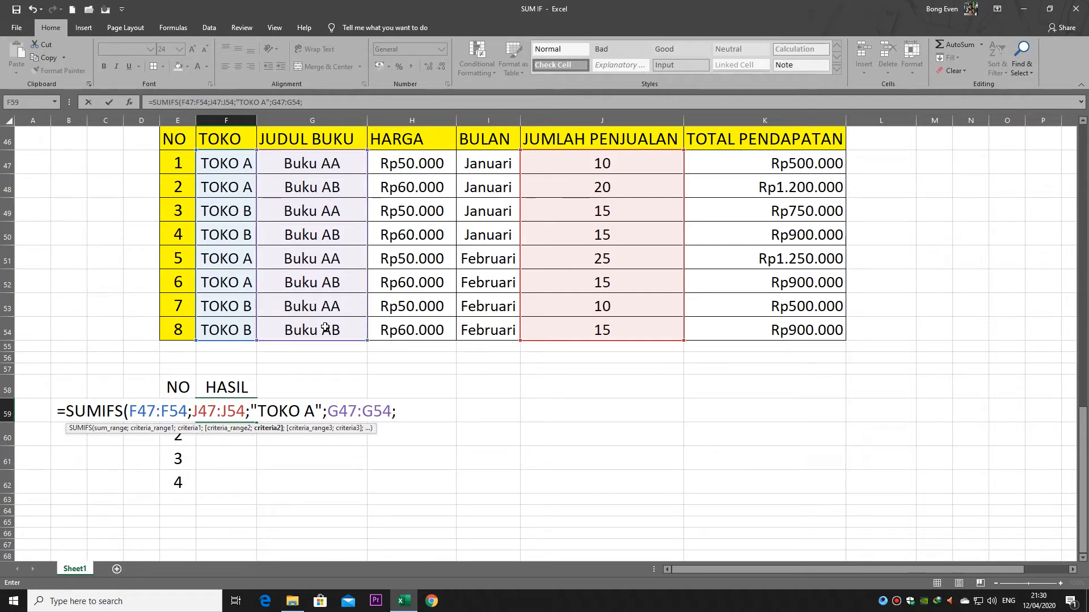
text("B)
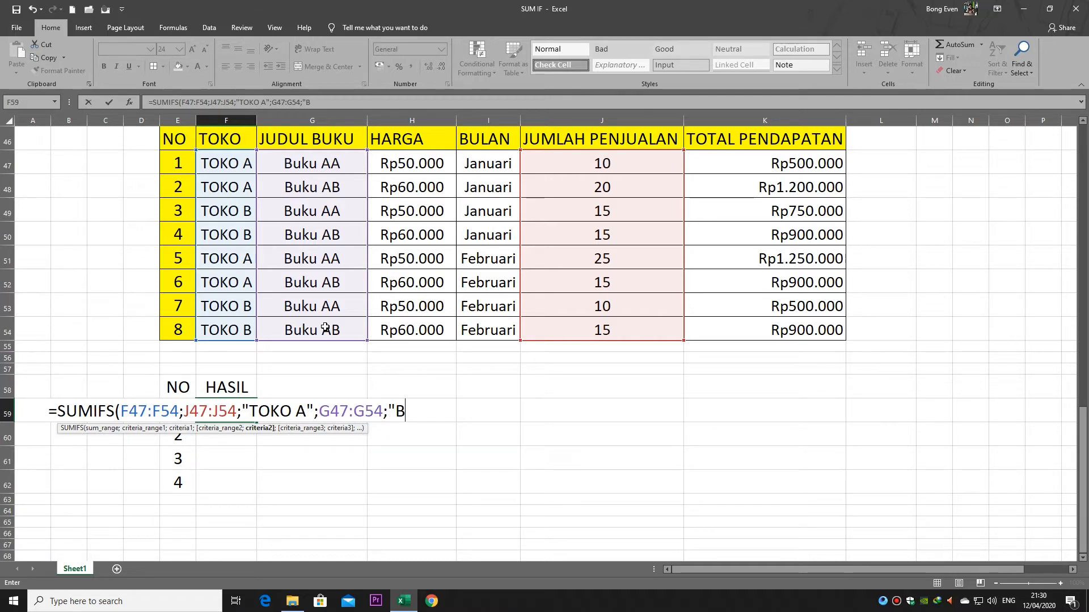
text(uku)
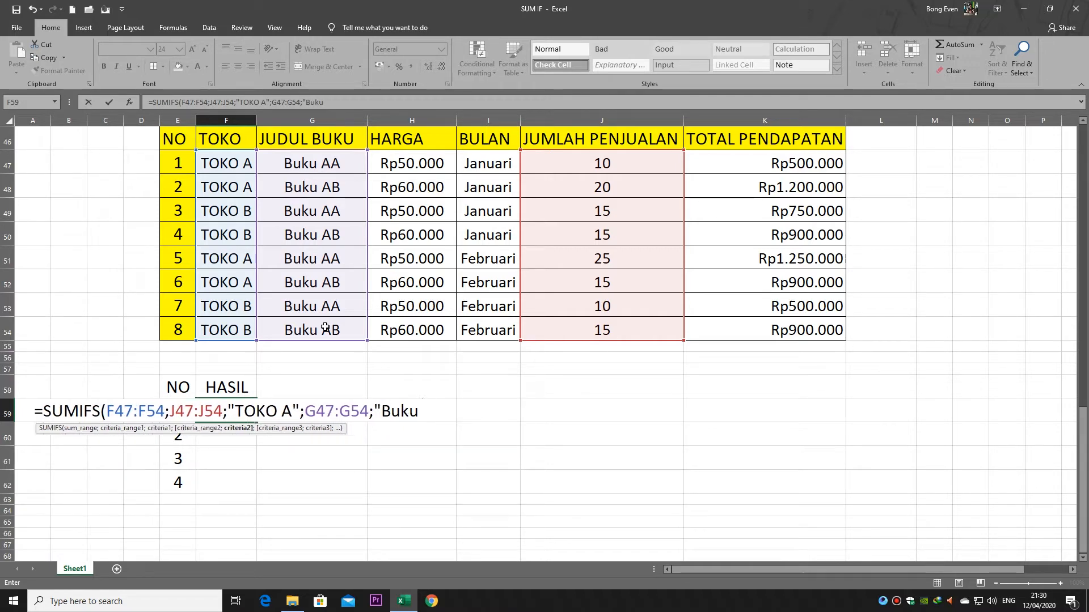
text( AB)
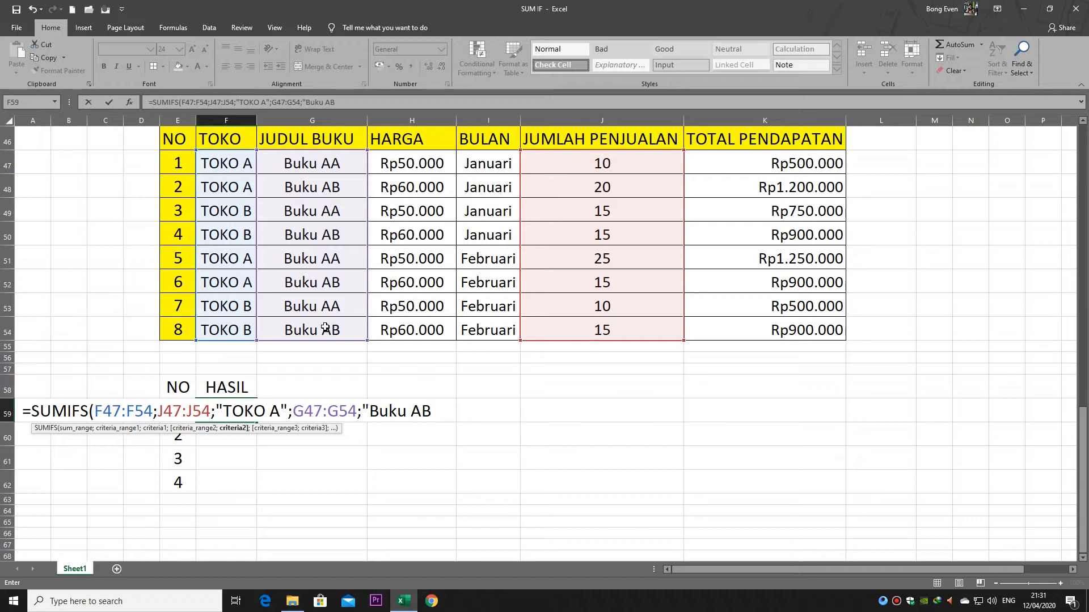
text(")
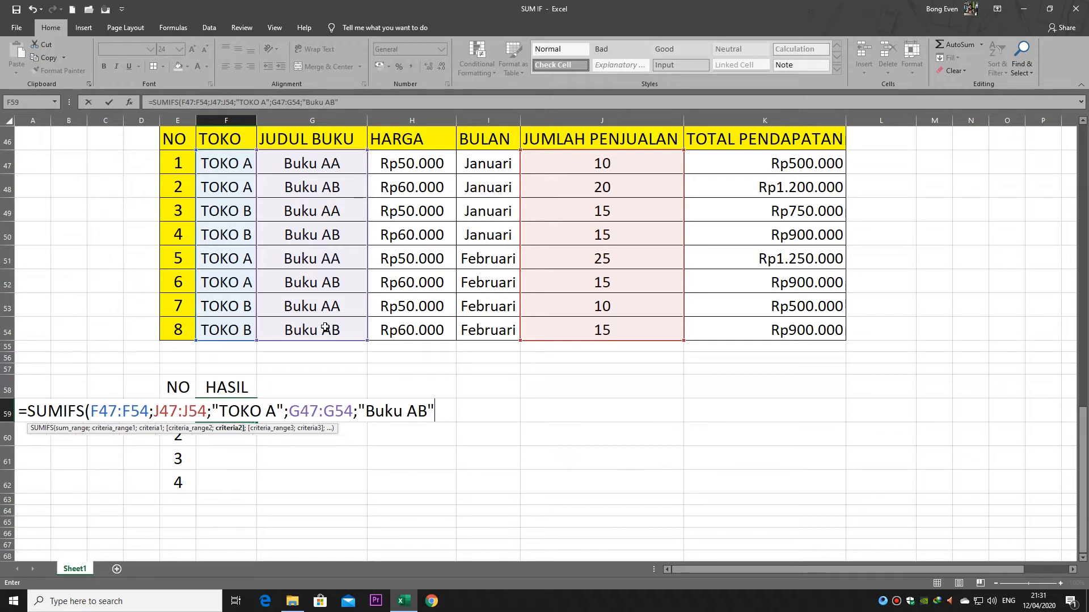
text())
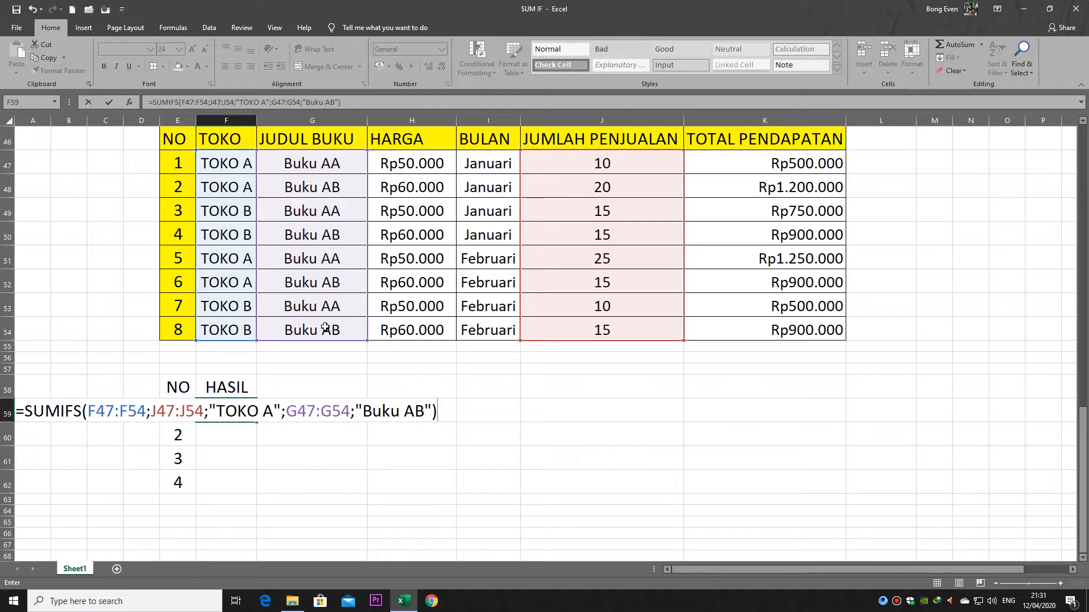
key(Return)
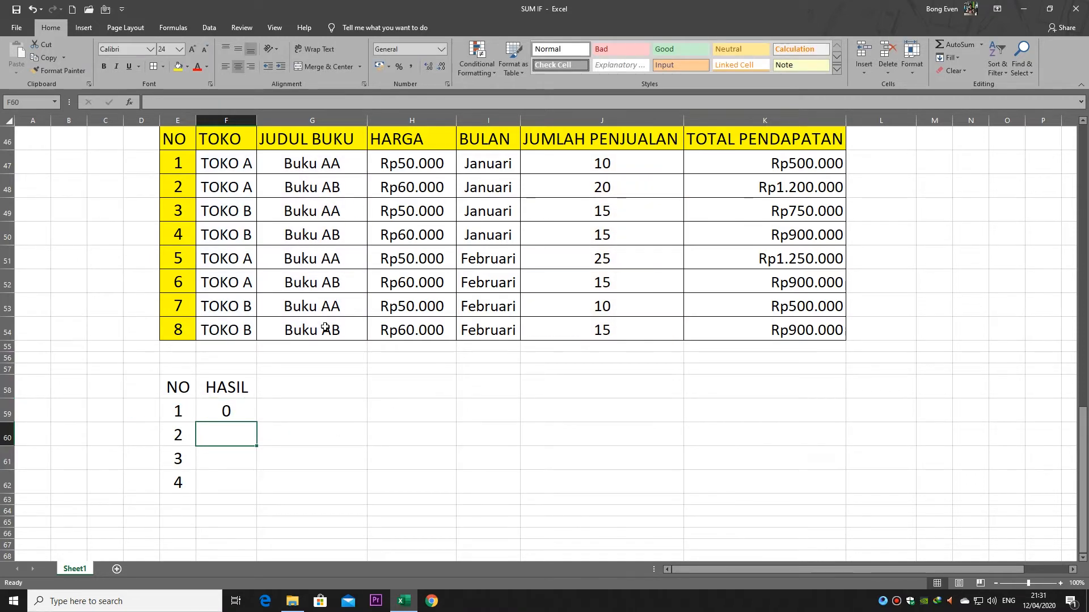
Reopen the SUMIFS formula in F59 and check the order of its first two ranges against the table columns.
click(227, 411)
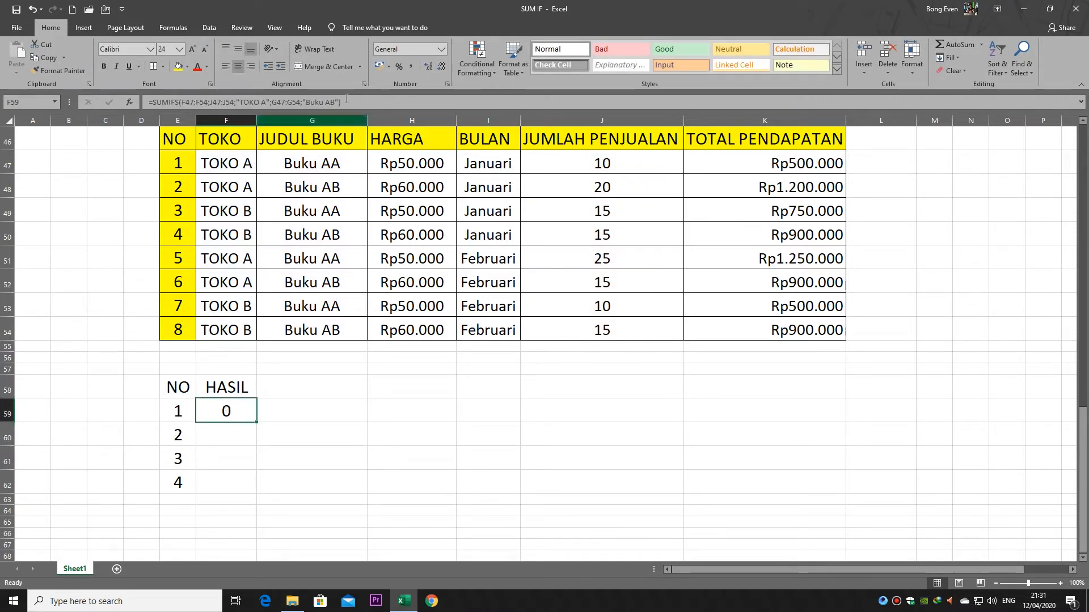
key(F2)
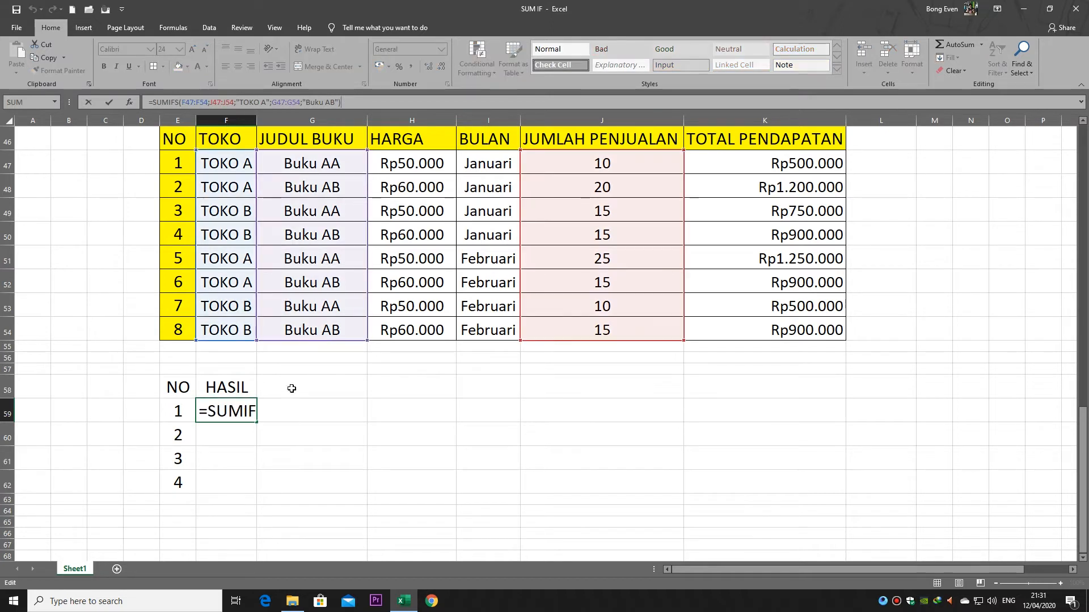
double_click(227, 411)
click(114, 411)
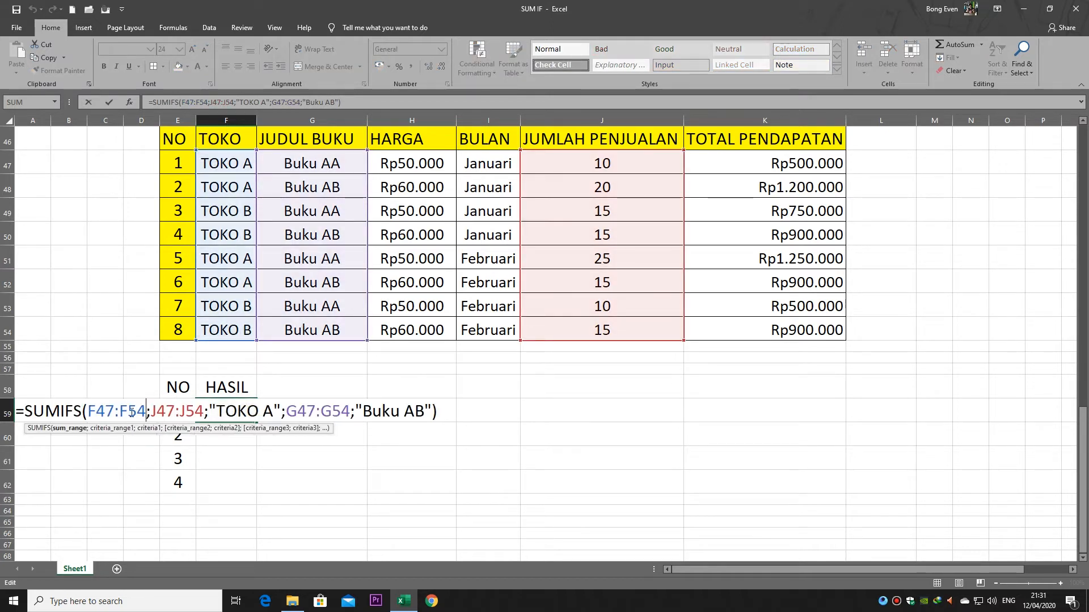
drag(89, 411, 204, 410)
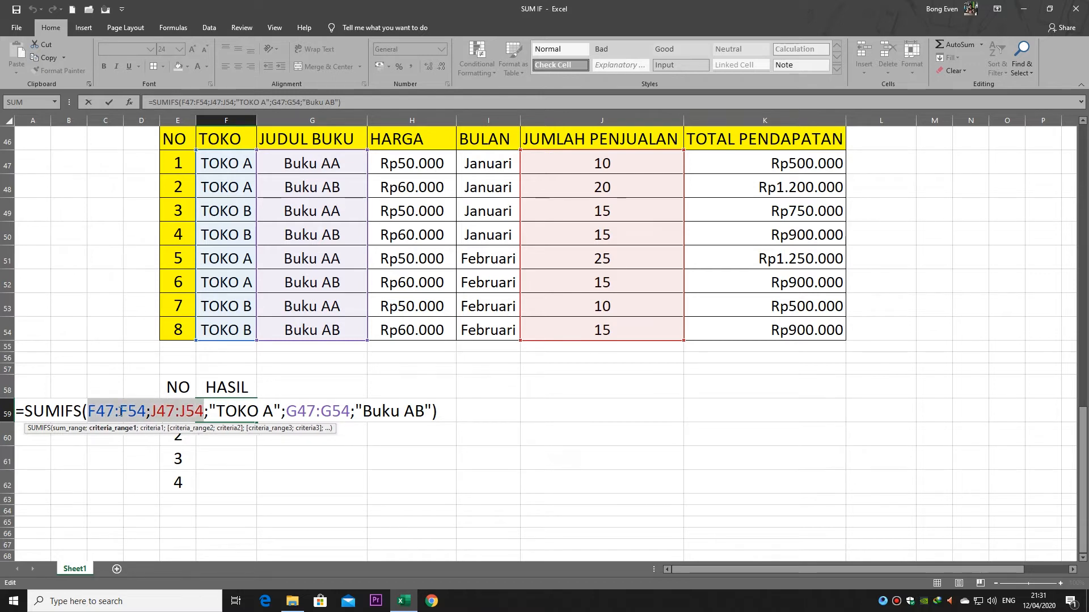
click(116, 411)
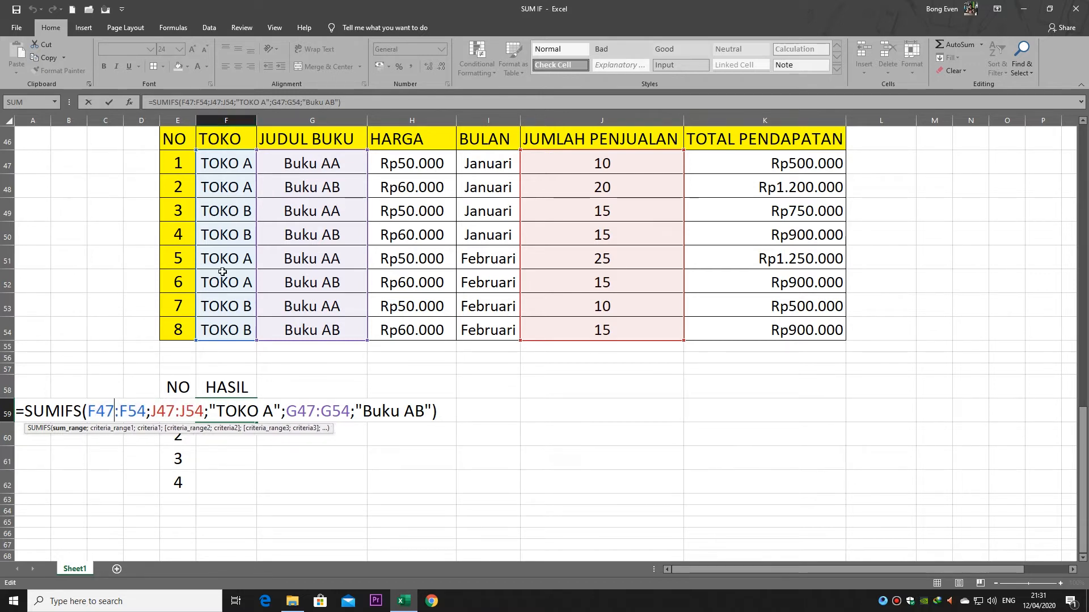
click(128, 410)
drag(205, 411, 90, 411)
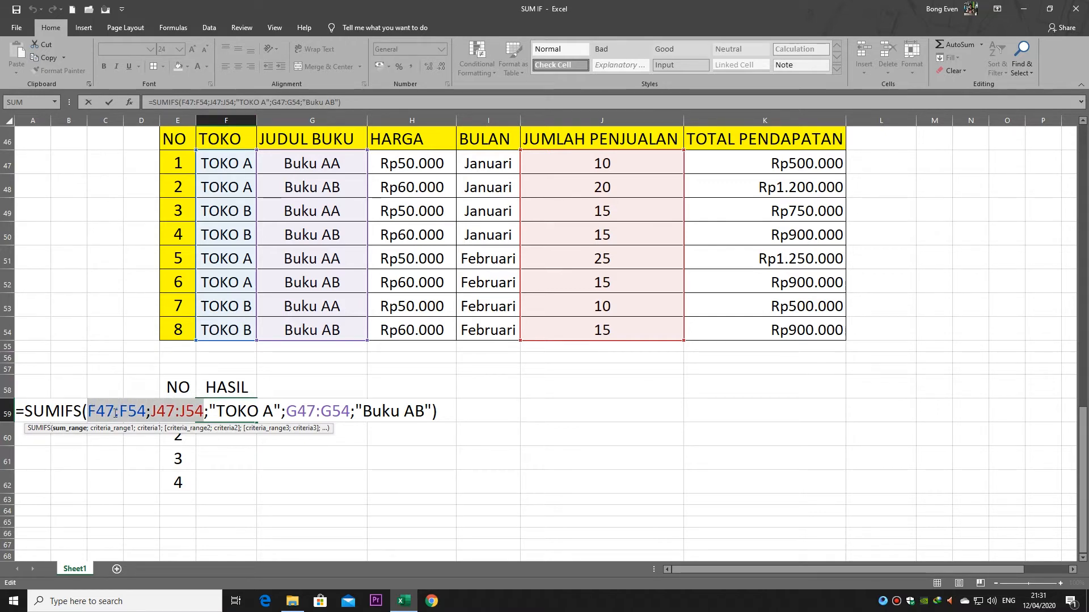
click(165, 411)
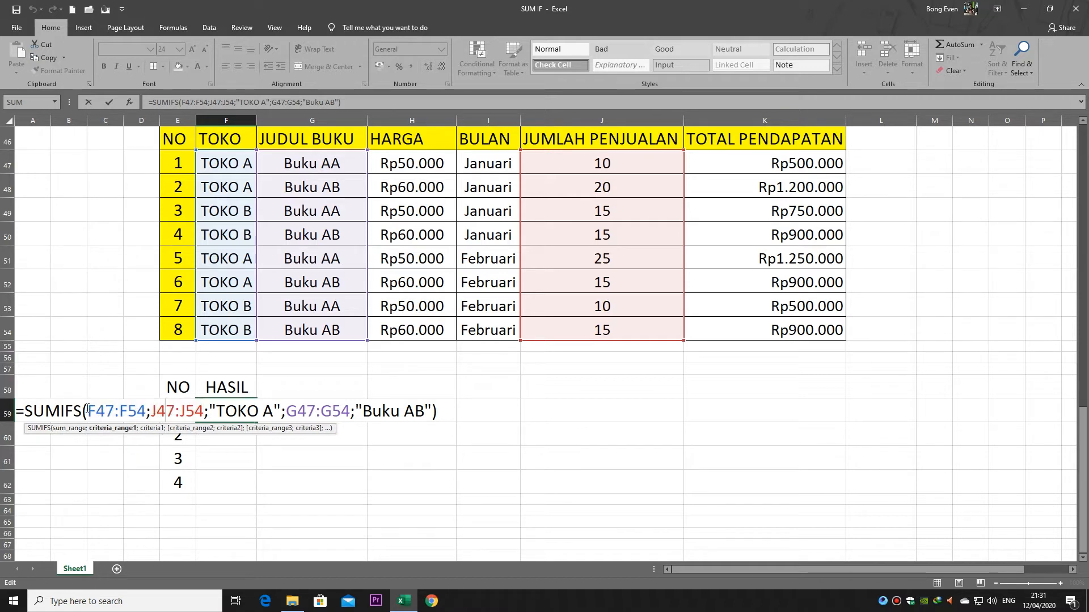
drag(88, 411, 203, 411)
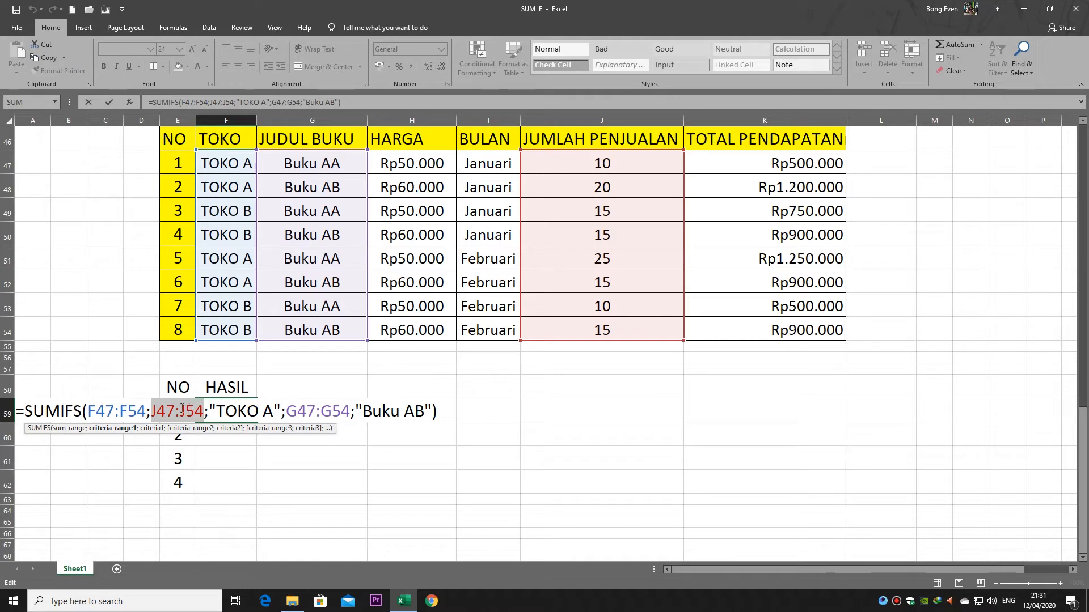
Replace the first two arguments of the F59 SUMIFS formula with sum range J47:J54 and criteria range F47:F54.
drag(87, 409, 201, 413)
key(BackSpace)
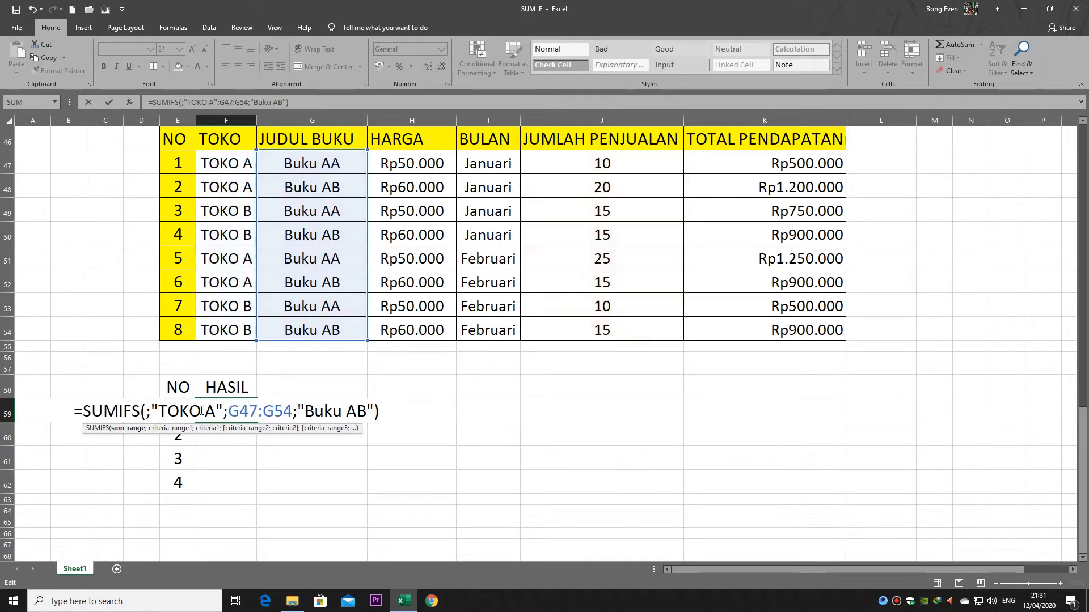
drag(604, 163, 607, 330)
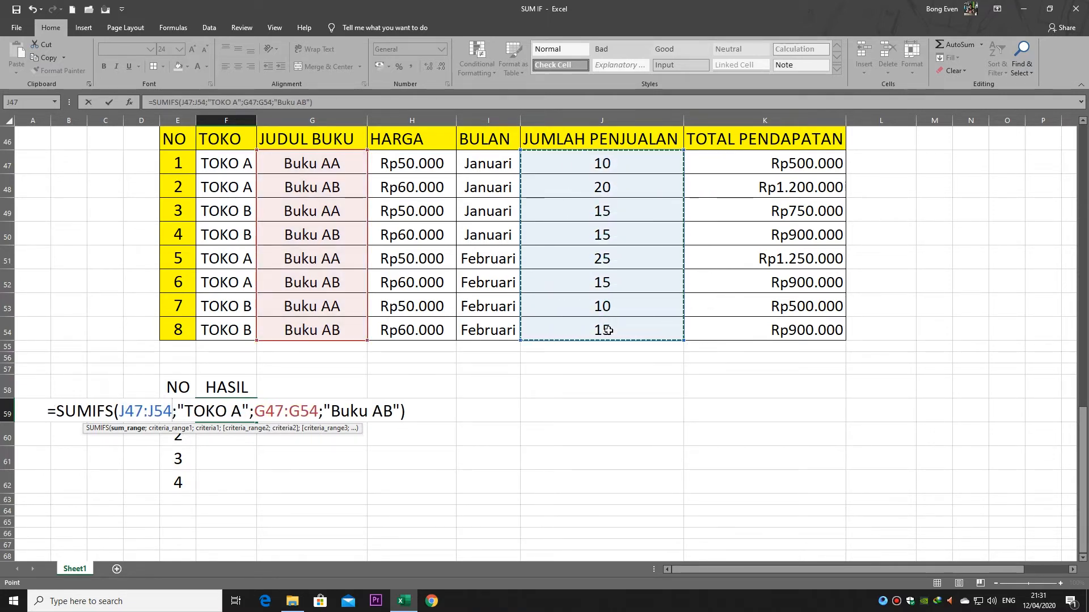
text(;)
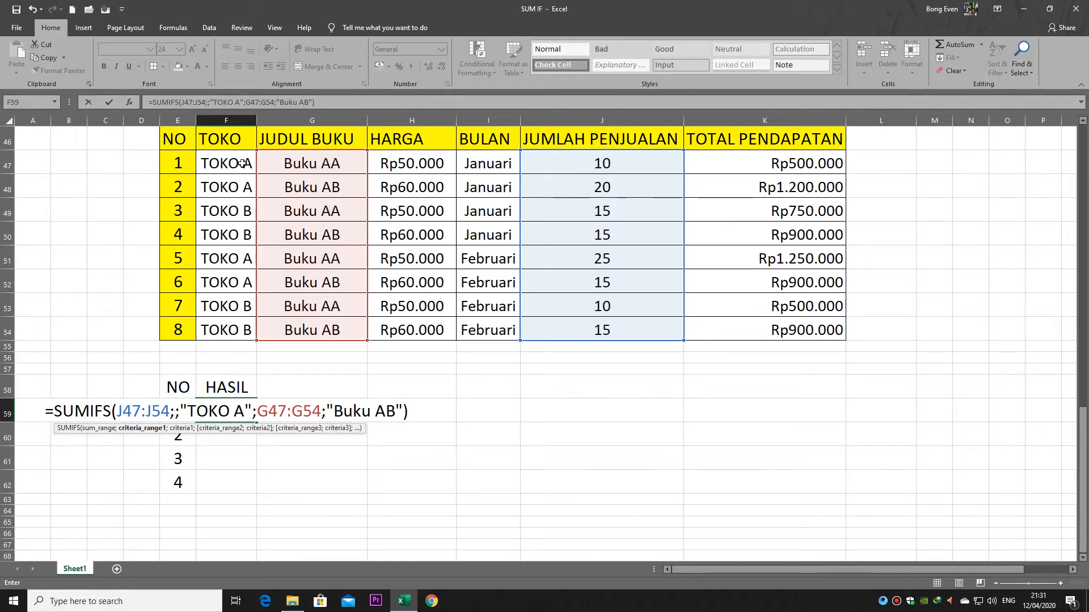
drag(245, 165, 233, 329)
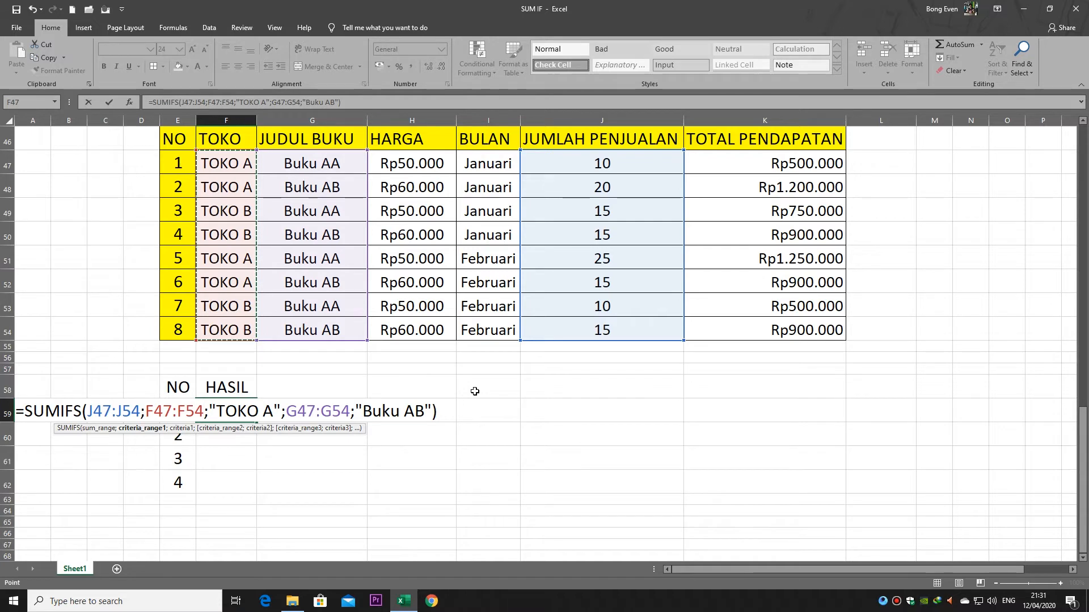
key(Return)
Review the sum range, first criteria range and "TOKO A" criterion in the corrected F59 formula without changing it.
click(246, 419)
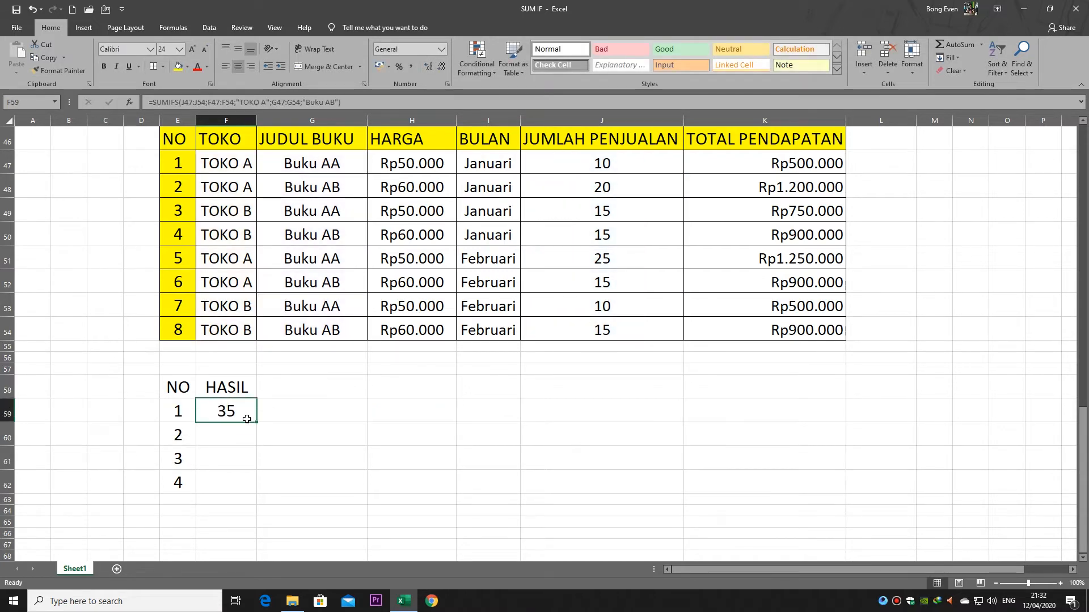
key(F2)
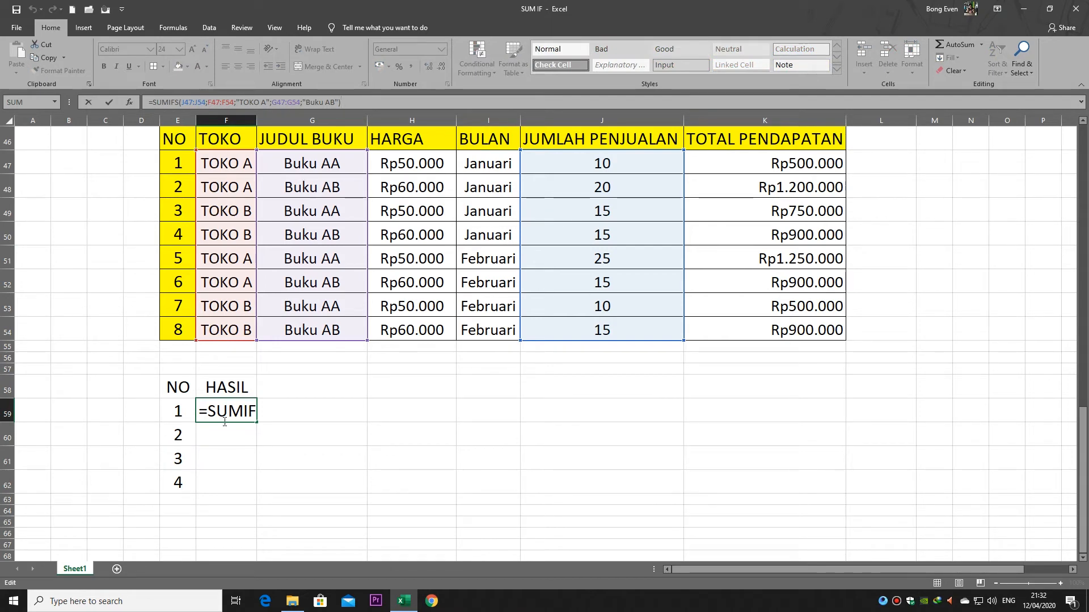
drag(88, 411, 141, 411)
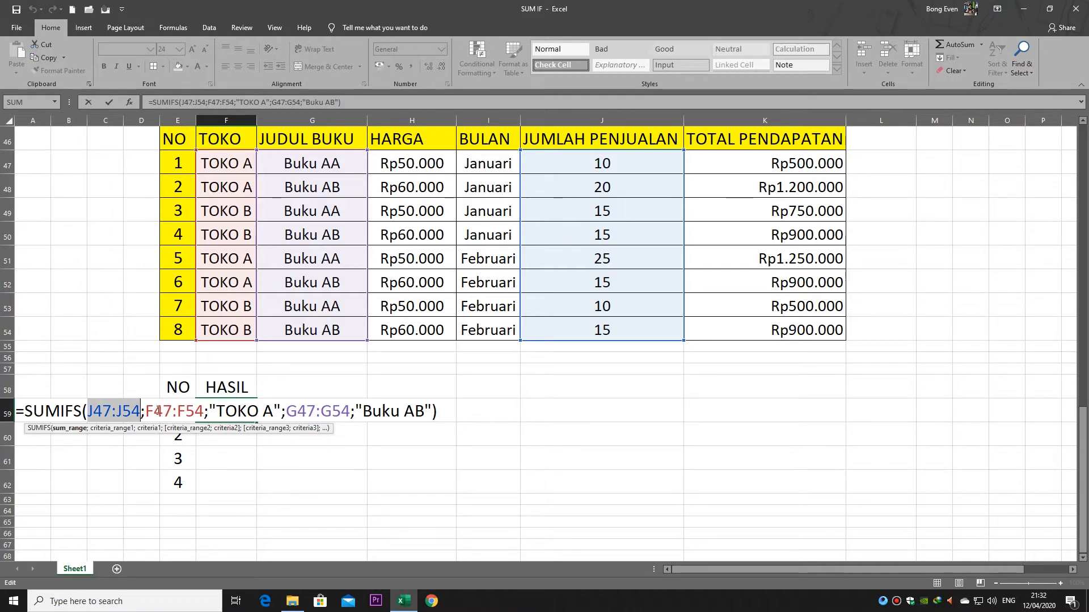
click(88, 411)
drag(88, 411, 140, 411)
drag(145, 411, 204, 411)
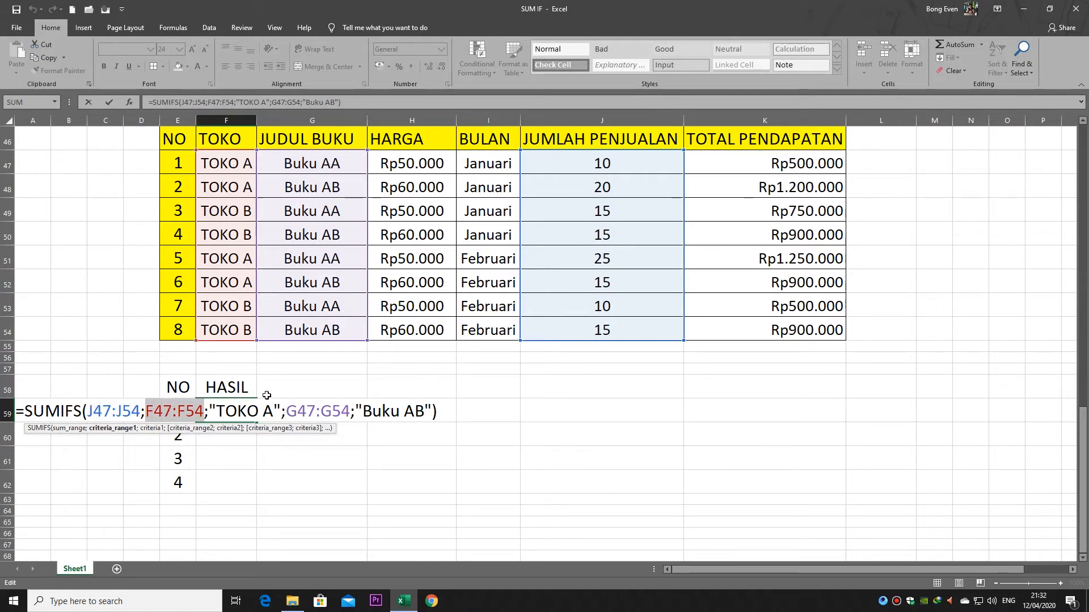
key(ctrl+Return)
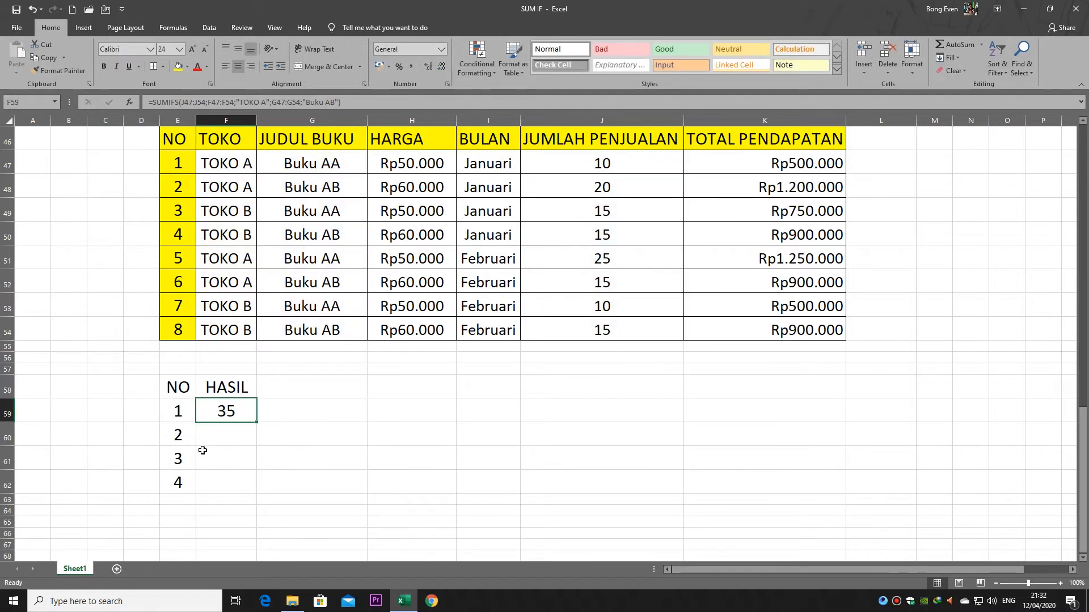
double_click(232, 407)
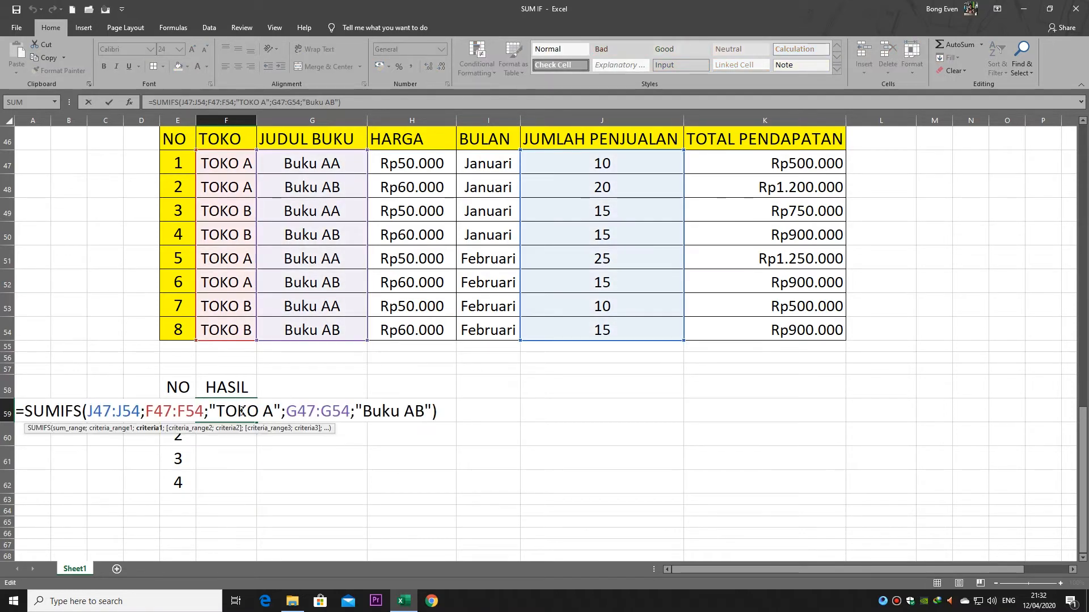
click(208, 447)
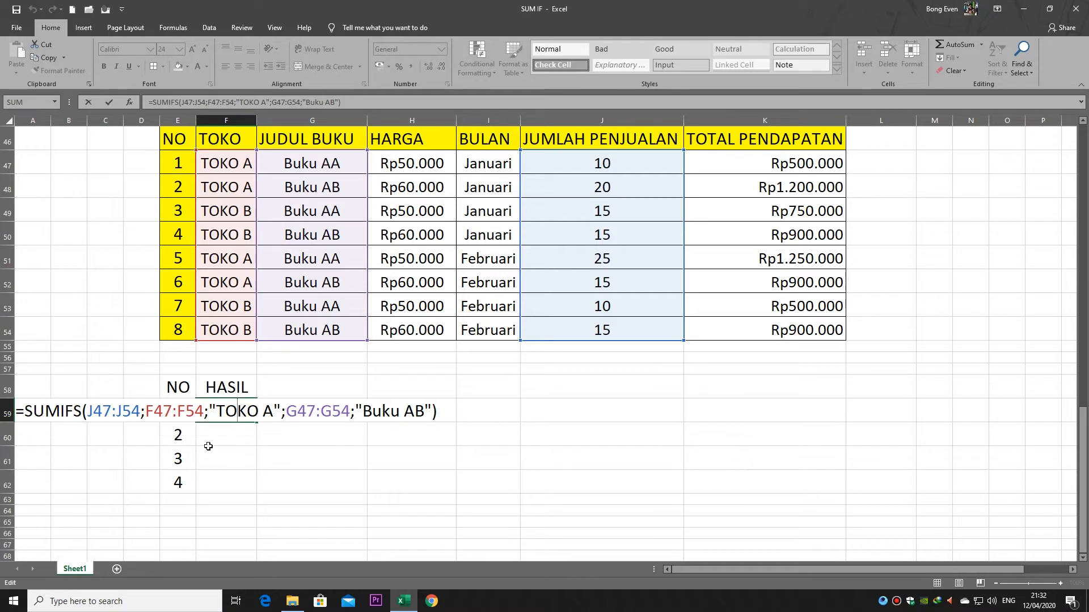
click(208, 447)
click(221, 420)
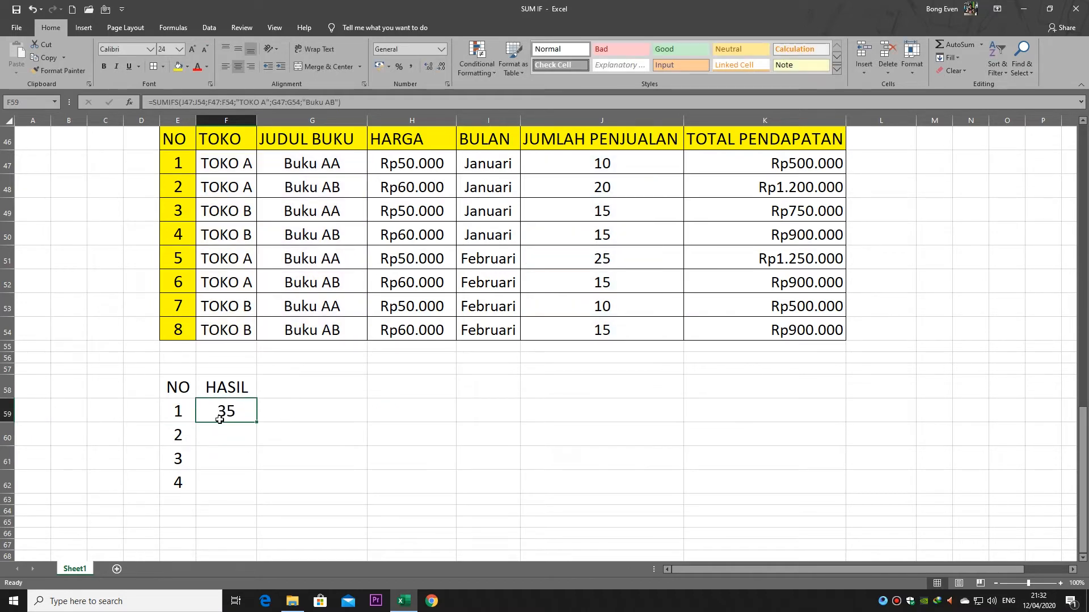
Check the F59 total against the JUMLAH PENJUALAN values in the TOKO A rows for Buku AB.
click(209, 163)
drag(216, 178, 316, 187)
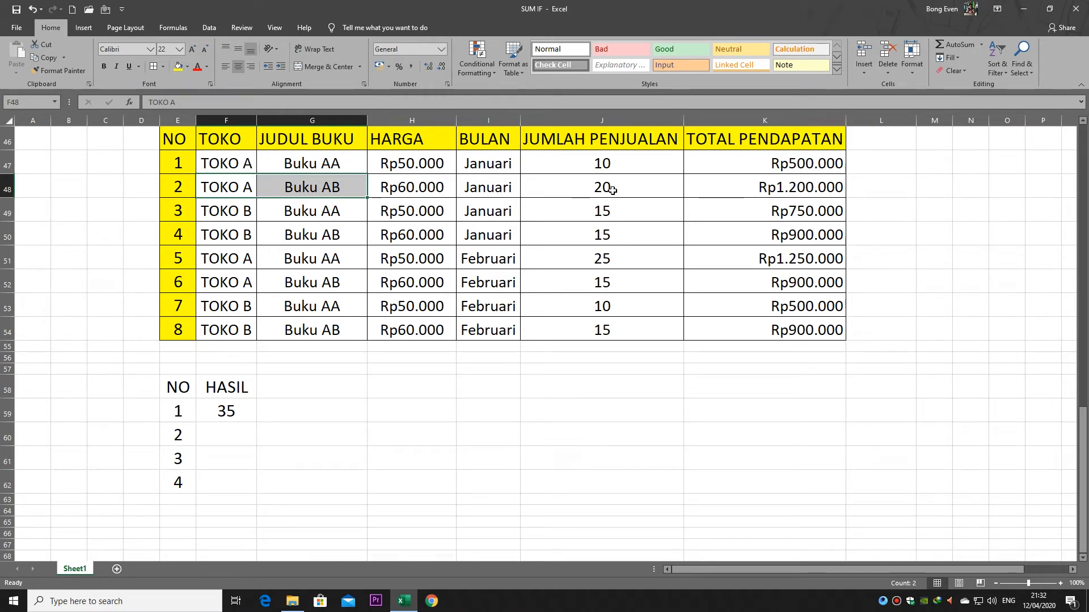
drag(221, 283, 317, 286)
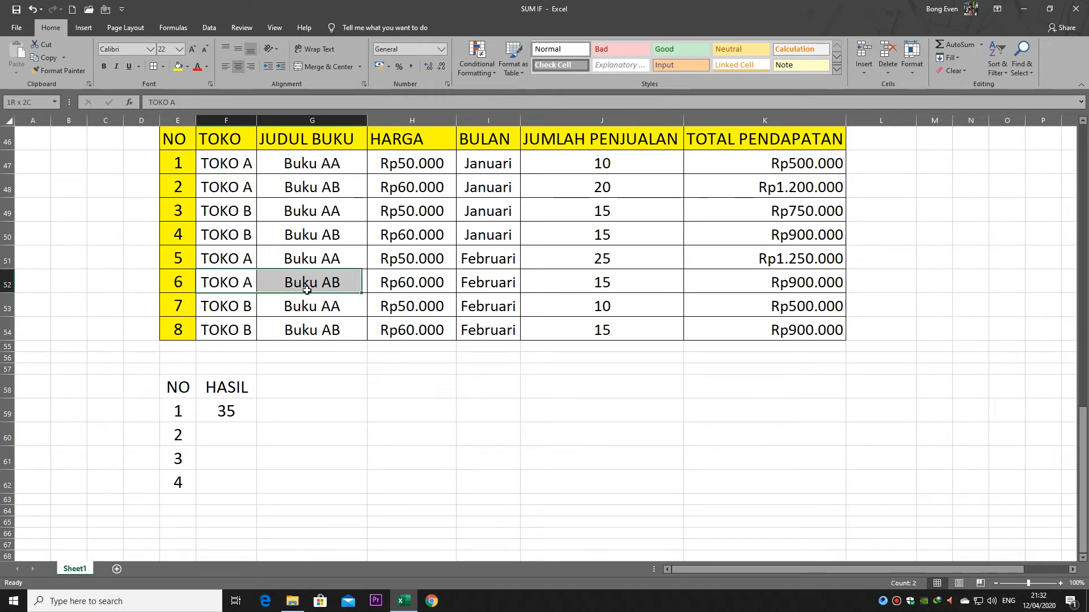
click(593, 289)
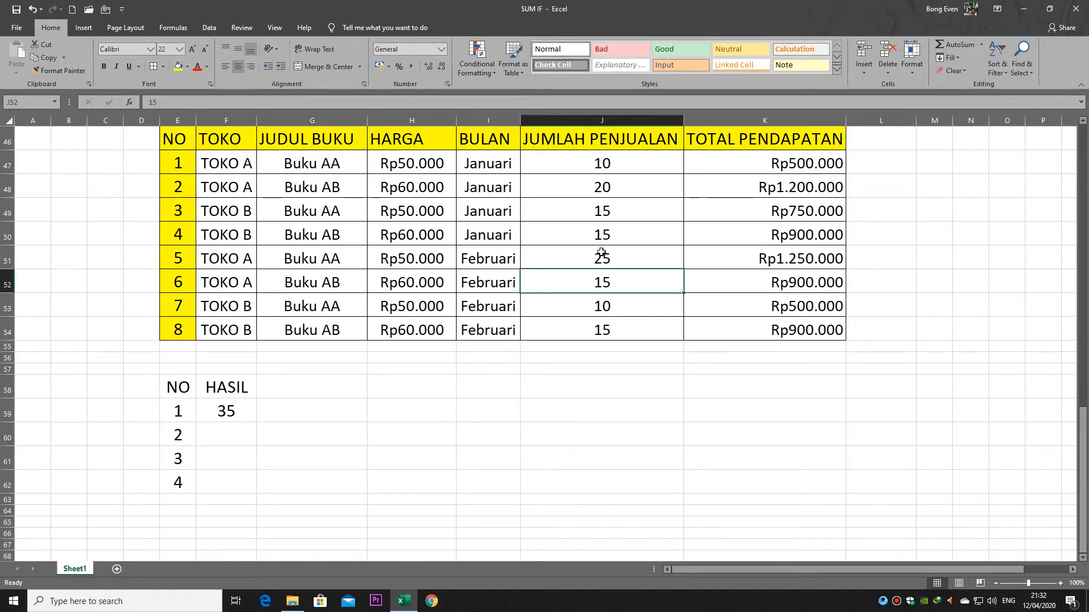
click(614, 184)
click(604, 287)
click(226, 412)
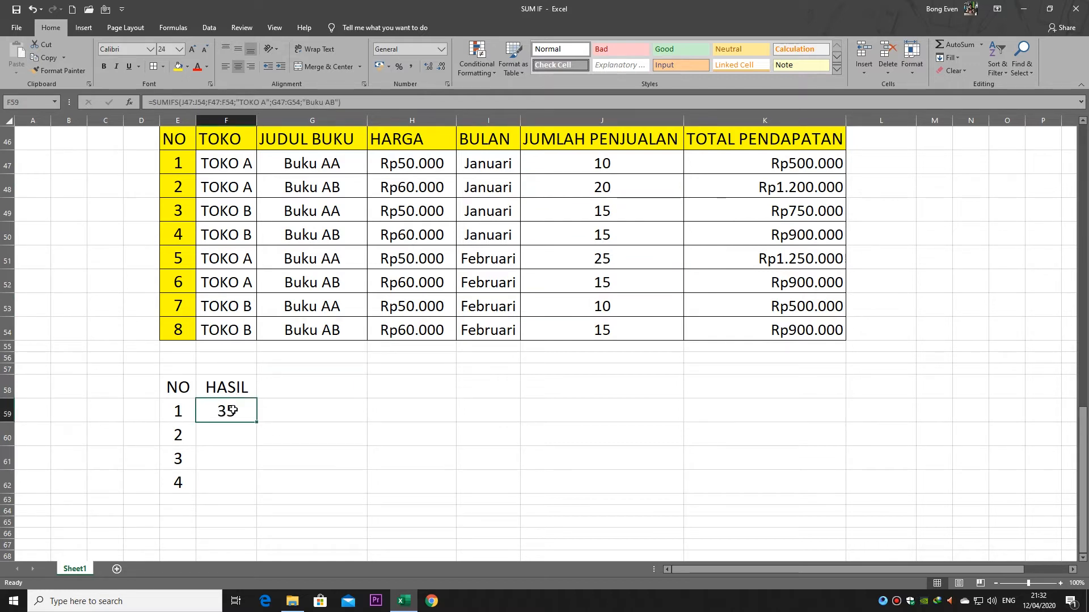
Examine the prices in the HARGA column, H47:H54, as a criterion for the second HASIL result.
click(232, 441)
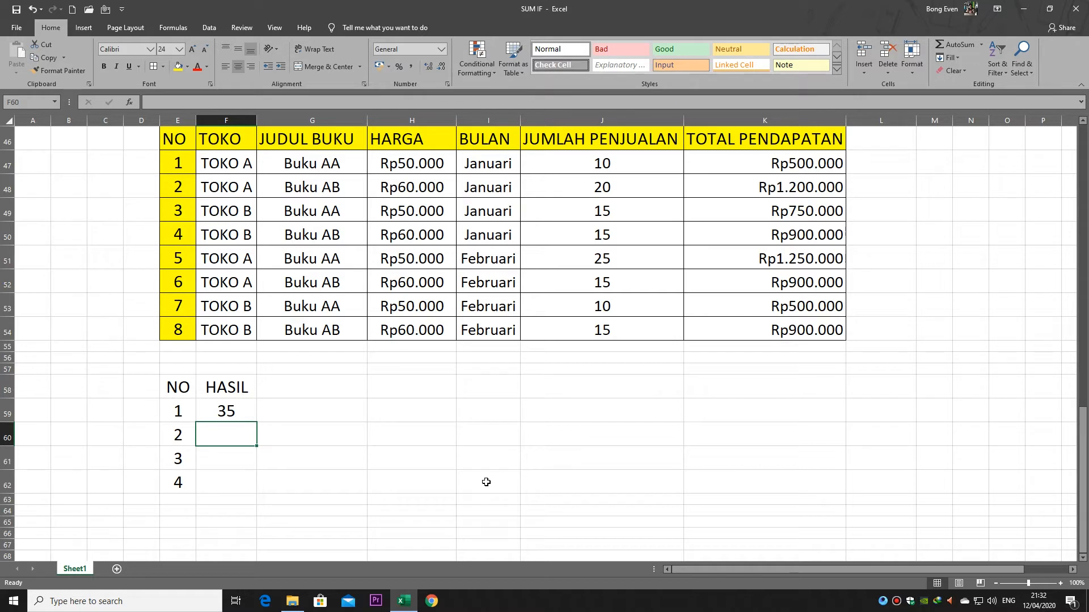
drag(420, 162, 413, 324)
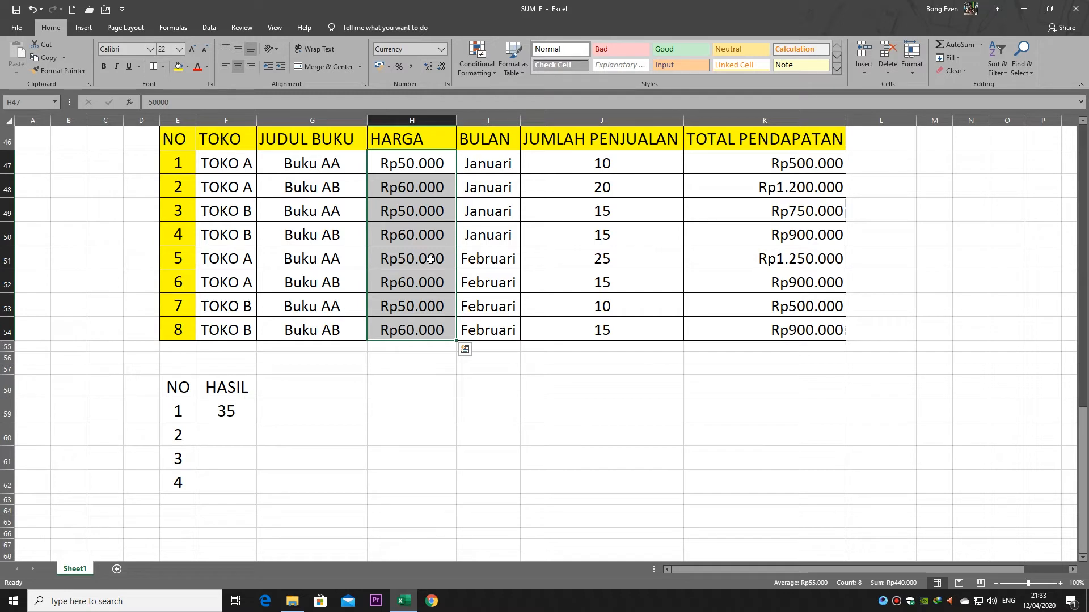
click(416, 208)
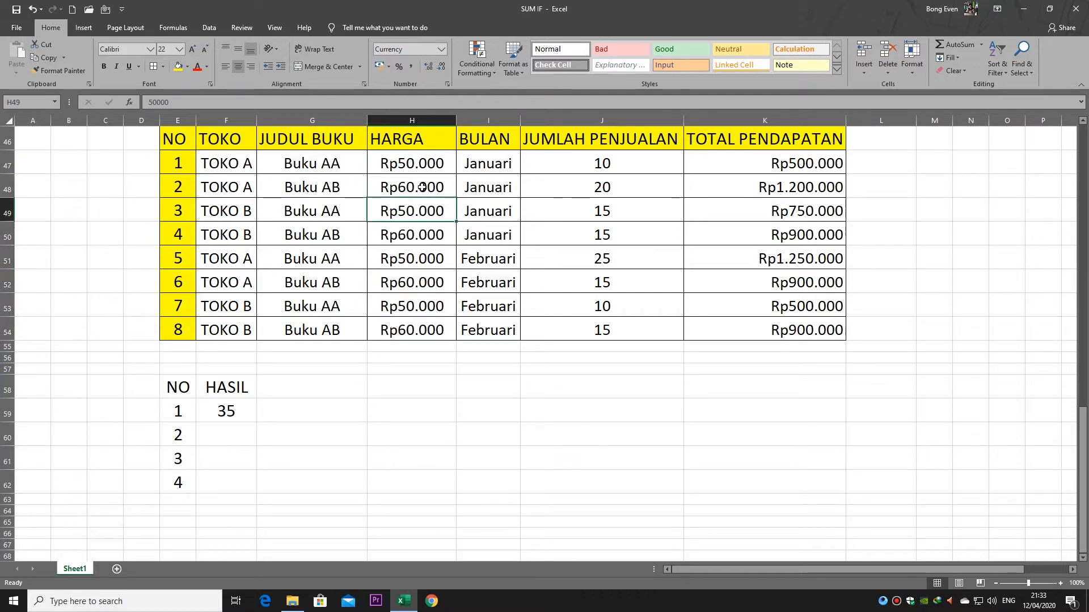
click(424, 187)
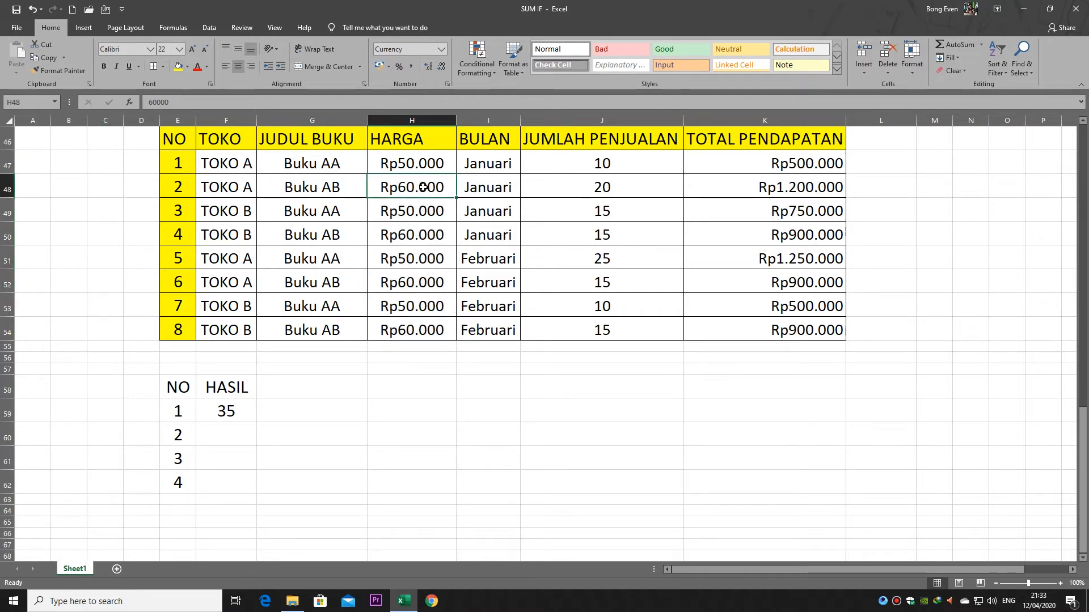
mouse_move(423, 187)
mouse_down()
mouse_move(218, 186)
mouse_move(414, 187)
mouse_up()
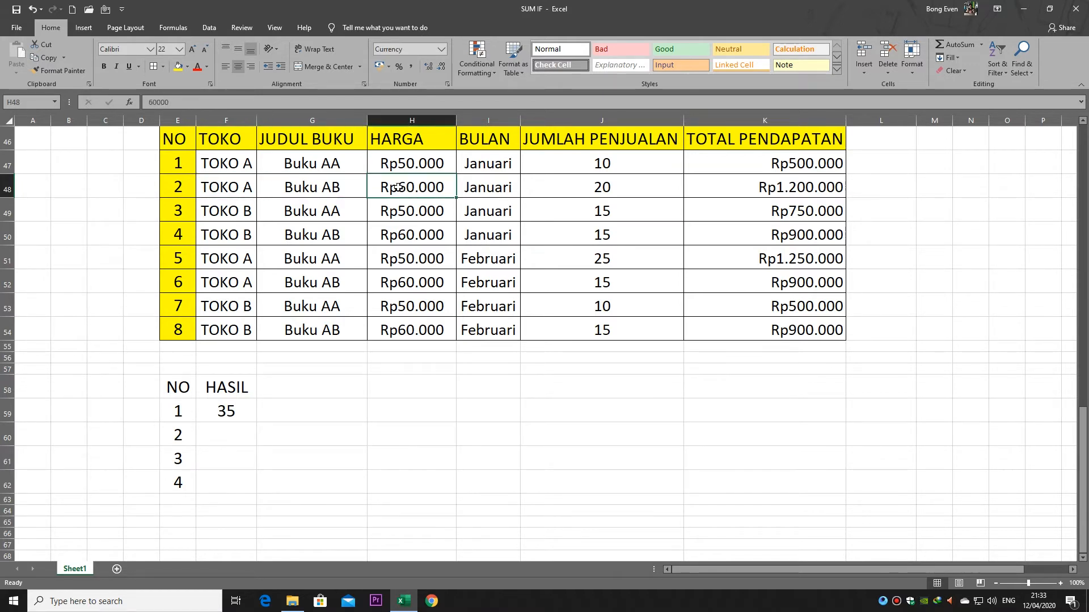
Start a SUMIFS formula in F60 with sum range J47:J54 and first criteria range F47:F54.
click(226, 427)
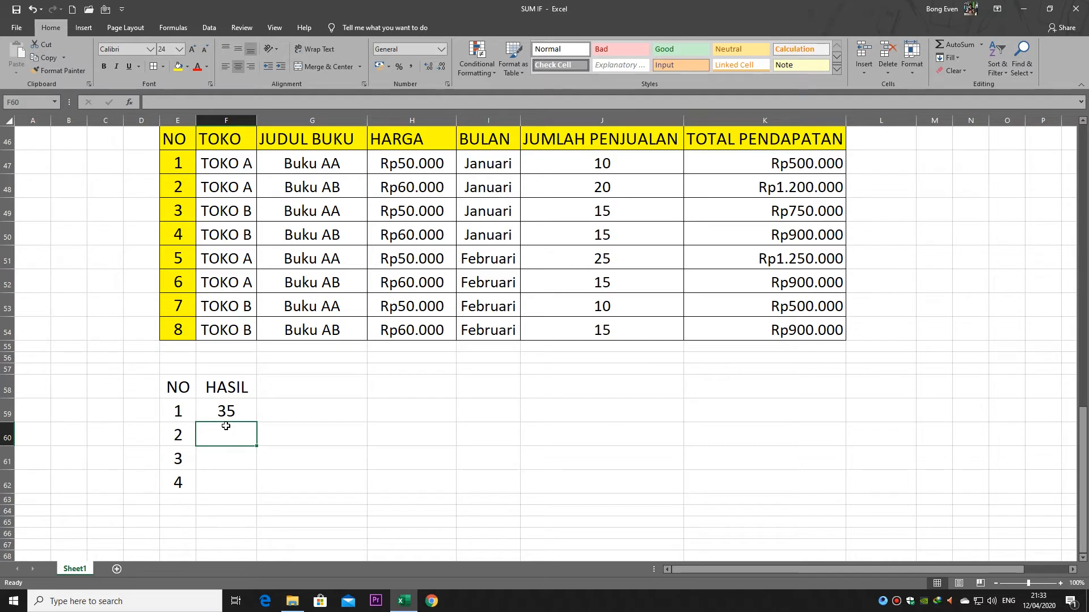
text(=sumifs)
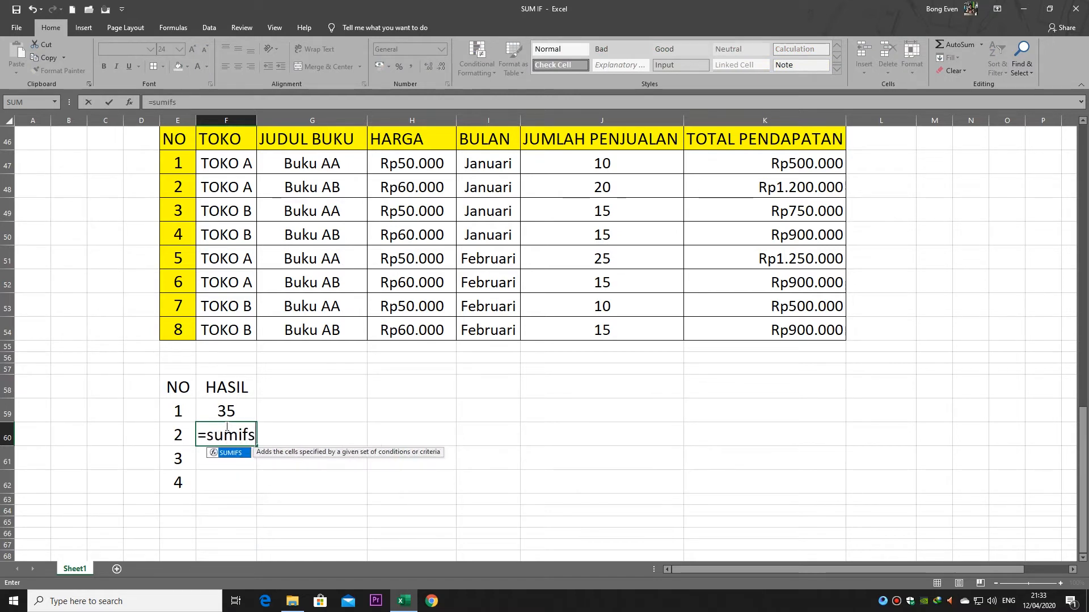
text(()
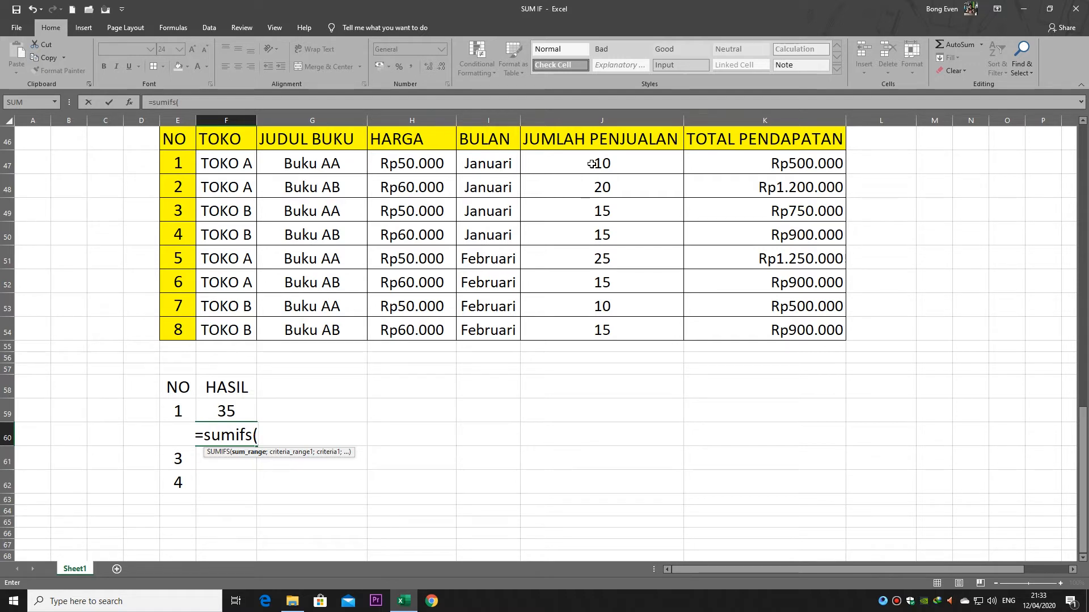
drag(591, 164, 579, 330)
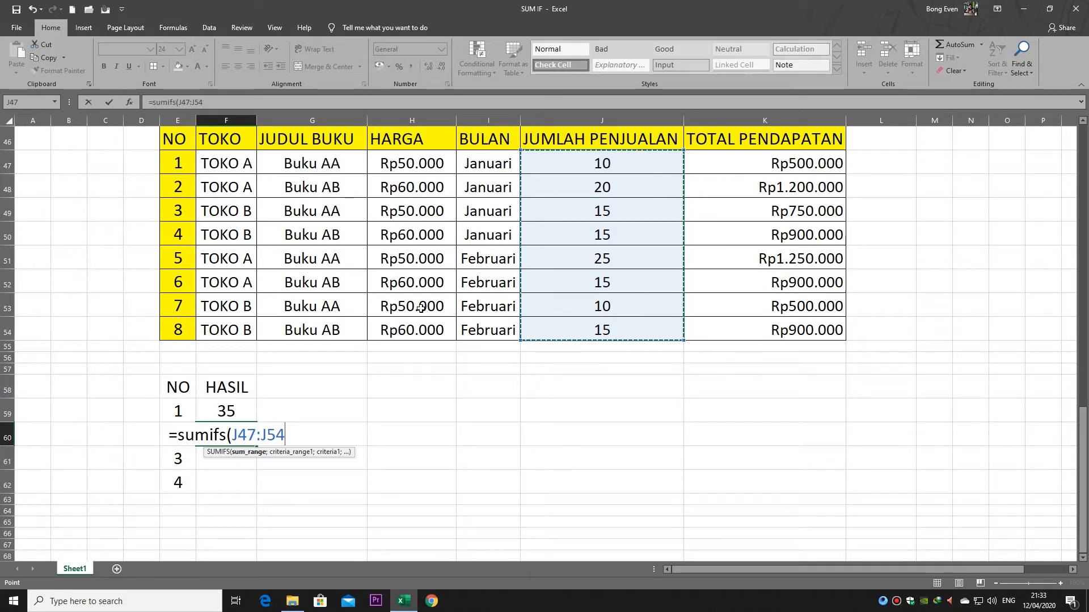
text(;)
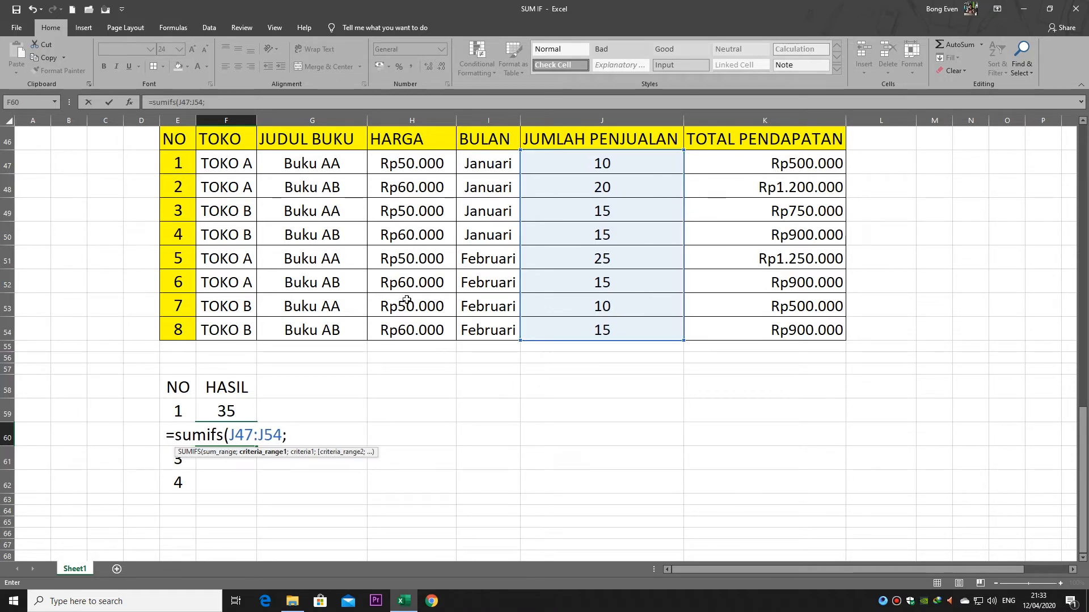
drag(235, 164, 228, 332)
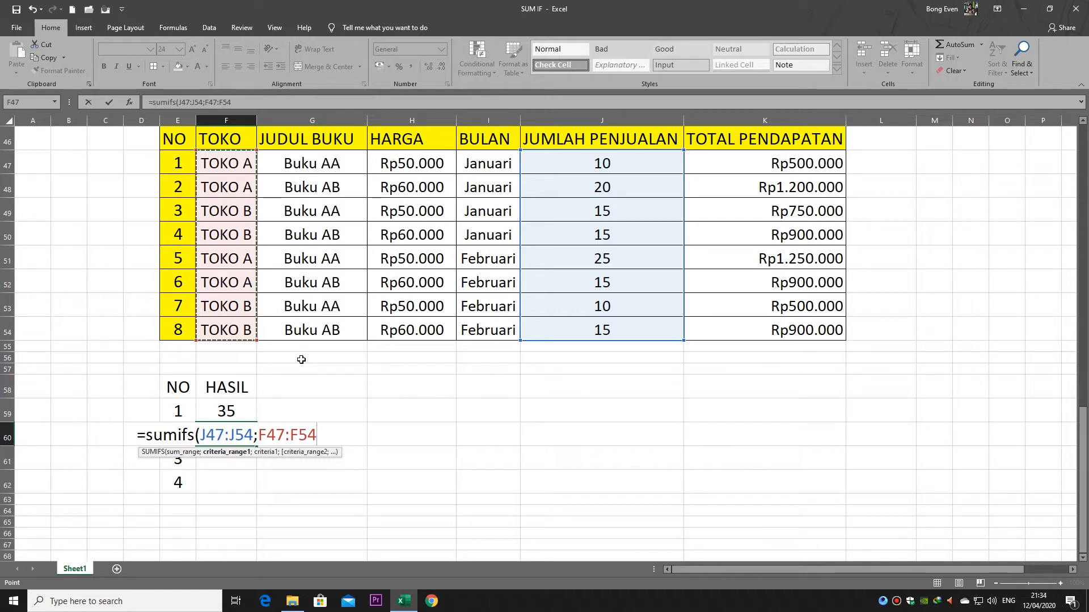
Enter "TOKO A" in capitals as the first criterion of the F60 SUMIFS formula.
text(;)
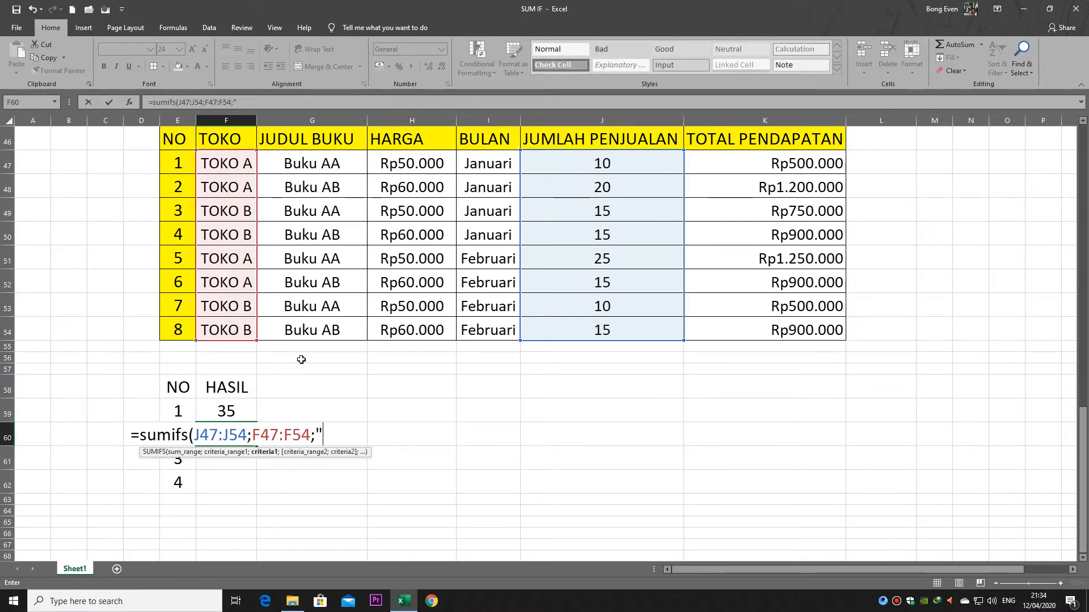
text("Toko)
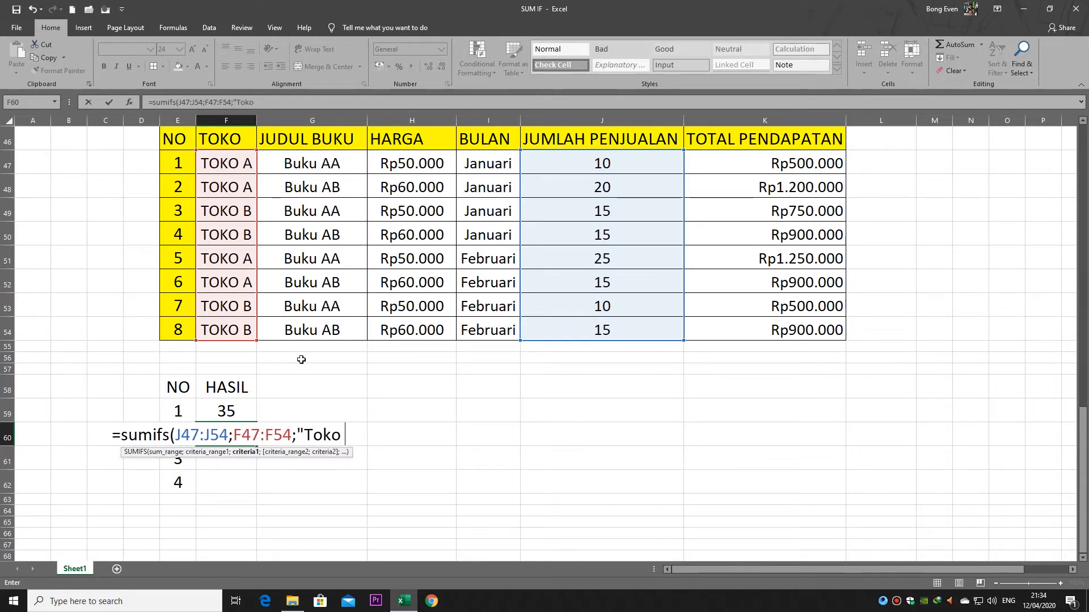
text( A)
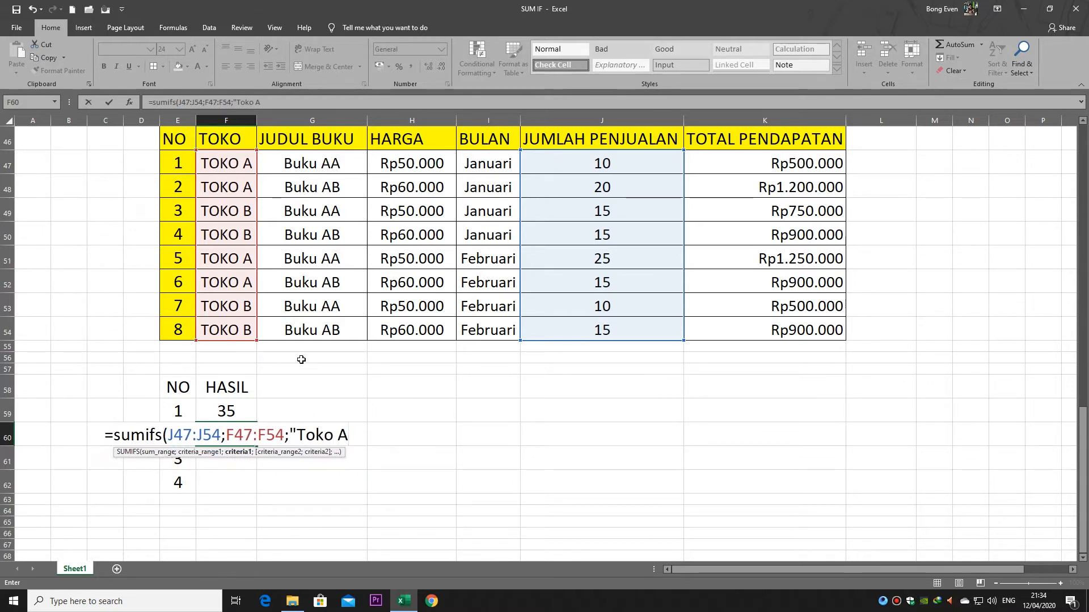
text(")
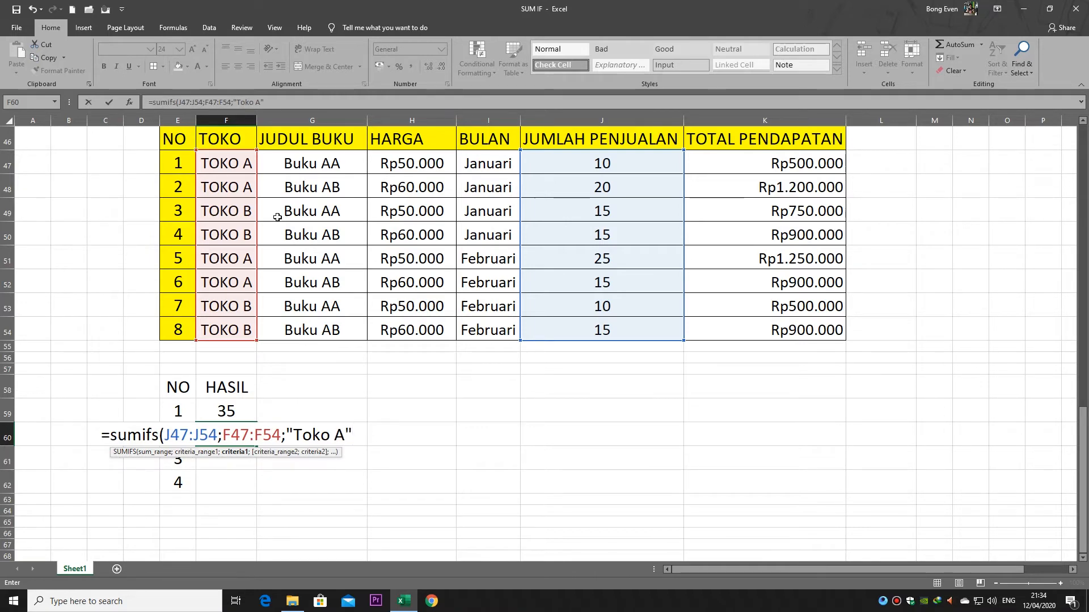
drag(302, 435, 331, 435)
text(OK)
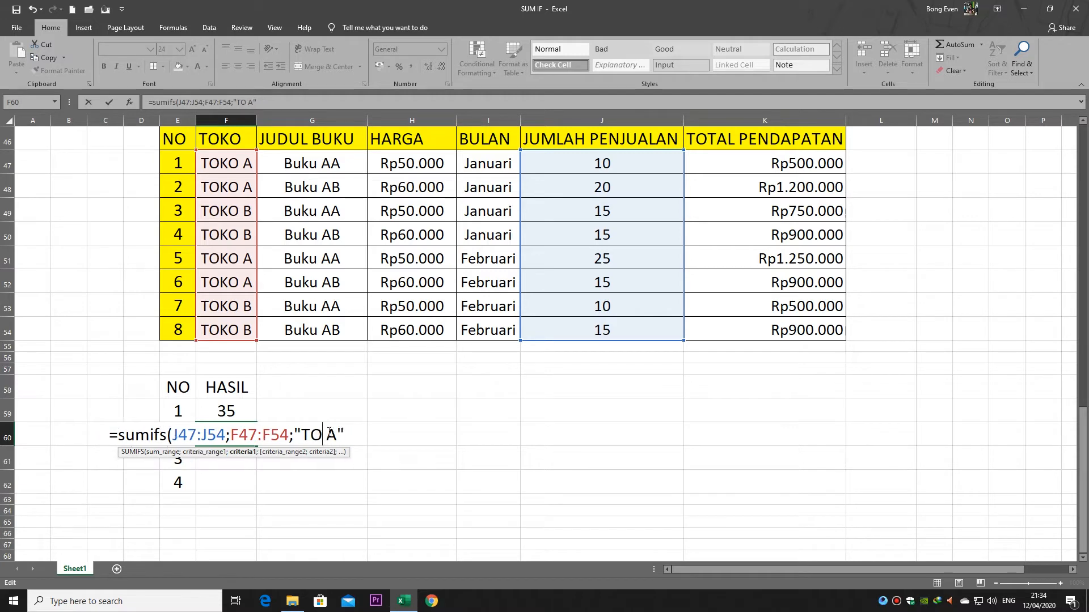
text(O)
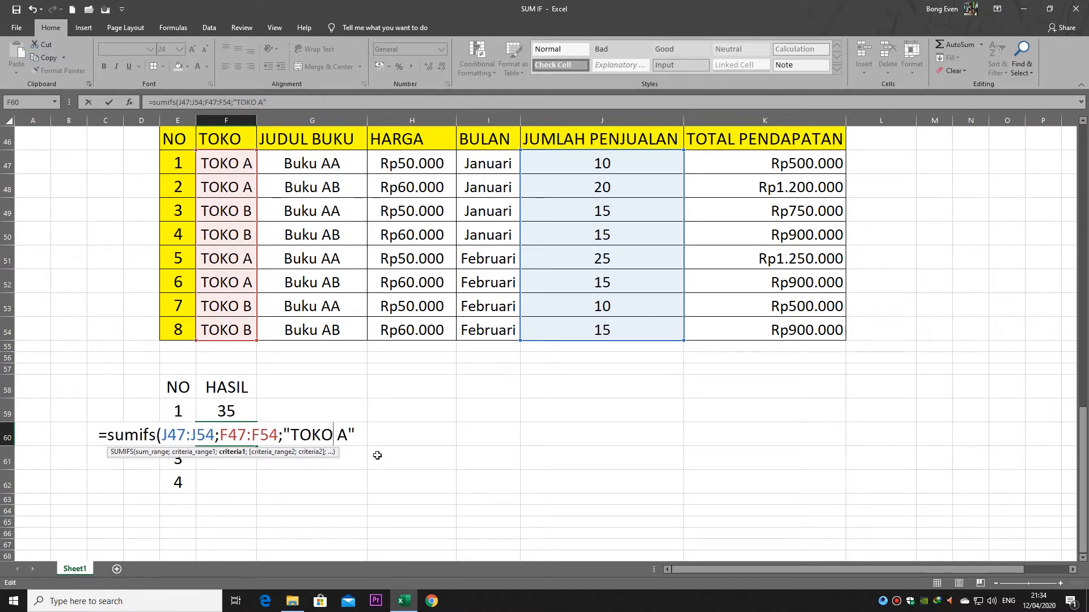
key(End)
Add the criteria range H47:H54 with the criterion ">50000" and complete the SUMIFS formula in F60.
text(;)
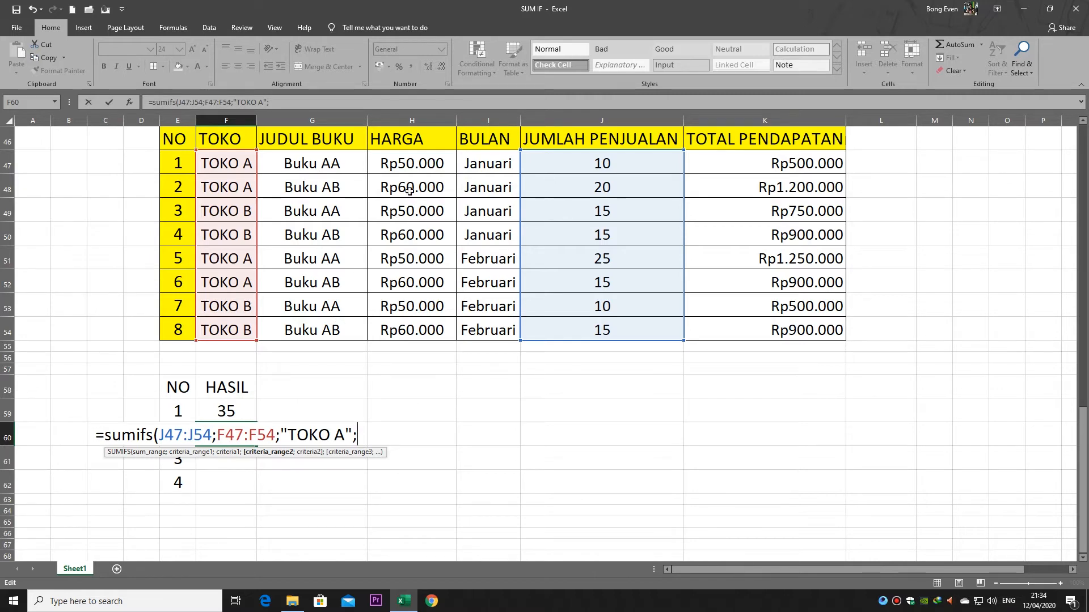
click(418, 163)
drag(417, 163, 418, 327)
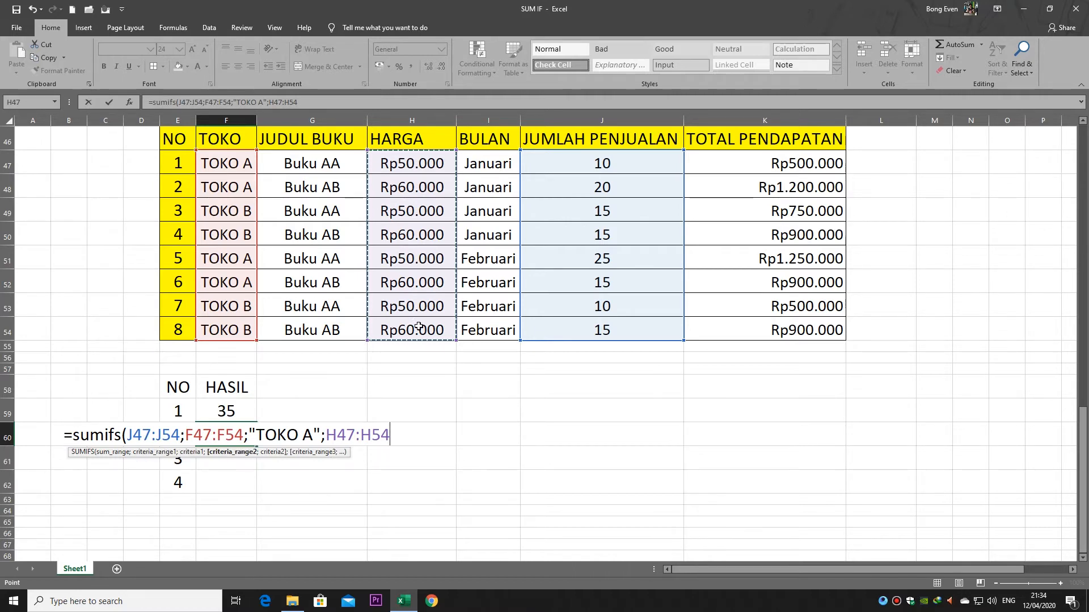
text(;)
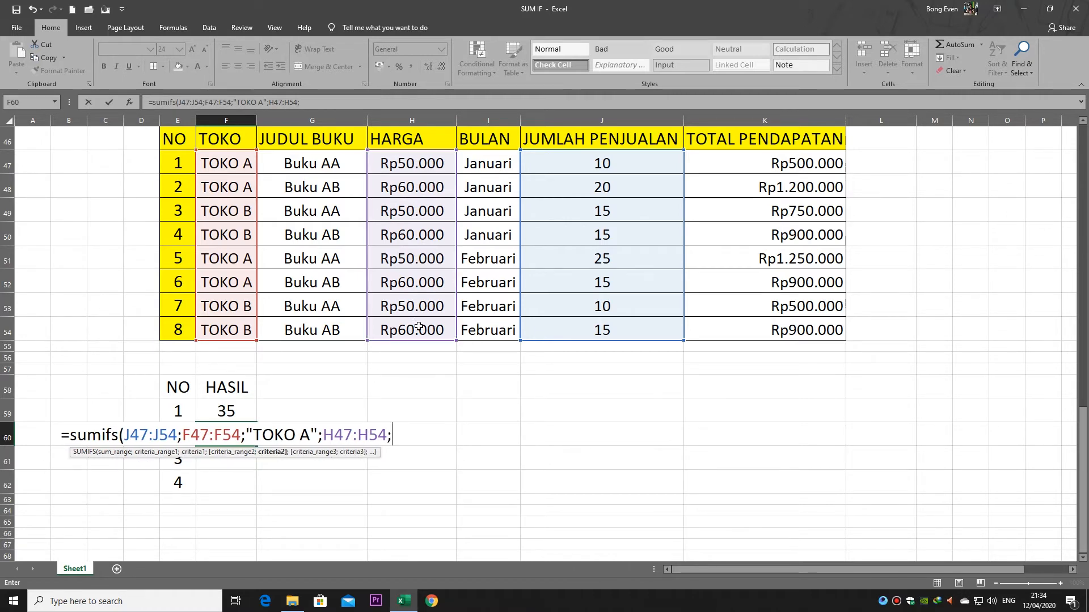
text(")
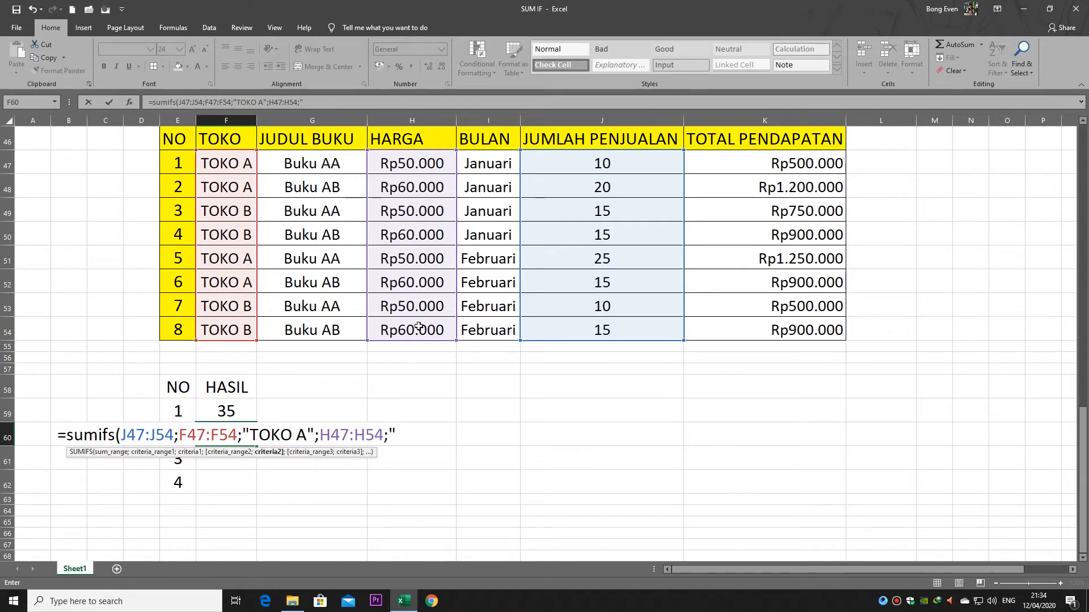
text(>)
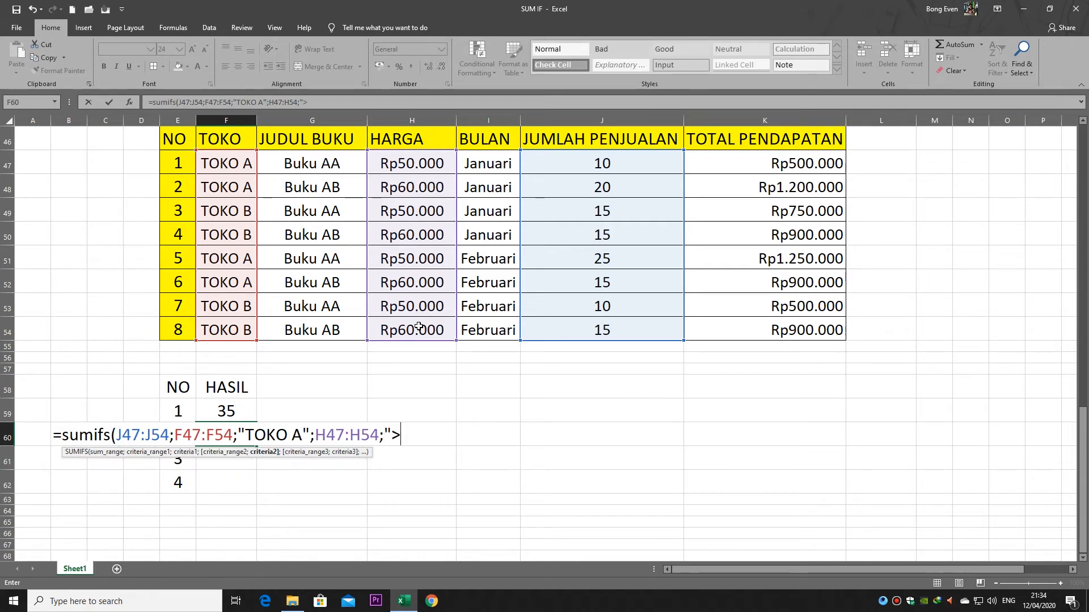
text(50000)
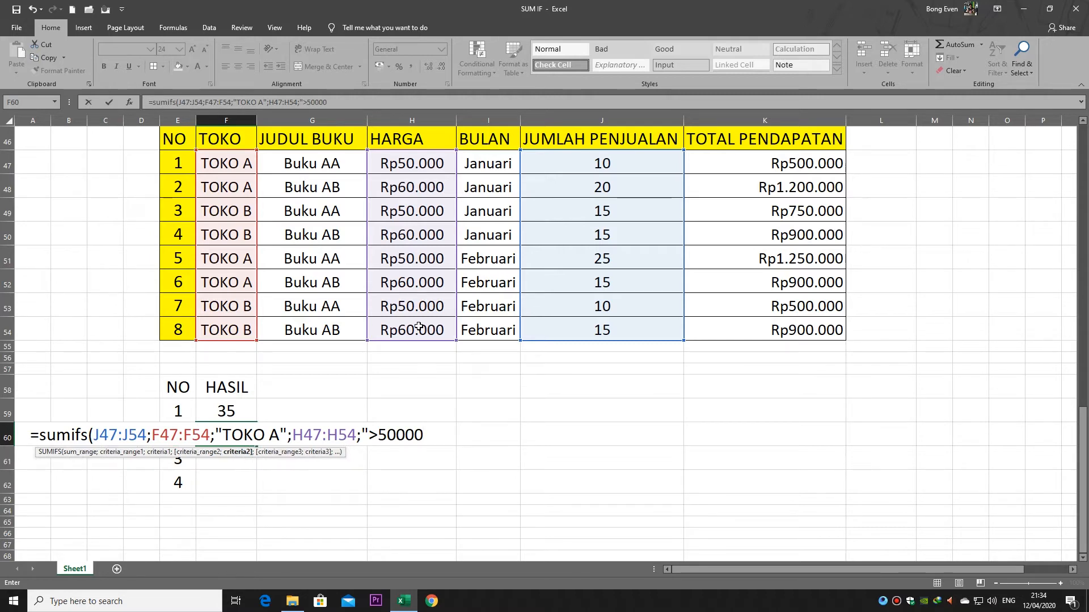
text("))
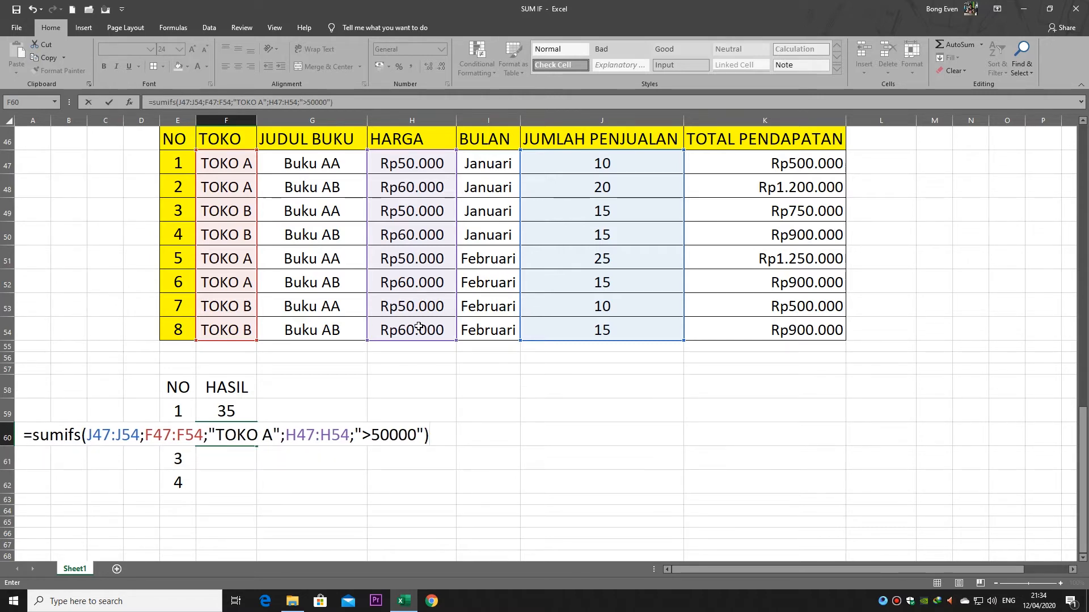
key(Return)
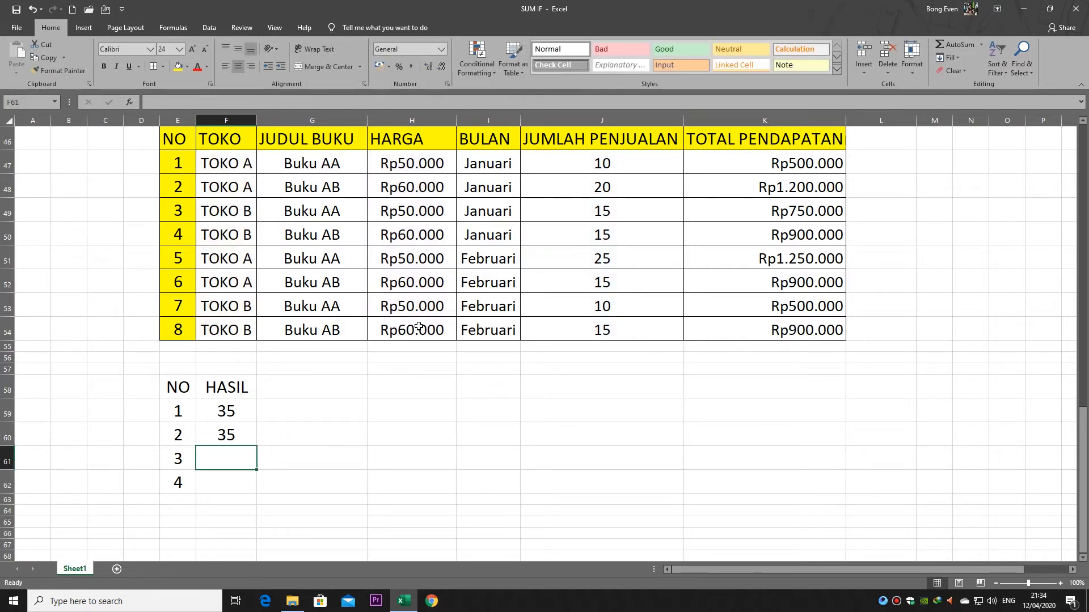
Review the sum range and first criteria range in the F60 SUMIFS formula without changing it.
click(236, 435)
double_click(238, 436)
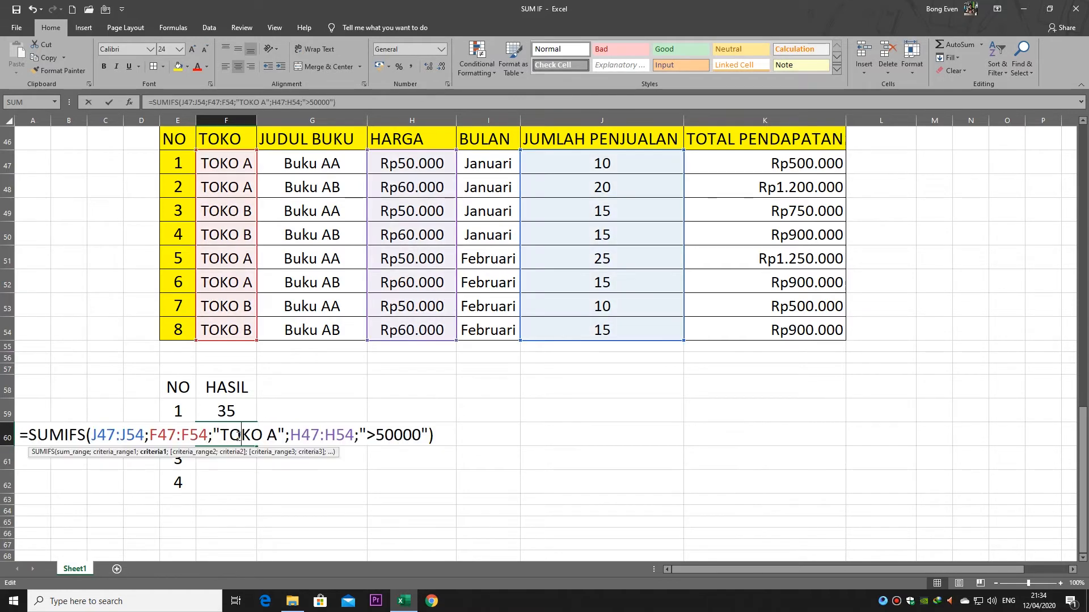
drag(92, 435, 145, 436)
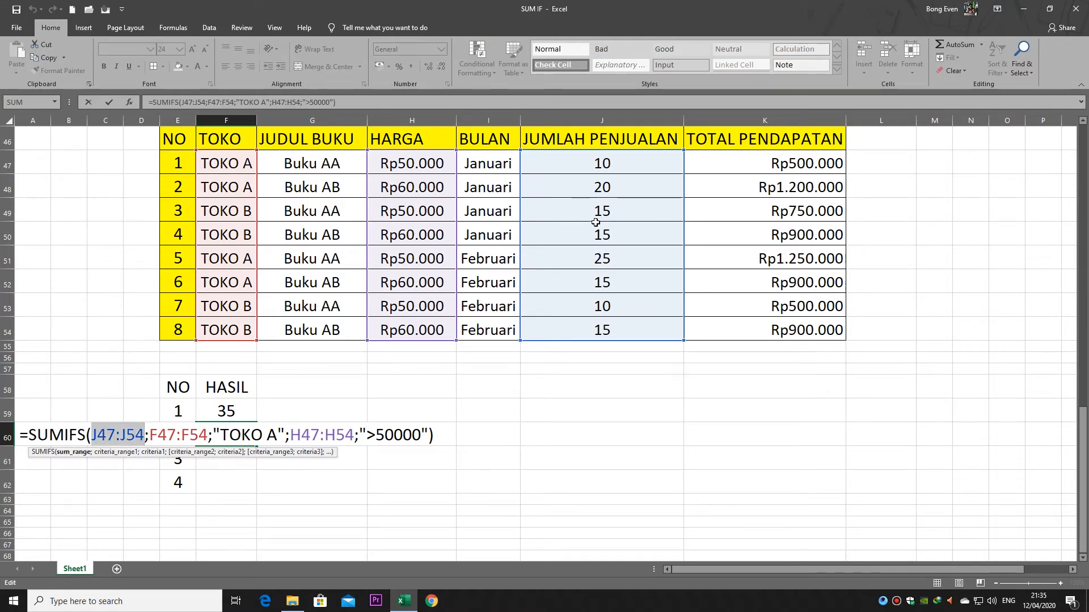
drag(150, 435, 208, 435)
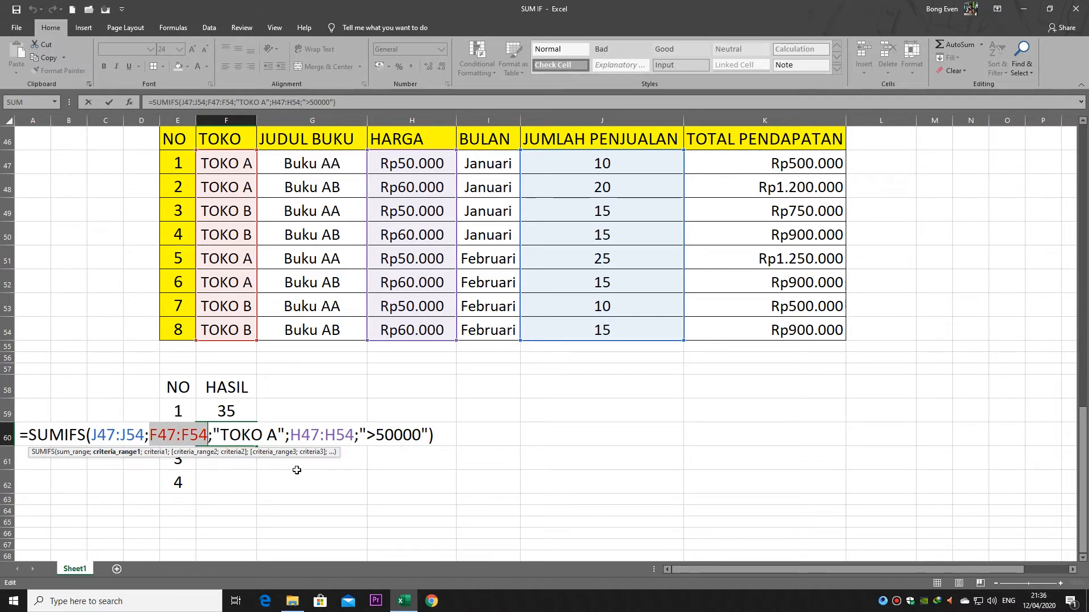
key(ctrl+Return)
Examine the JUDUL BUKU and HARGA columns, rows 47 to 54, as criteria for the third HASIL result in F61.
click(226, 453)
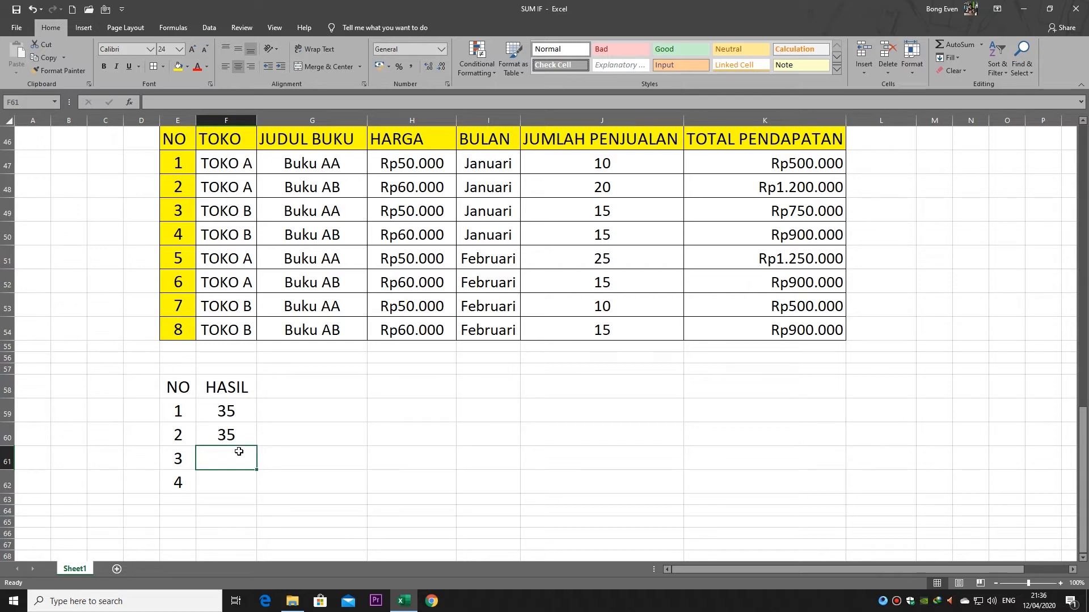
drag(322, 164, 306, 321)
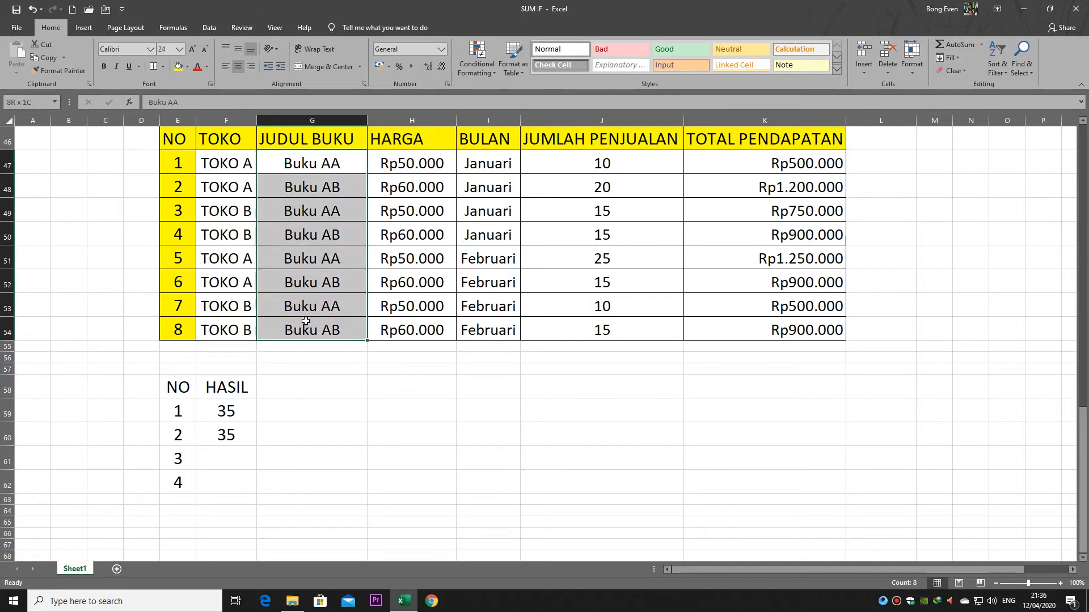
click(425, 160)
drag(425, 160, 440, 332)
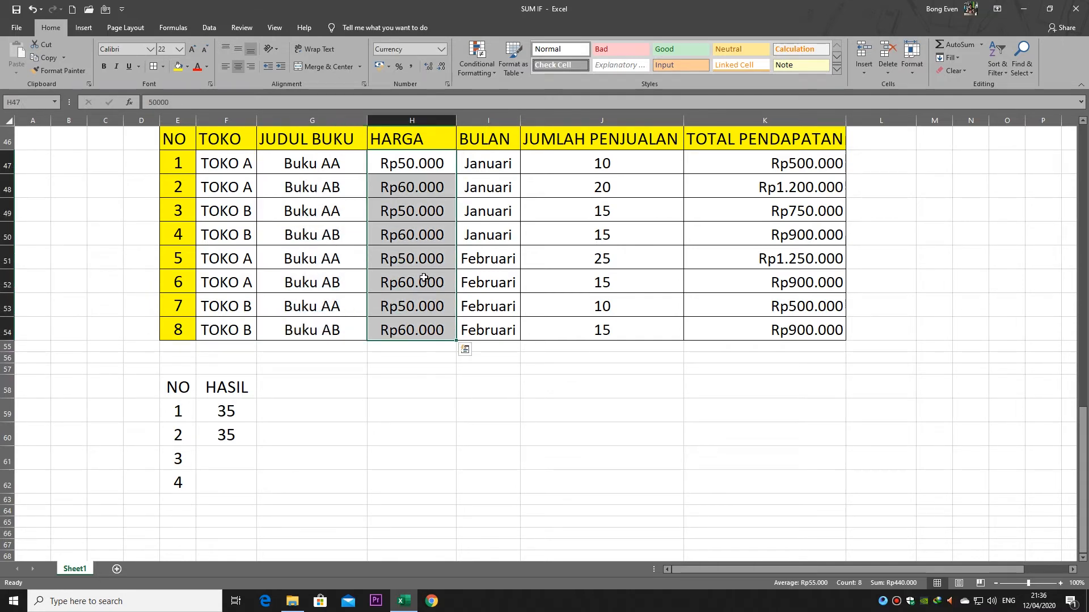
Start a SUMIFS formula in F61 with the JUMLAH PENJUALAN values J47:J54 as the sum range.
drag(487, 165, 484, 336)
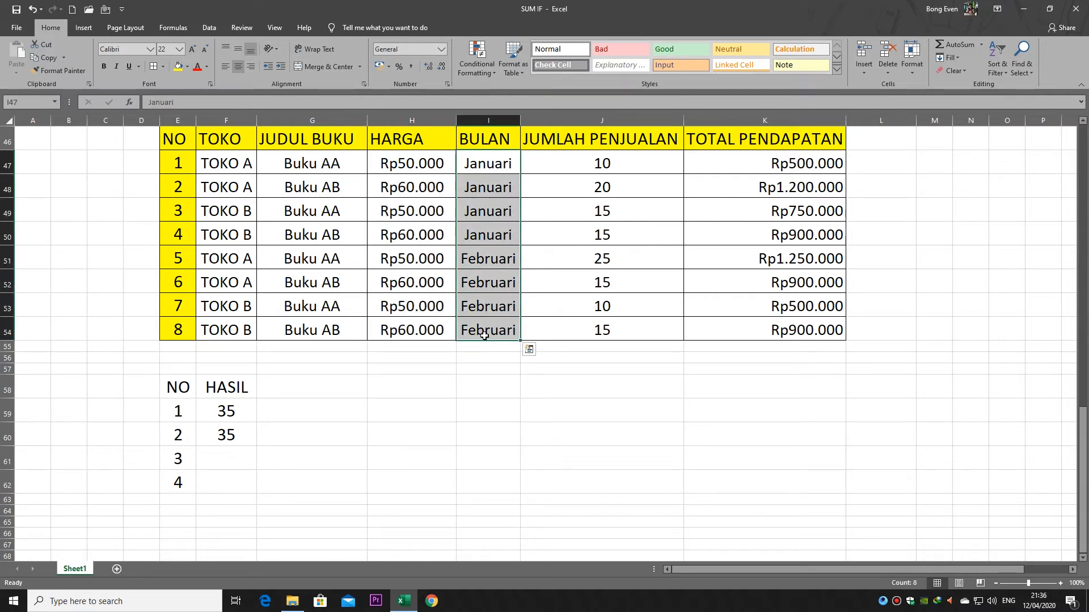
click(432, 384)
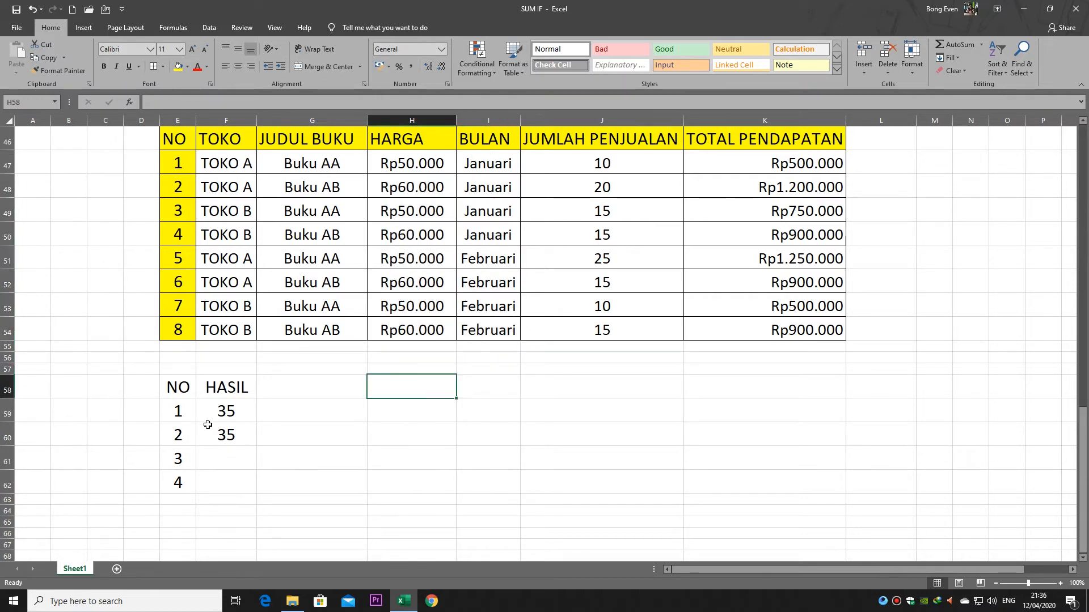
click(224, 451)
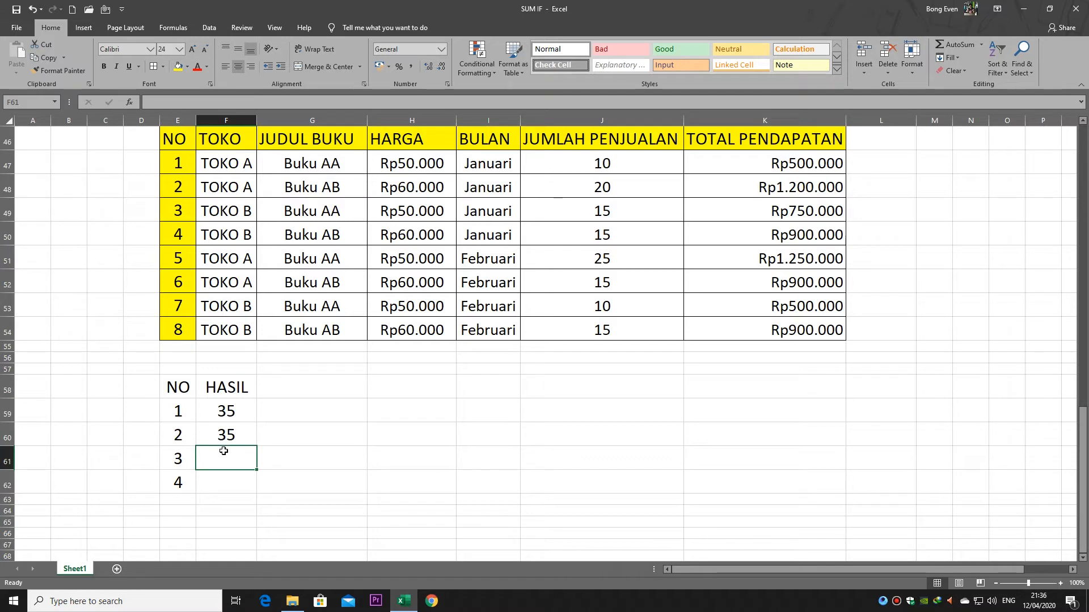
text(=SUMIF)
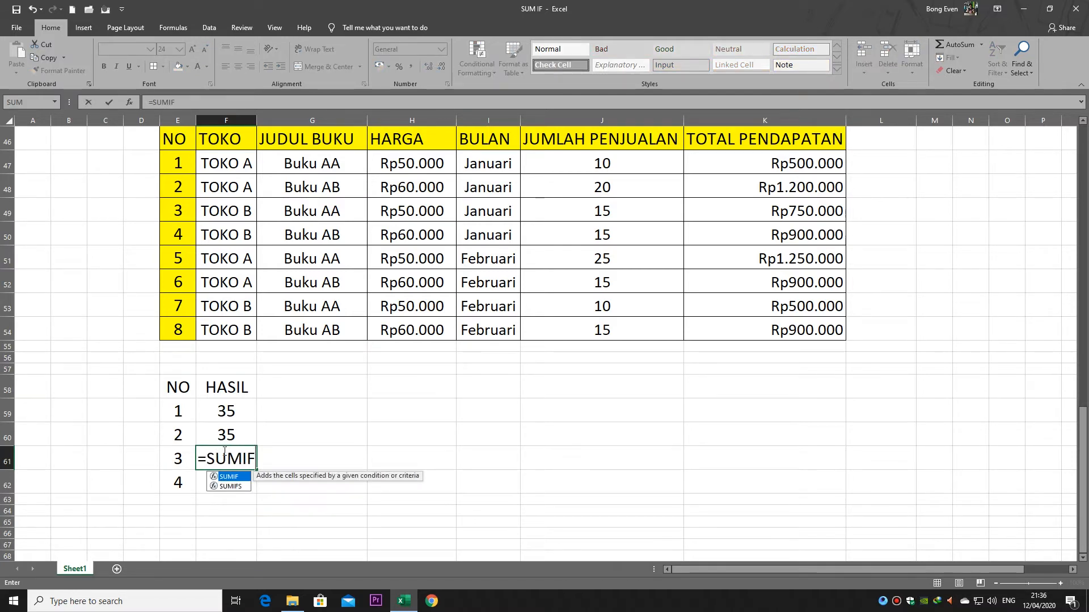
text(S)
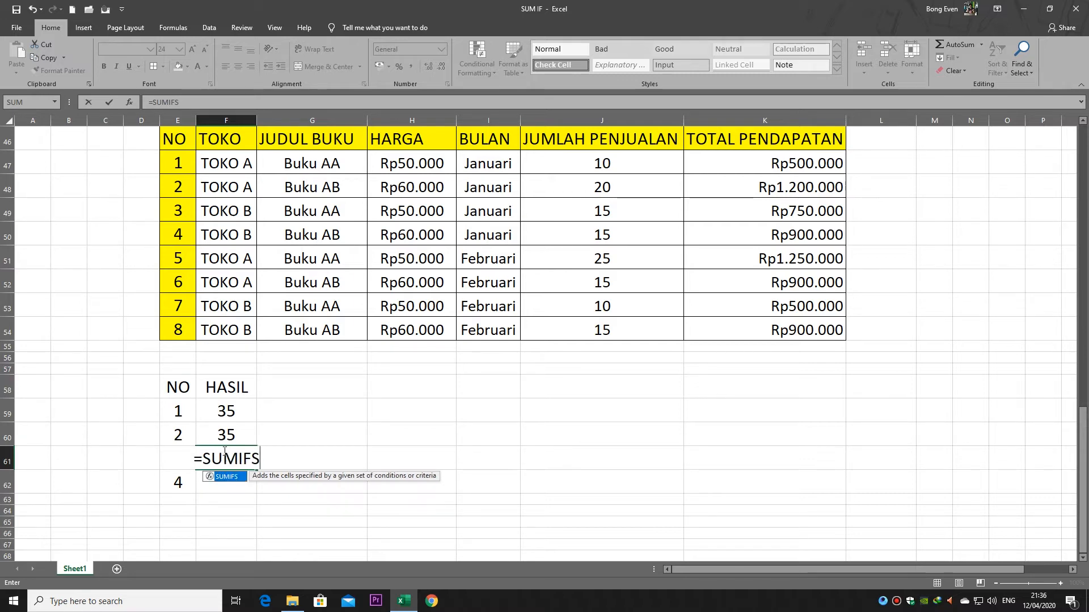
text(()
key(BackSpace)
text(()
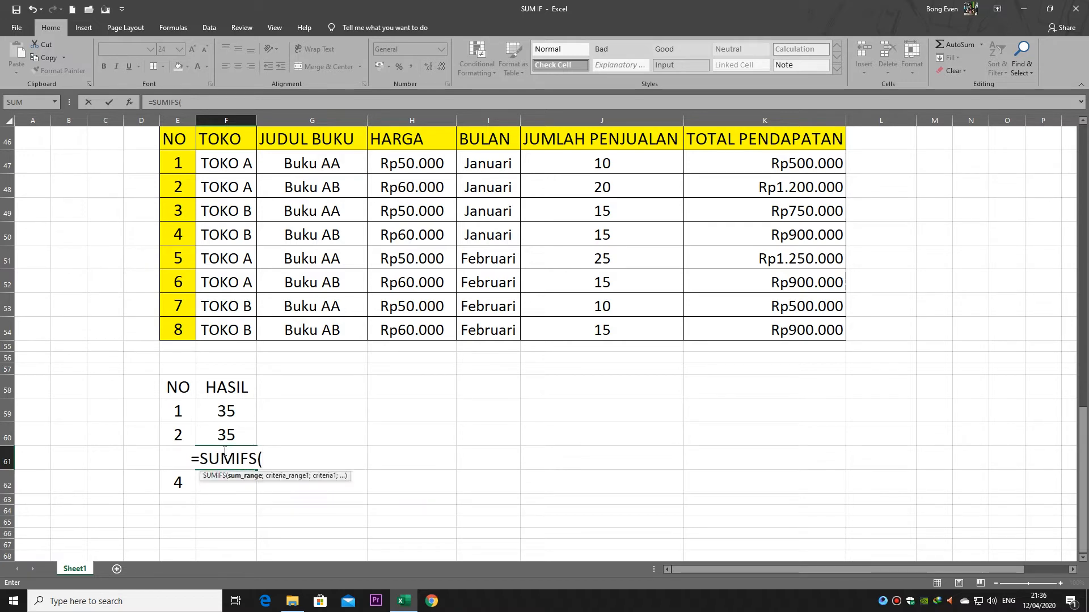
drag(609, 165, 612, 319)
text(;)
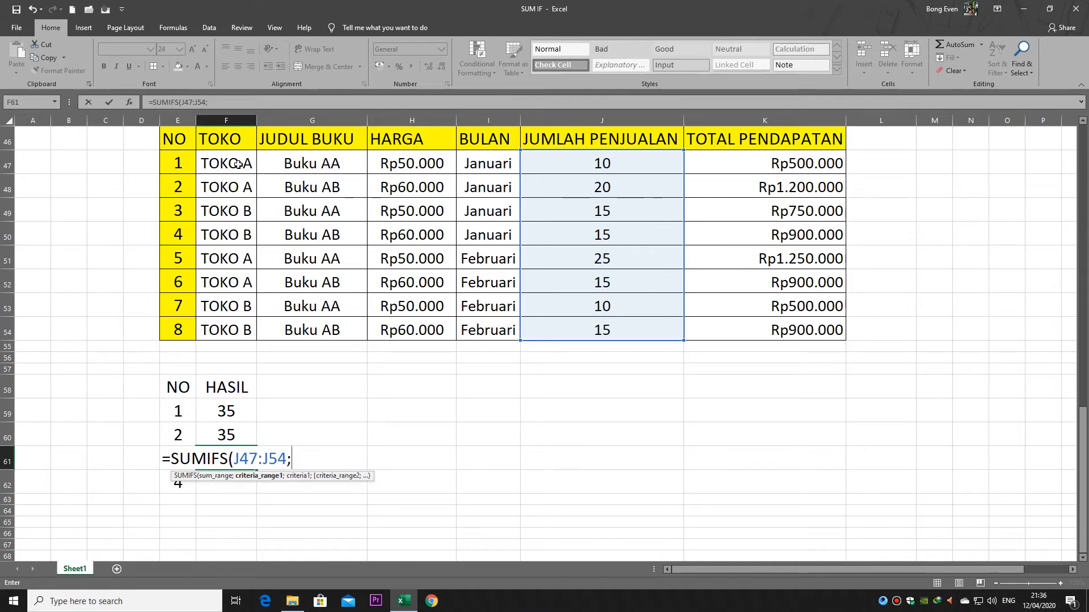
Add the TOKO range F47:F54 with the criterion "TOKO B" to the F61 SUMIFS formula.
drag(237, 164, 229, 330)
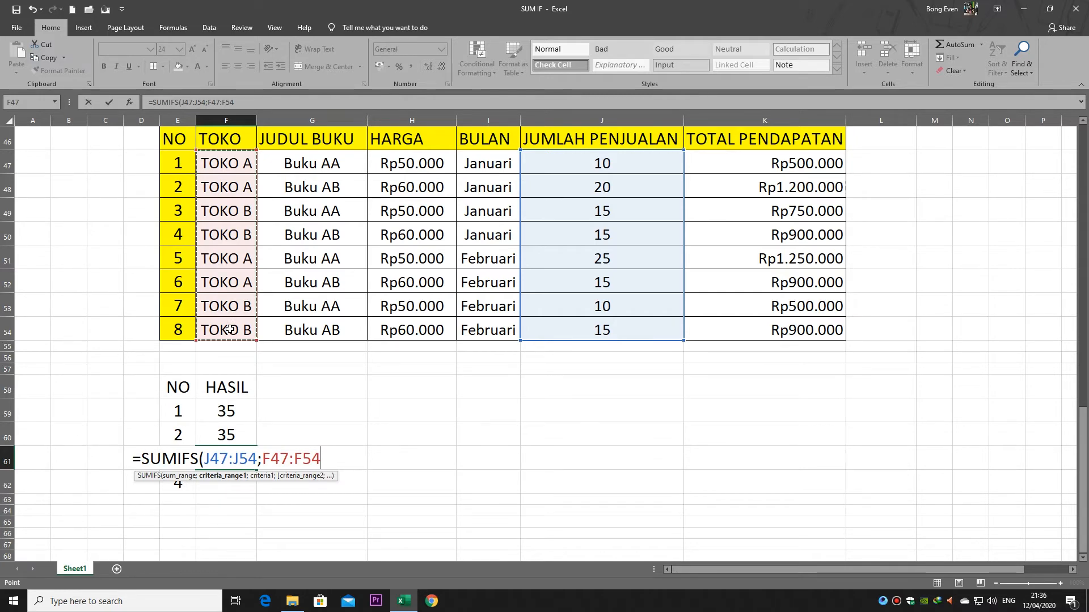
text(;)
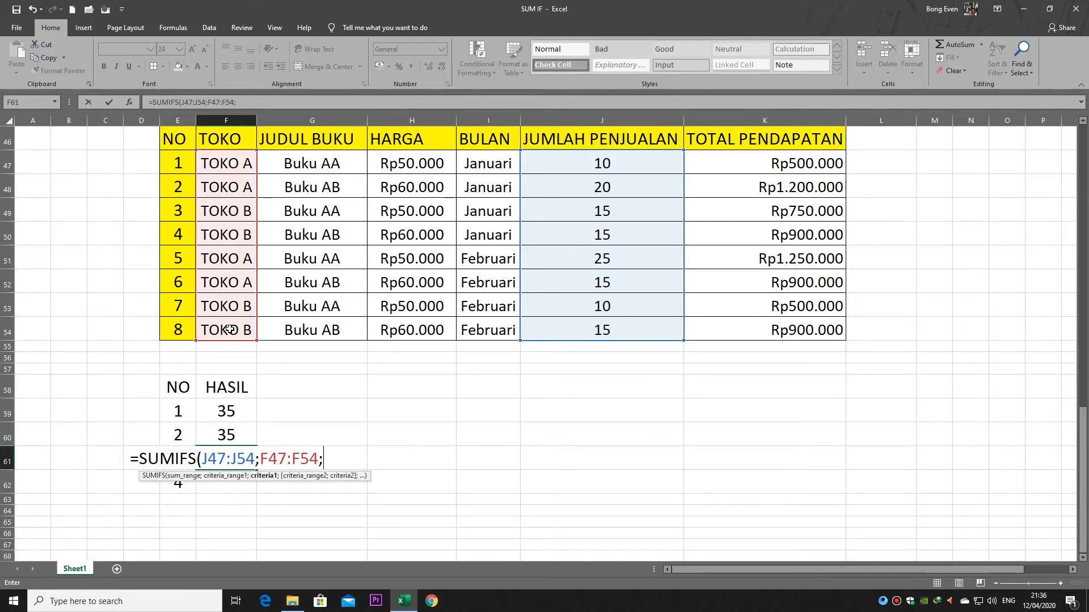
text(")
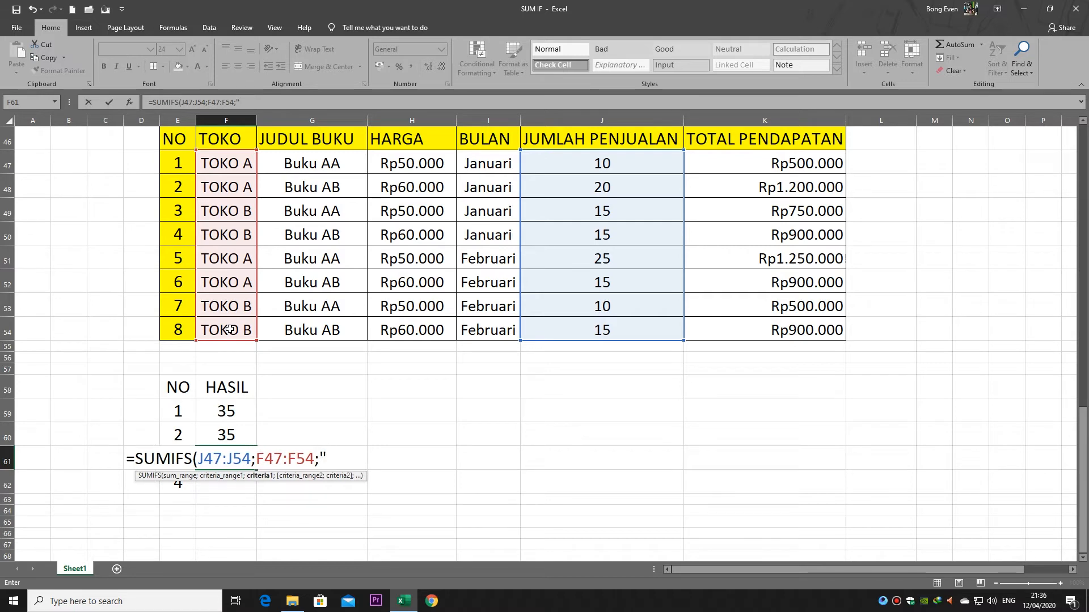
text(TO)
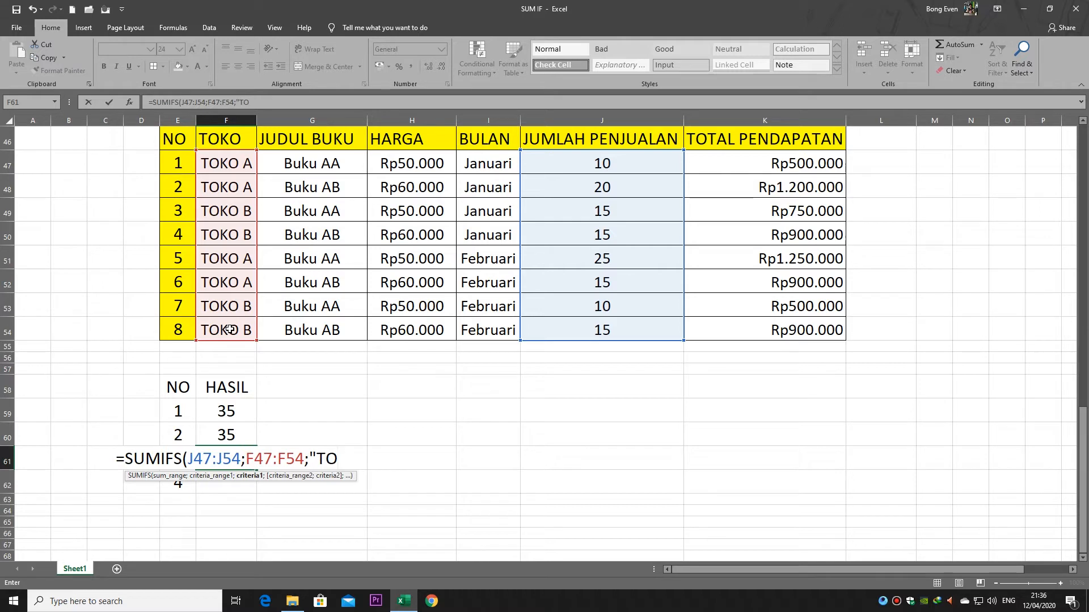
text(KO B)
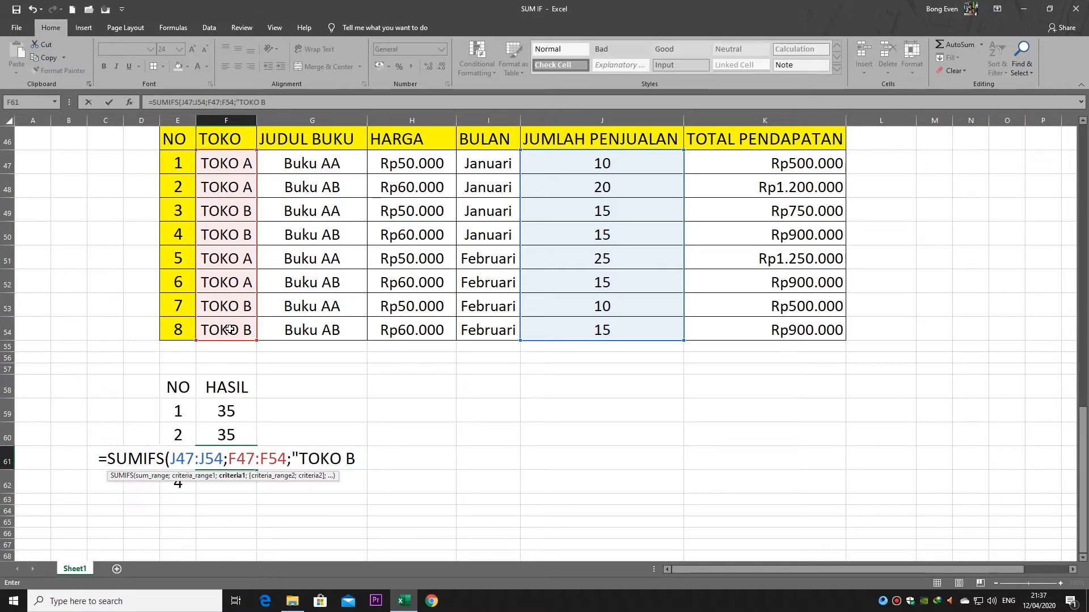
text(";)
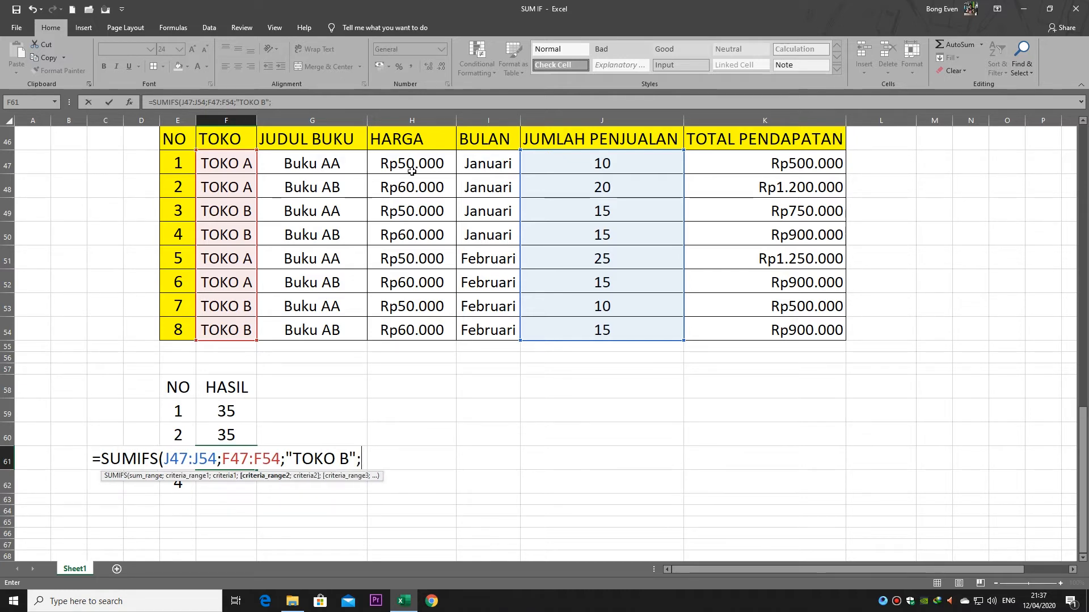
Add the BULAN range I47:I54 with the criterion "Februari" and complete the SUMIFS formula in F61.
drag(491, 164, 498, 330)
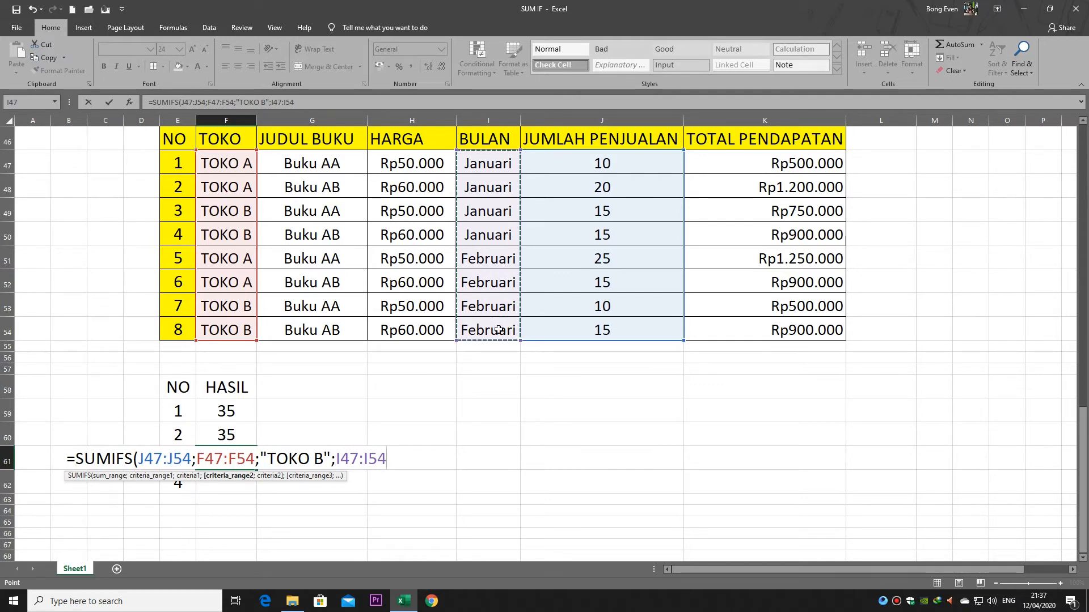
text(;")
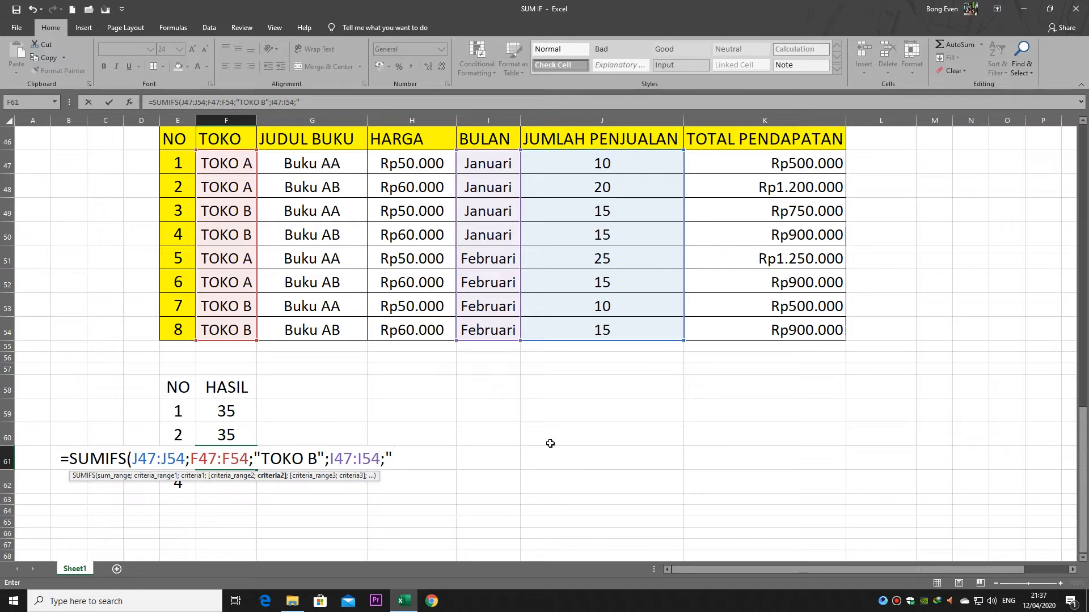
text(Feb)
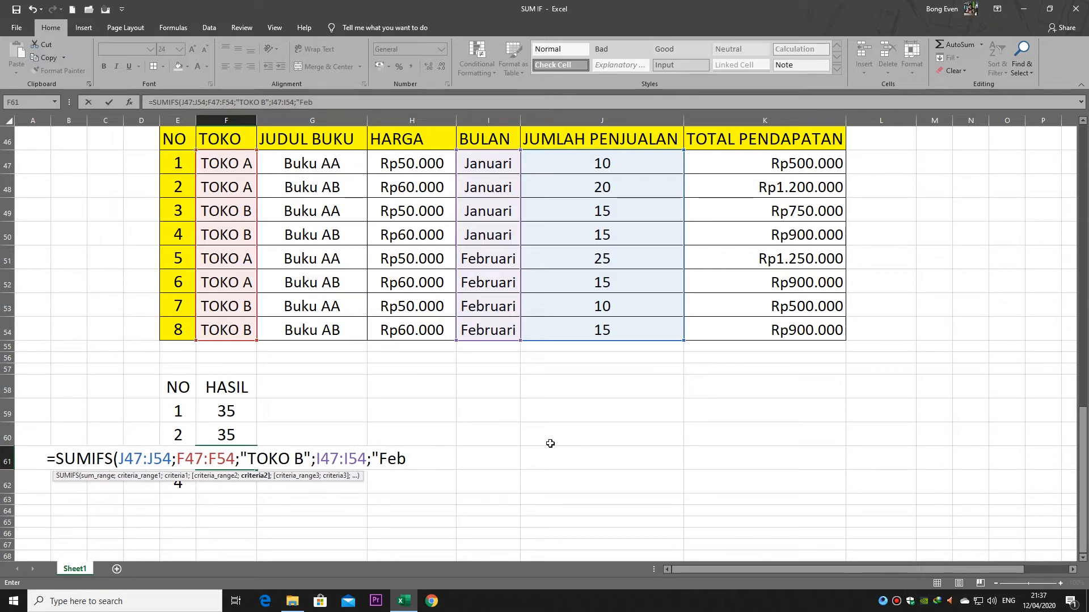
text(ruari)
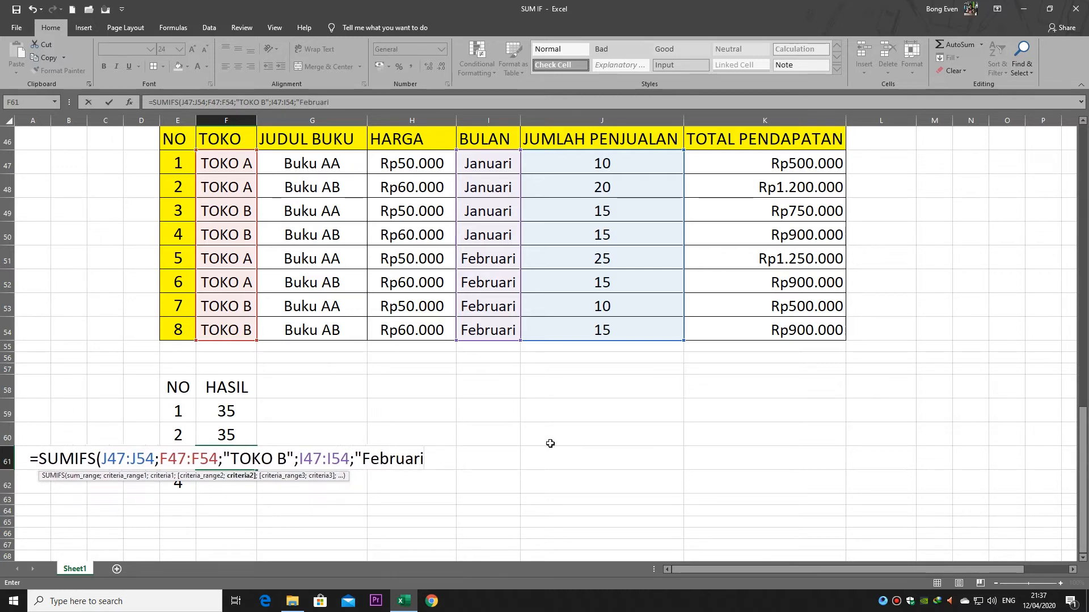
text(")
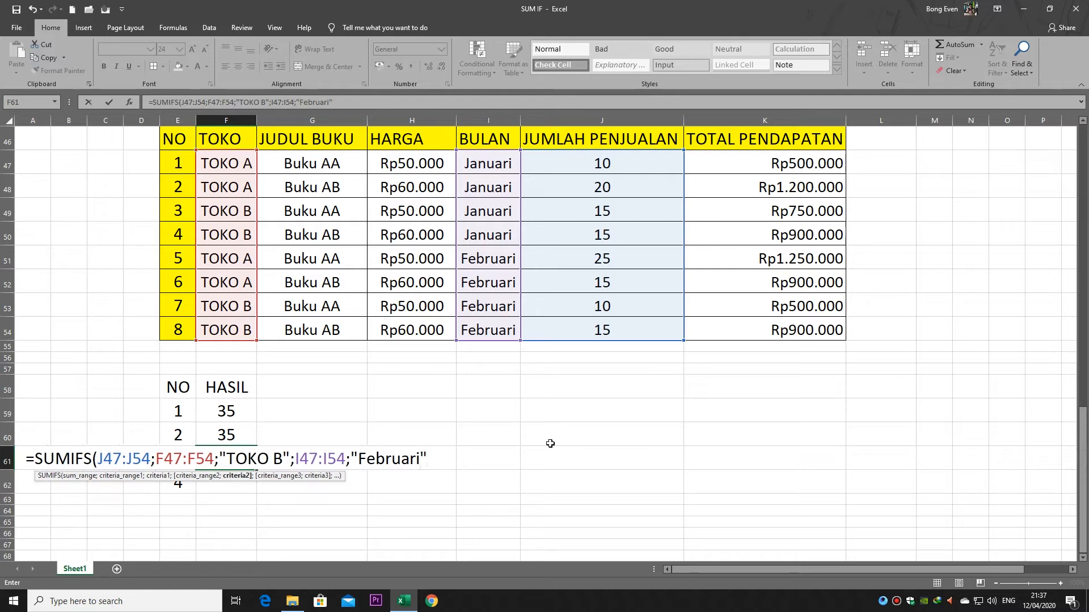
text())
key(ctrl+Return)
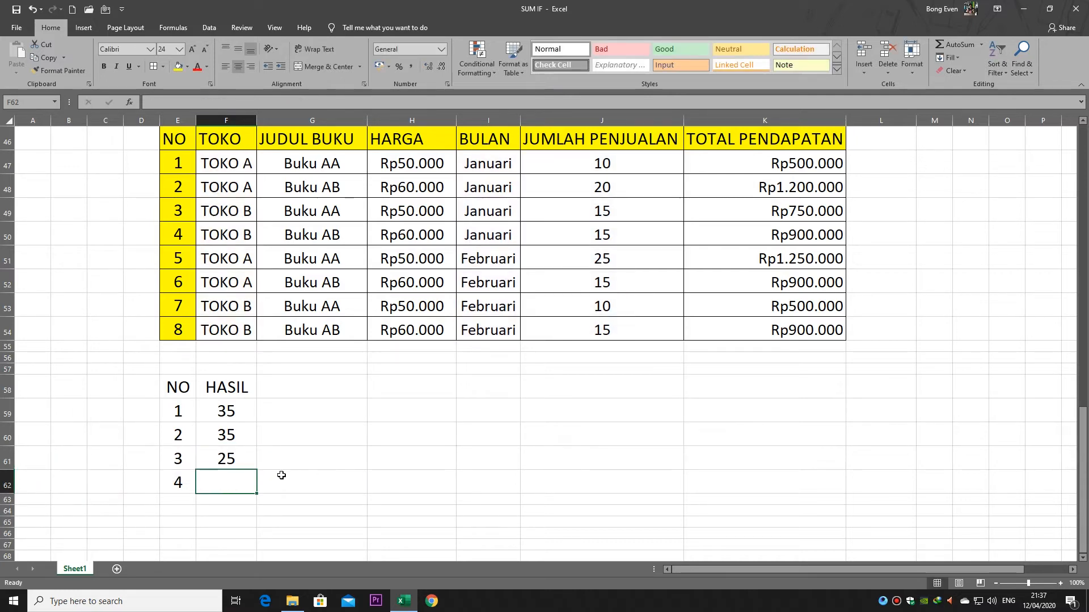
Review the SUMIFS formula in F61 without changing it.
click(233, 460)
double_click(233, 461)
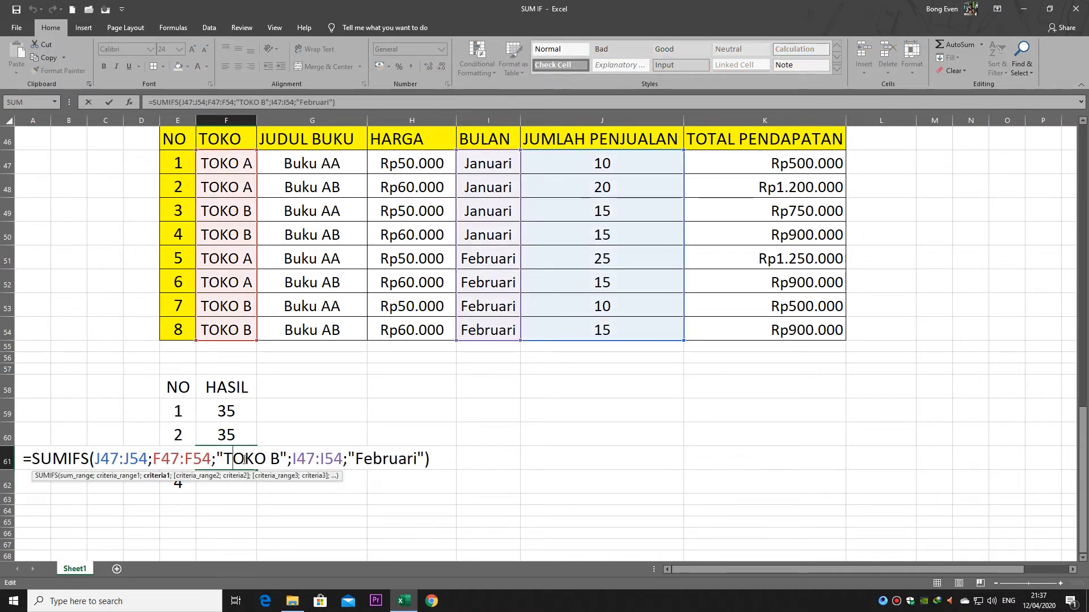
key(Escape)
click(237, 480)
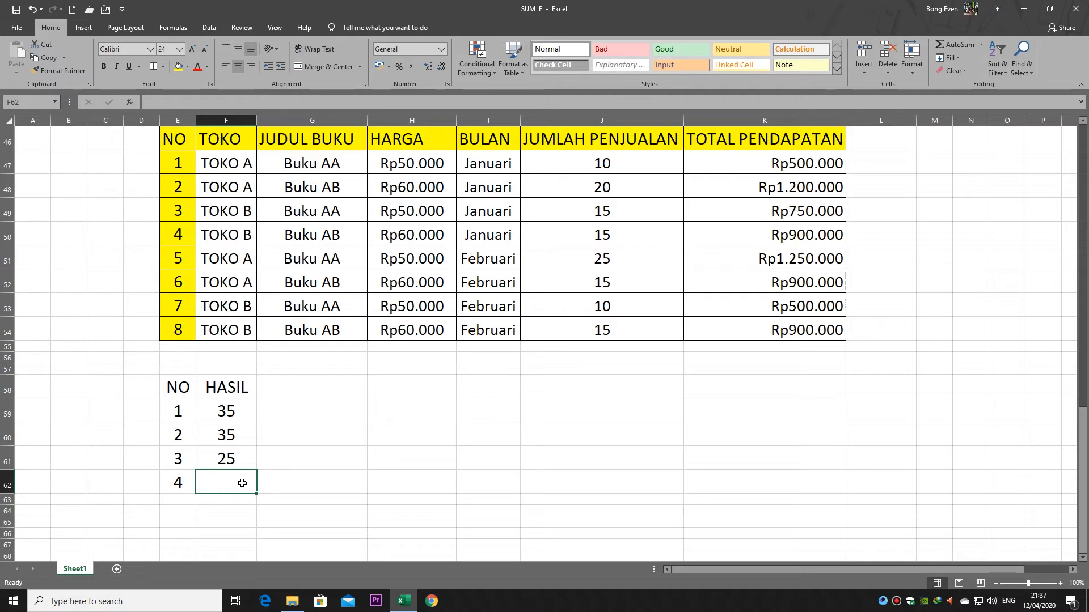
Examine the TOTAL PENDAPATAN and JUMLAH PENJUALAN columns, rows 47 to 54, as possible sum ranges for the fourth HASIL result.
drag(800, 158, 784, 332)
click(784, 332)
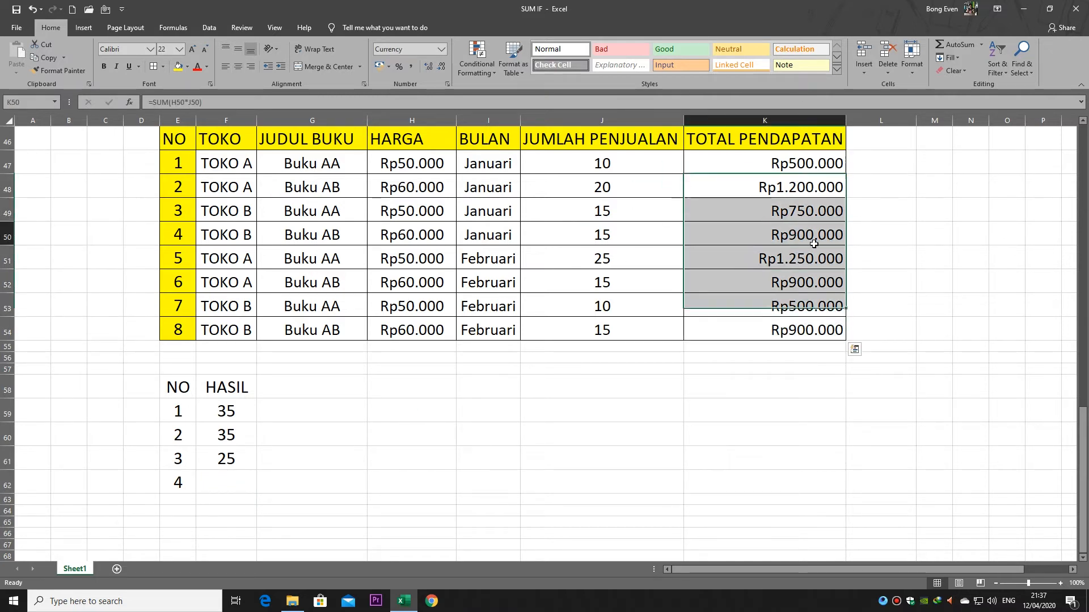
drag(808, 161, 788, 329)
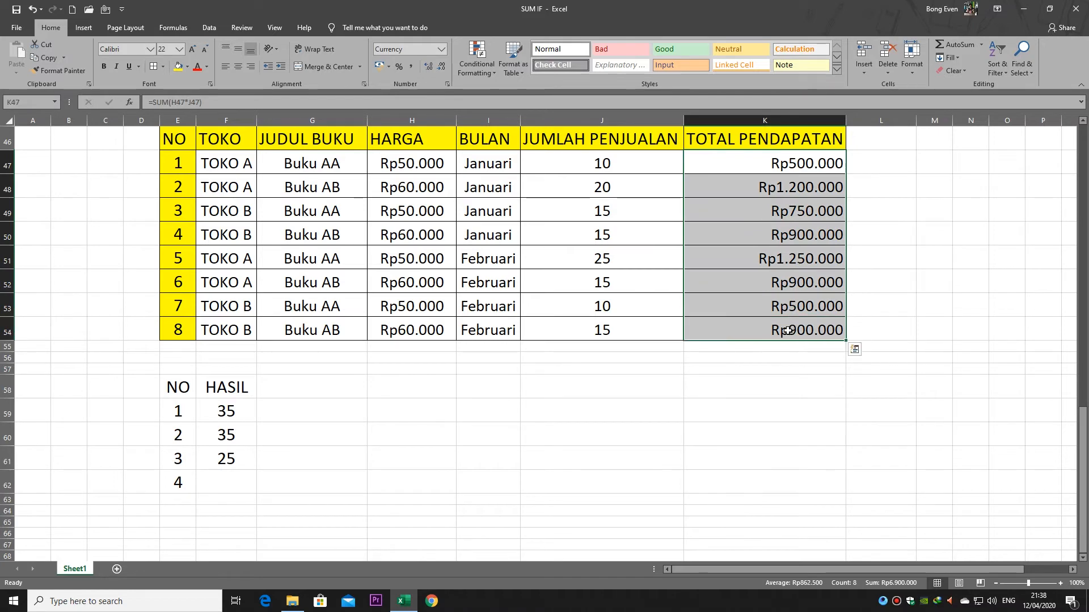
click(327, 411)
click(236, 485)
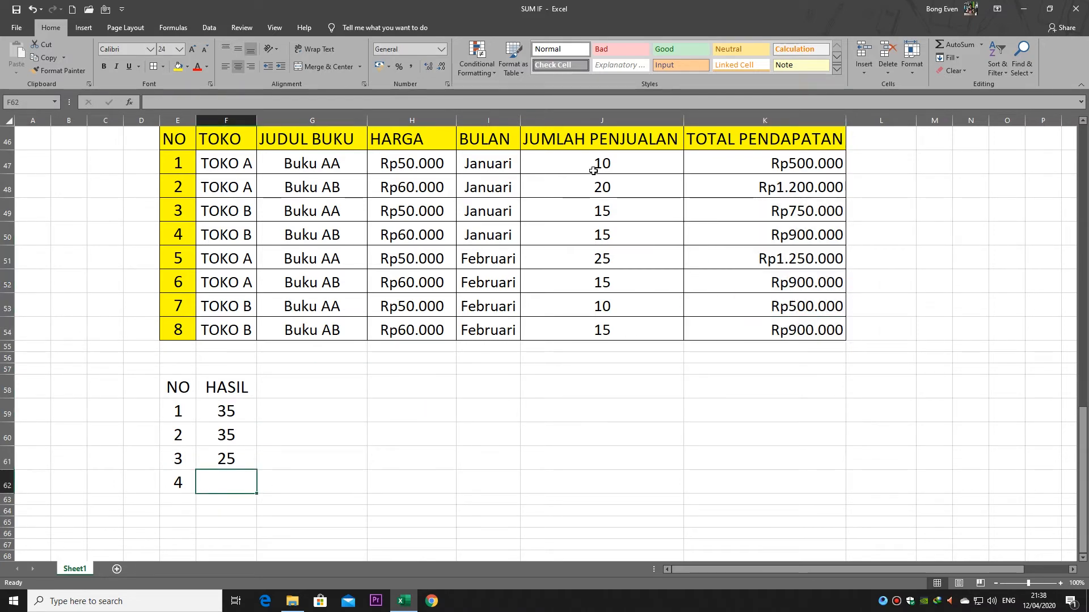
drag(594, 168, 600, 327)
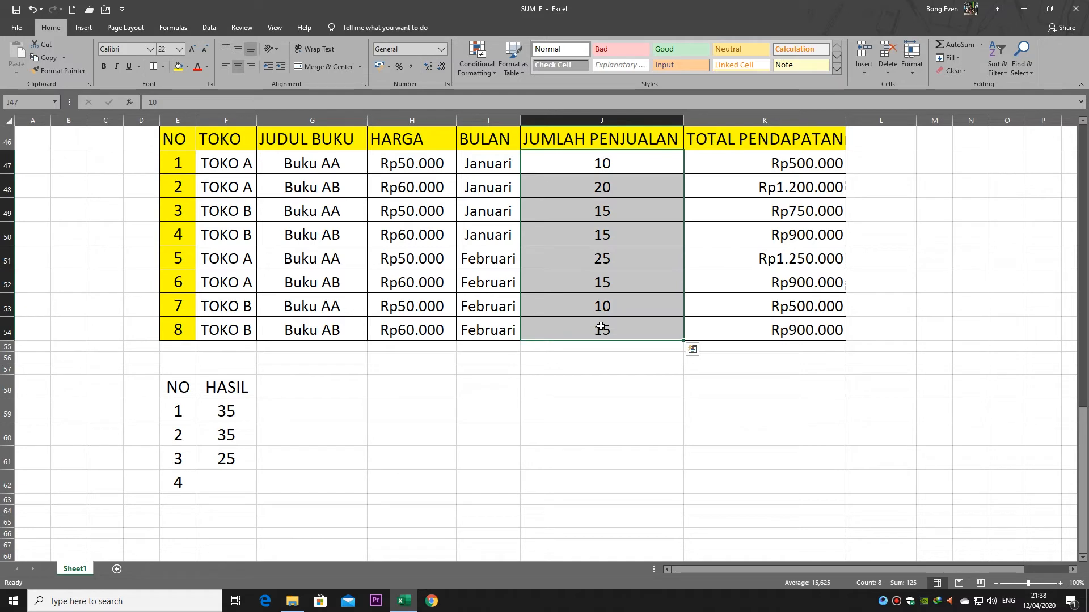
drag(808, 167, 795, 346)
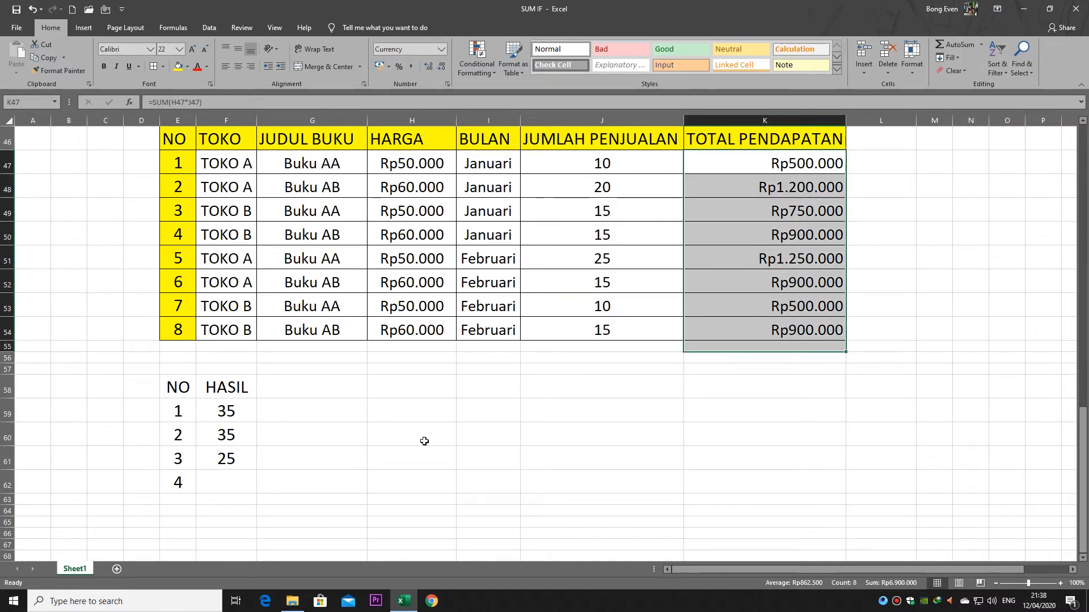
Start a SUMIFS formula in F62 with the TOTAL PENDAPATAN values K47:K54 as the sum range.
click(227, 486)
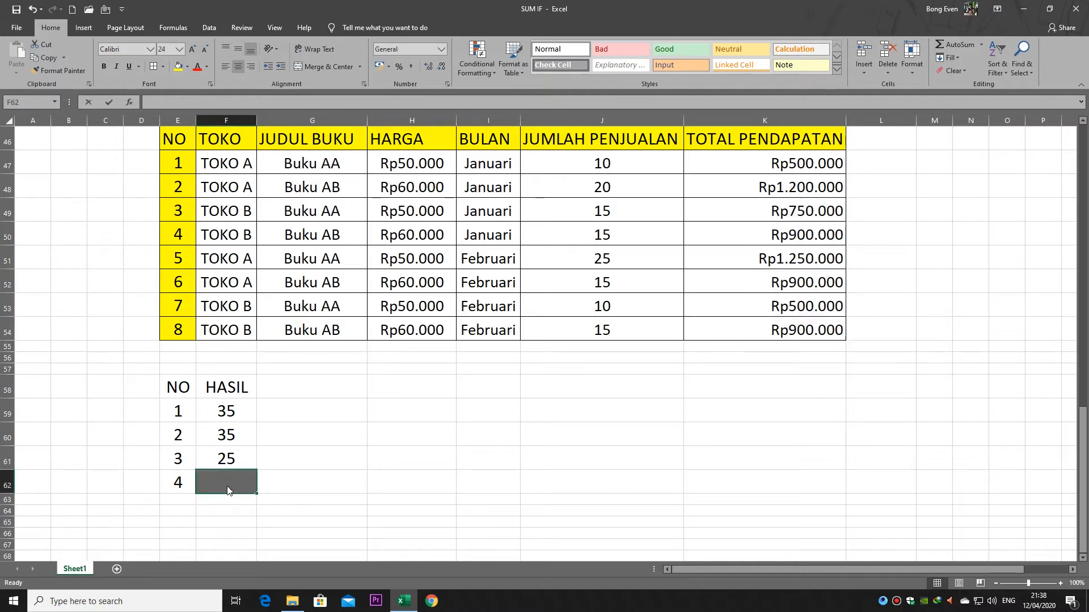
text(=sumifs)
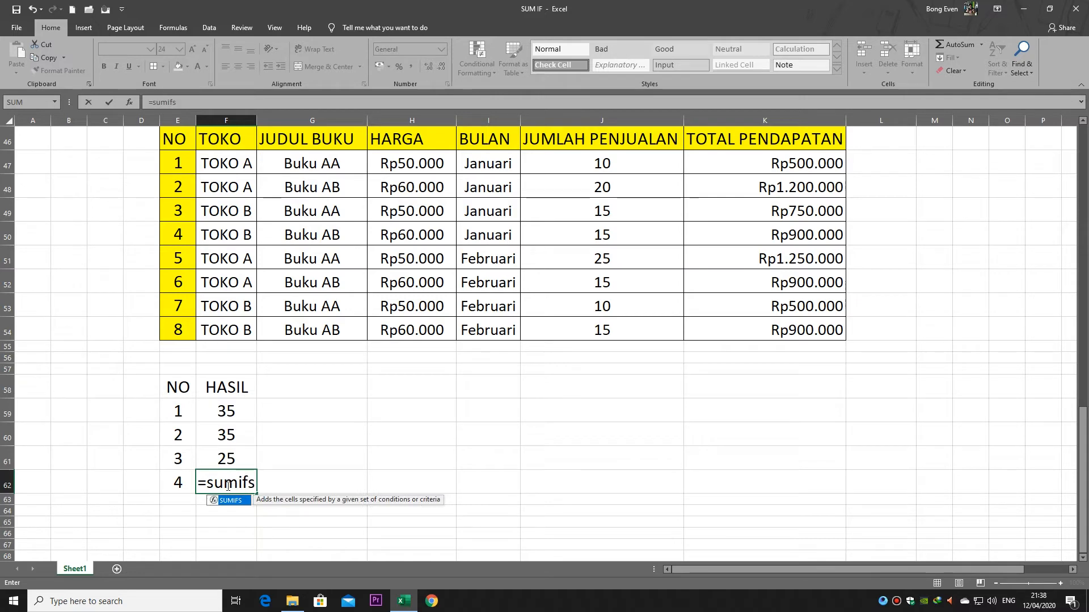
text(()
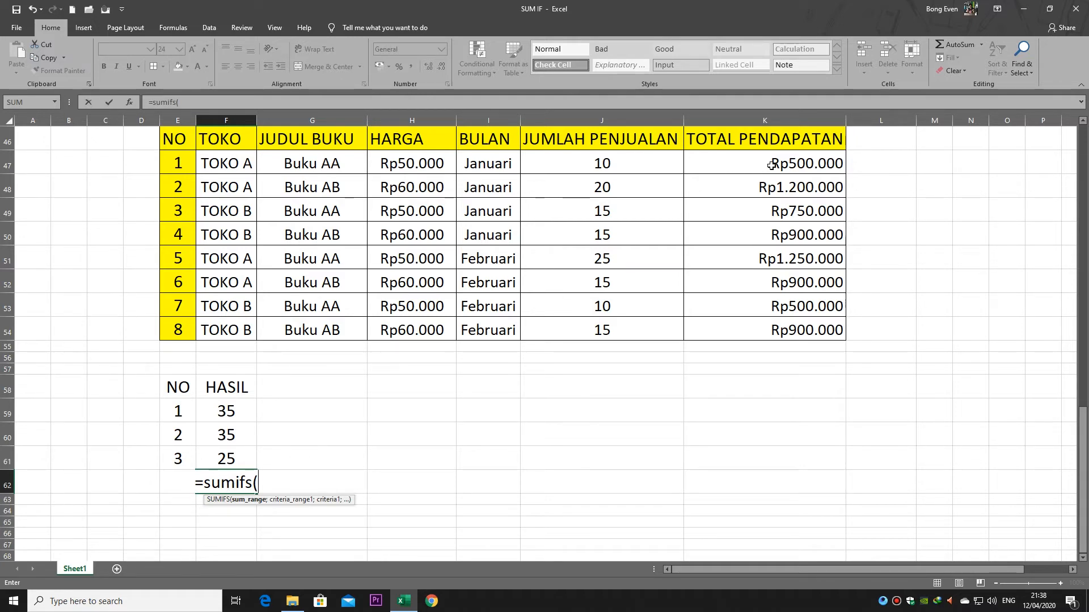
drag(771, 165, 766, 323)
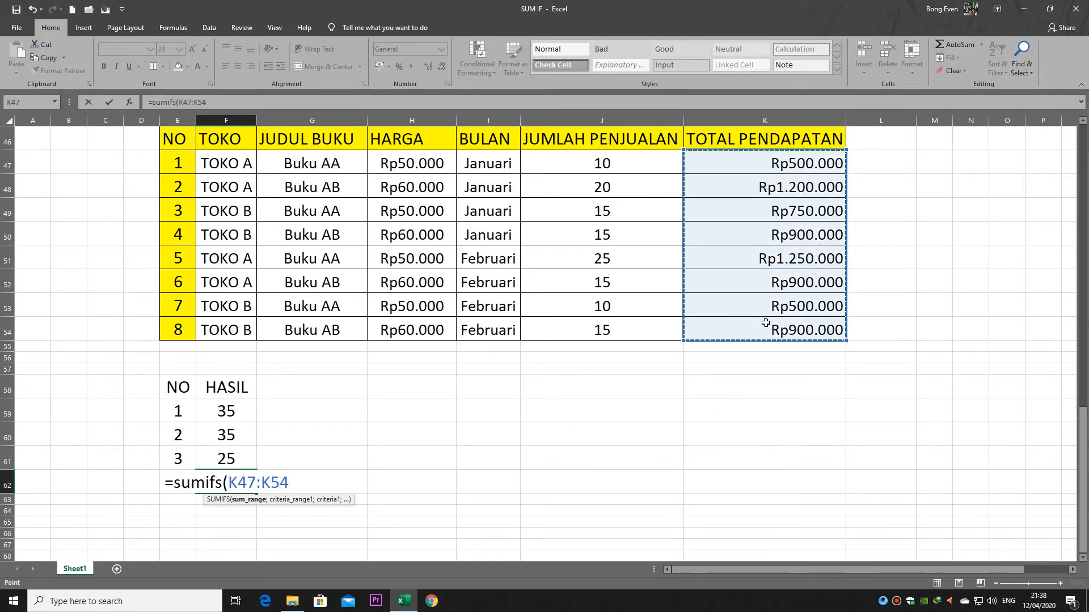
text(;)
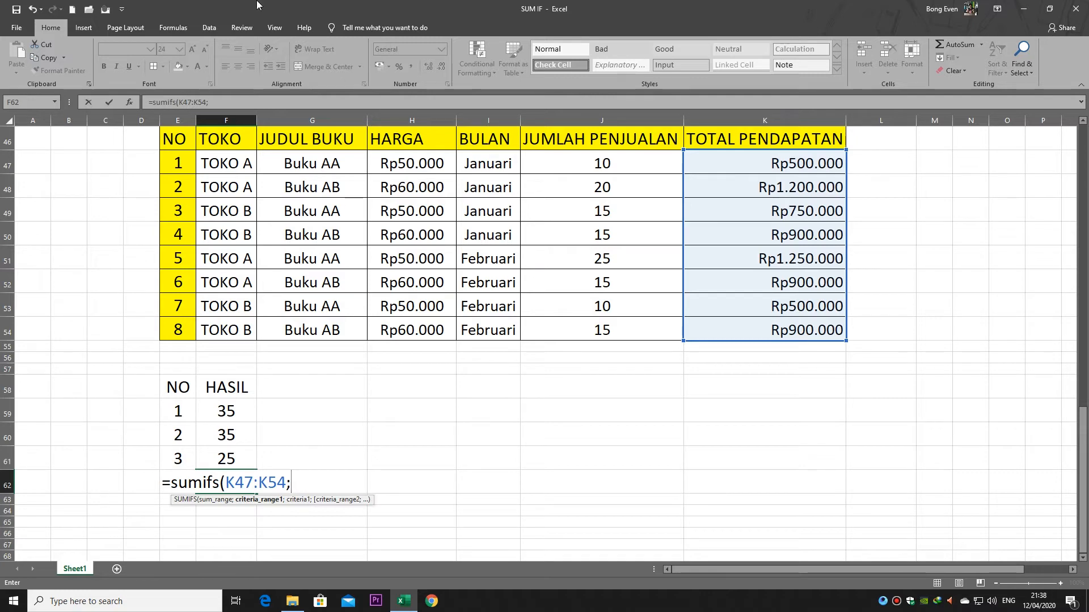
Add the JUDUL BUKU range G47:G54 with the criterion "Buku AB" to the SUMIFS formula in F62.
drag(309, 165, 313, 328)
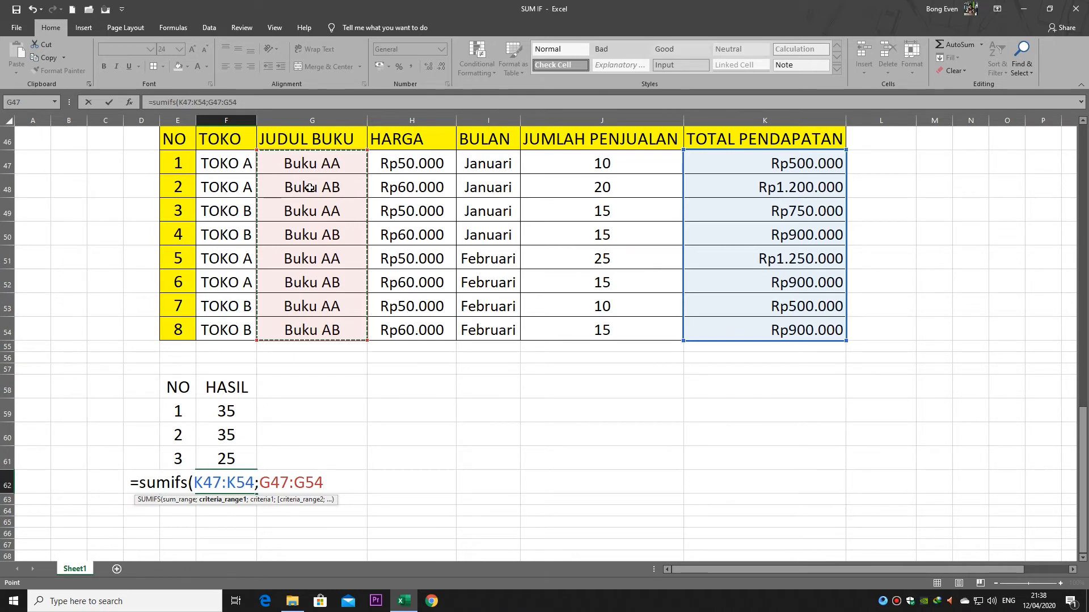
text(;")
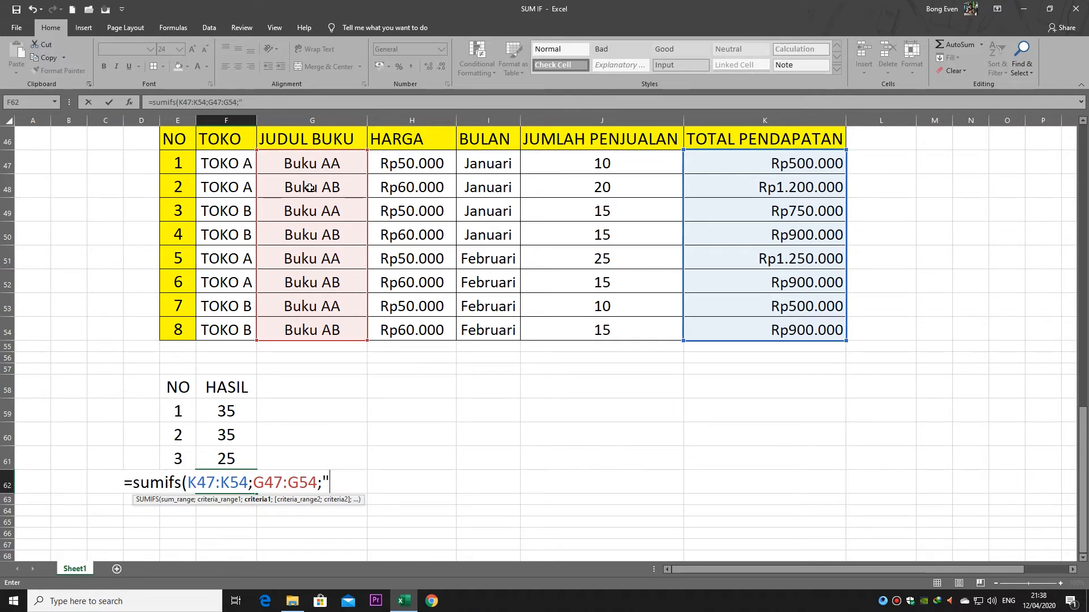
text(Bu)
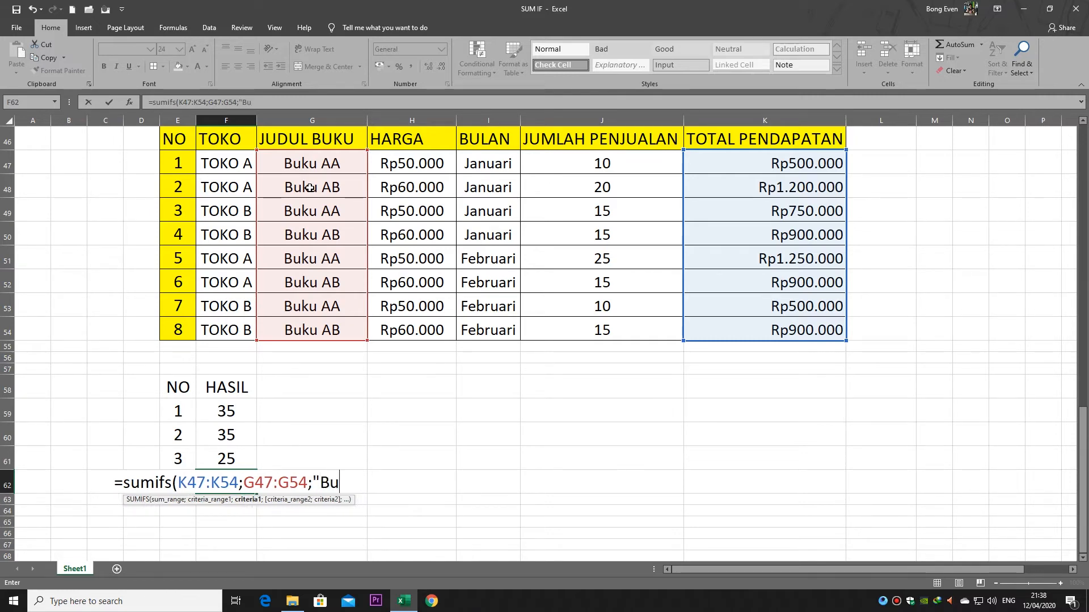
text(ku AB)
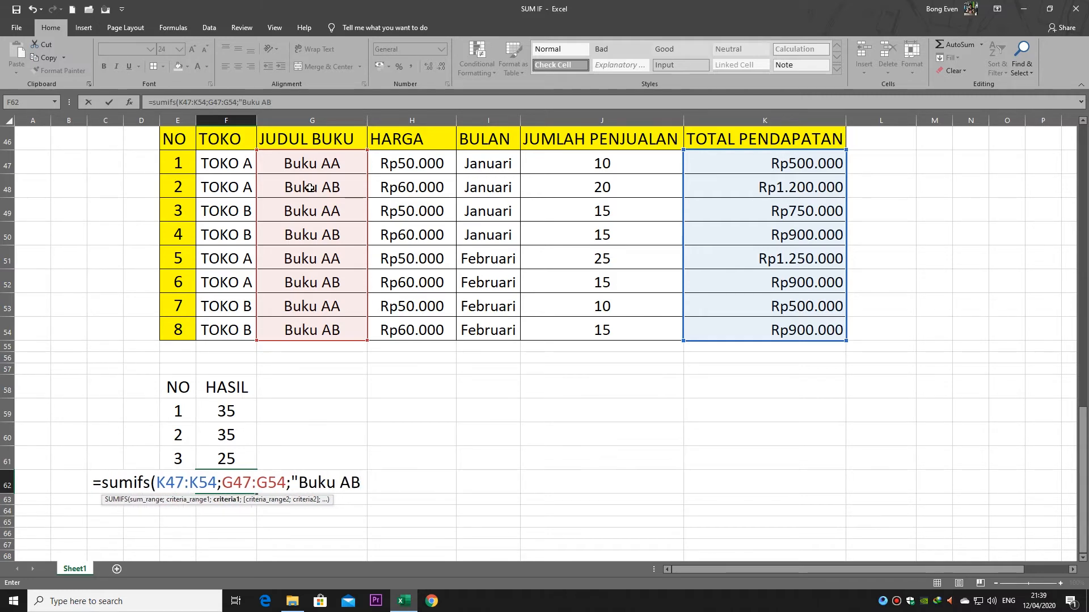
text(")
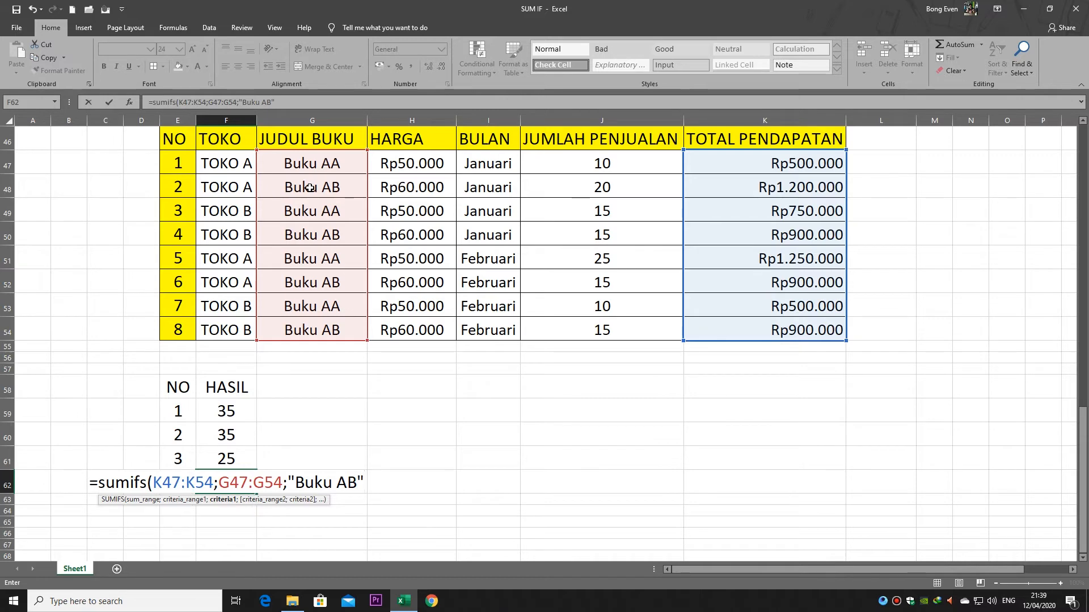
text(;)
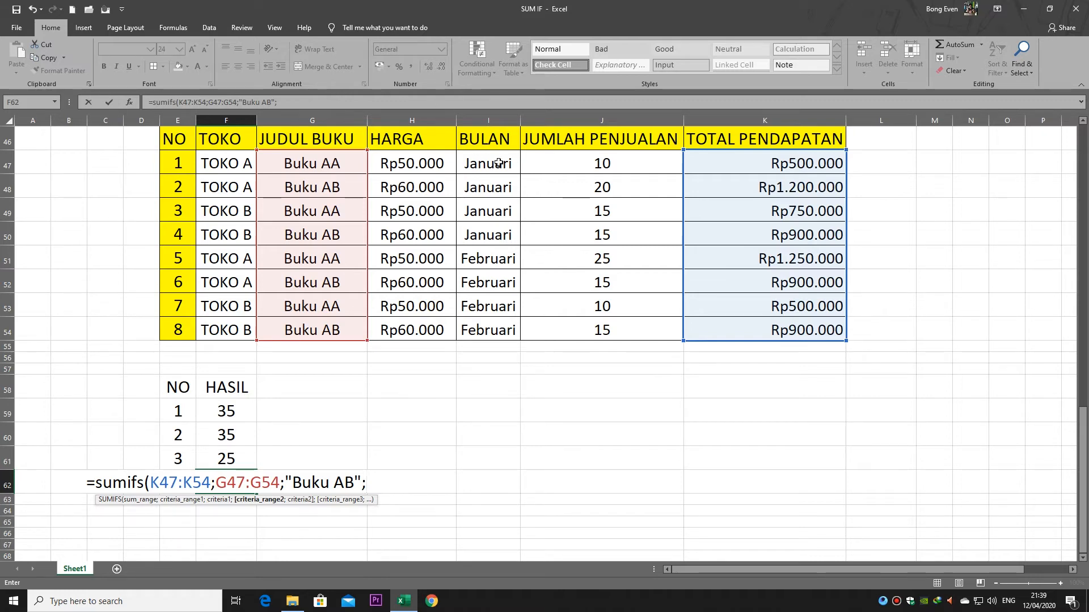
Add the BULAN range I47:I54 with the criterion "Februari" and close the SUMIFS formula's parenthesis in F62.
drag(499, 164, 496, 250)
drag(494, 313, 495, 323)
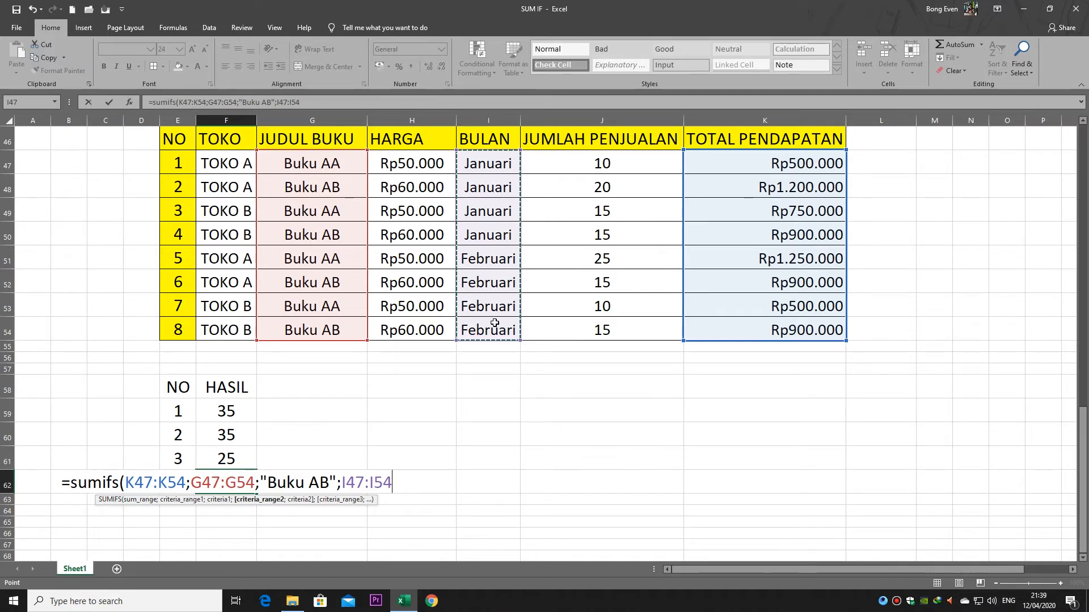
text(;)
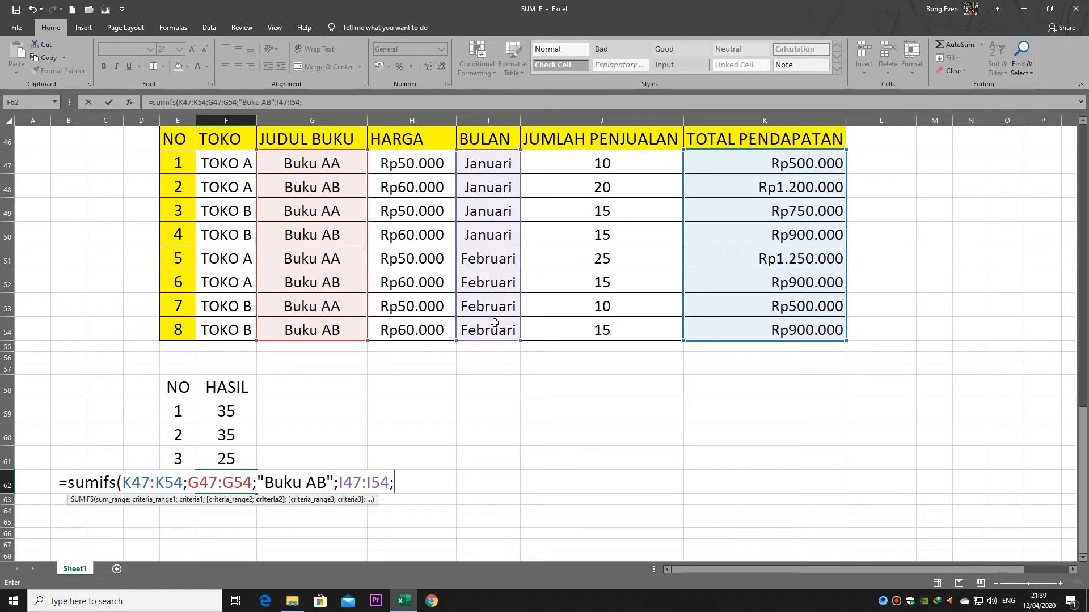
text("Fe)
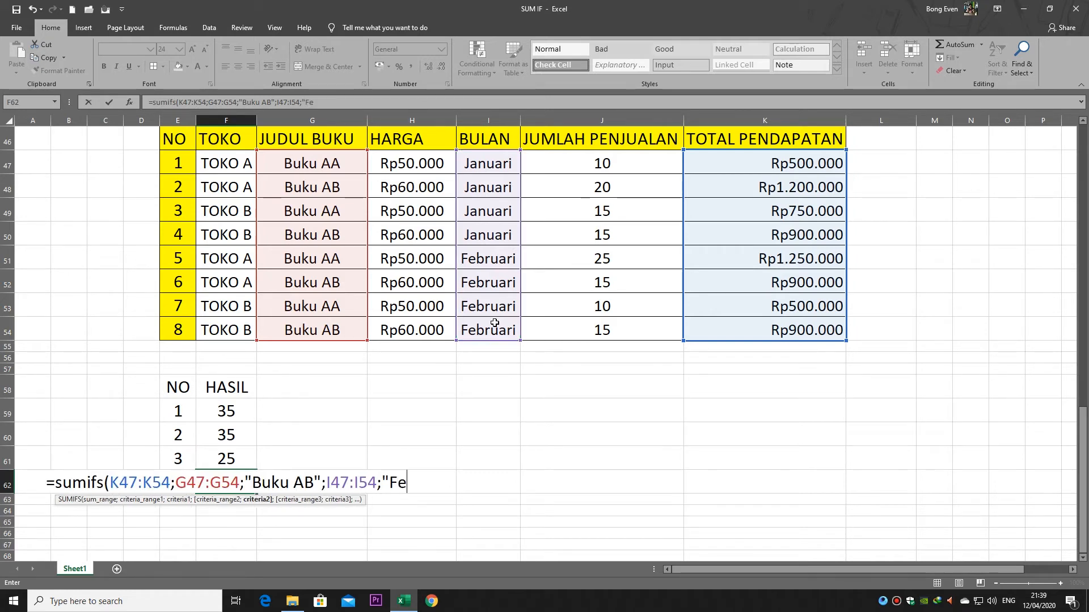
text(bruari)
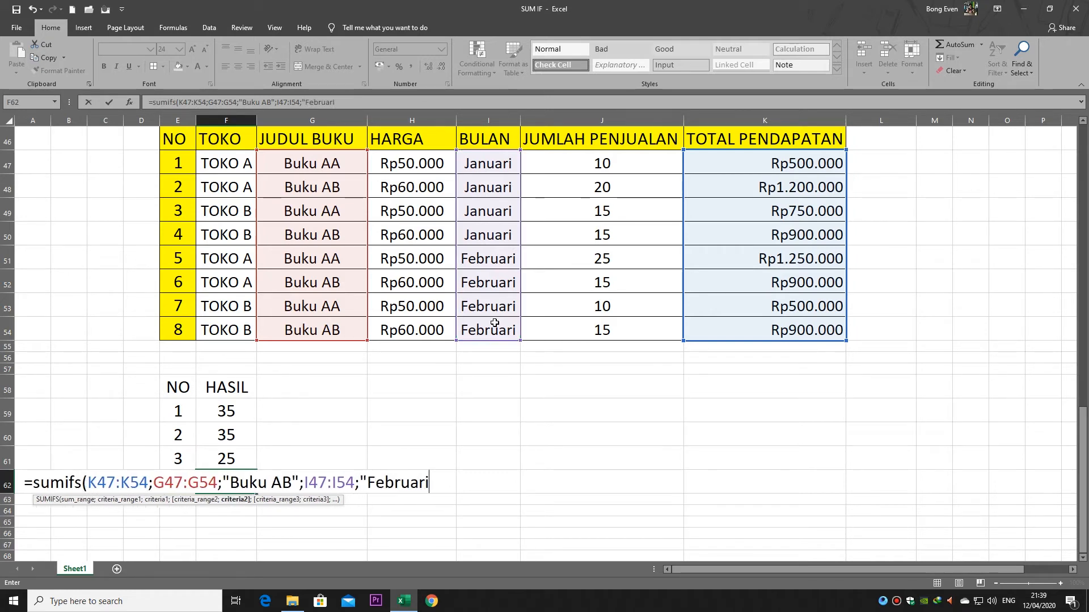
text(")
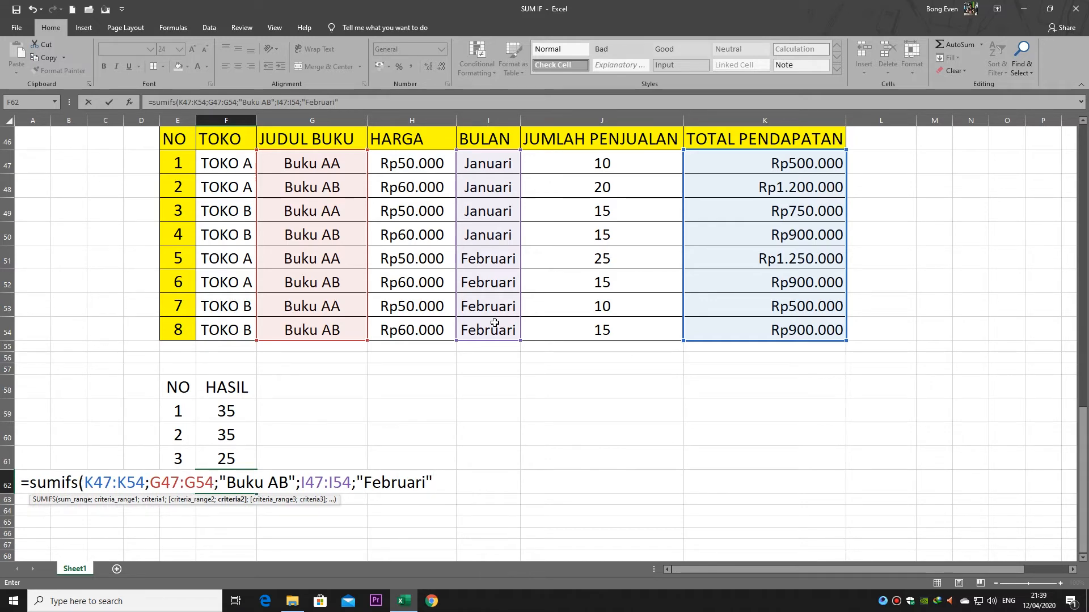
text())
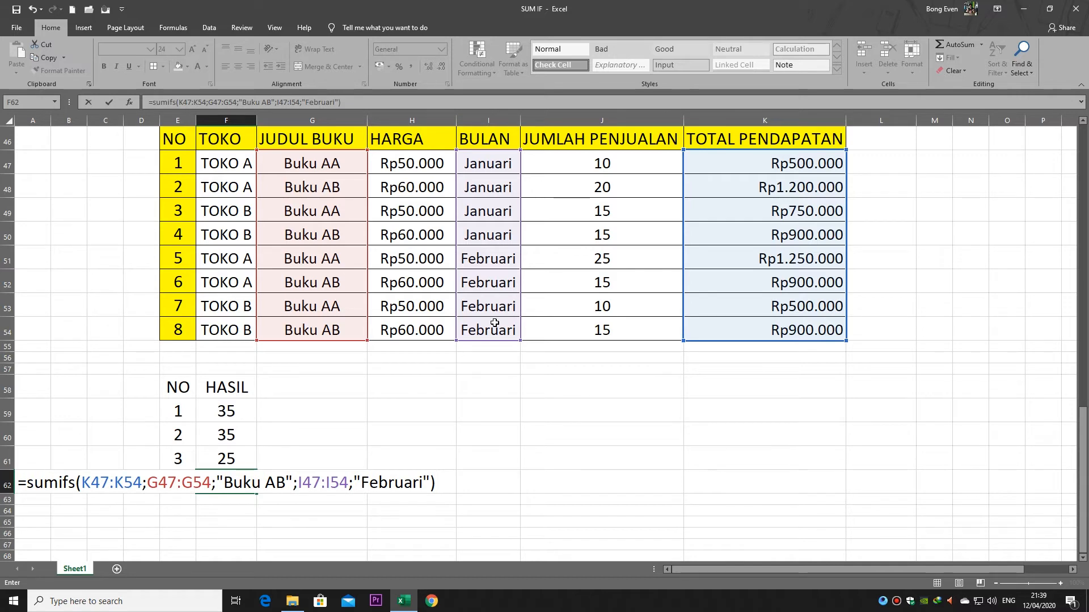
Replace the K47:K54 sum range with H62 in the result 4 SUMIFS formula and commit it.
drag(83, 482, 143, 482)
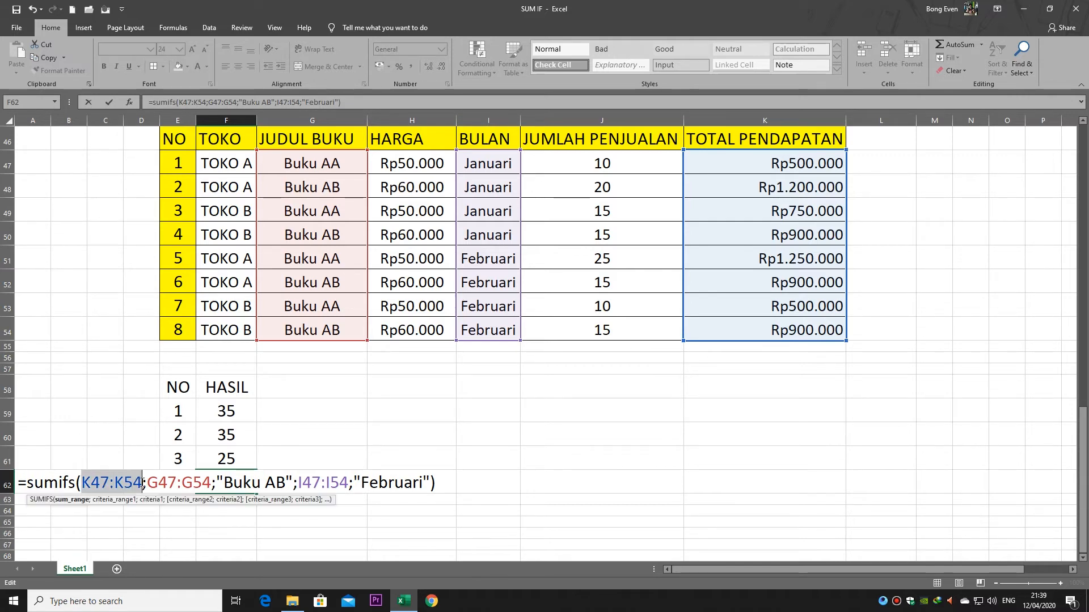
click(418, 488)
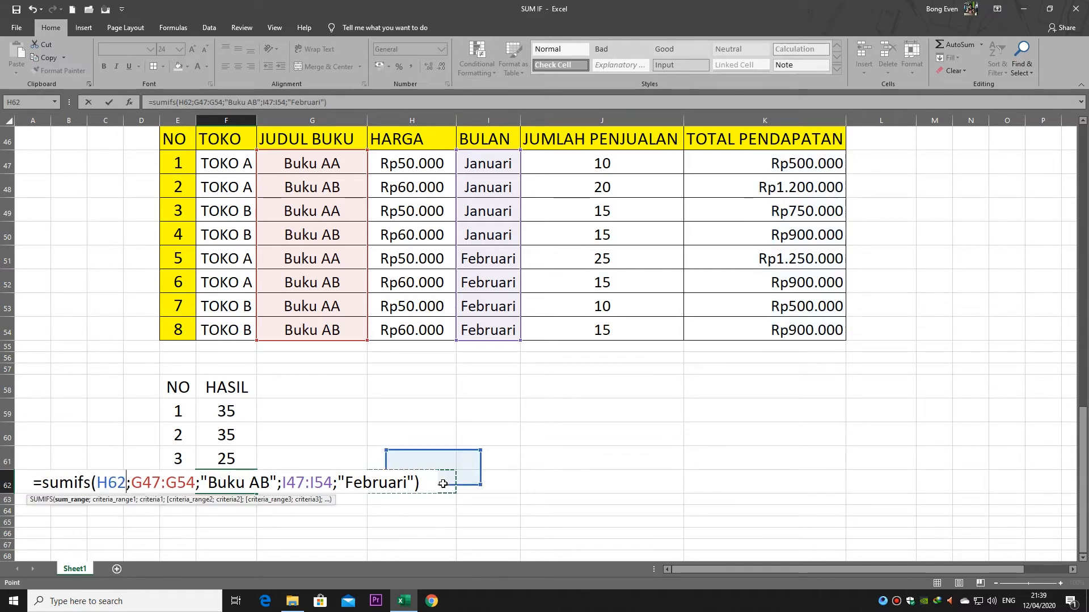
click(37, 483)
key(Return)
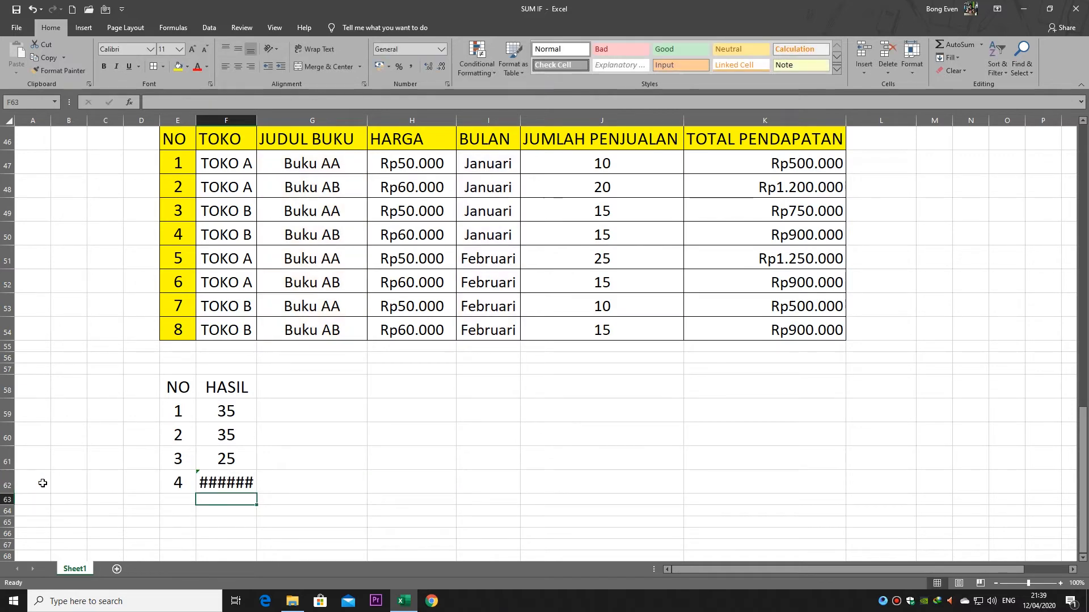
Widen column F so the result in F62 fits in its cell.
click(221, 483)
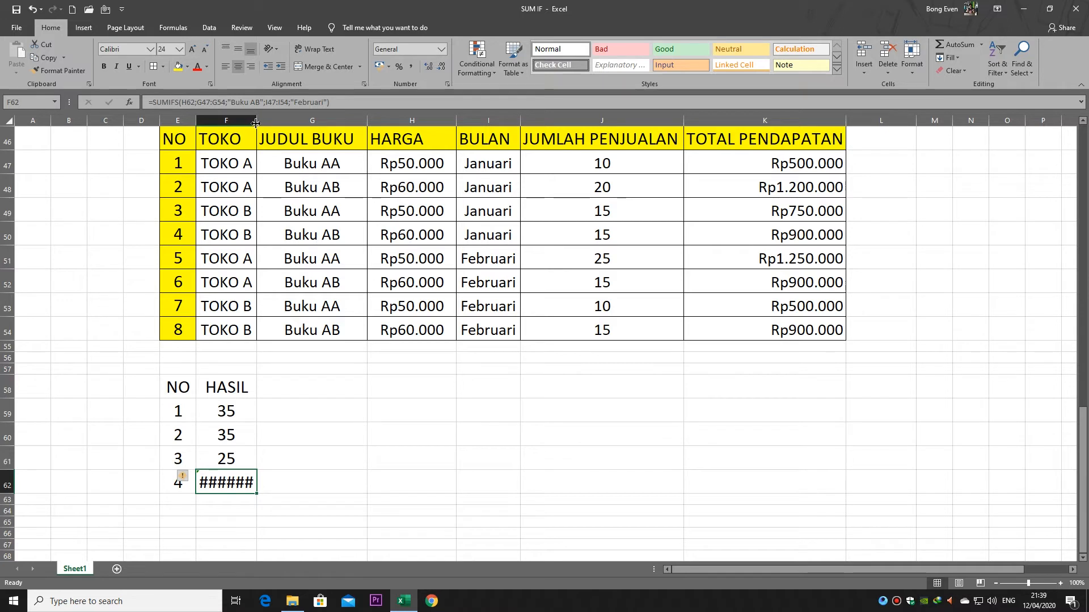
drag(255, 123, 286, 122)
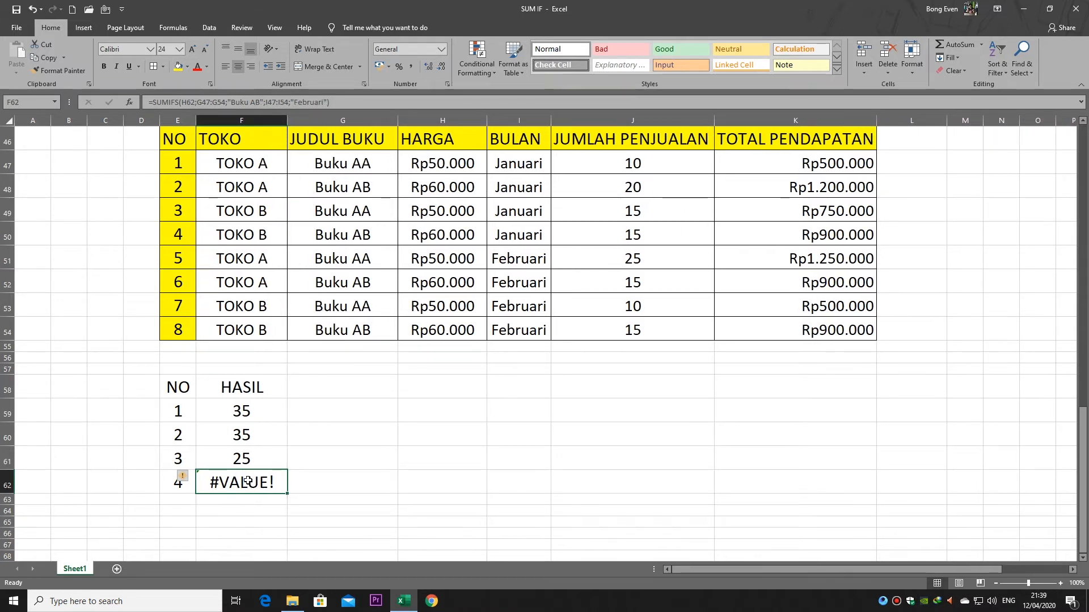
Replace H62 with K47:K54 as the sum range of the SUMIFS formula in F62.
double_click(275, 487)
click(364, 483)
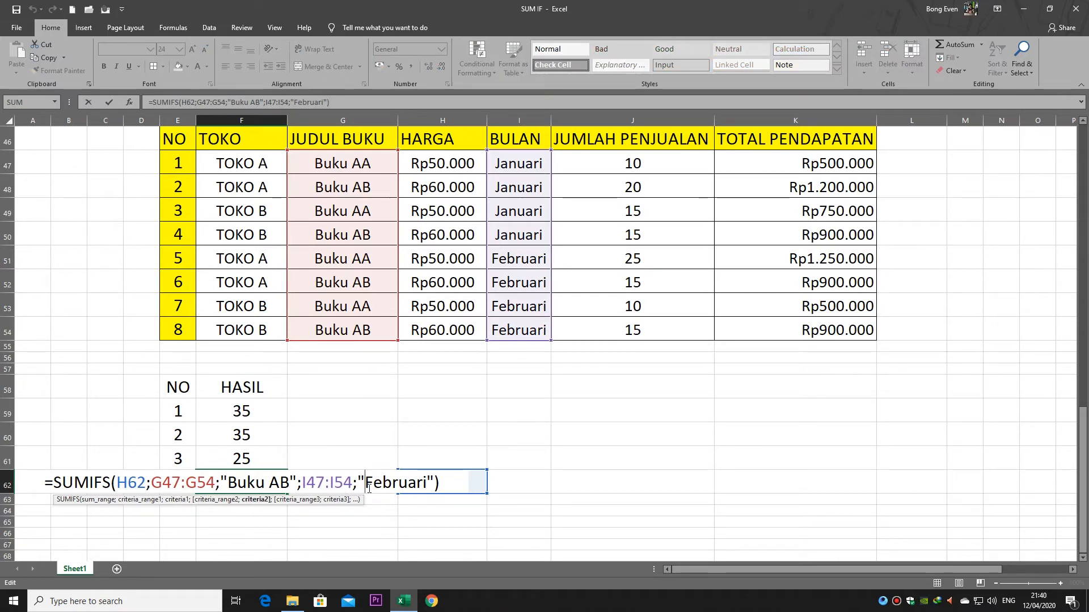
click(121, 485)
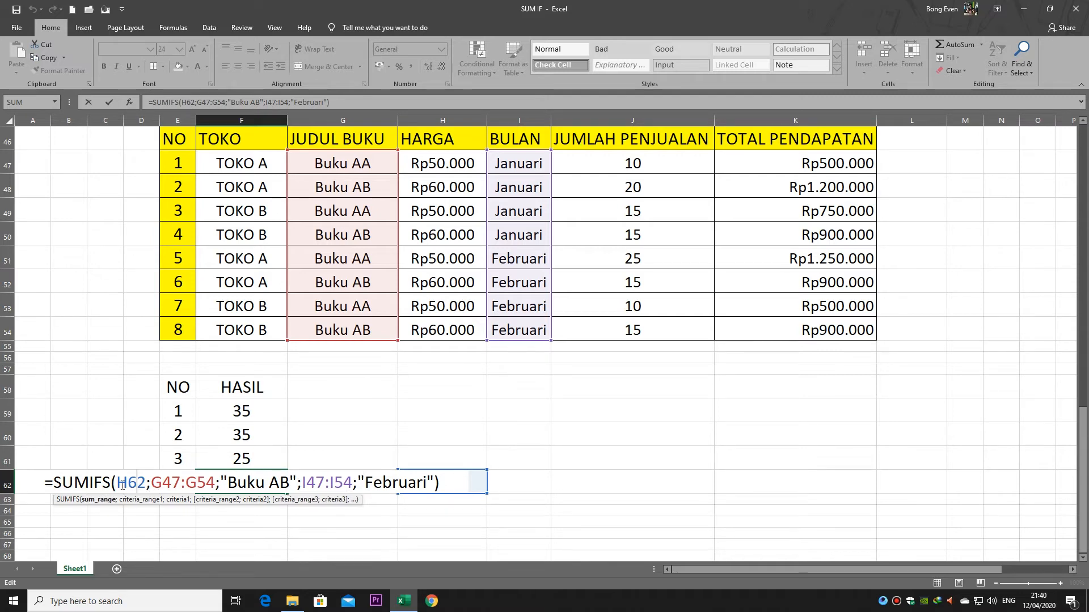
double_click(136, 483)
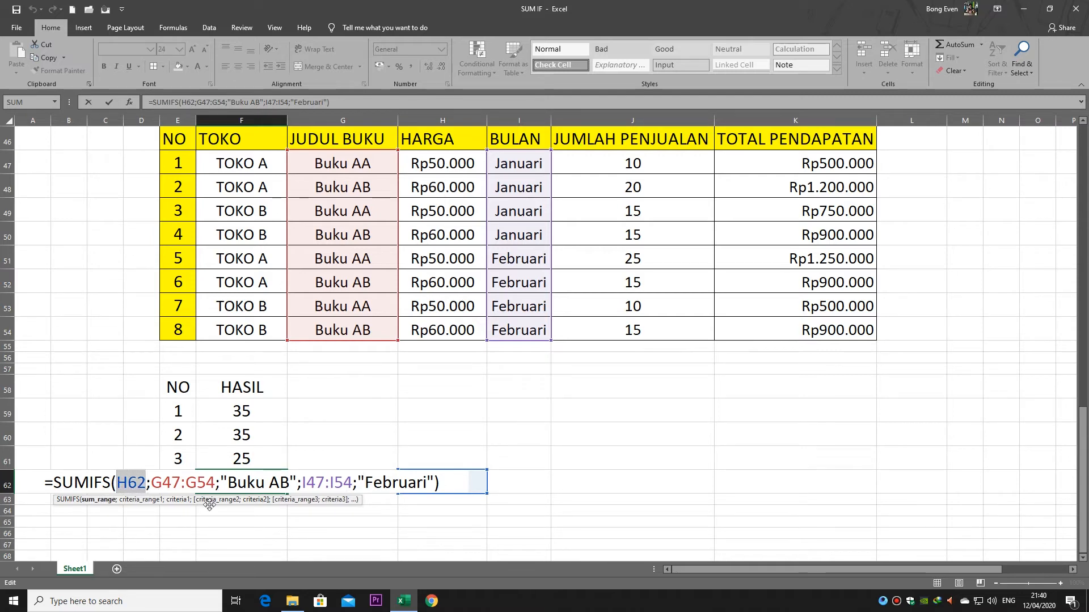
click(119, 483)
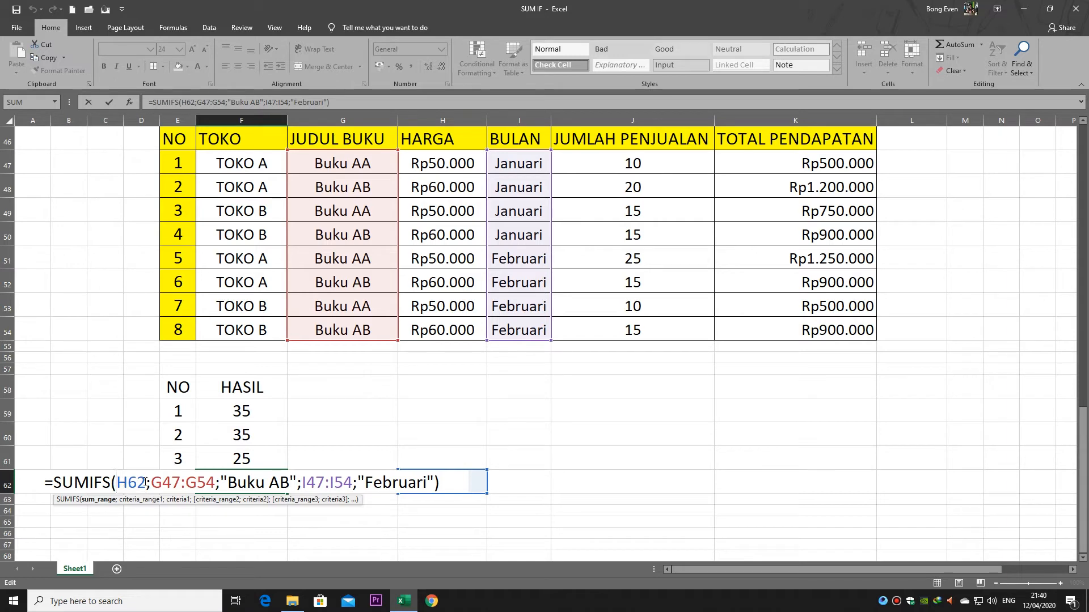
drag(146, 483, 119, 483)
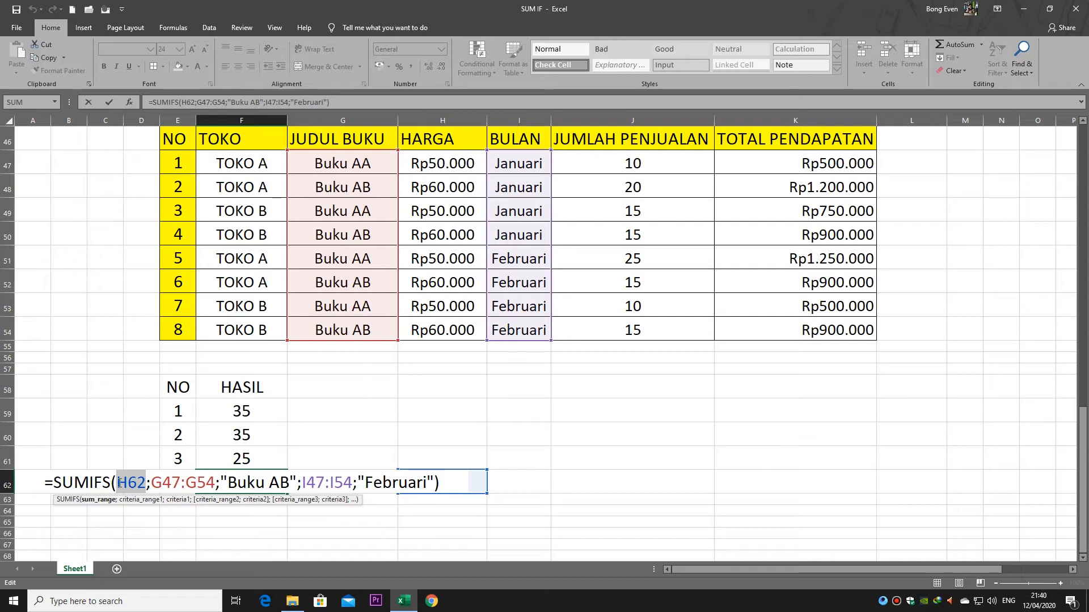
key(BackSpace)
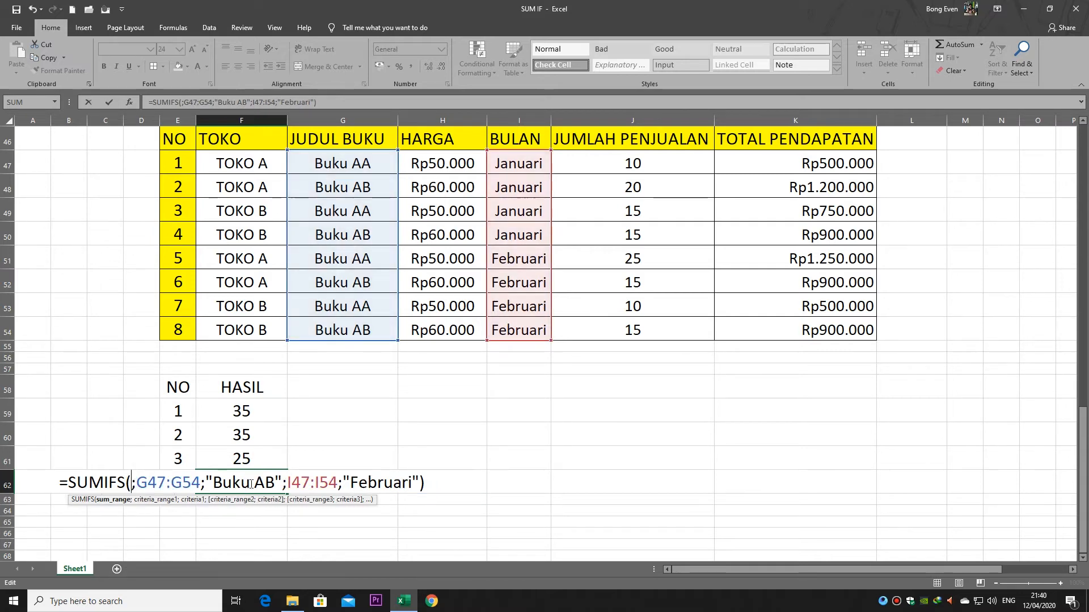
drag(808, 165, 809, 336)
key(Return)
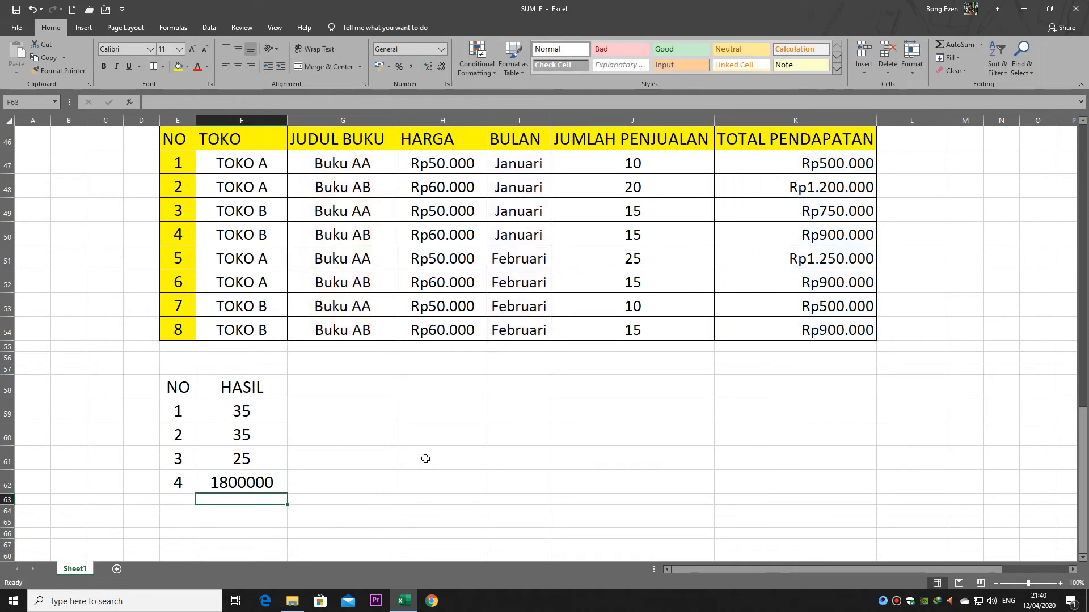
Review the SUMIFS formula in F62, examining its sum range, criteria ranges and criteria in turn.
click(270, 489)
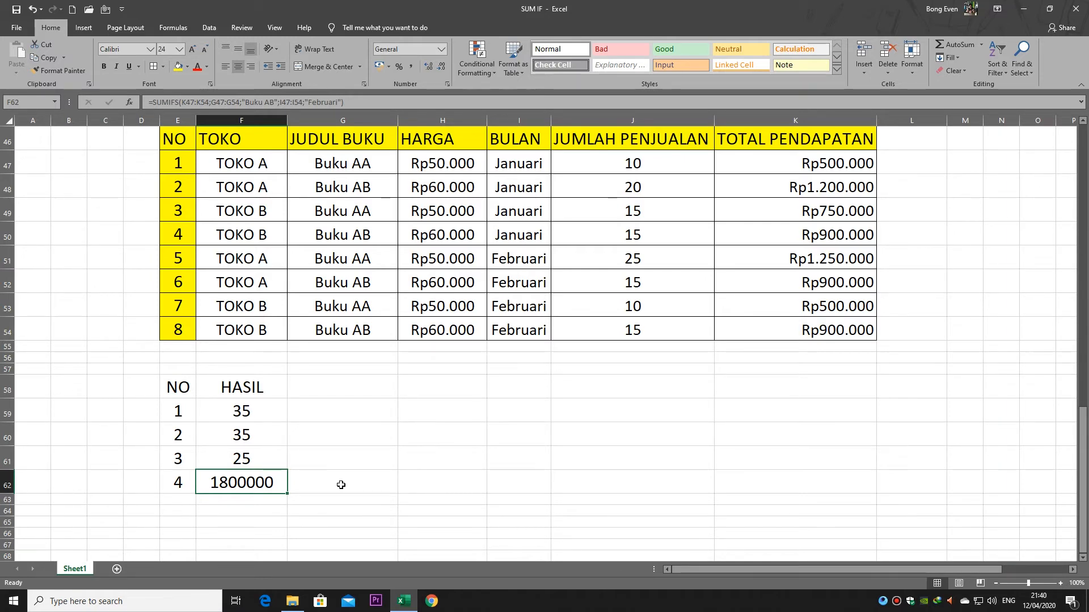
double_click(251, 483)
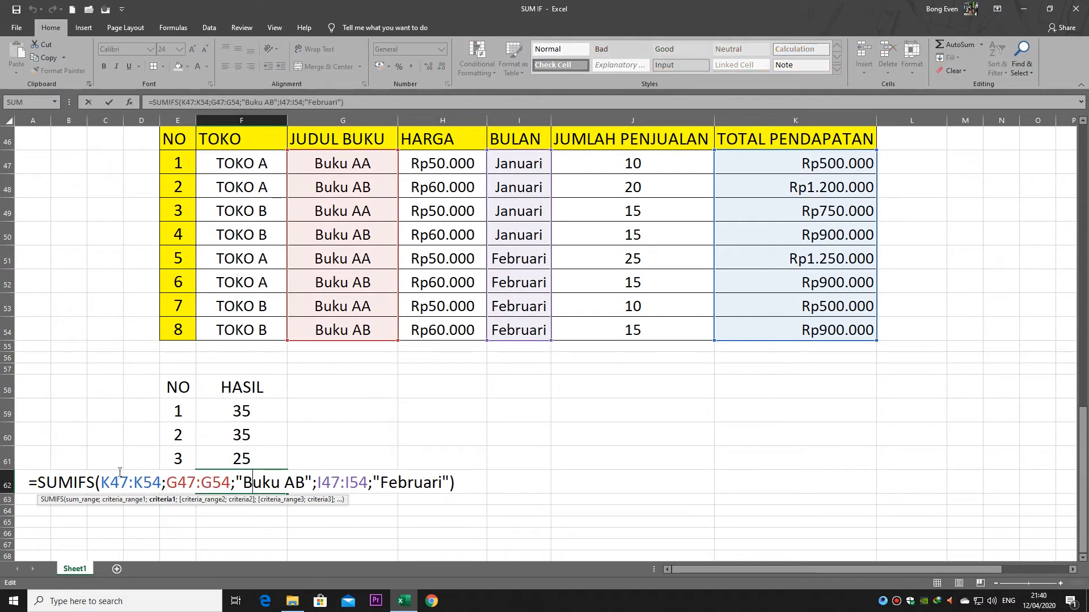
drag(105, 482, 162, 482)
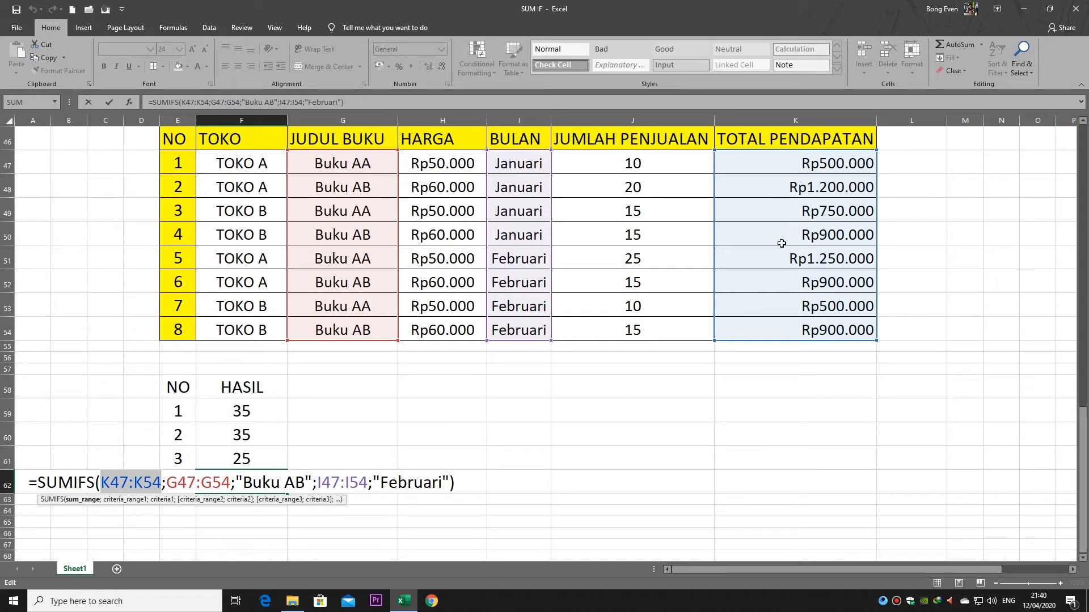
drag(166, 483, 231, 482)
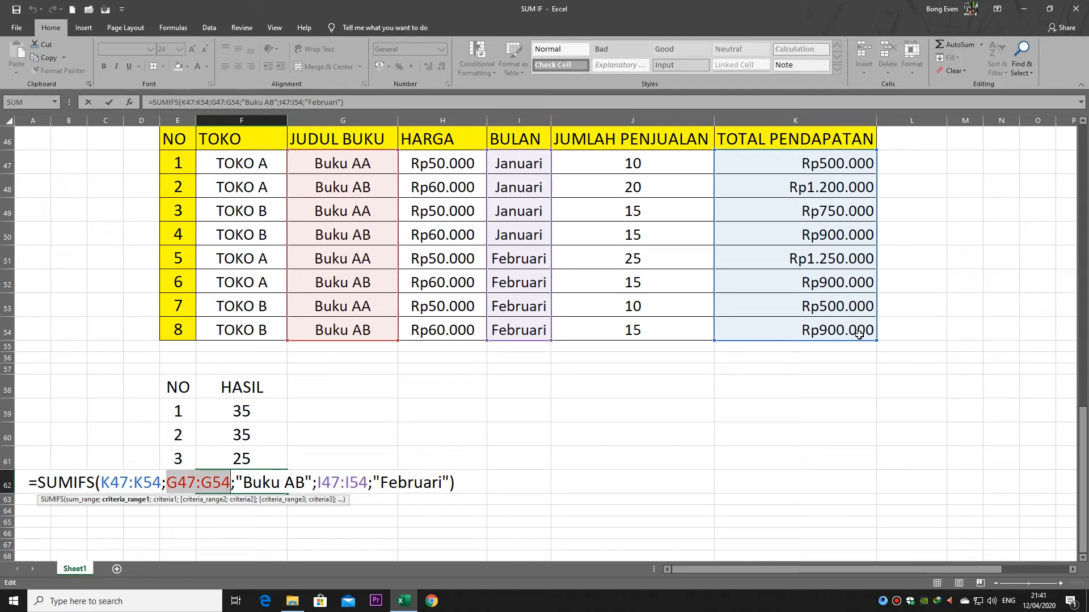
key(Right)
key(Right)
key(Right)
key(Right)
key(Right)
key(Right)
key(Right)
key(Right)
key(Right)
key(Right)
key(Right)
key(Right)
key(Right)
key(Right)
key(Right)
key(Right)
key(Right)
key(Right)
key(Right)
key(Right)
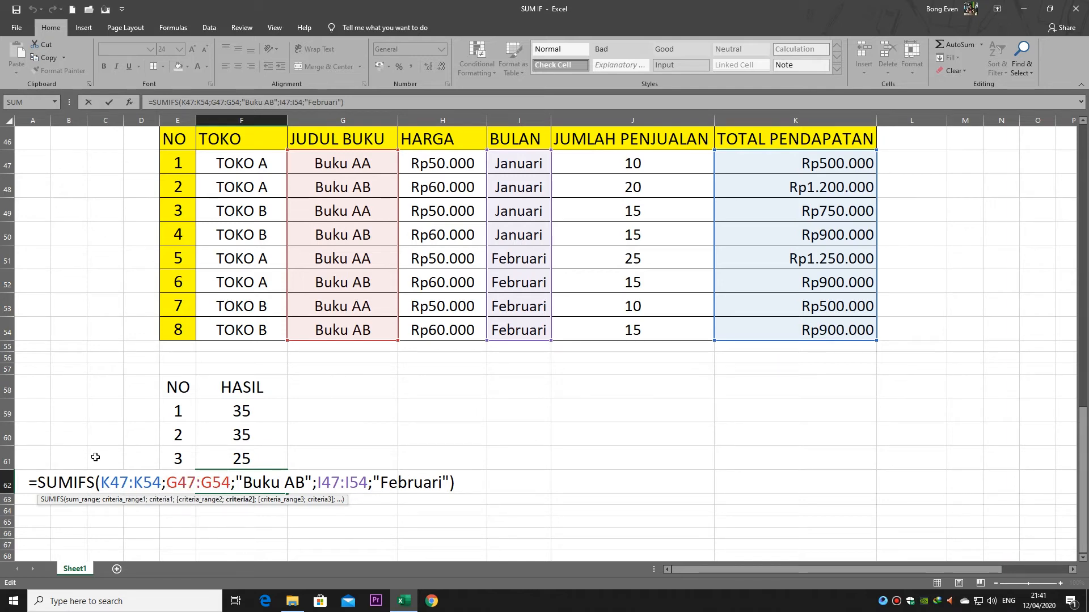
click(71, 482)
key(Return)
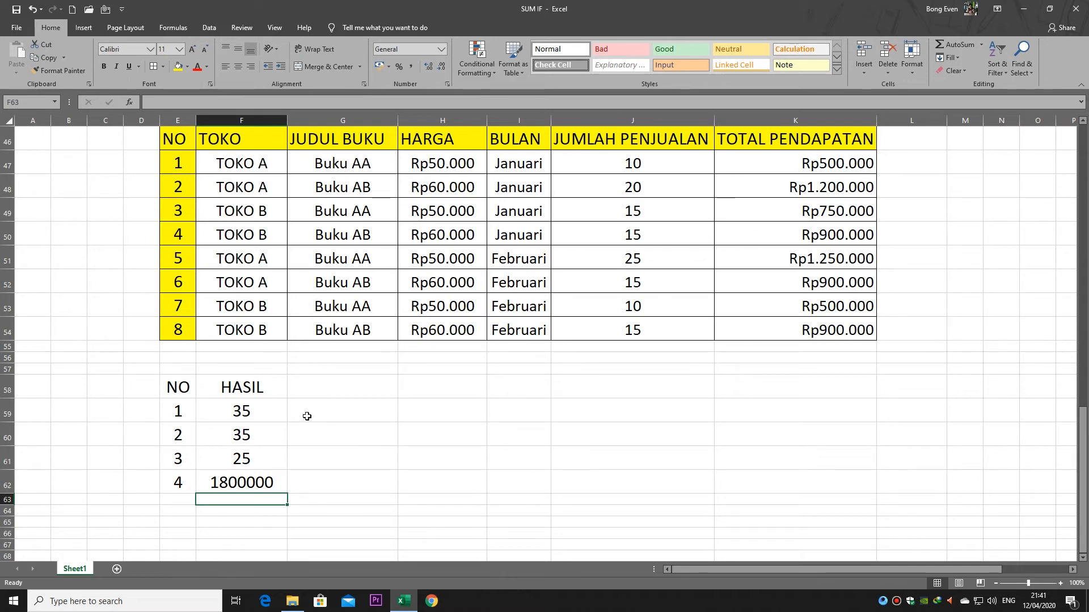
Fill the results table's NO and HASIL headers and its row numbers 1 to 4 with yellow.
drag(169, 388, 180, 485)
click(178, 66)
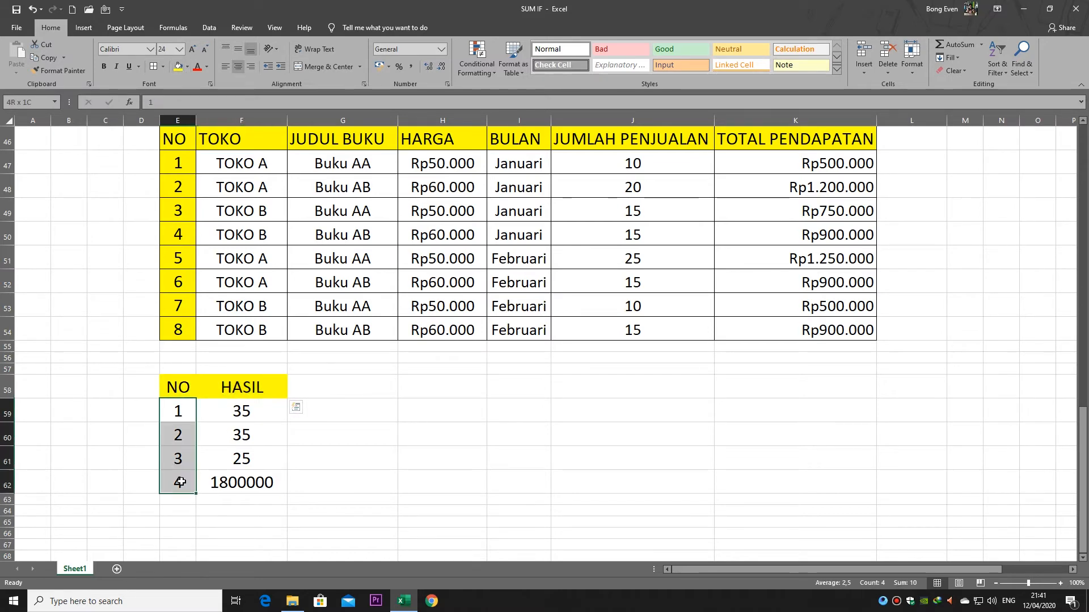
click(180, 66)
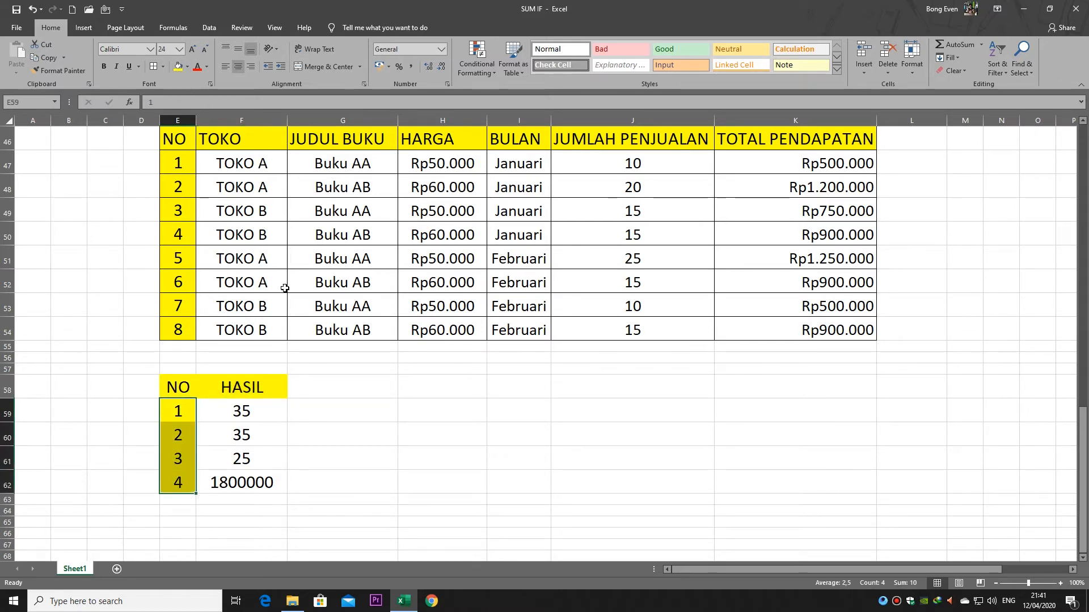
Apply borders to all cells of the results table in E58:F62.
click(255, 432)
drag(192, 398, 256, 475)
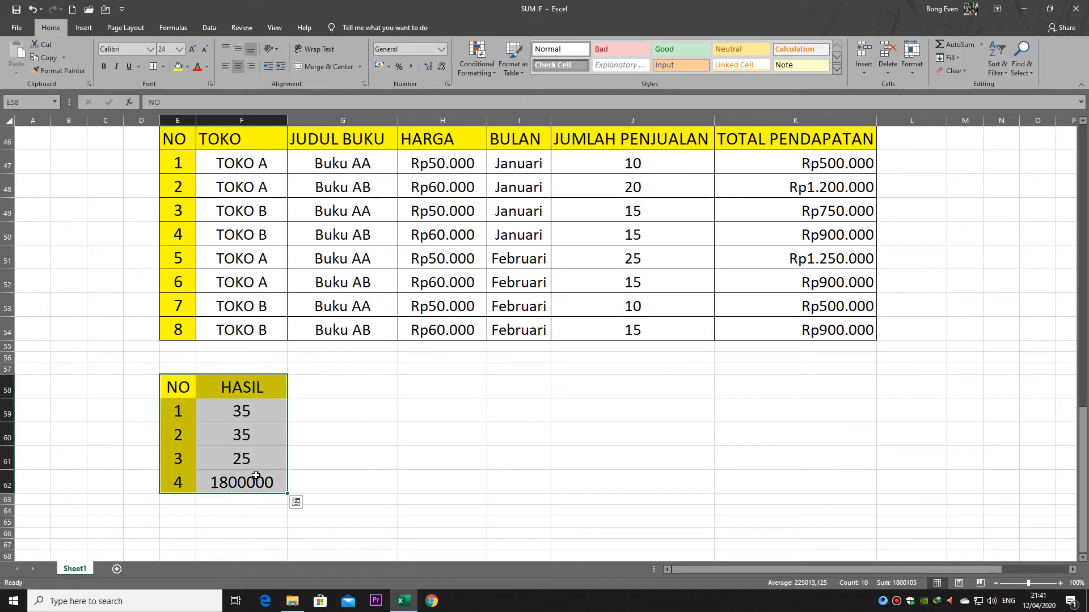
click(157, 66)
click(334, 479)
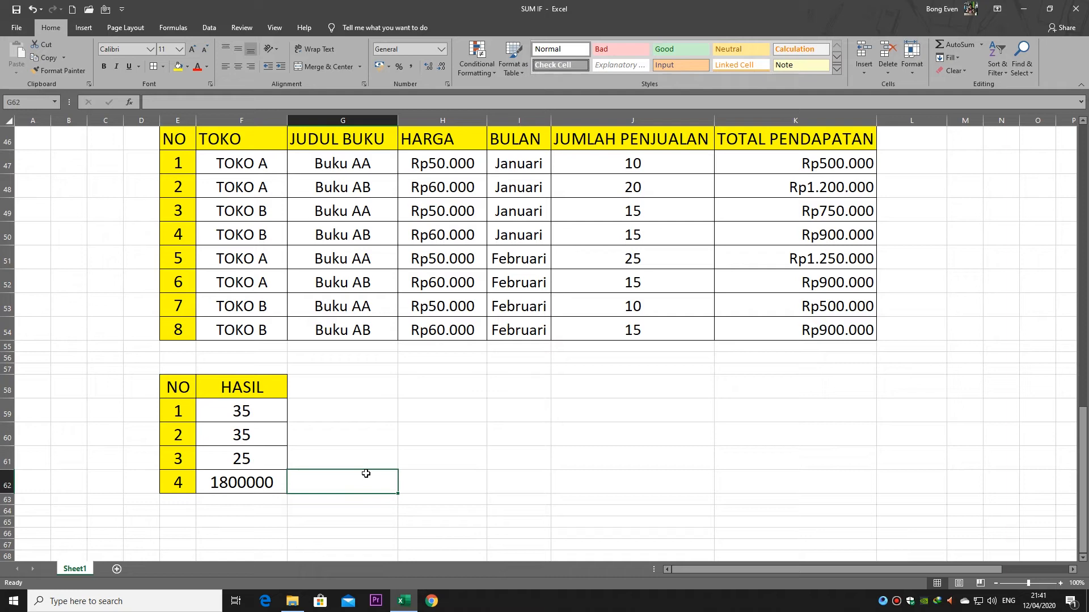
click(440, 454)
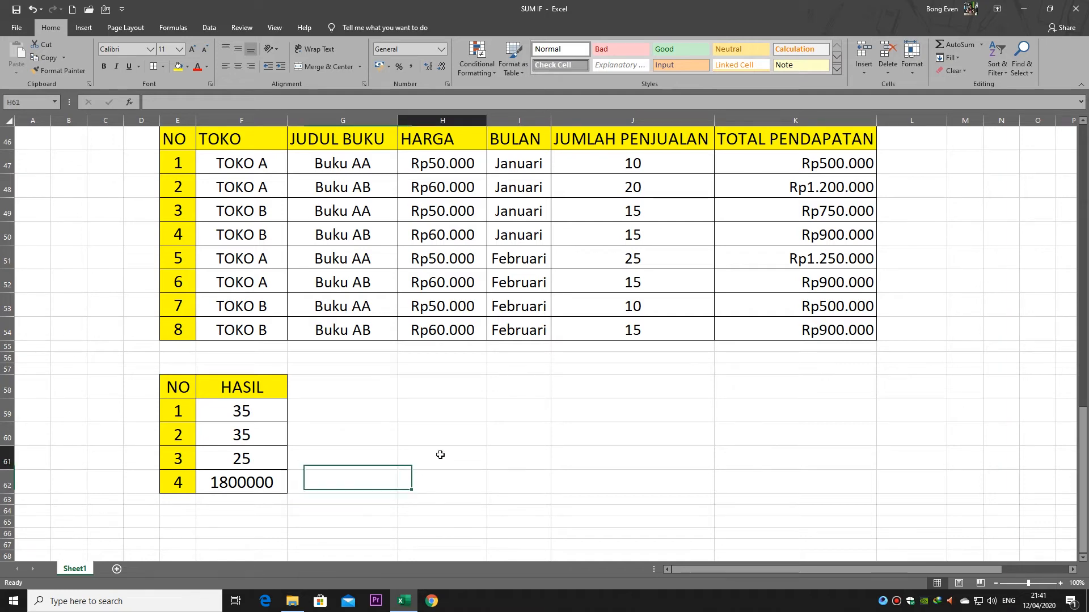
drag(176, 386, 244, 483)
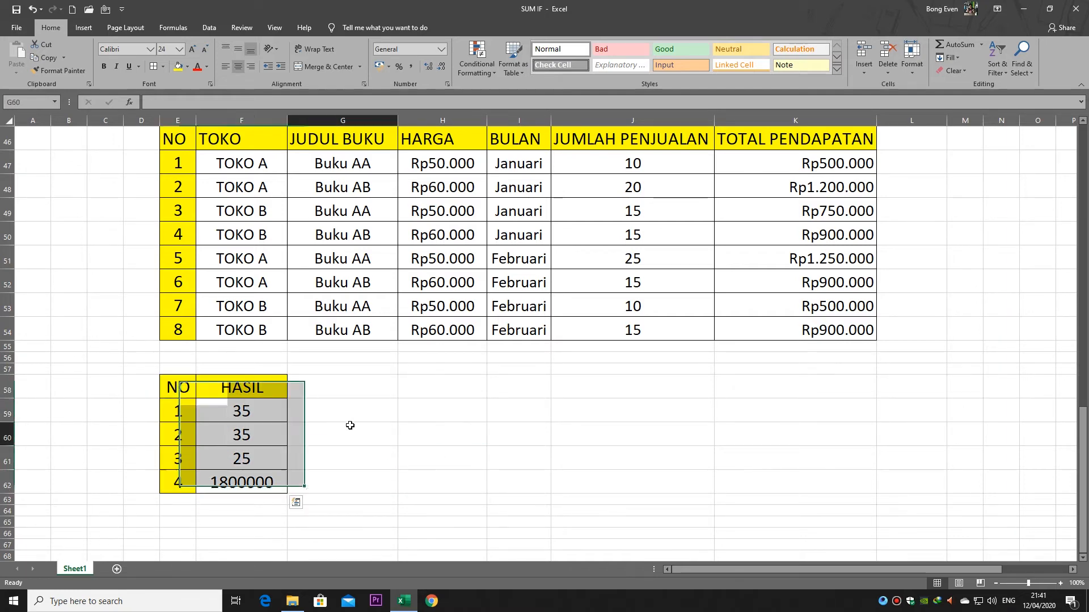
click(349, 425)
click(355, 382)
mouse_move(236, 163)
mouse_down()
mouse_move(238, 187)
mouse_move(827, 340)
mouse_up()
click(567, 407)
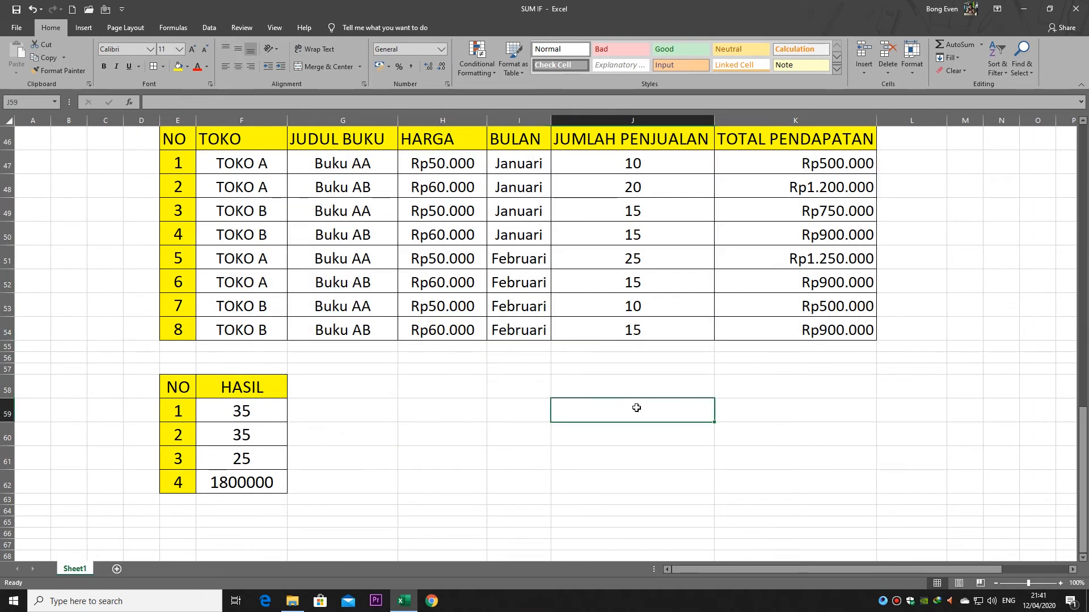
click(441, 426)
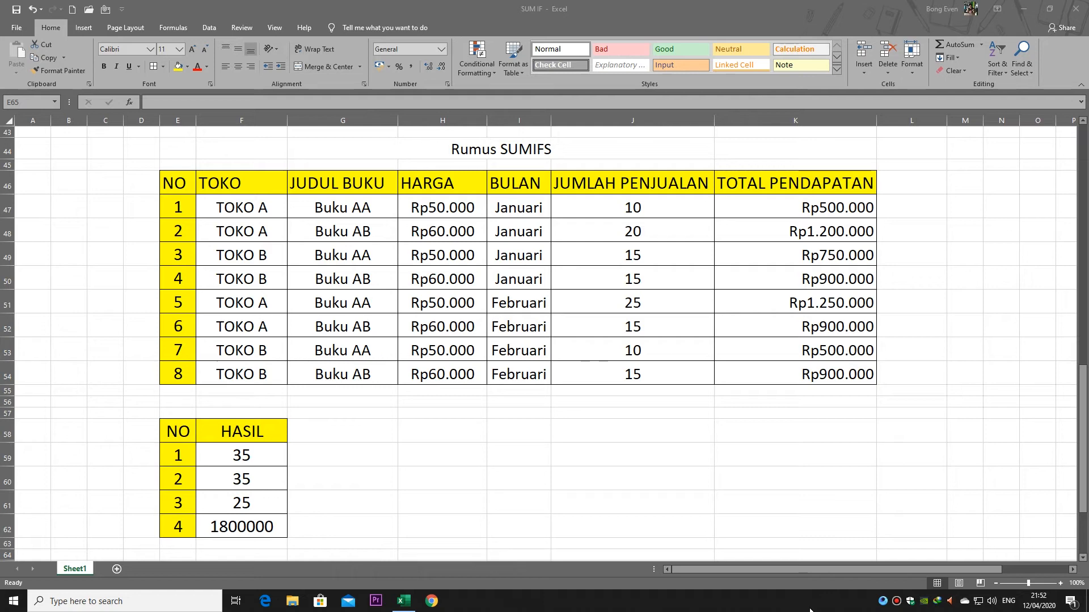
Enter the headers NO, DATA 1, DATA 2, DATA 3 and DATA 4 in cells E66 to I66 below the results table.
scroll(569, 522, down, 6)
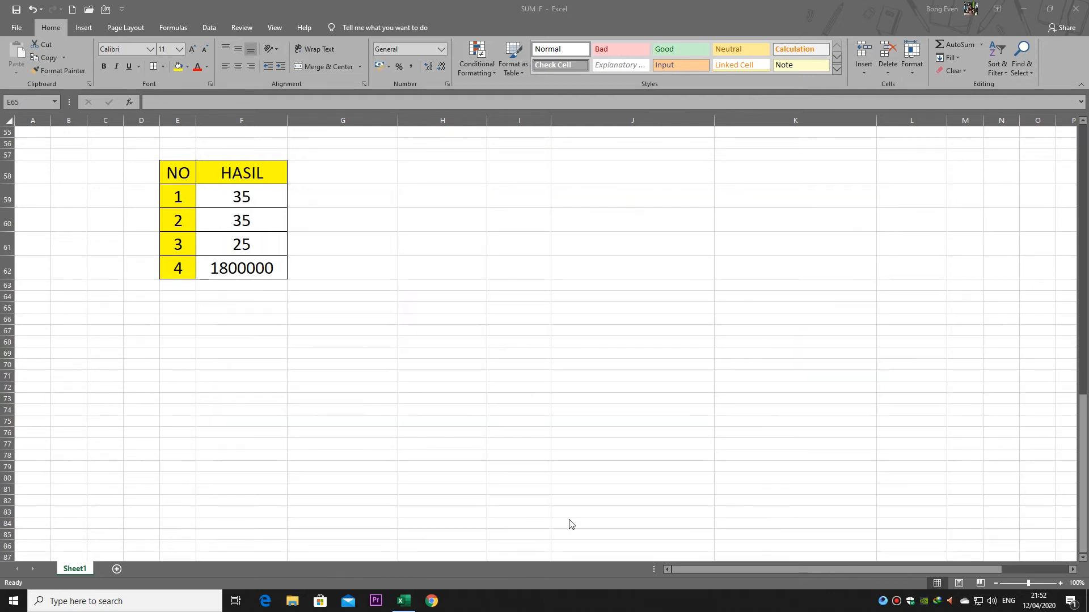
scroll(518, 381, up, 1)
click(188, 285)
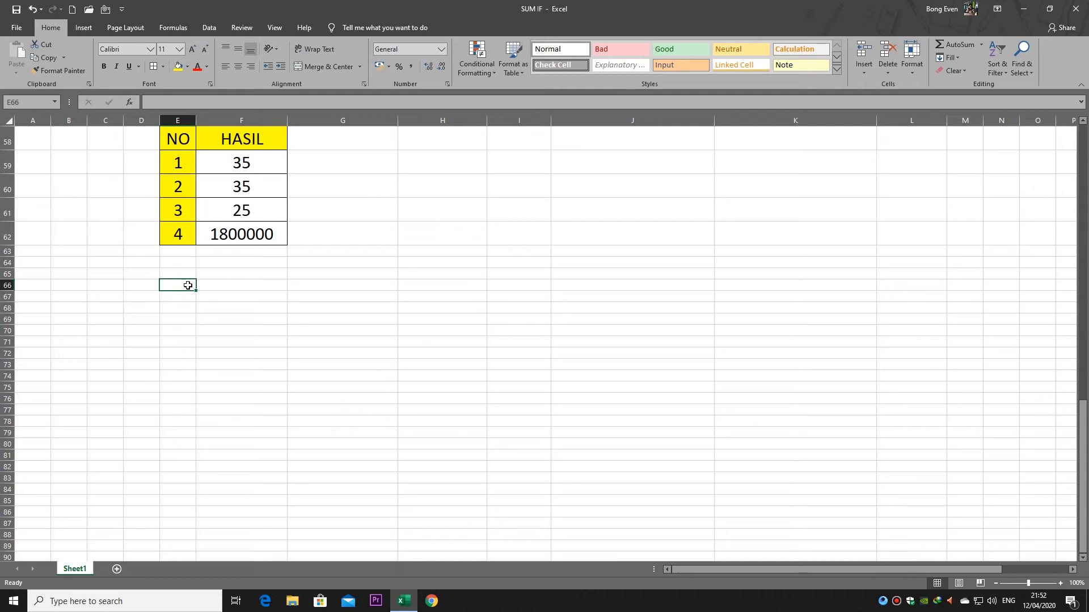
text(O)
key(BackSpace)
text(NO)
key(Tab)
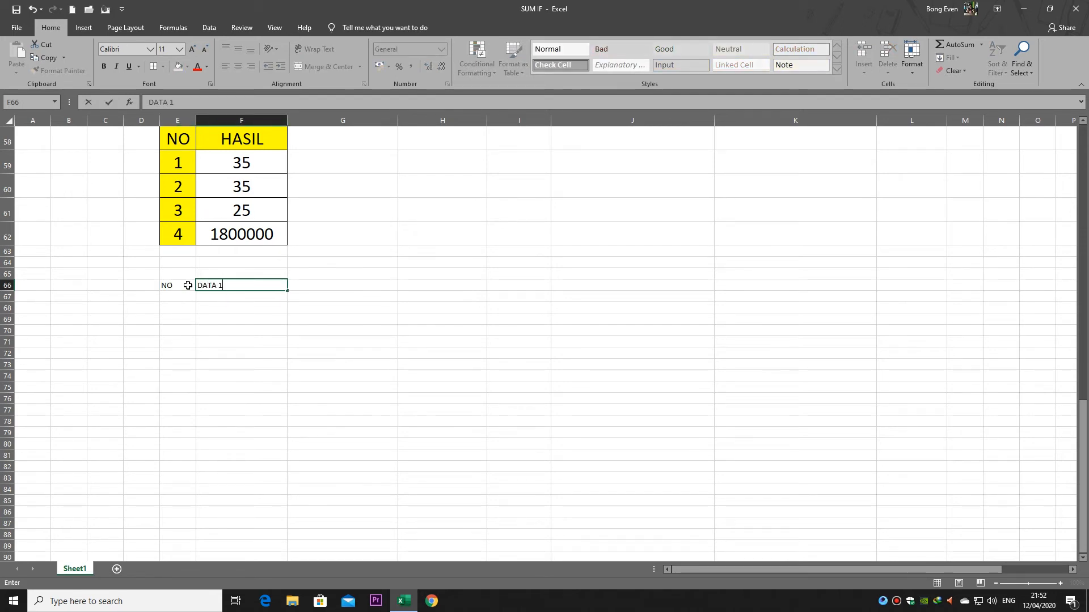
key(Tab)
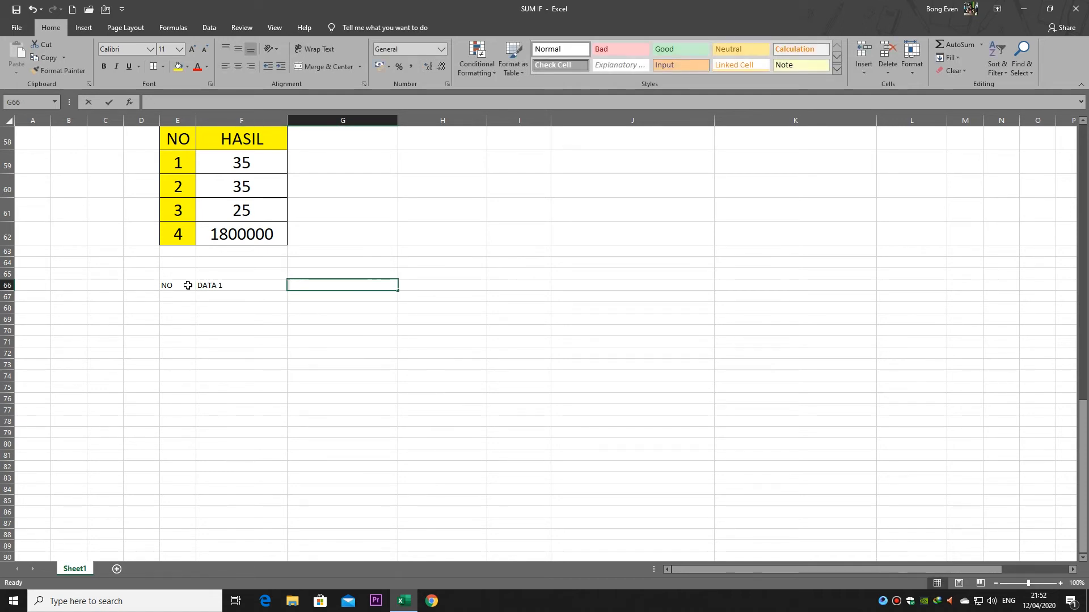
text(DATA 2)
key(Tab)
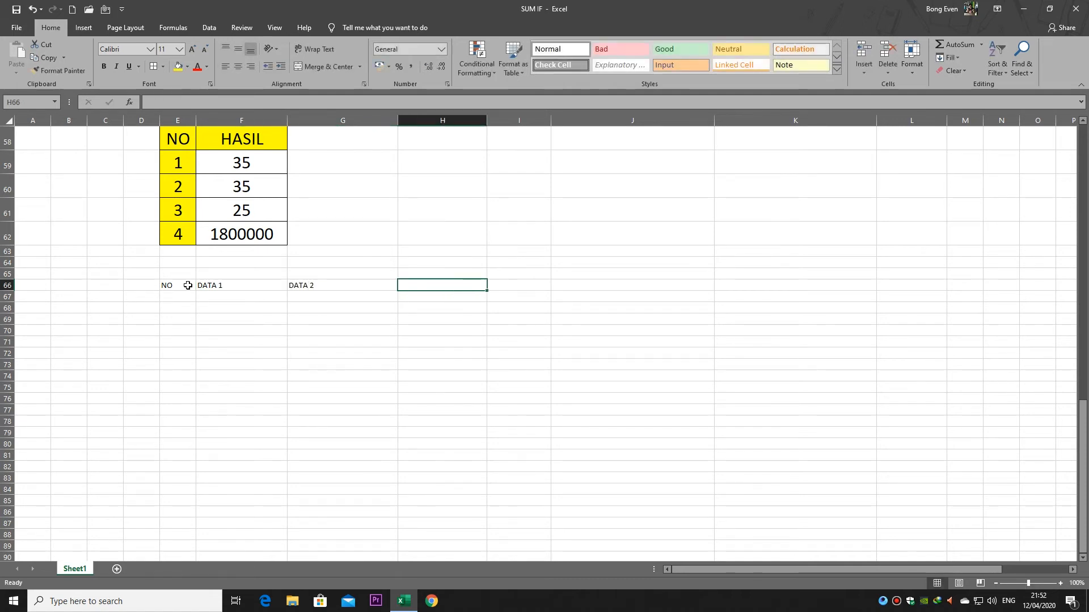
text(DATA 3)
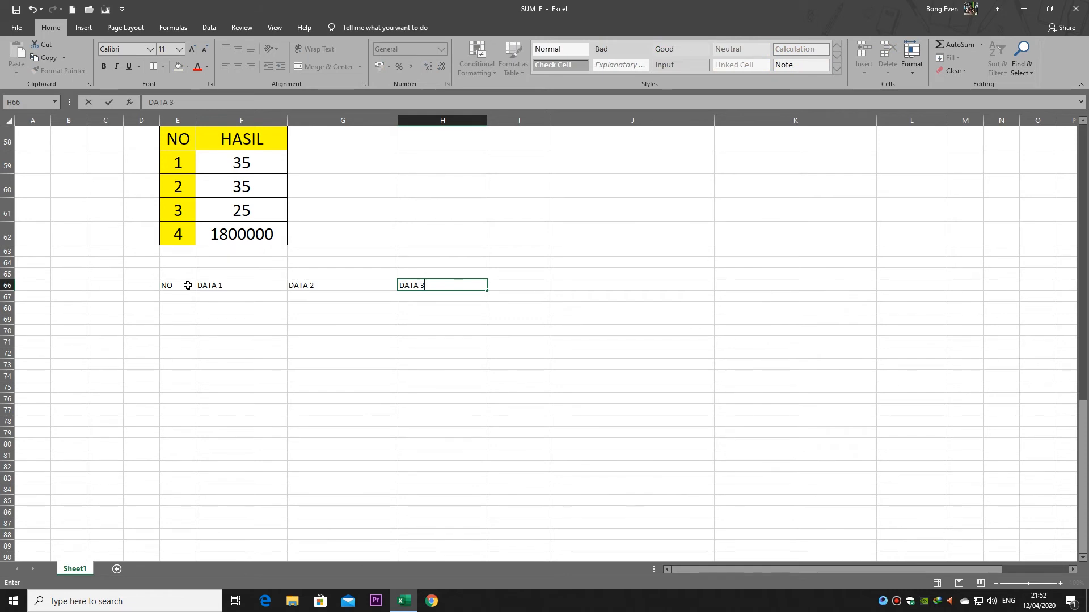
key(Tab)
text(DAT)
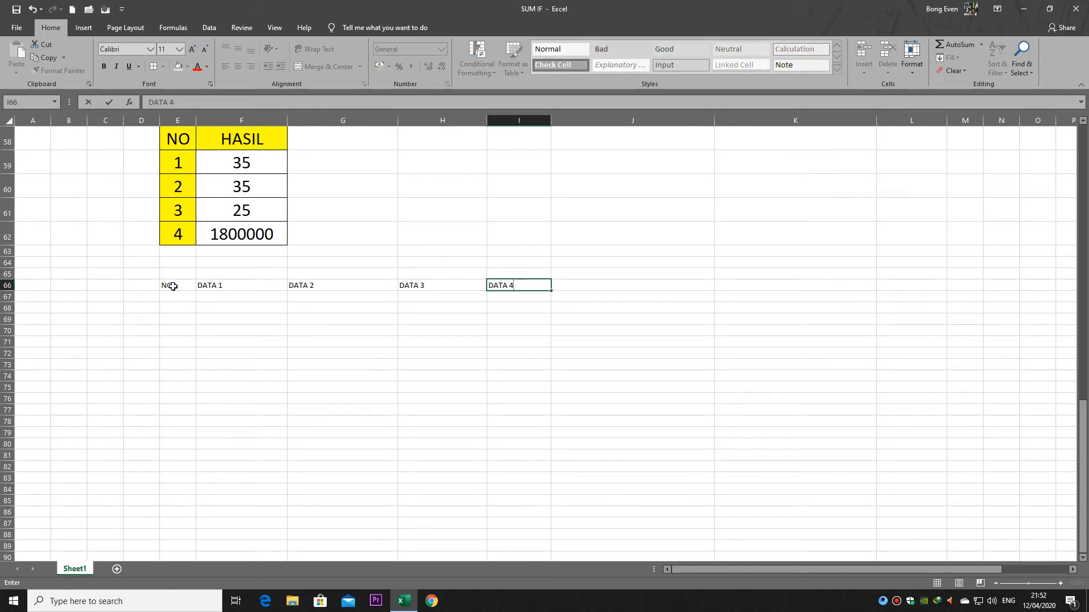
Number the rows under the NO header from 1 to 5 in cells E67 to E71.
click(177, 294)
text(1)
key(Return)
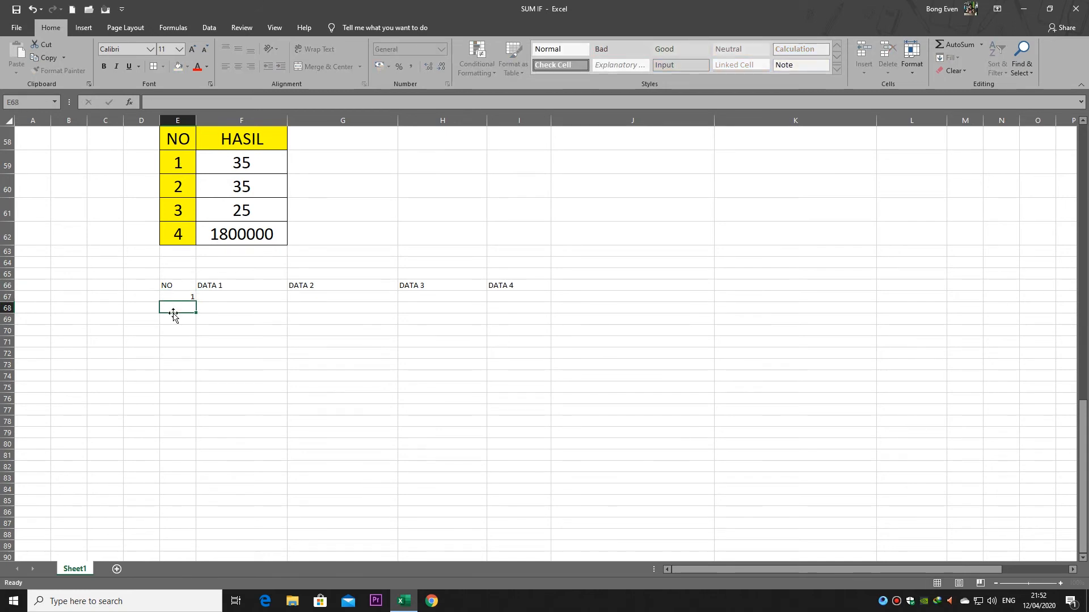
text(2)
drag(185, 299, 199, 347)
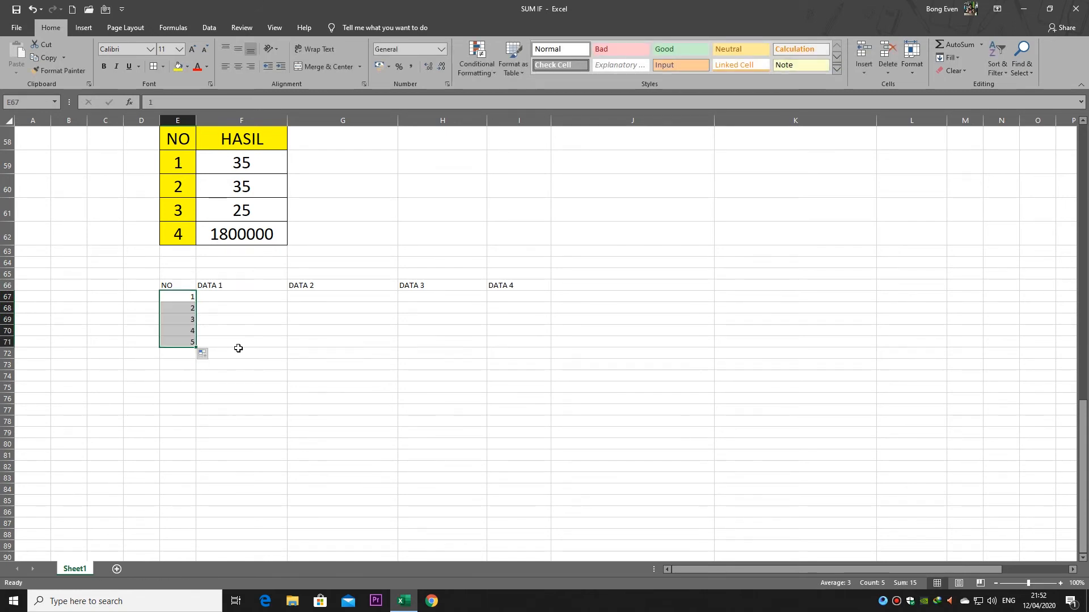
Set the font size of the new data table in E66:I72 to 24.
drag(187, 285, 534, 350)
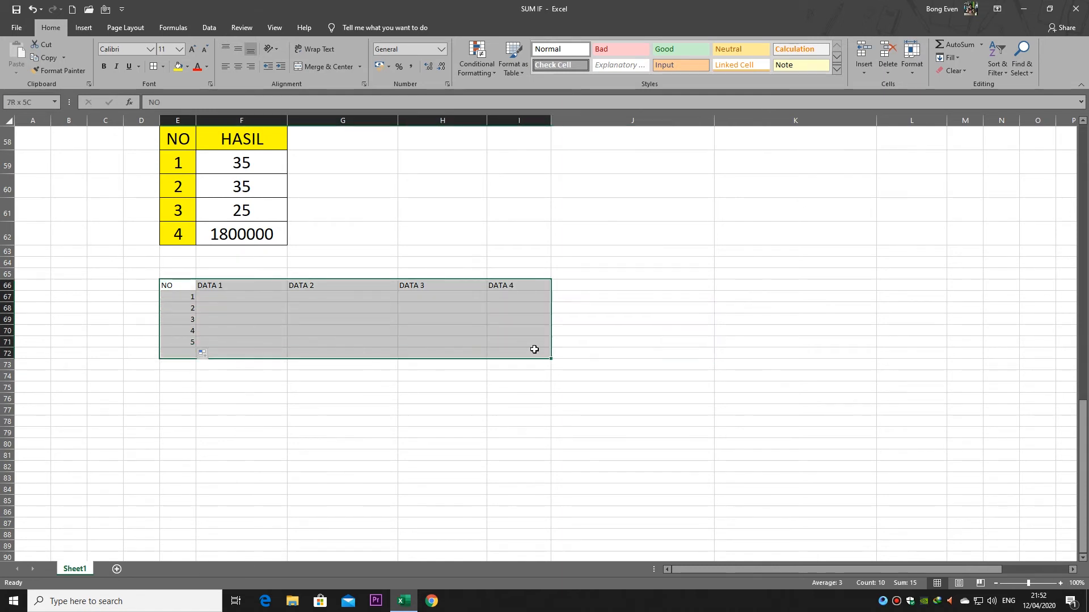
click(180, 50)
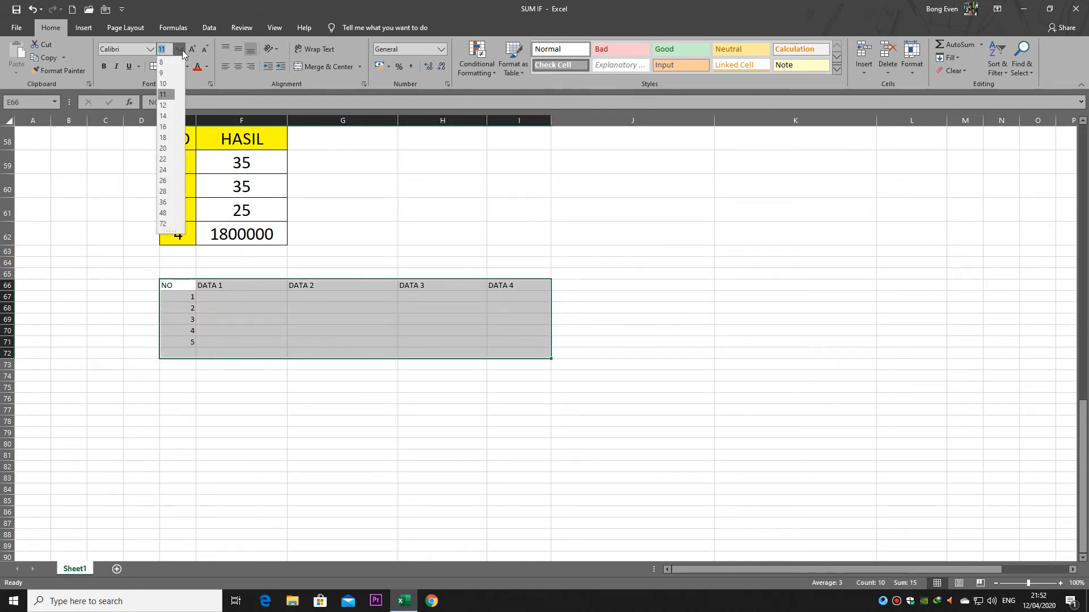
click(164, 169)
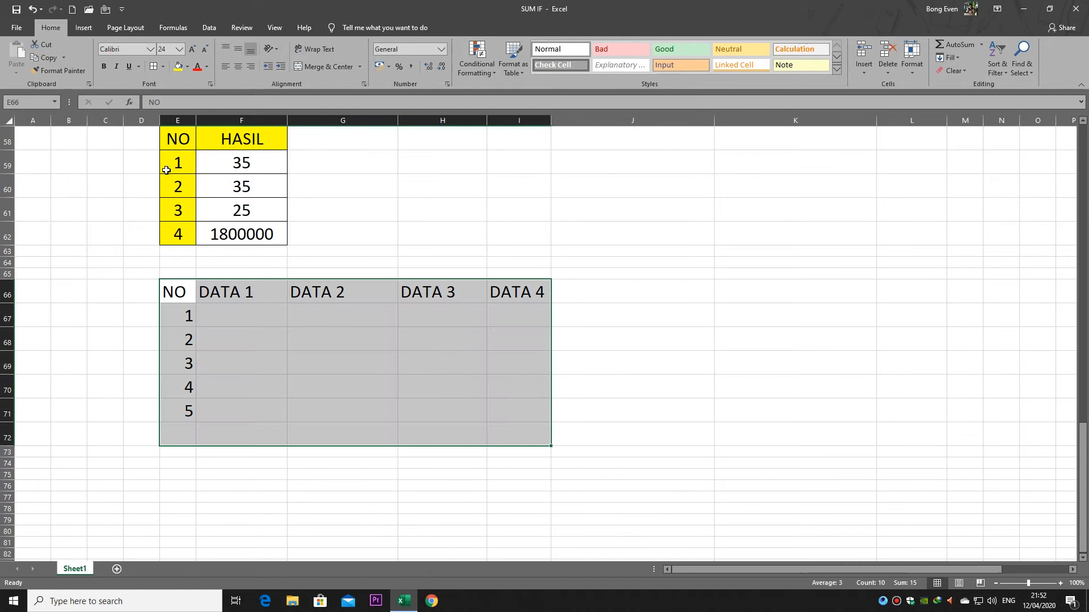
Enter the values 5, 4, 3, 2 and 1 under DATA 1 in cells F67 to F71.
click(246, 326)
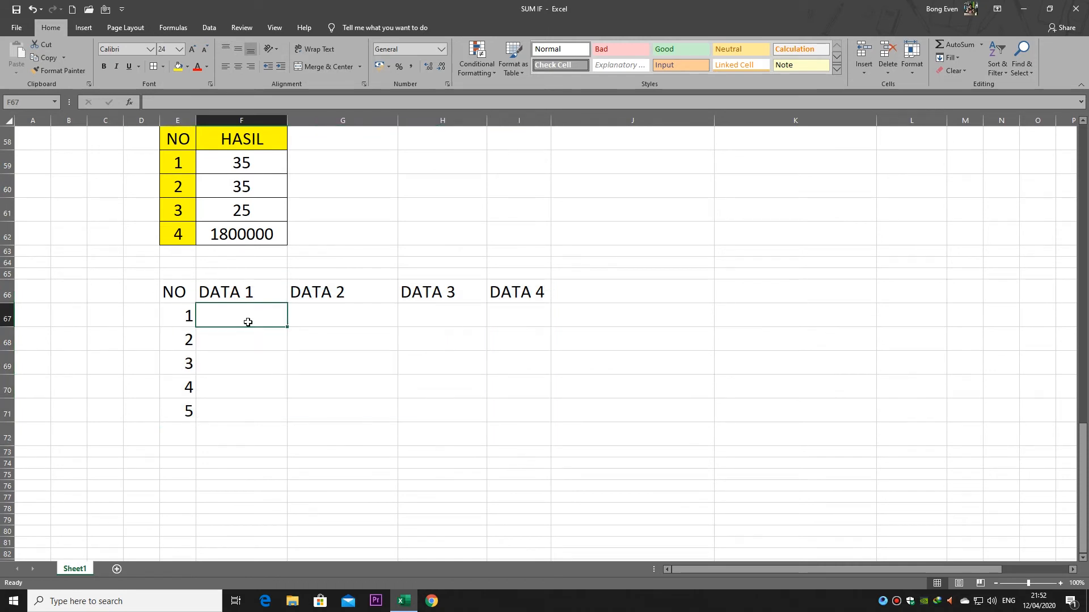
text(5)
key(Return)
text(4)
key(Return)
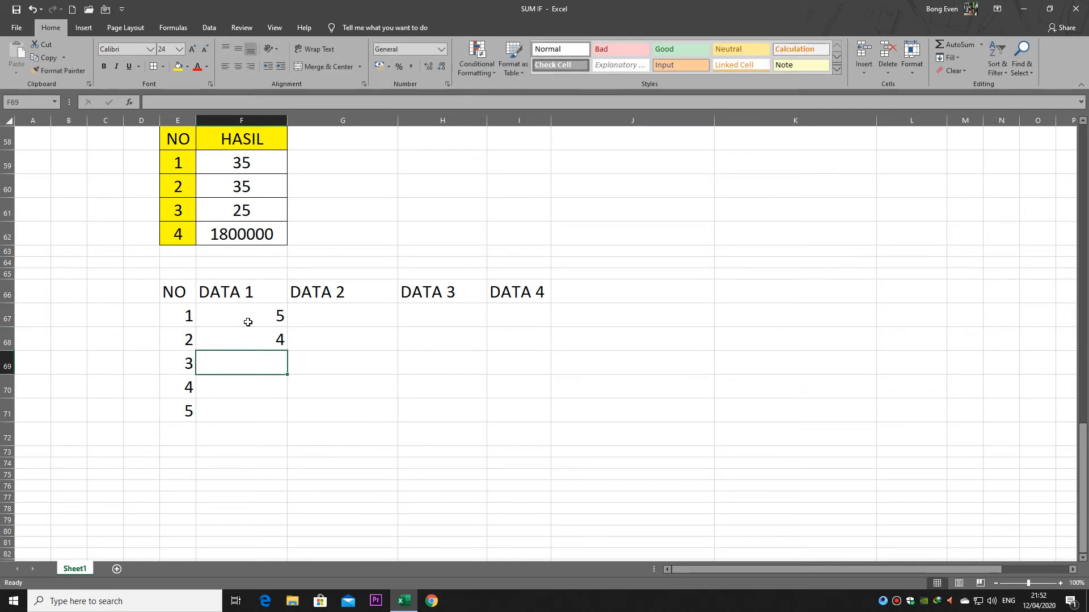
text(3)
key(Return)
text(2)
key(Return)
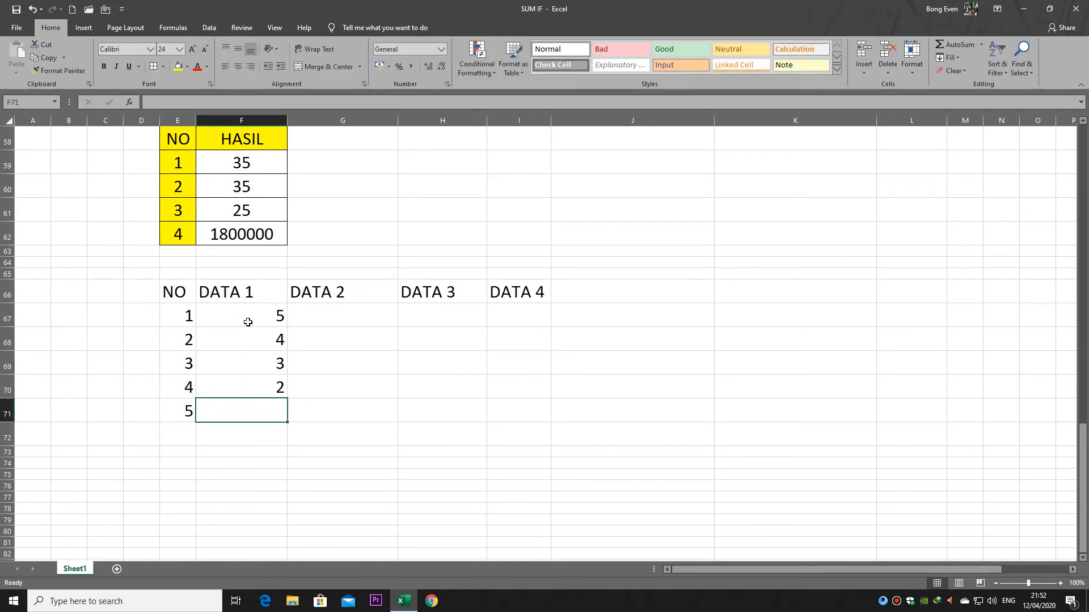
text(1)
key(Tab)
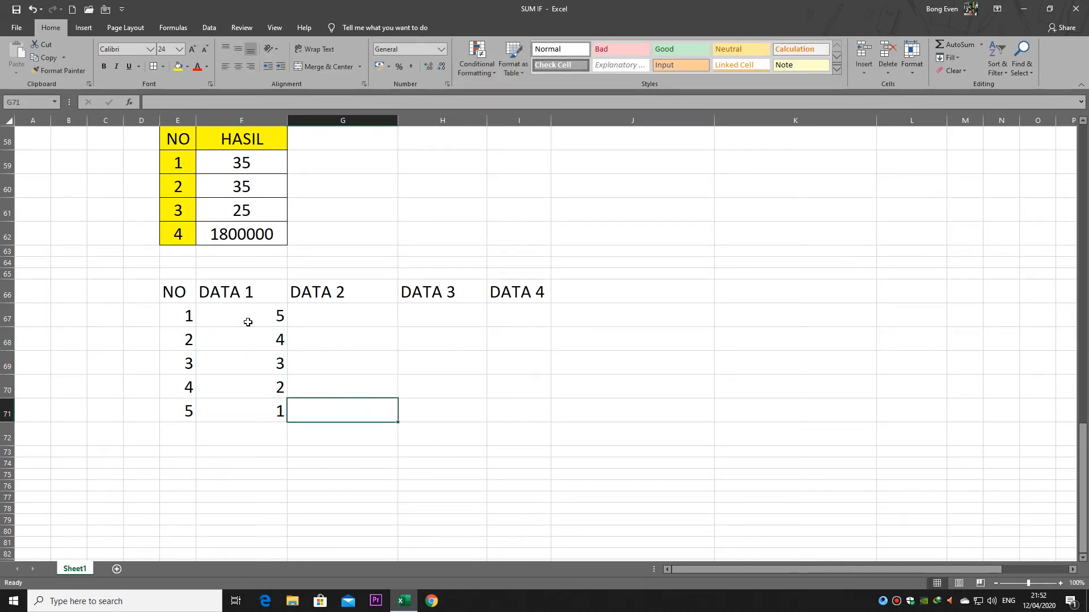
text(1)
key(Up)
text(2)
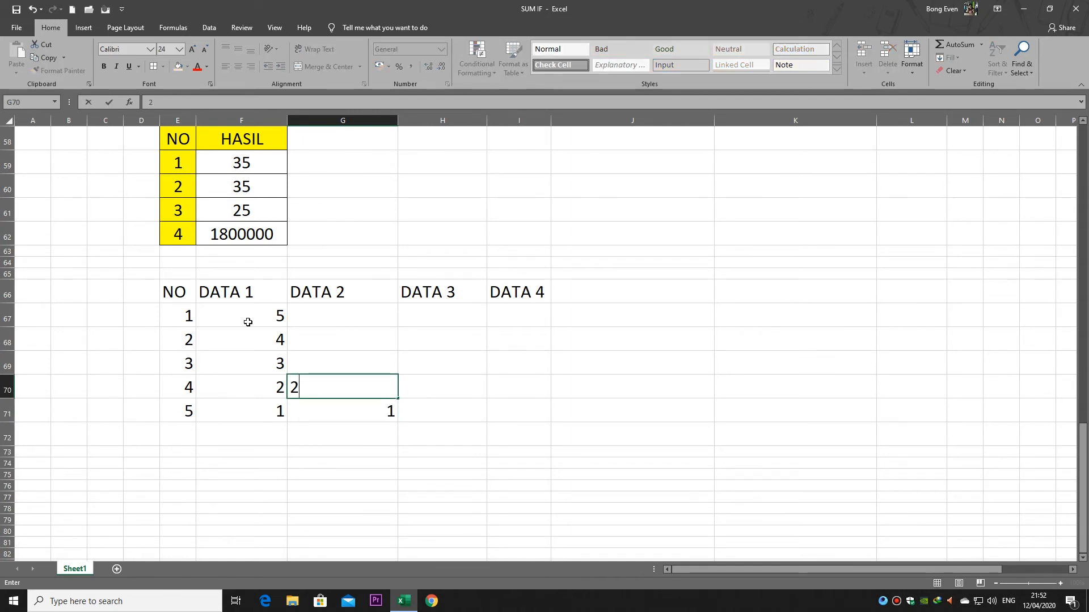
key(Return)
Enter the DATA 2 values so that cells G67 to G71 hold 1, 2, 3, 4 and 5.
text(5)
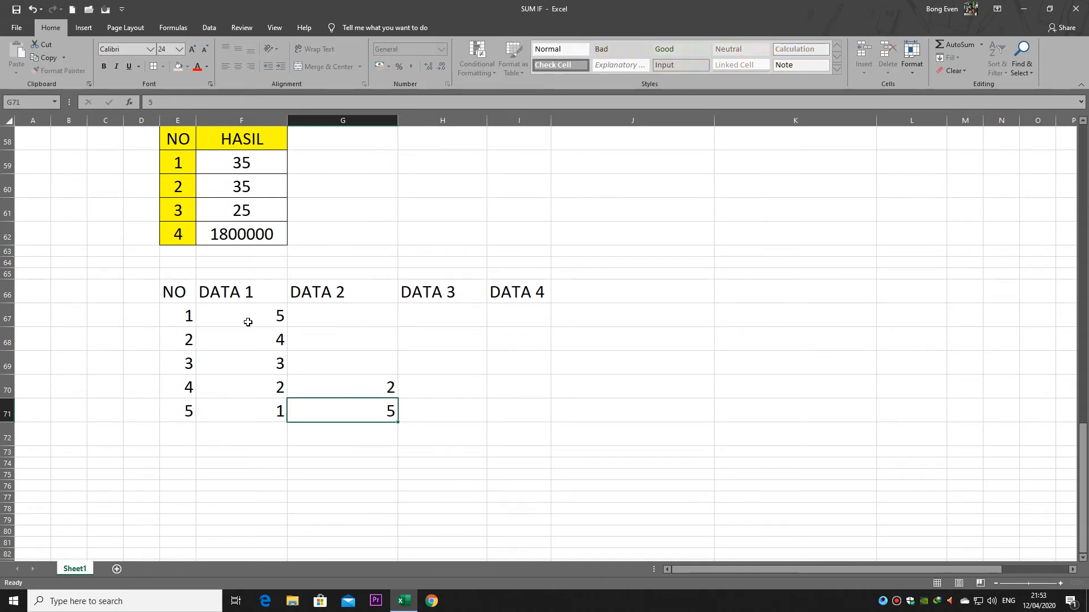
key(Up)
text(4)
key(Up)
text(3)
key(Up)
text(2)
key(Up)
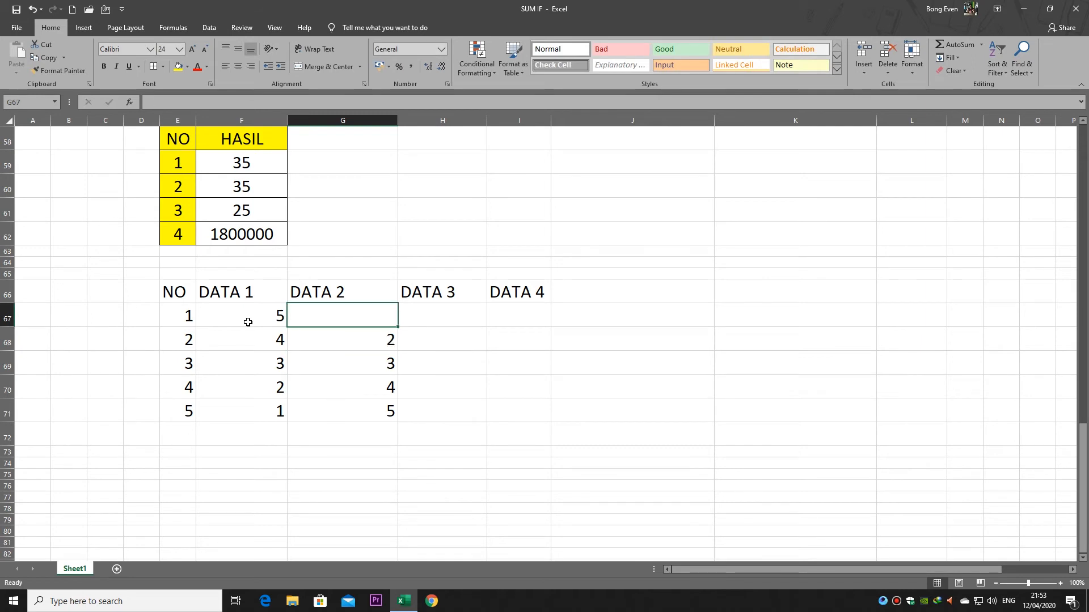
text(1)
key(Tab)
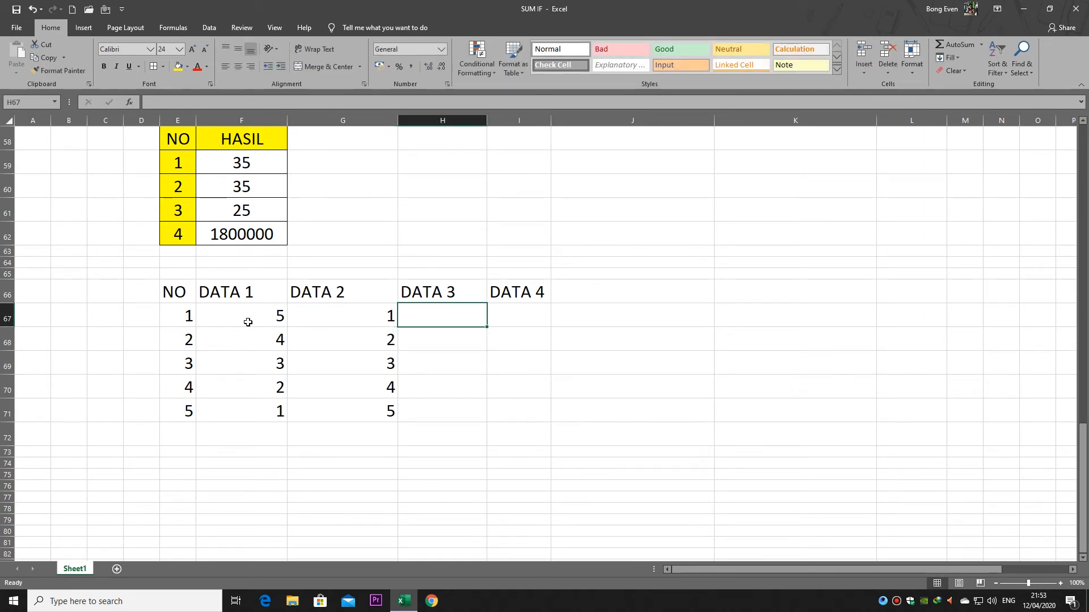
Enter 10 and 20 under DATA 3 and extend the series down to 50 in H71.
text(10)
key(Return)
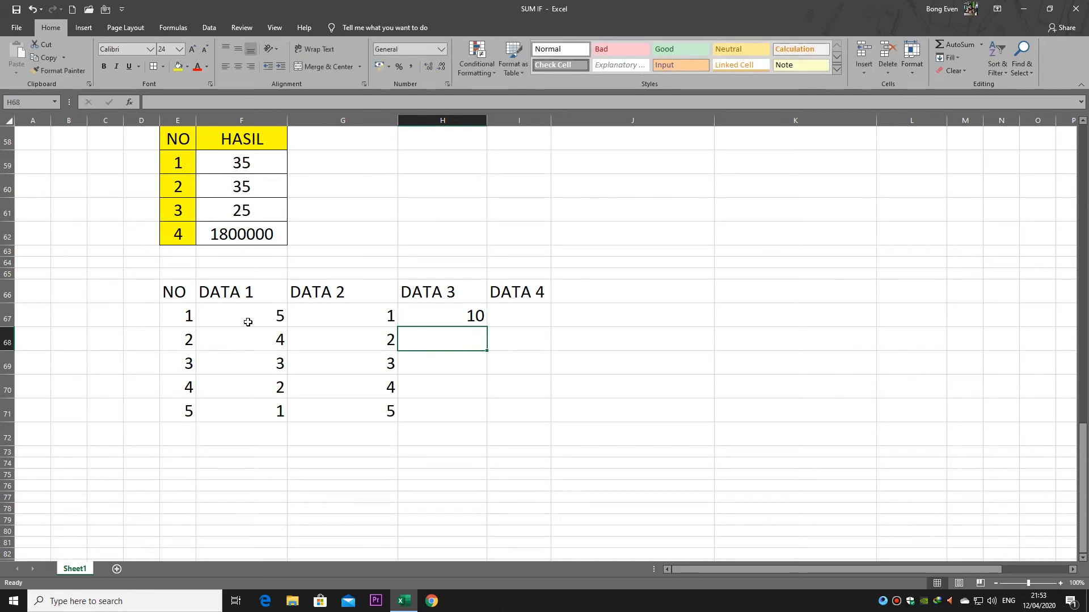
text(20)
key(Return)
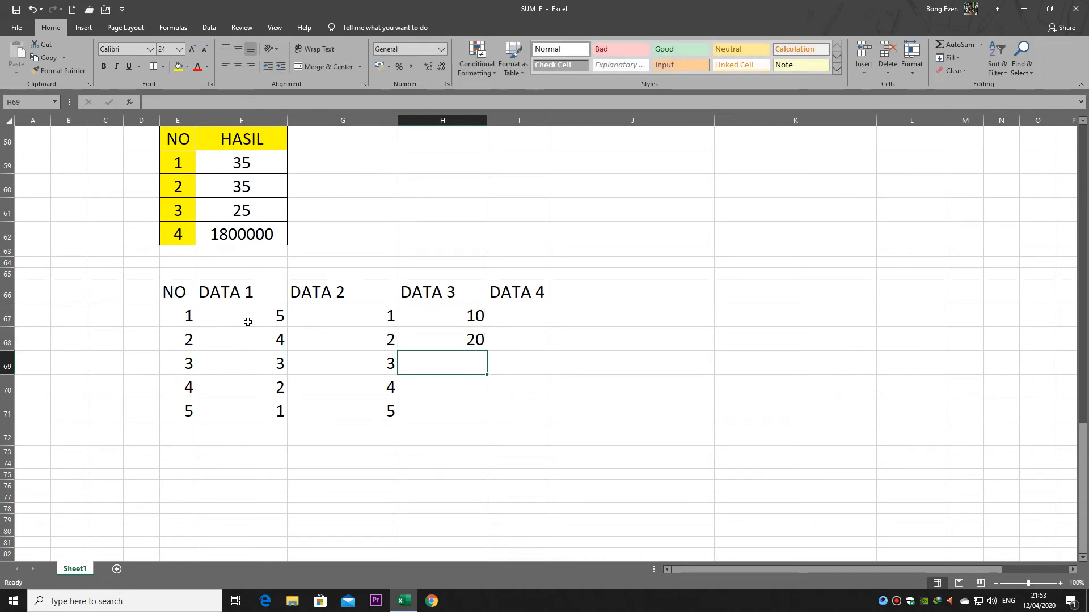
drag(471, 316, 489, 420)
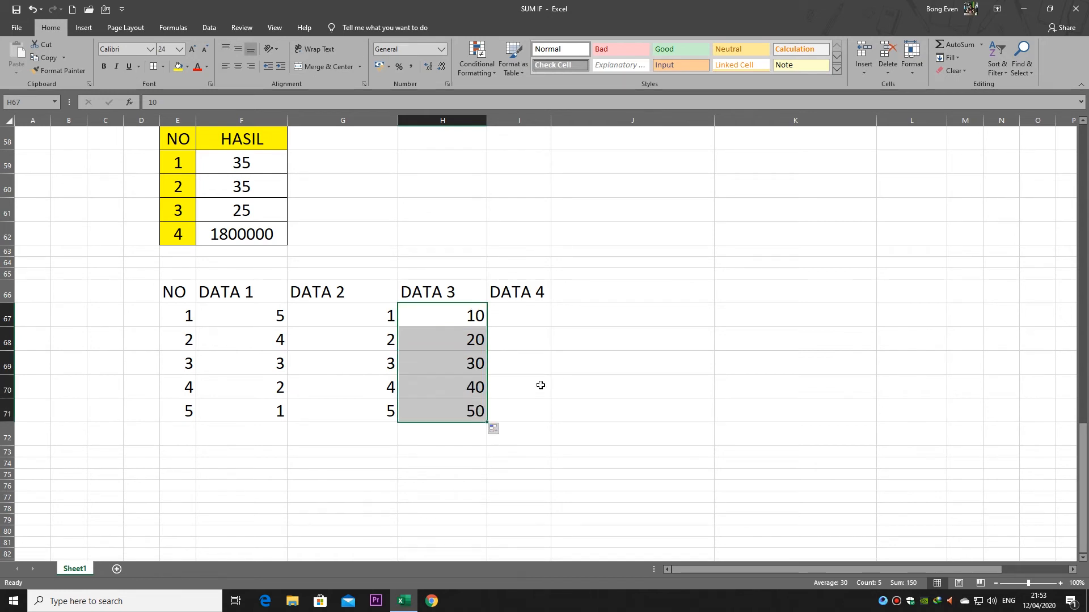
Enter 100 and 200 under DATA 4 and extend the series down to 500 in I71.
click(525, 318)
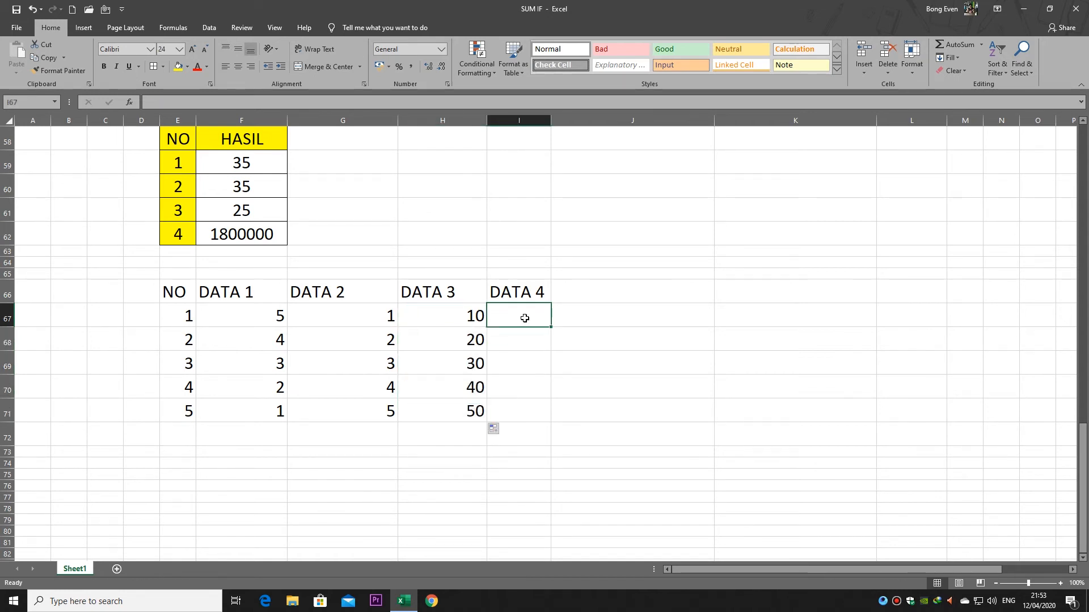
text(100)
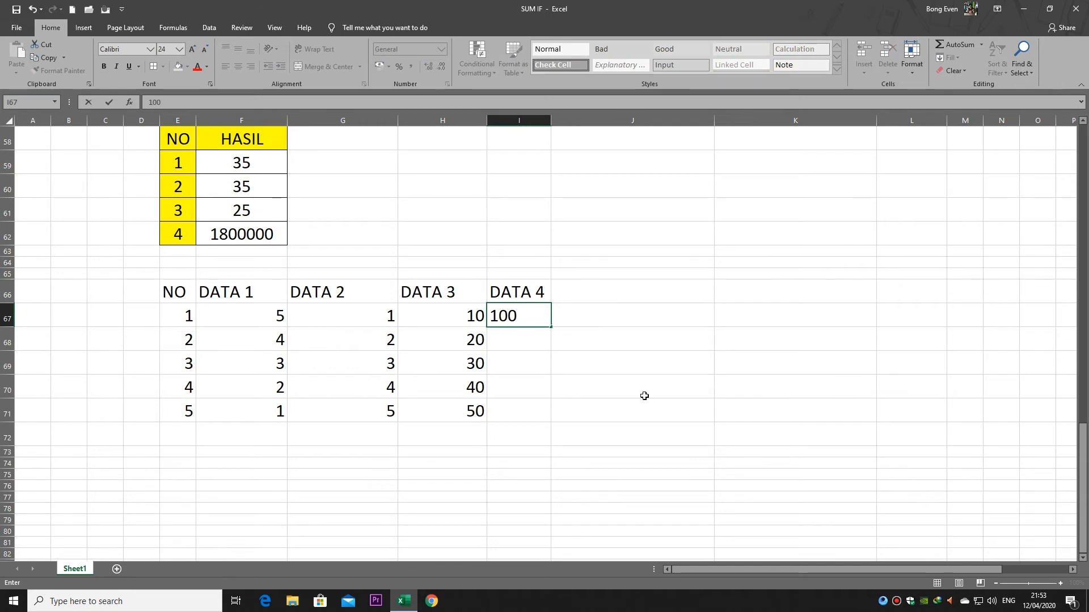
click(503, 337)
text(200)
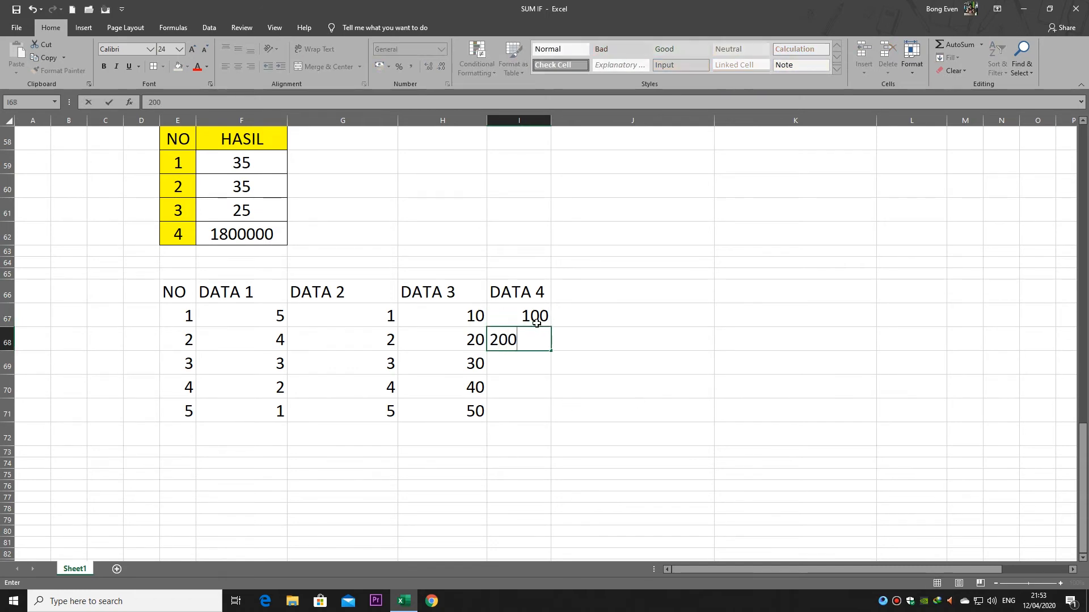
drag(536, 323, 551, 420)
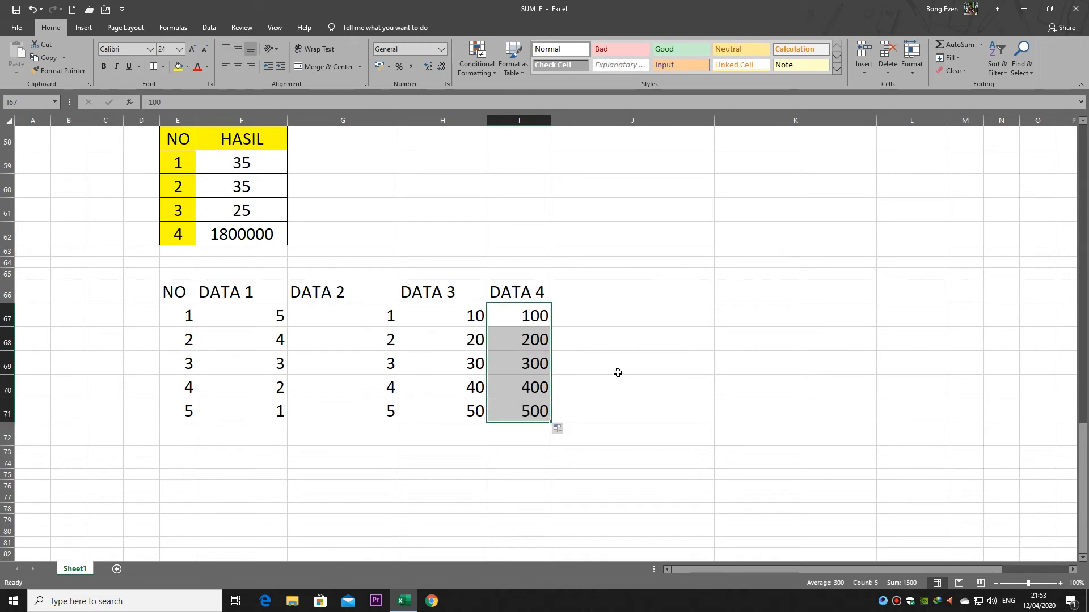
Copy the DATA 4 values 100 and 200 from I67:I68 into I69:I70 and set I71 to 100.
click(539, 337)
click(536, 411)
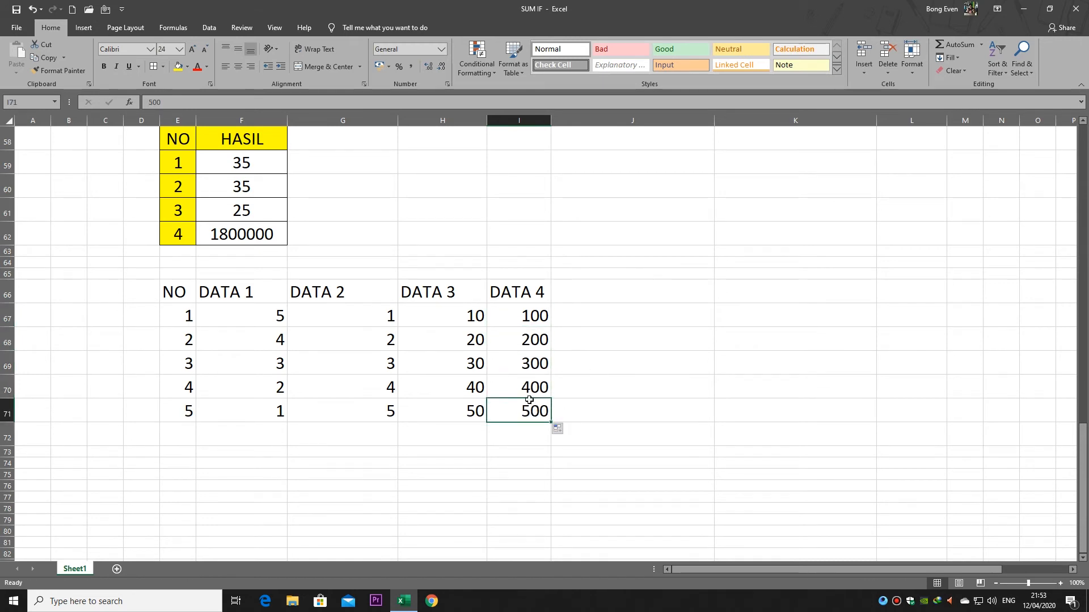
click(530, 372)
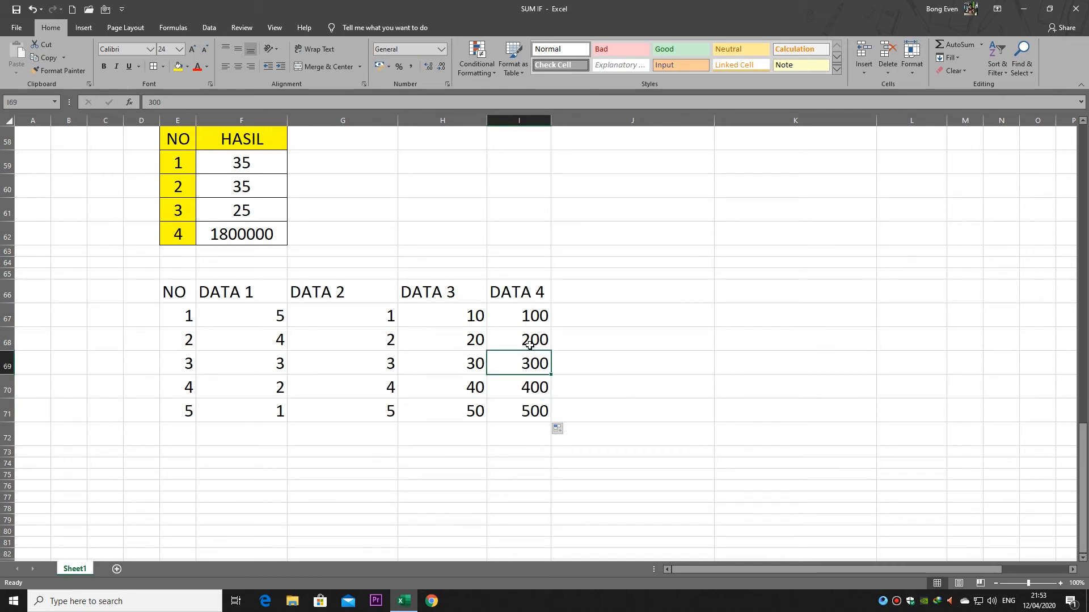
drag(529, 315, 528, 334)
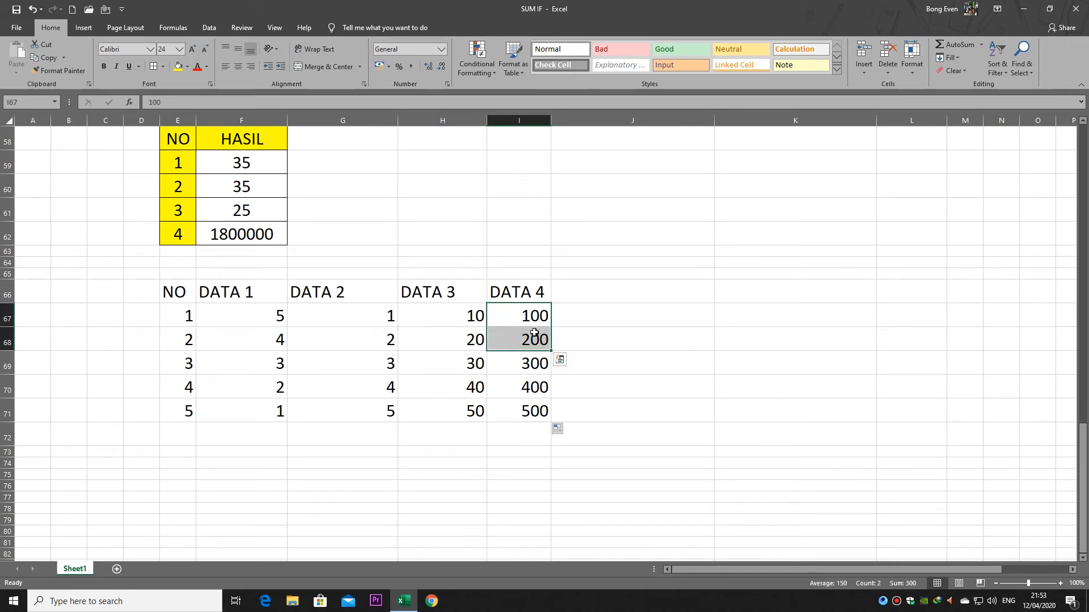
key(ctrl+c)
click(524, 361)
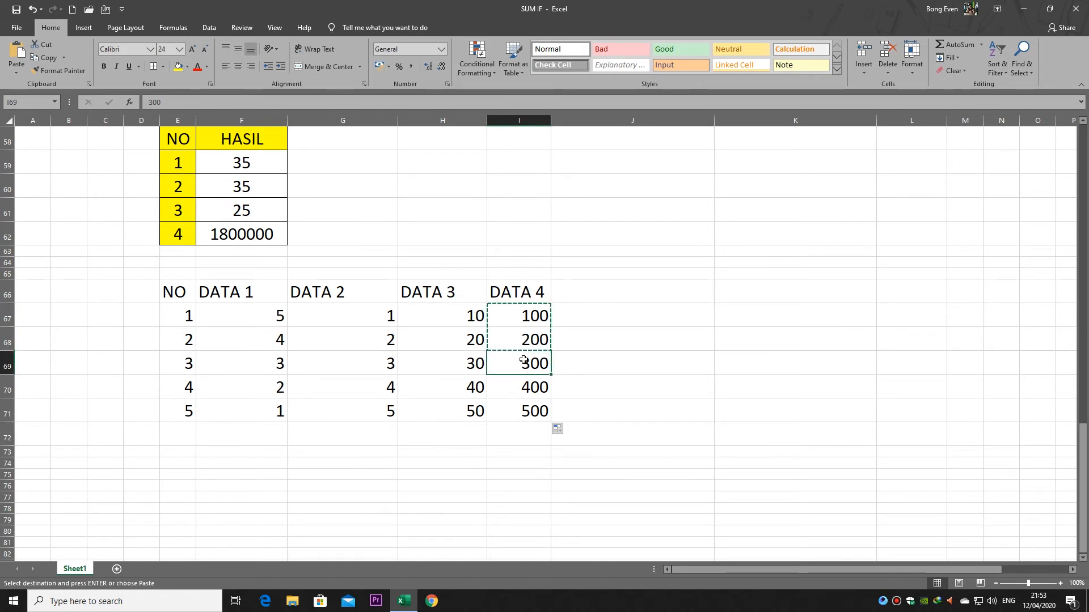
key(ctrl+v)
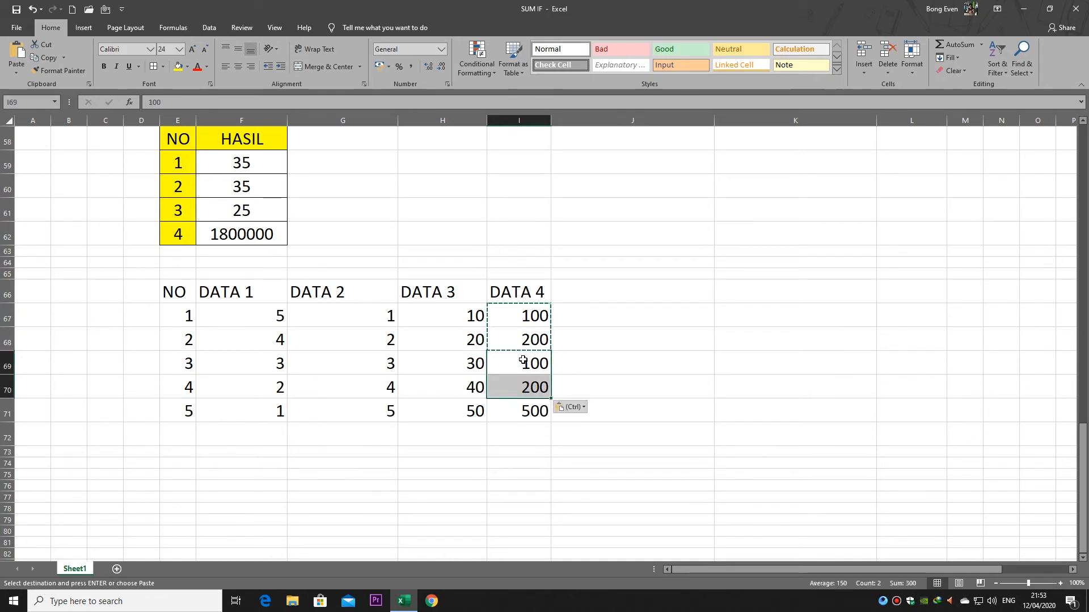
click(510, 407)
text(100)
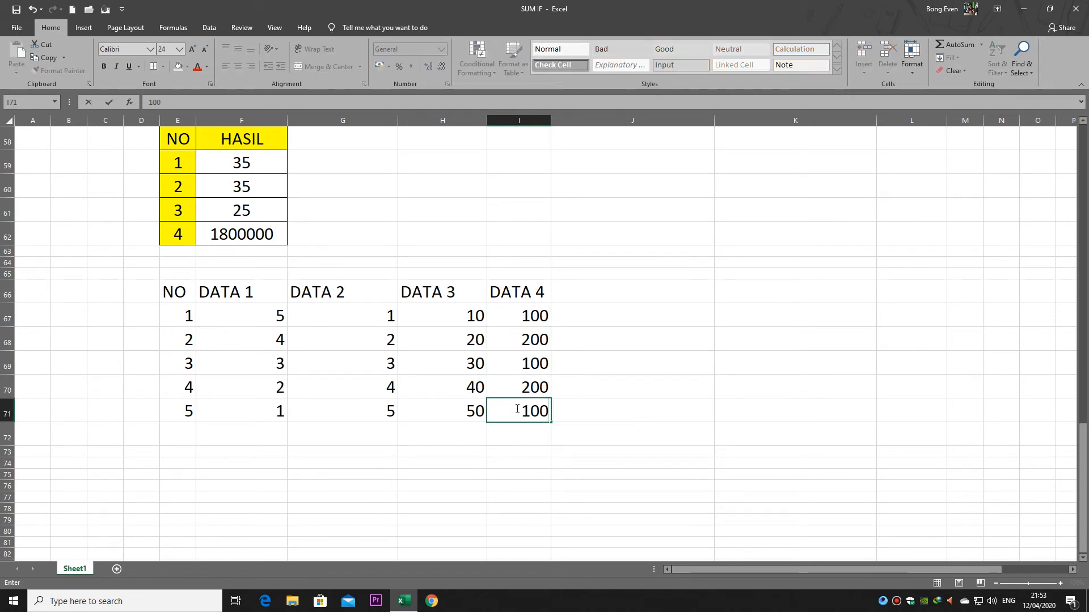
key(Return)
Enter the label JUMLAH in cell E72 below the row numbers.
click(180, 435)
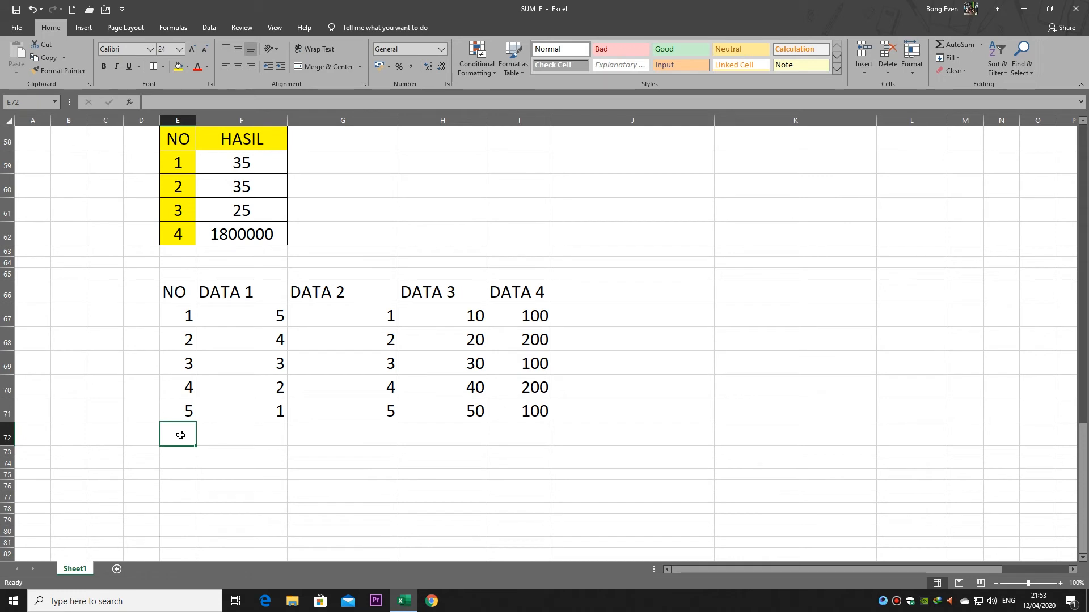
text(JUMLAH)
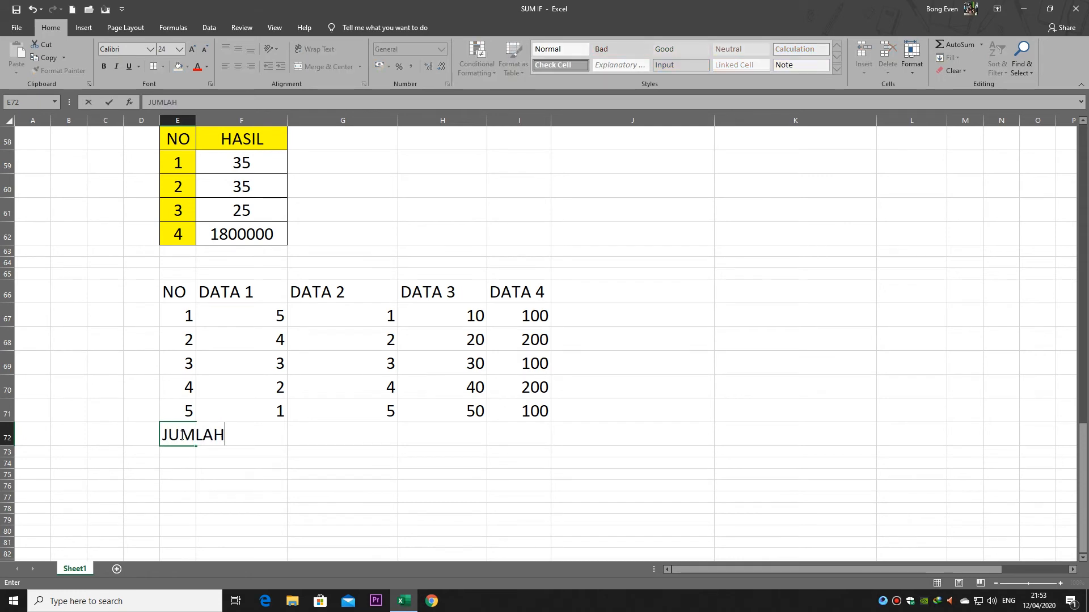
click(174, 505)
drag(176, 435, 231, 438)
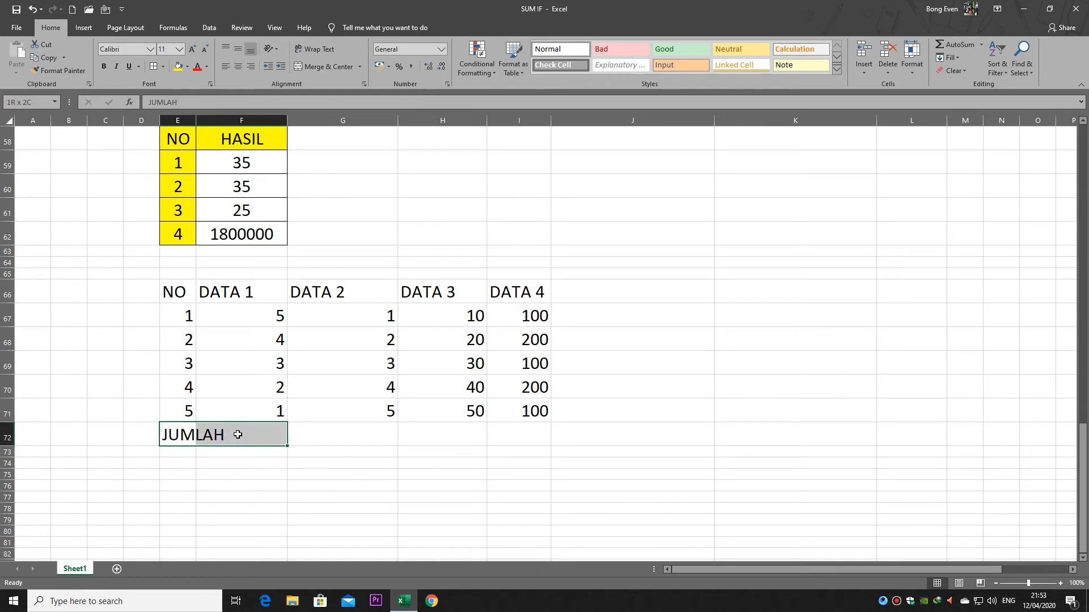
click(320, 67)
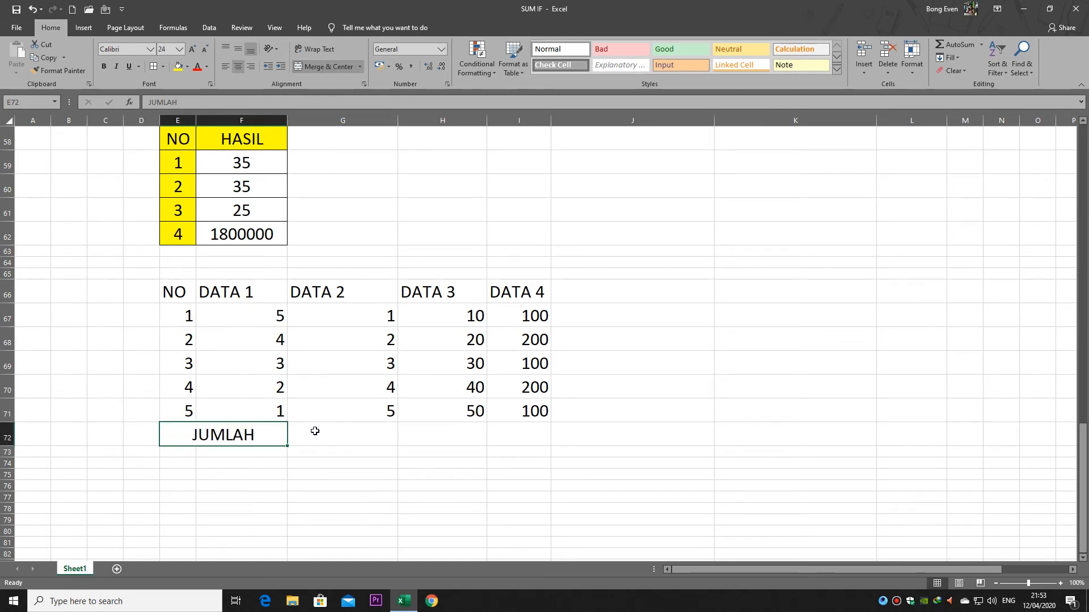
click(326, 432)
click(181, 434)
drag(251, 317, 252, 408)
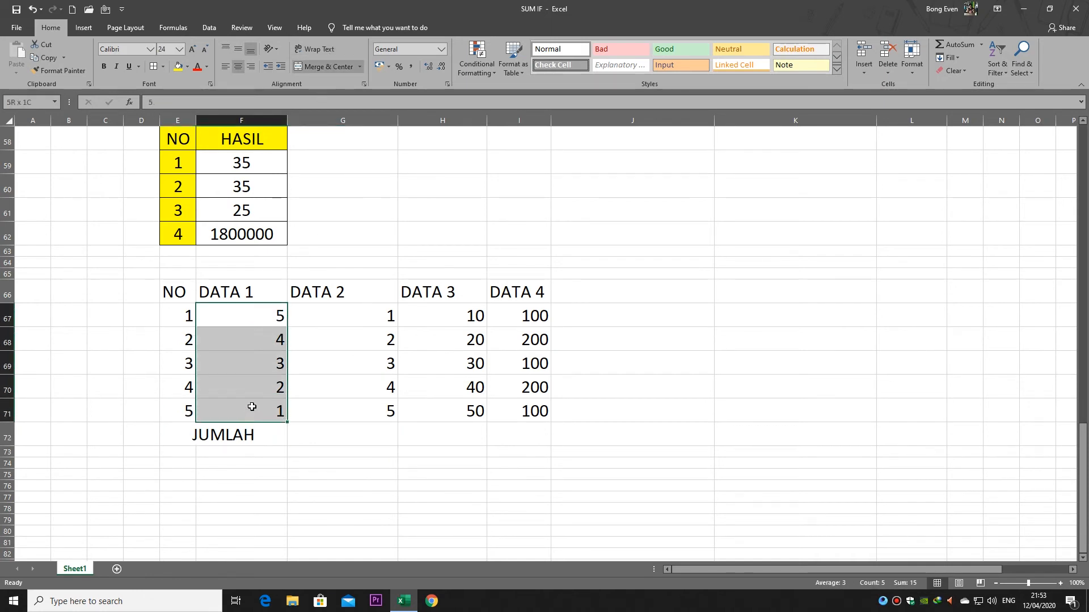
click(180, 437)
key(ctrl+z)
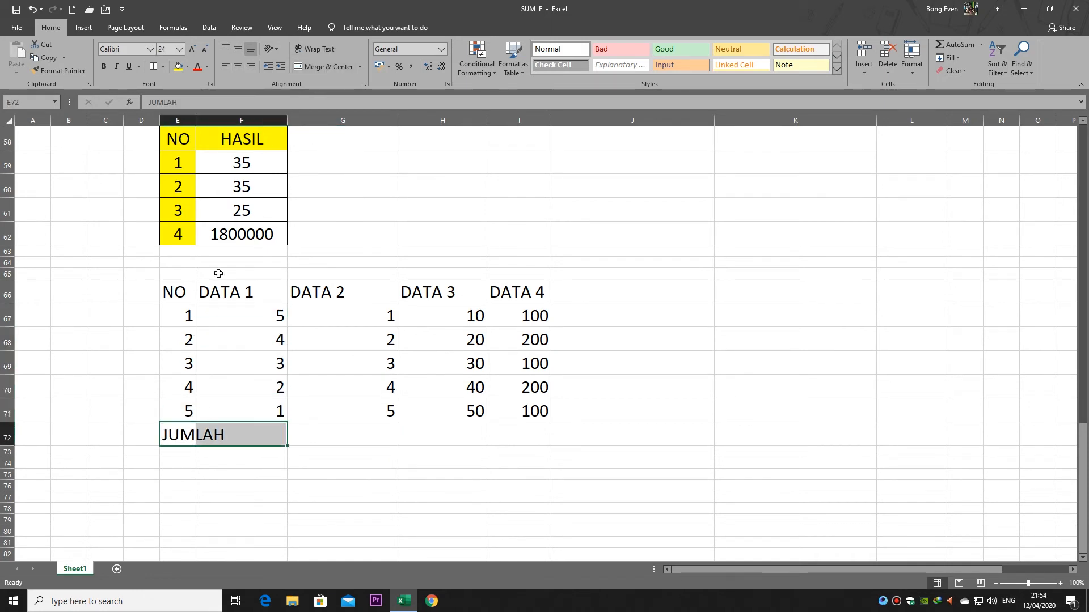
Widen column E to fit the JUMLAH label and centre the values in E67:I71 horizontally.
drag(196, 120, 251, 121)
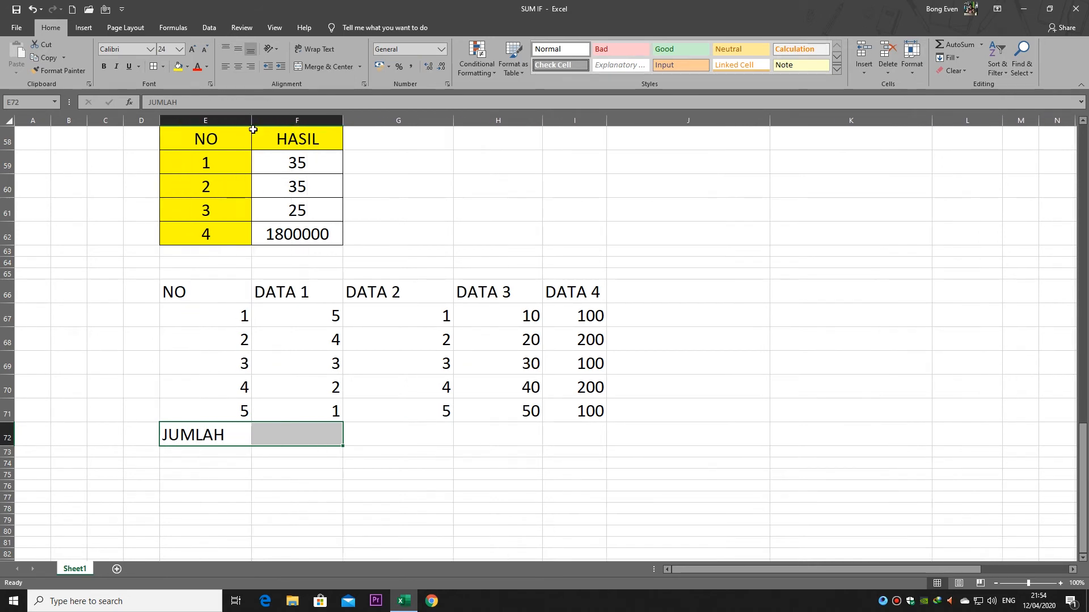
drag(196, 315, 572, 414)
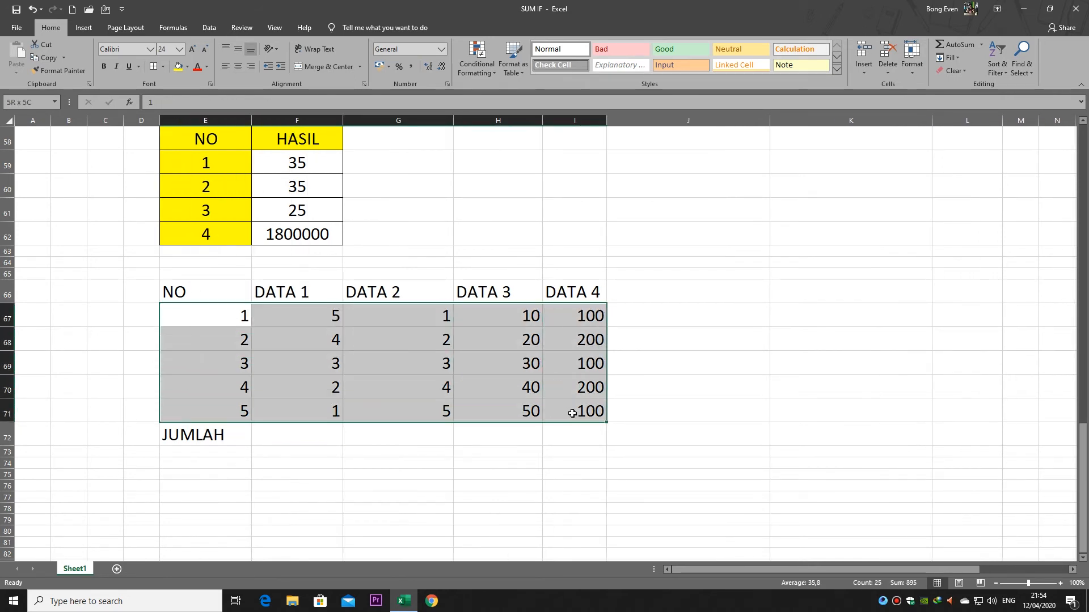
click(239, 66)
click(318, 475)
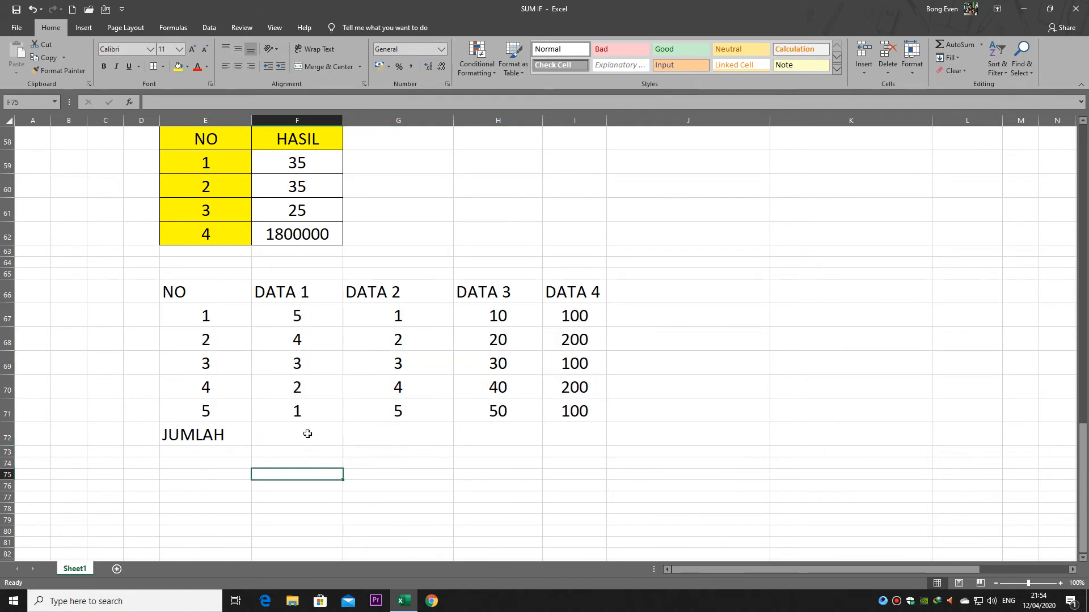
Total the DATA 1 values in F72 of the JUMLAH row with the formula =SUM(F67:F71).
click(308, 434)
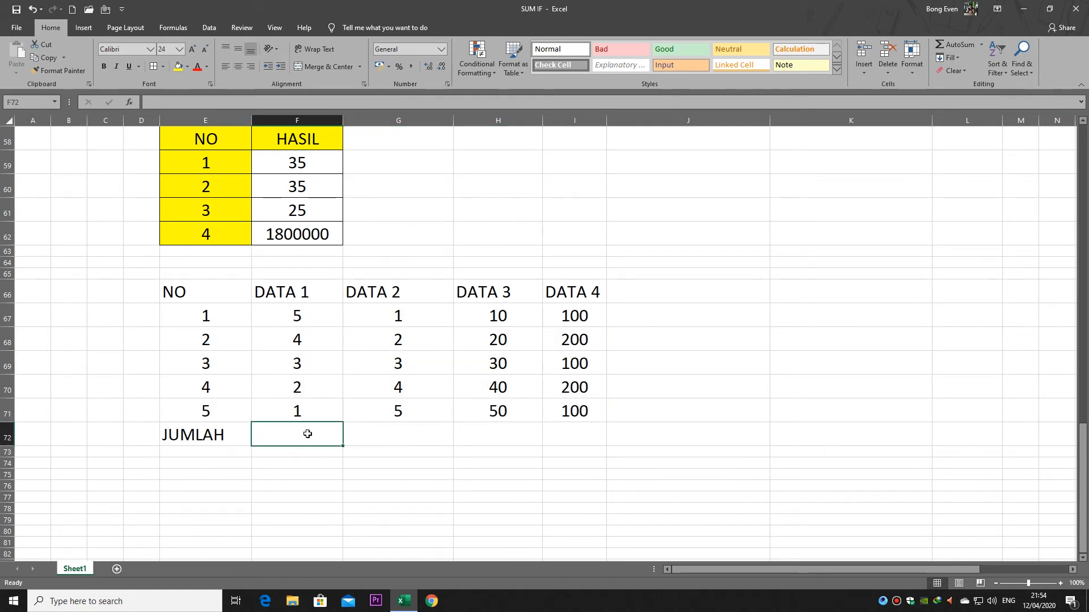
drag(310, 316, 311, 375)
click(309, 393)
click(308, 430)
text(=SUM)
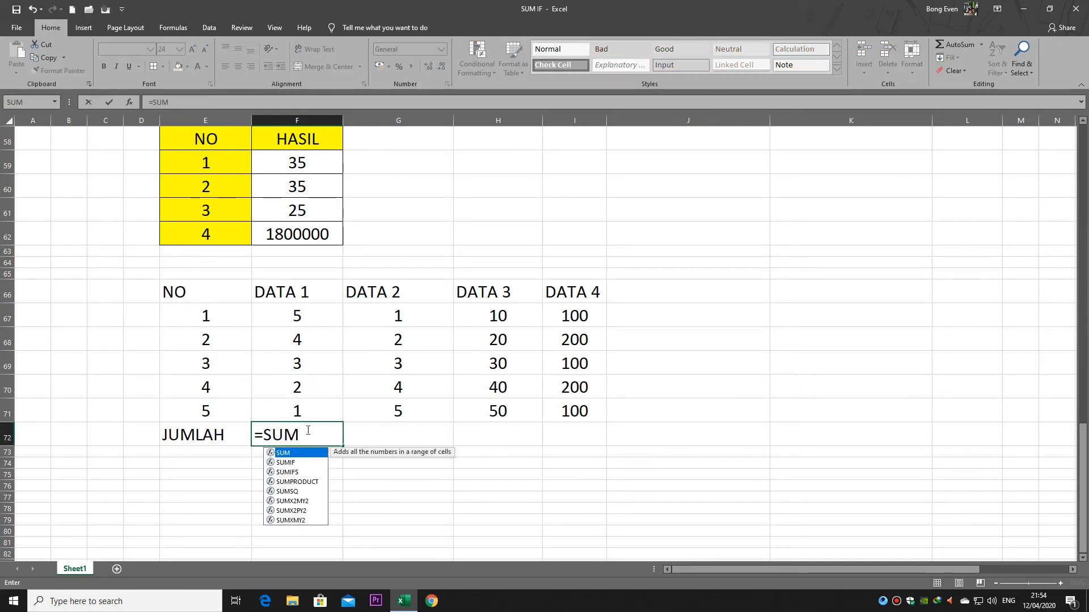
text(()
drag(313, 309, 319, 410)
text())
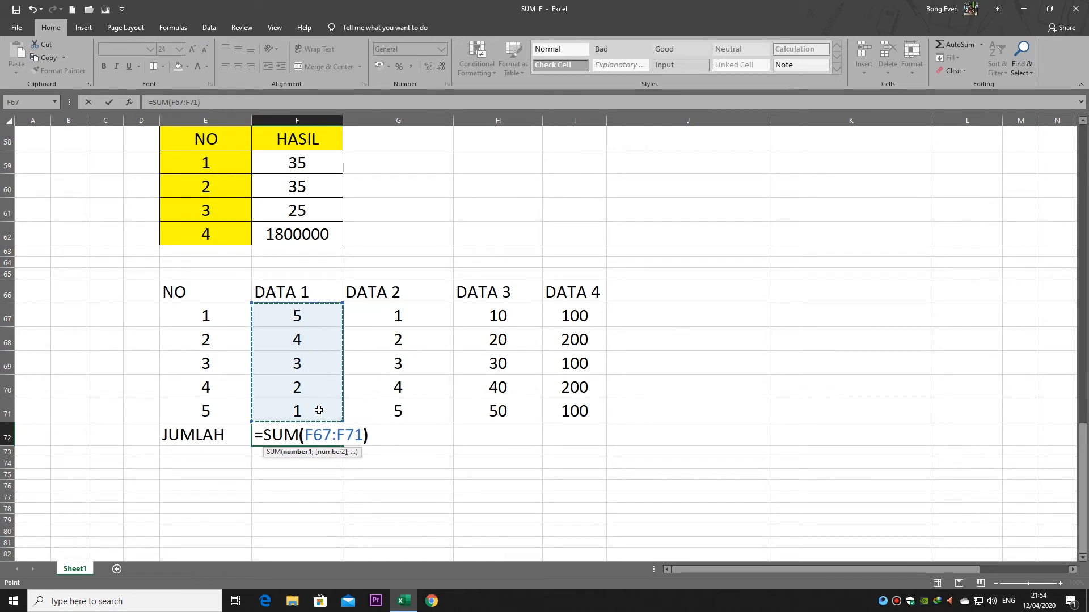
key(Return)
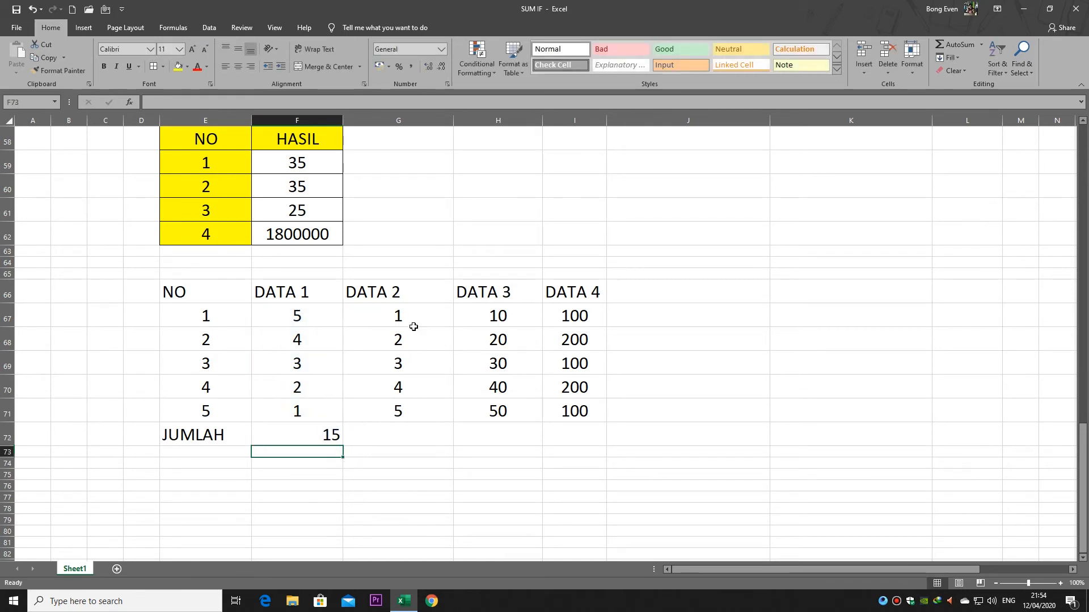
Use AutoSum to total the DATA 2, DATA 3 and DATA 4 columns in G72:I72 of the JUMLAH row.
drag(414, 319, 415, 411)
click(317, 441)
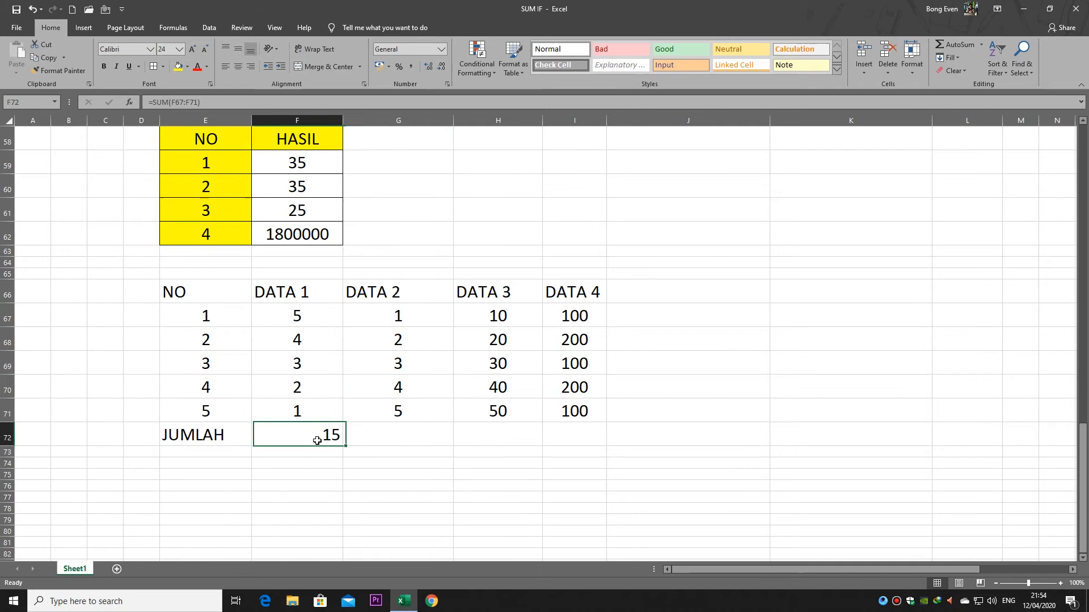
click(388, 441)
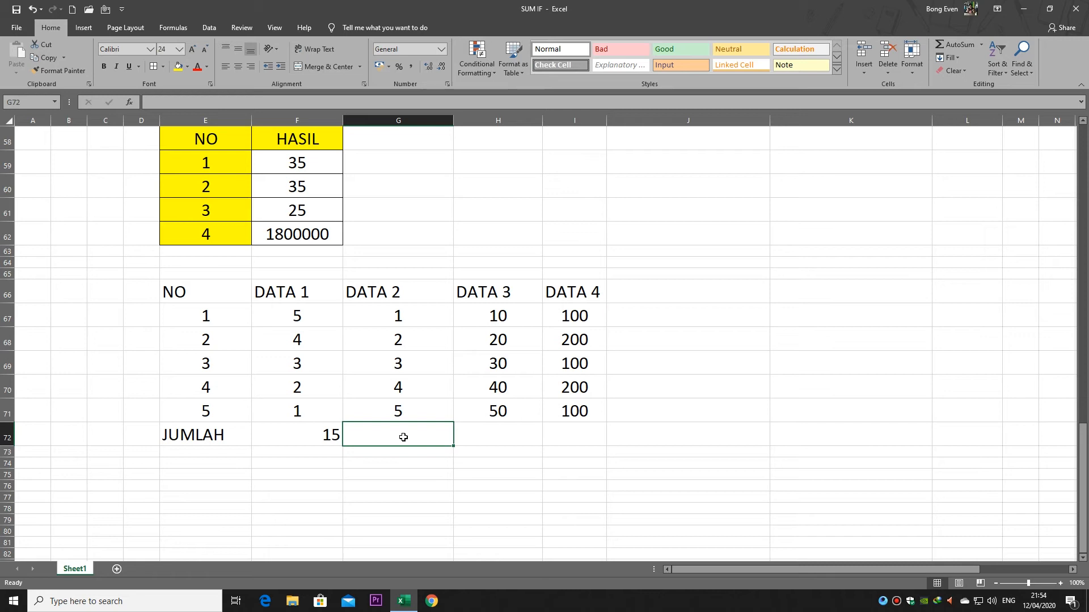
drag(391, 319, 418, 437)
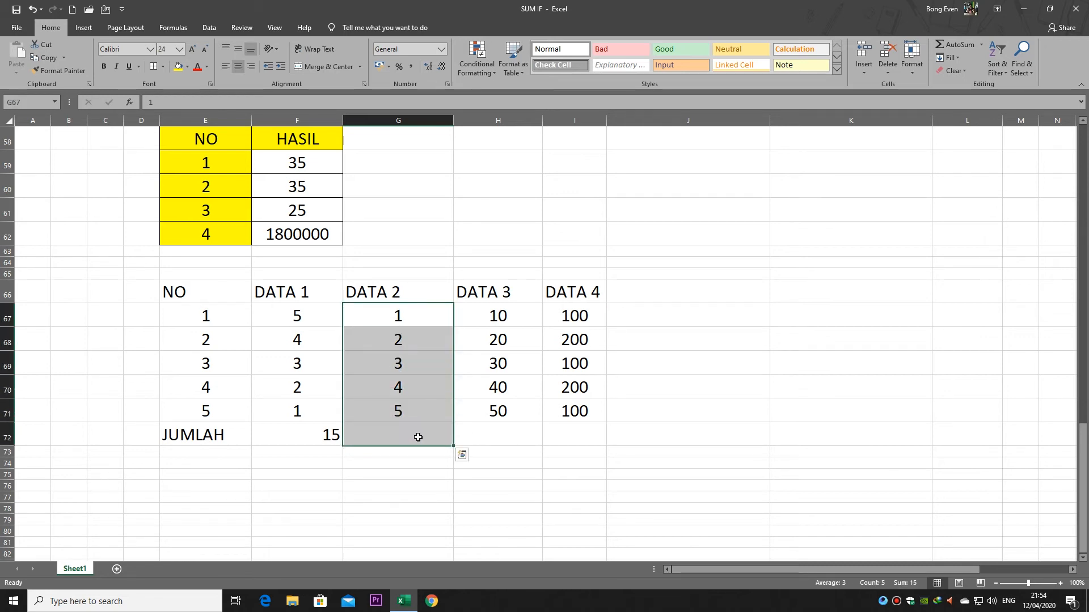
click(958, 45)
drag(515, 317, 513, 441)
click(959, 45)
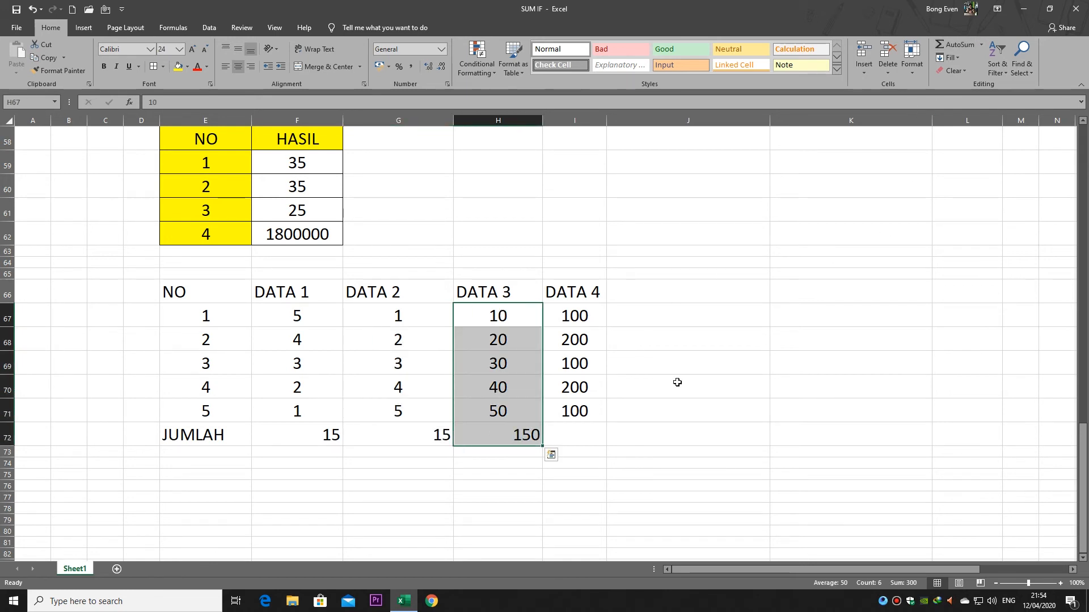
drag(590, 317, 587, 453)
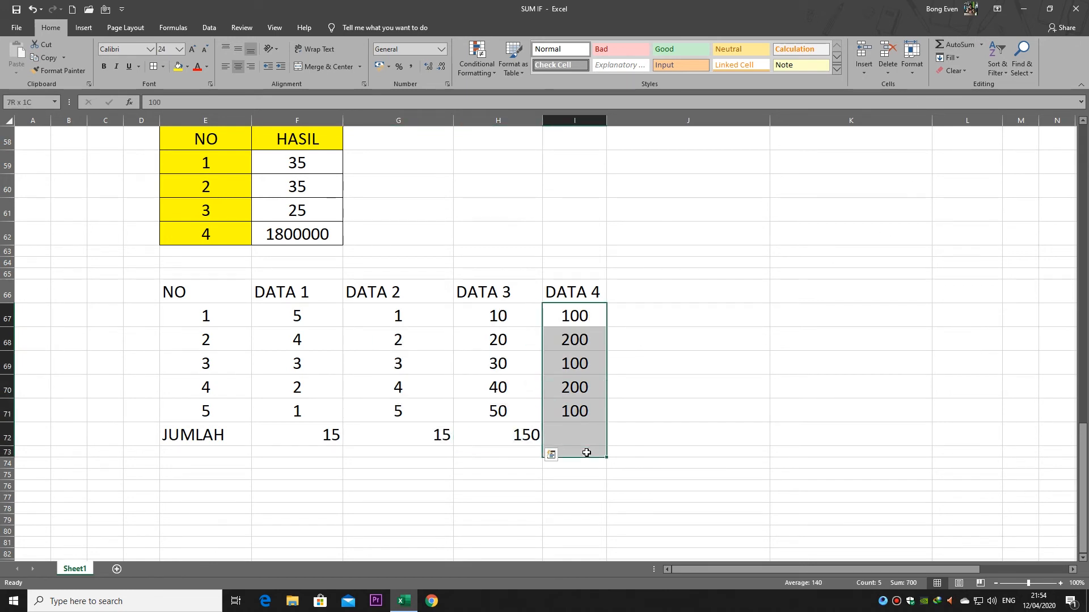
click(959, 45)
Centre the JUMLAH totals in F72:I72 horizontally.
click(351, 455)
drag(326, 435, 547, 439)
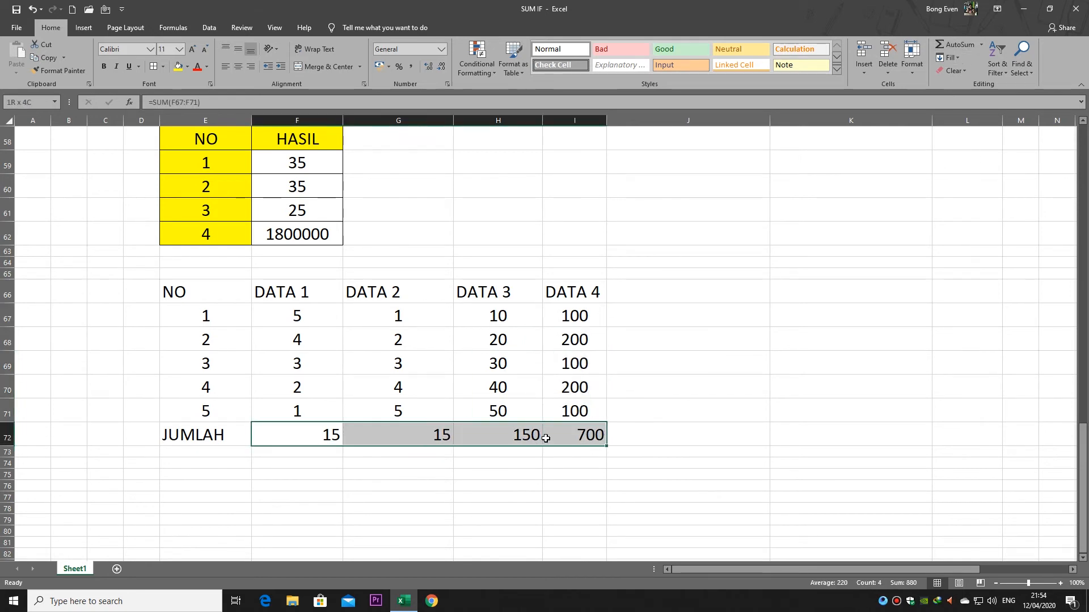
click(238, 67)
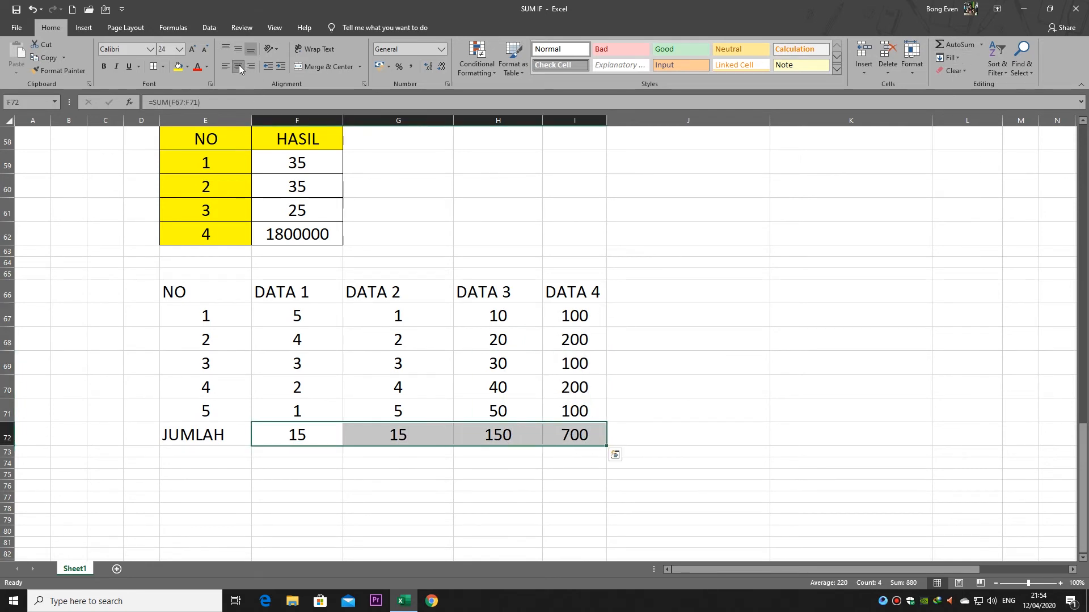
click(366, 441)
Fill the header row E66:I66, from NO to DATA 4, with yellow.
scroll(366, 440, down, 2)
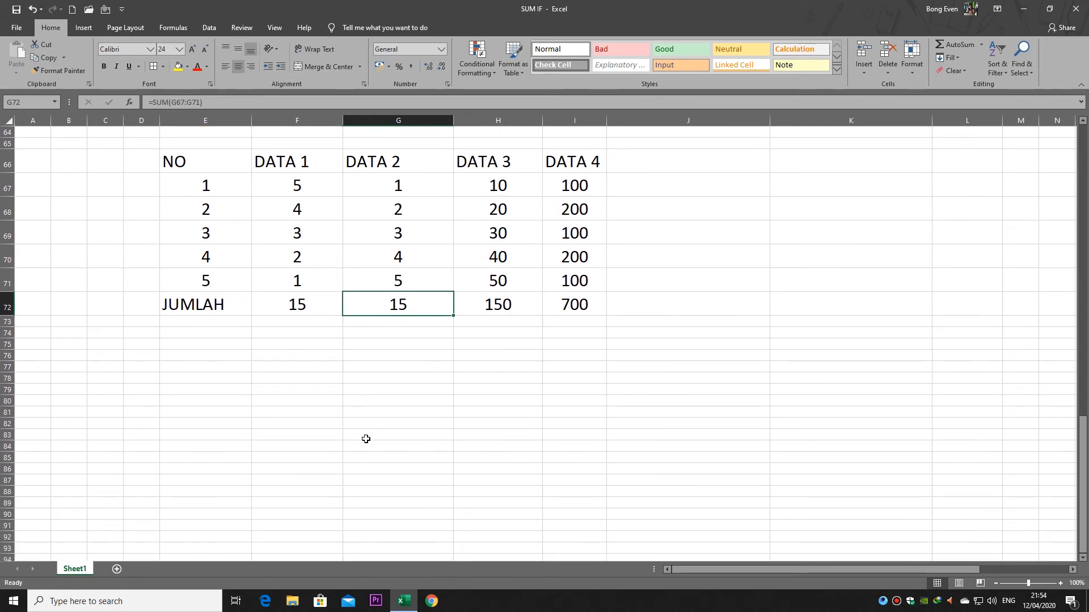
drag(305, 166, 302, 280)
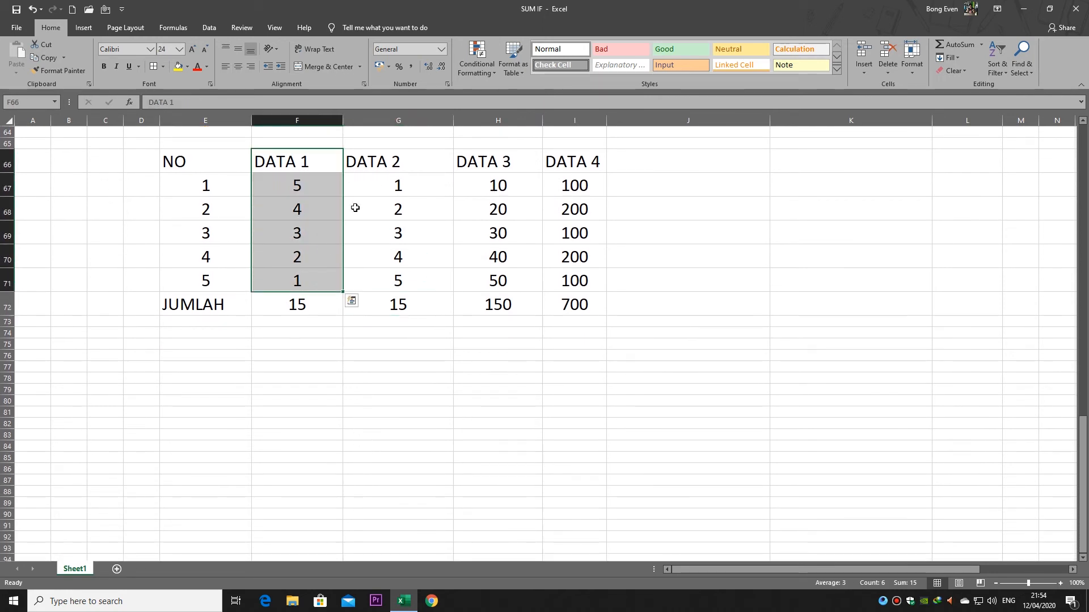
drag(369, 164, 391, 281)
click(267, 336)
drag(186, 163, 582, 163)
click(178, 66)
Fill the number column E67:E72 and the whole JUMLAH row E72:I72 with yellow.
drag(193, 187, 205, 293)
click(205, 295)
click(219, 255)
drag(224, 184, 250, 311)
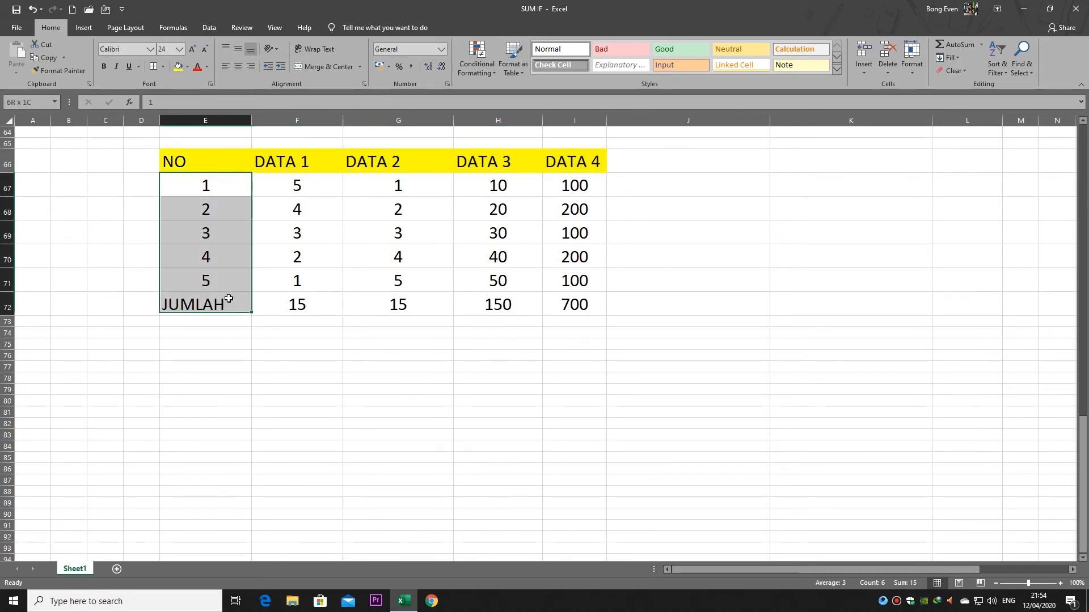
click(178, 67)
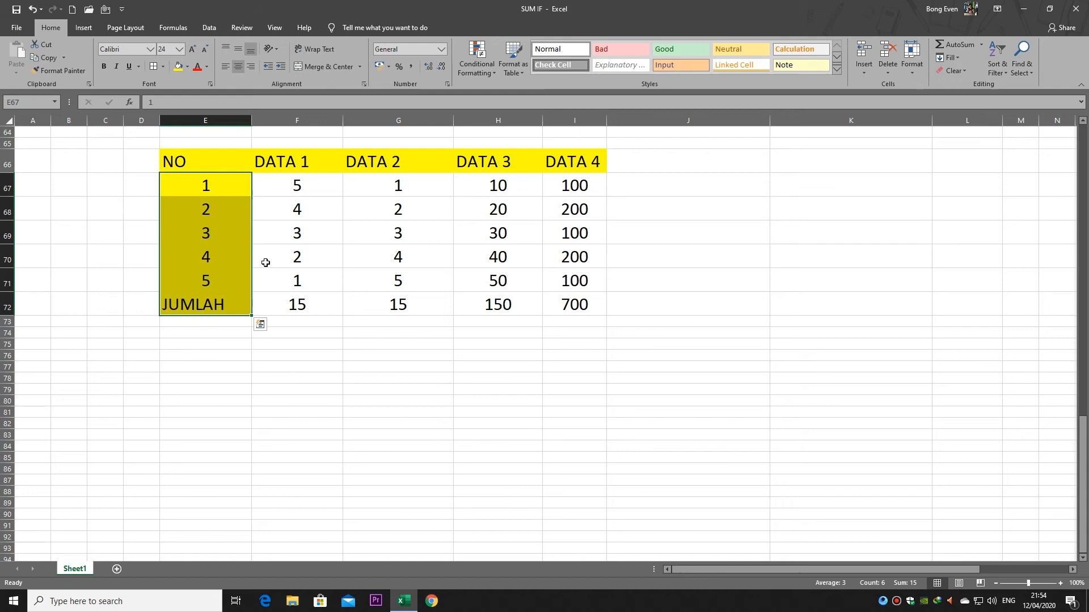
click(243, 308)
drag(244, 308, 590, 308)
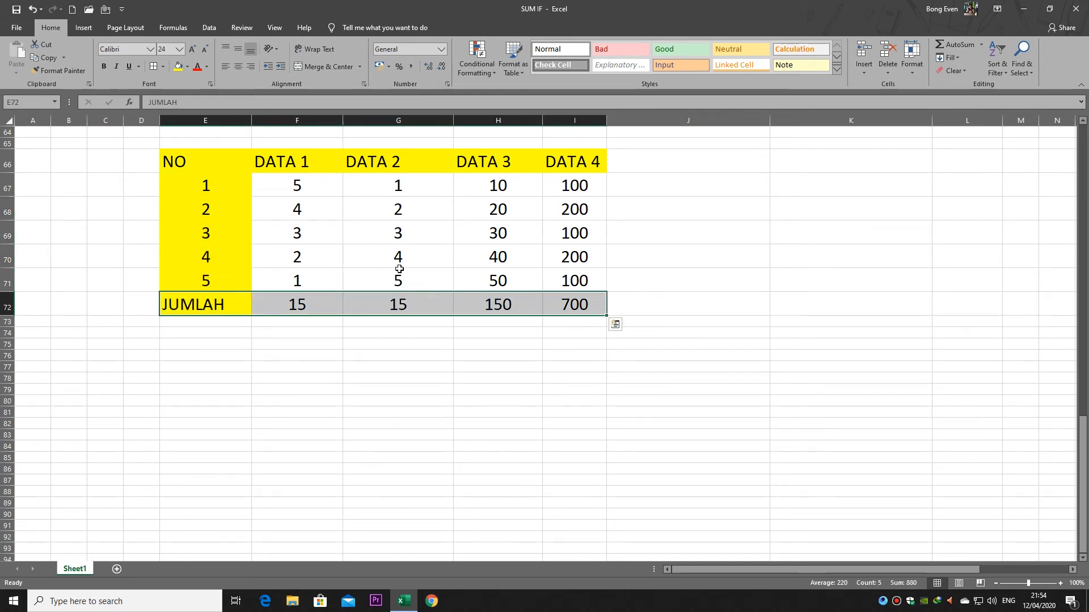
click(178, 69)
Apply all borders to the whole table E66:I72.
drag(176, 161, 590, 306)
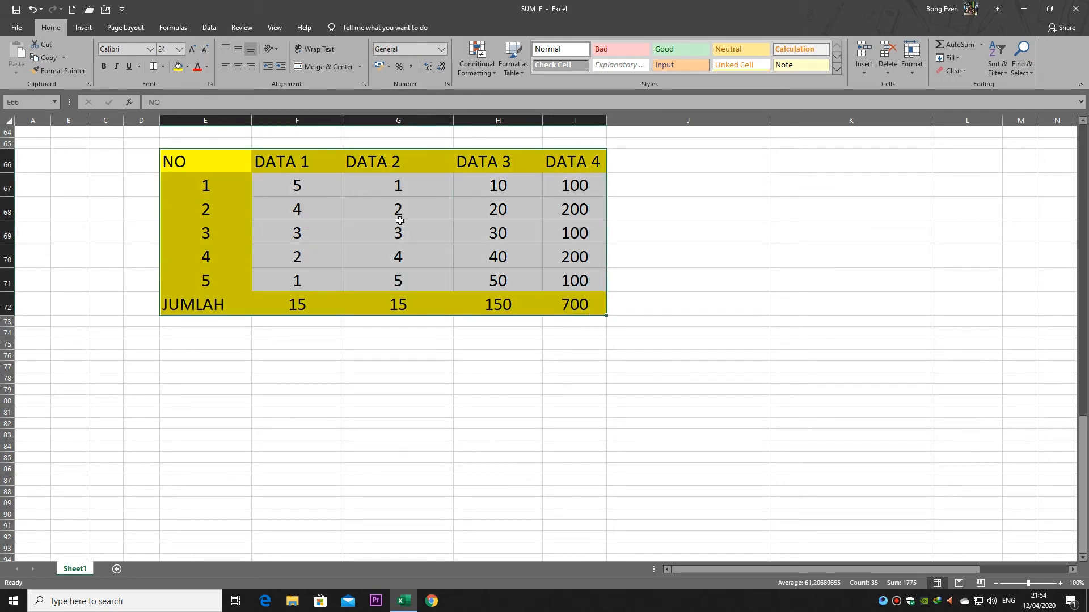
click(153, 67)
click(259, 210)
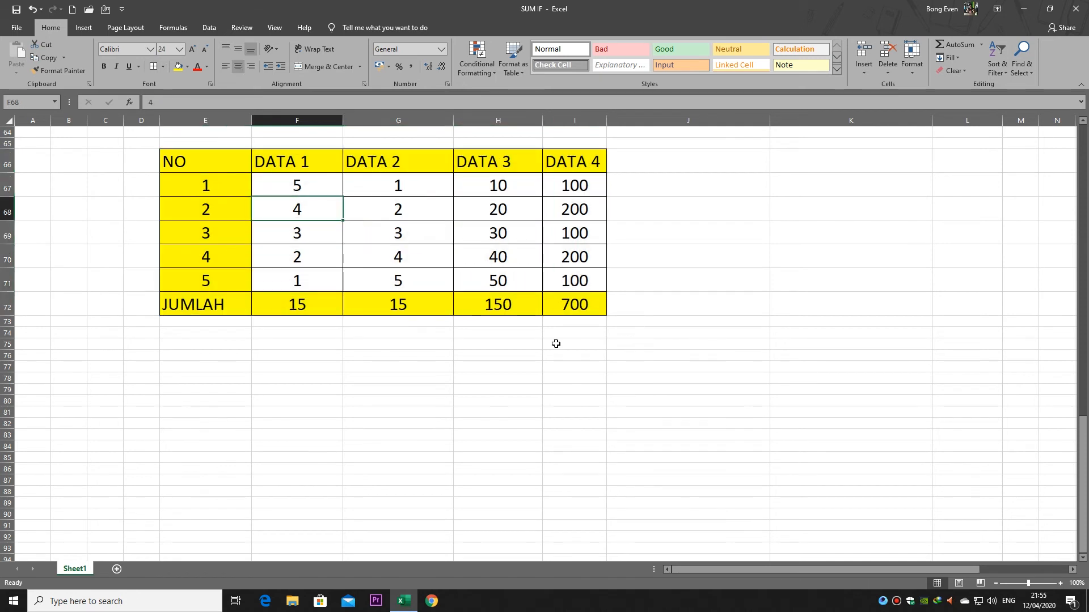
click(498, 366)
click(217, 343)
click(190, 335)
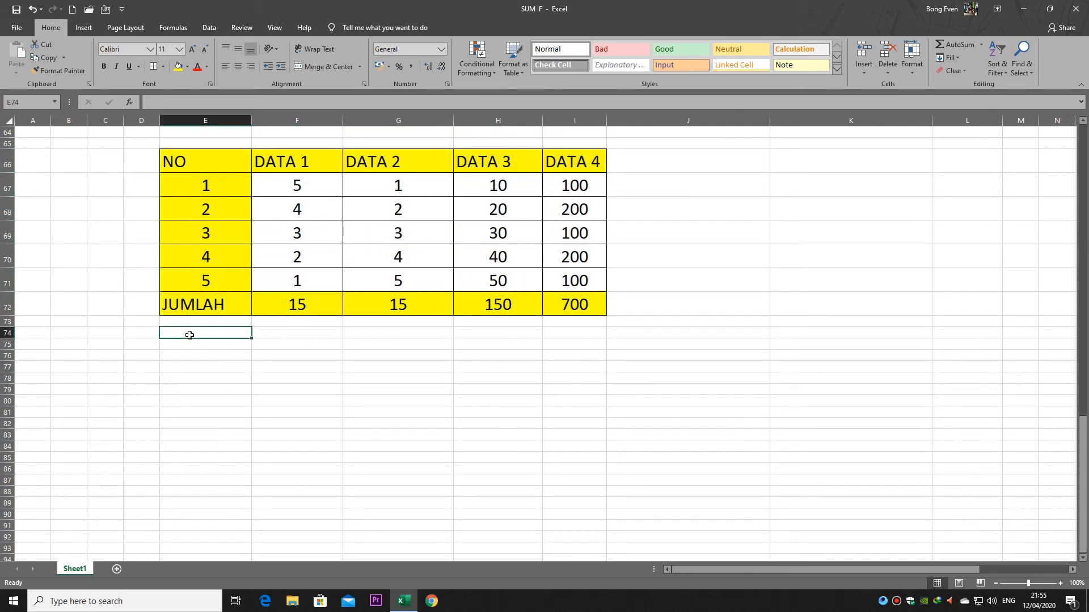
drag(301, 166, 583, 304)
click(646, 310)
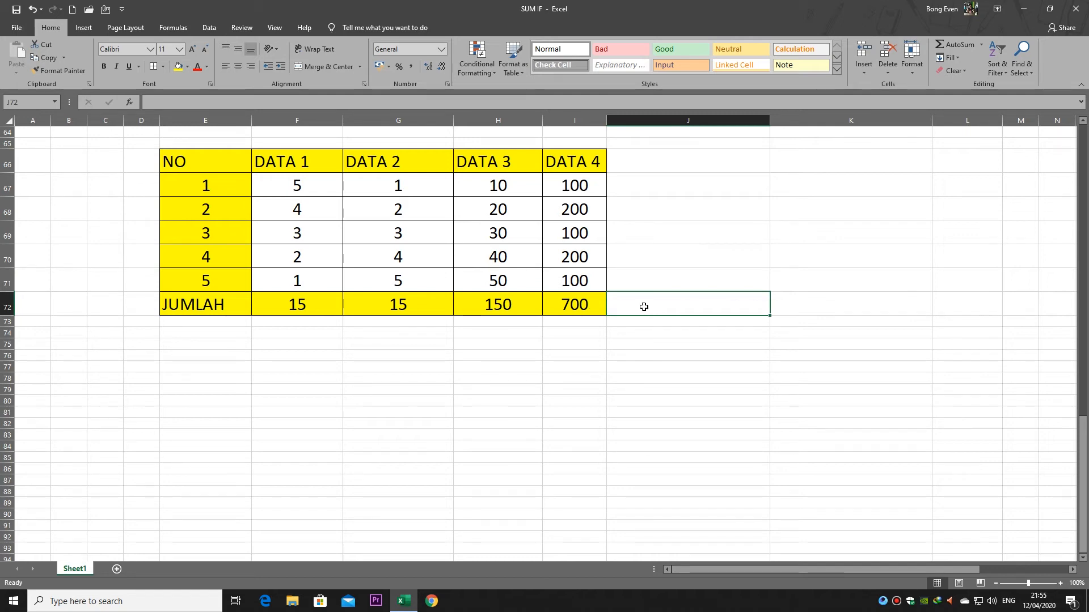
click(196, 346)
click(195, 334)
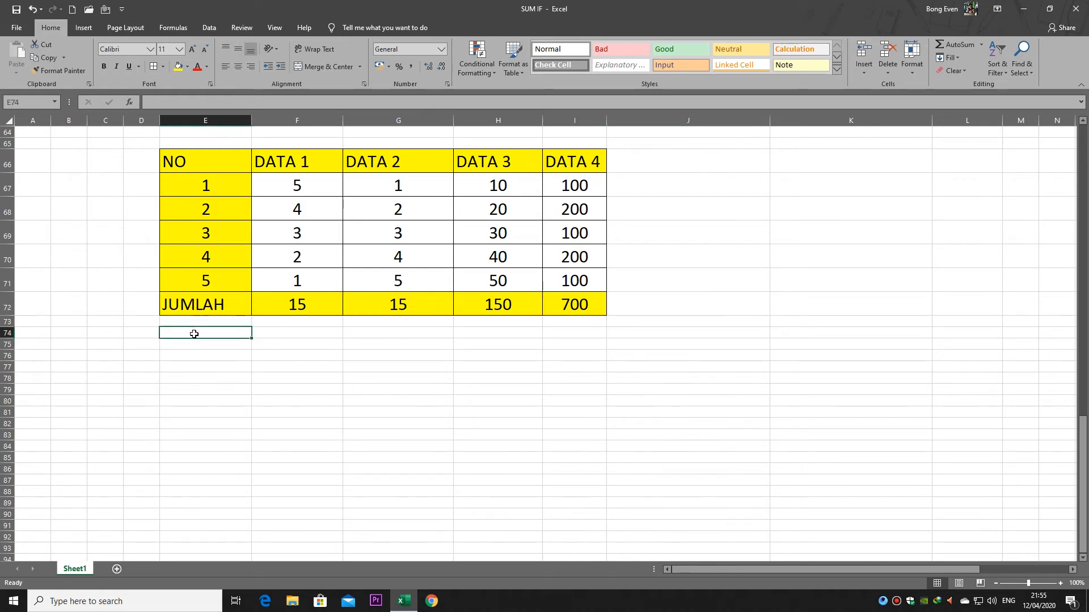
click(196, 353)
Enter the formula =SUMPRODUCT(F67:F71;G67:G71) in E74 to sum the products of DATA 1 and DATA 2.
click(195, 335)
text(=)
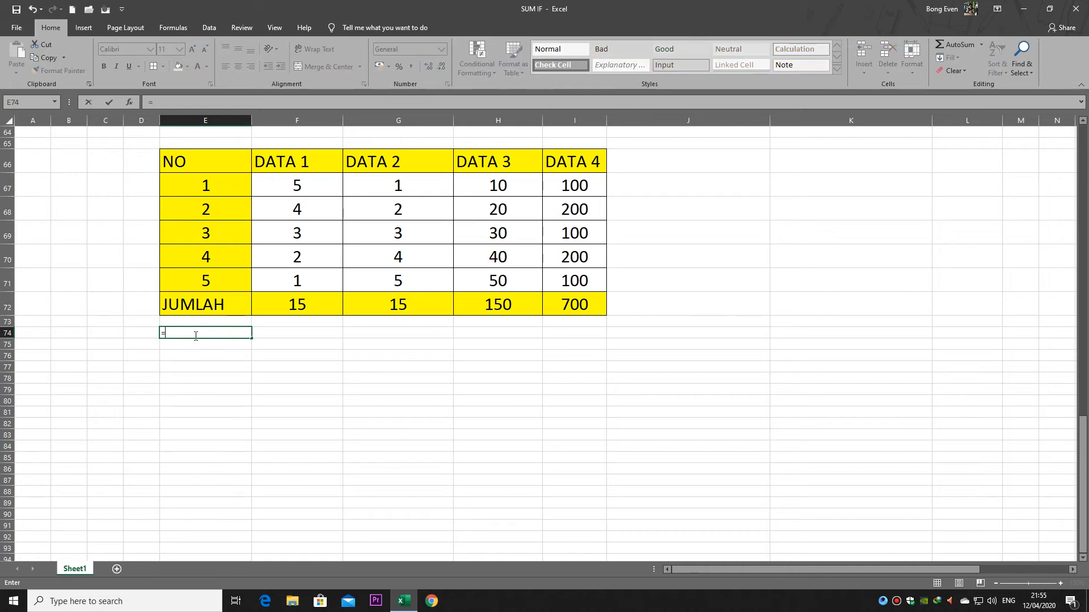
text(SUM)
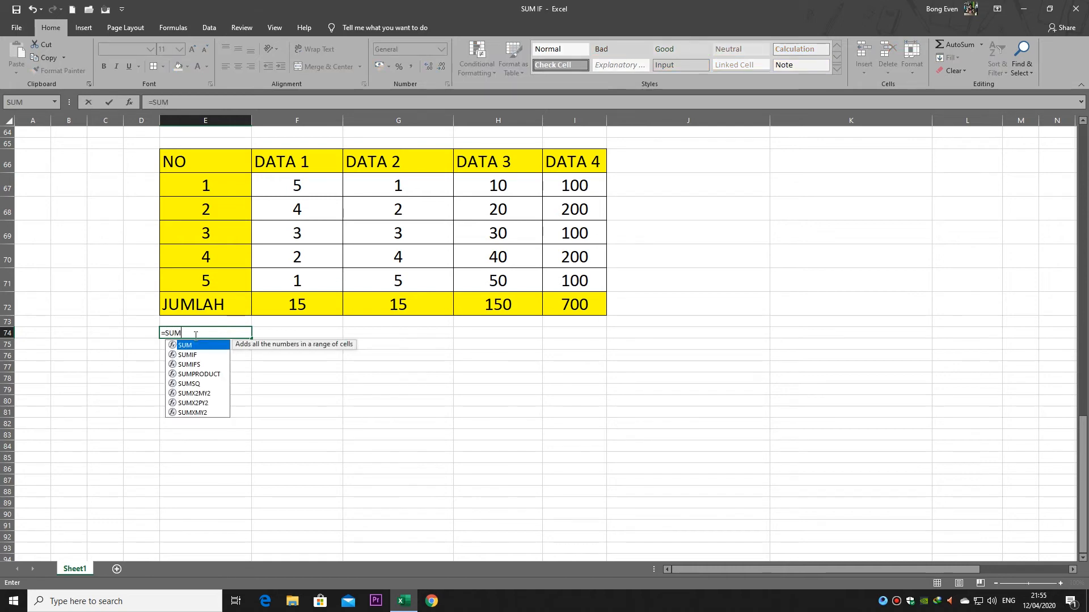
text(PRODUC)
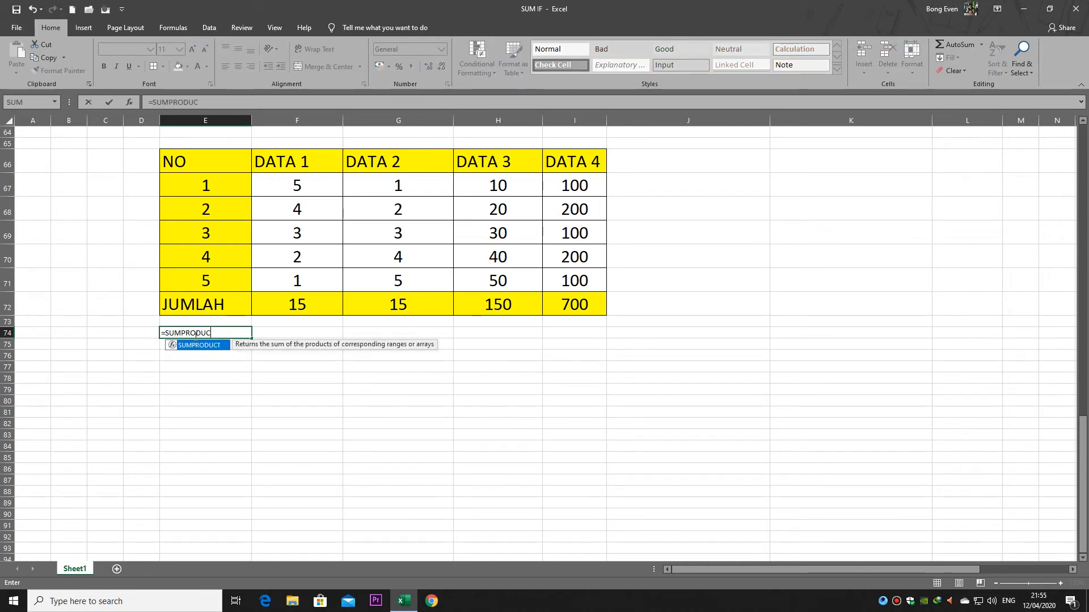
text(T()
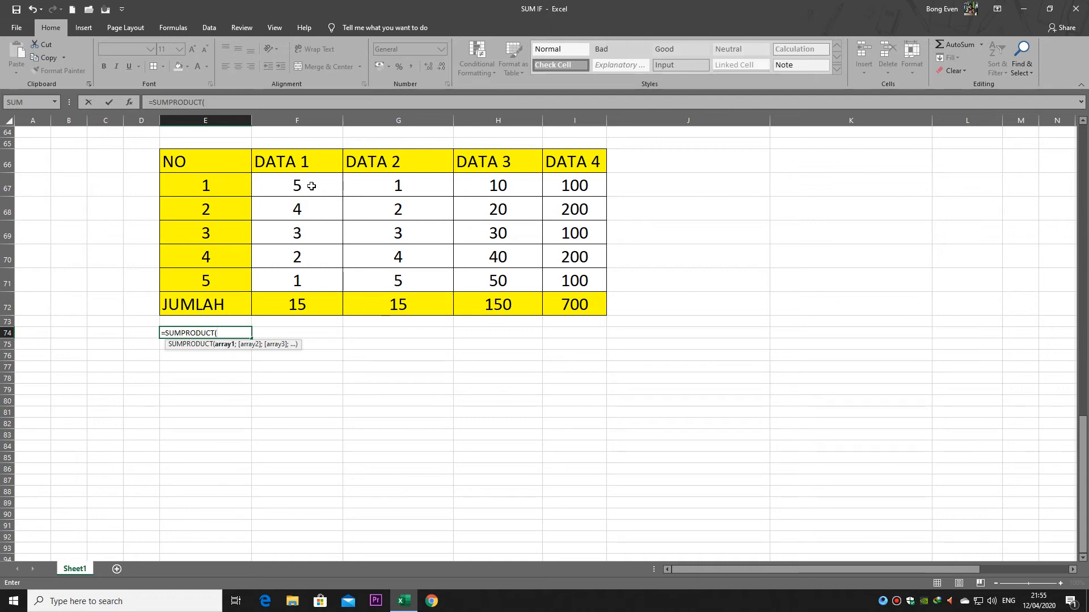
drag(307, 183, 311, 281)
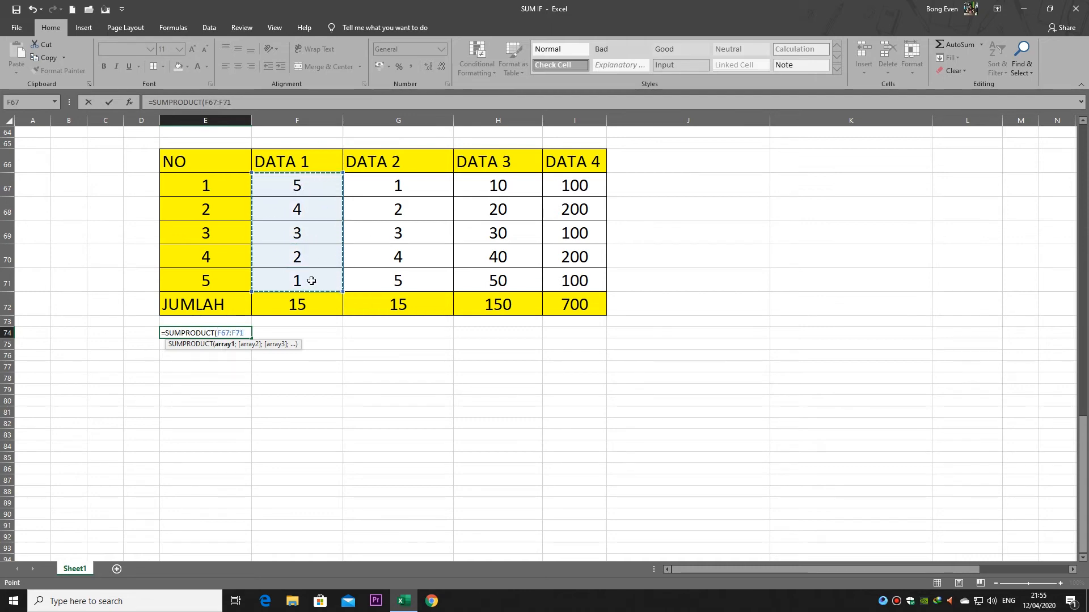
text(;)
click(425, 189)
drag(425, 189, 425, 272)
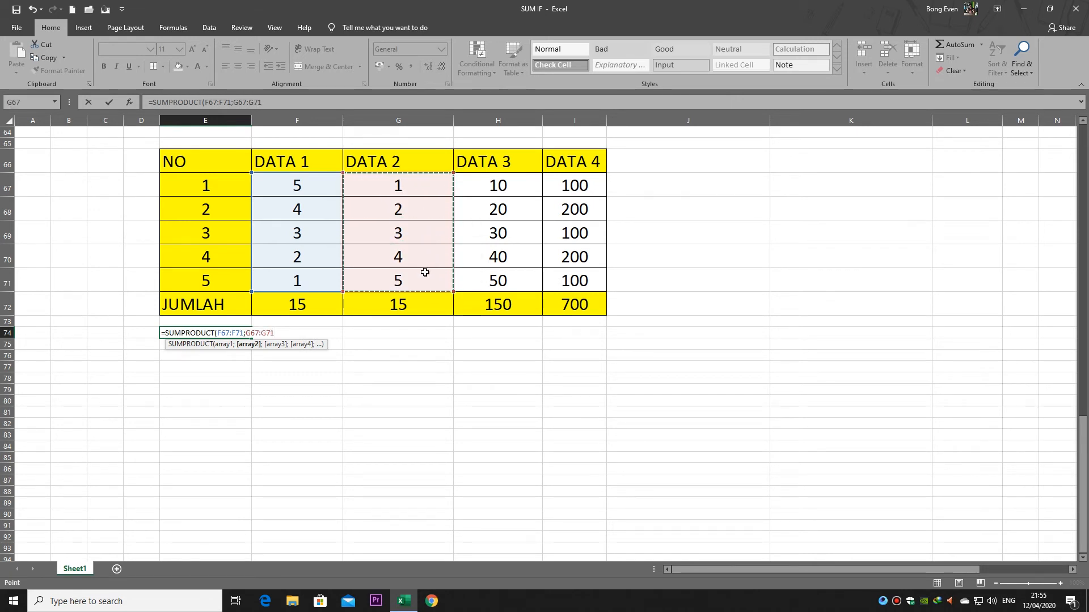
text())
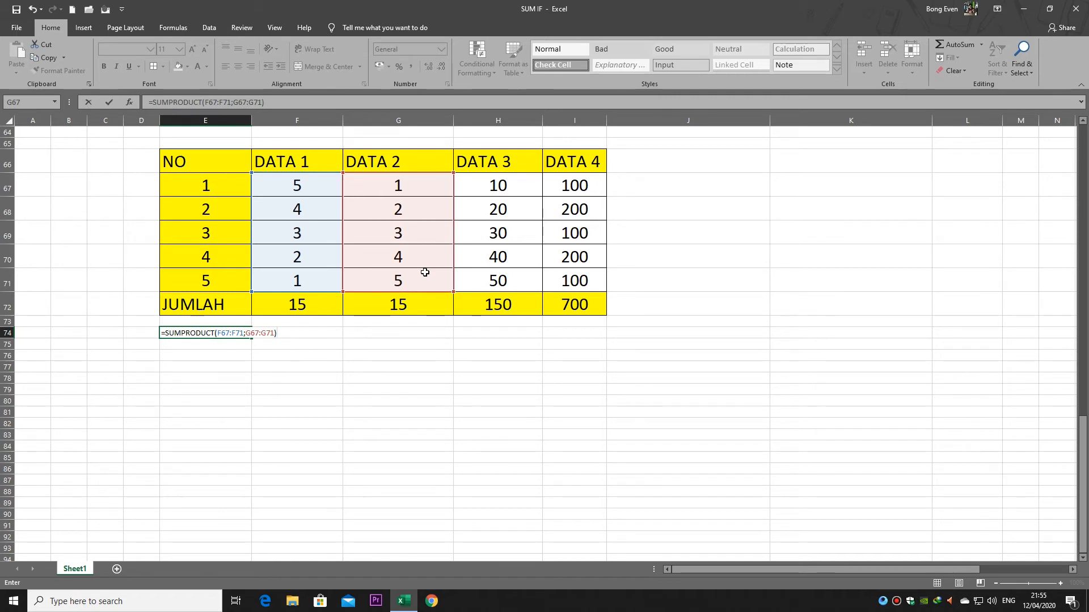
key(Return)
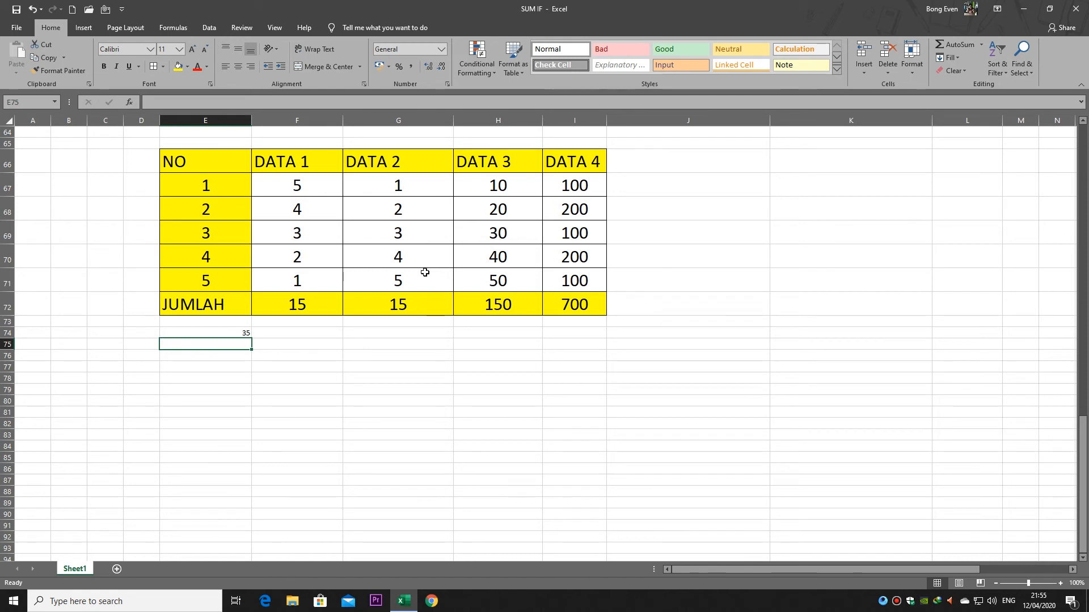
Set the font size of the result cells E74:E77 to 24.
click(304, 295)
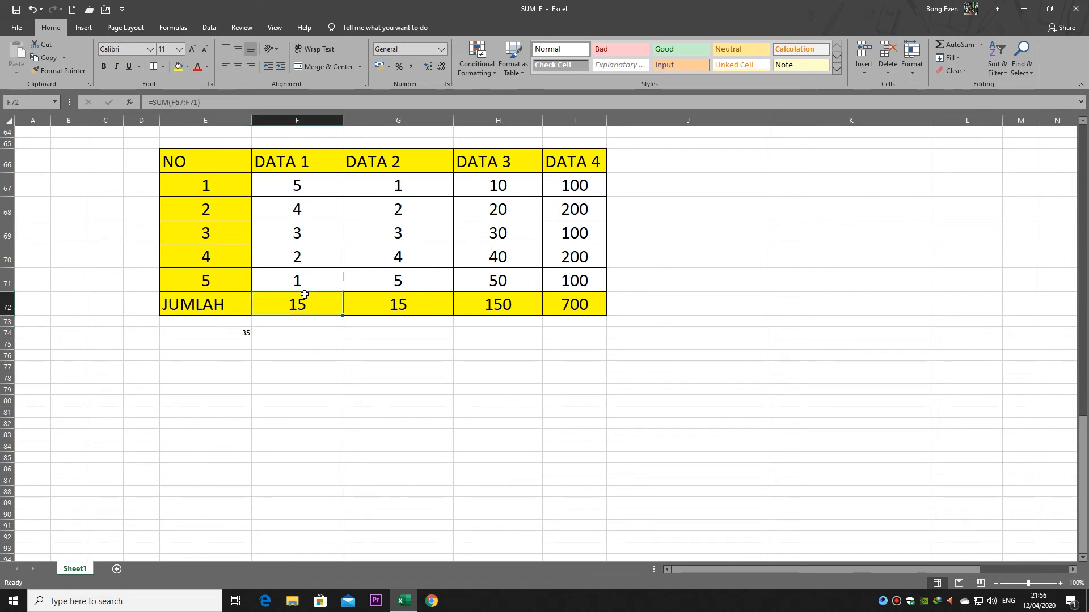
click(214, 332)
drag(219, 333, 230, 368)
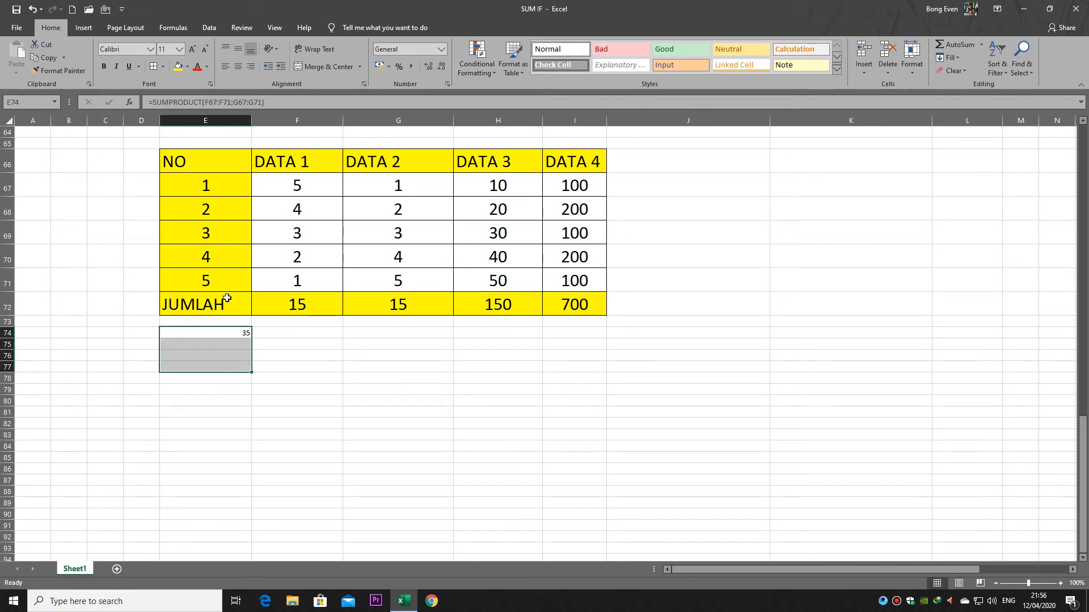
click(179, 49)
click(171, 178)
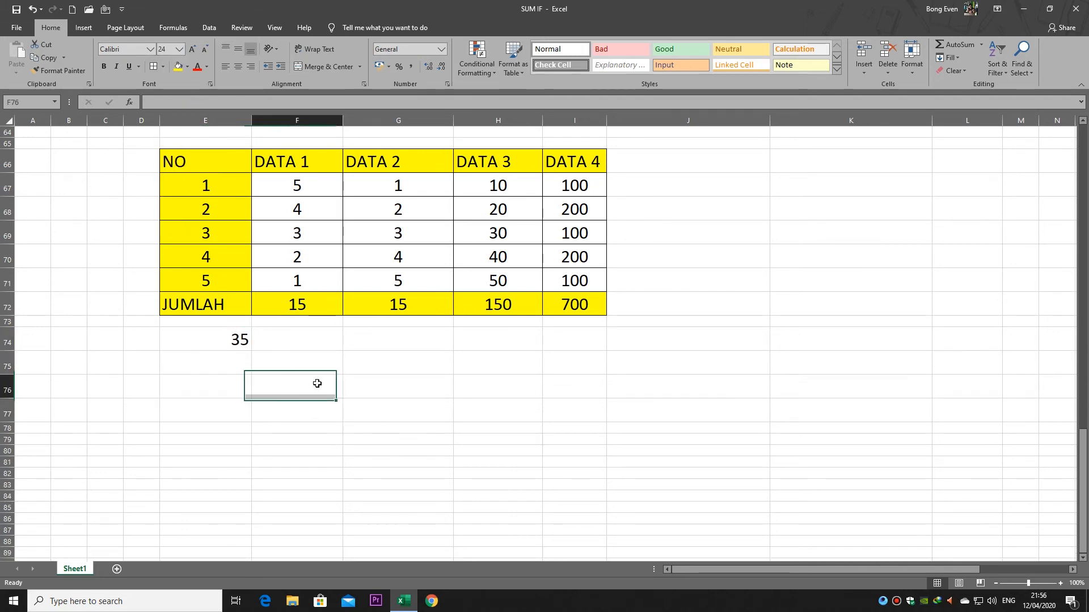
Apply all borders to the result cells E74:E77 and centre their contents horizontally.
drag(227, 341, 232, 417)
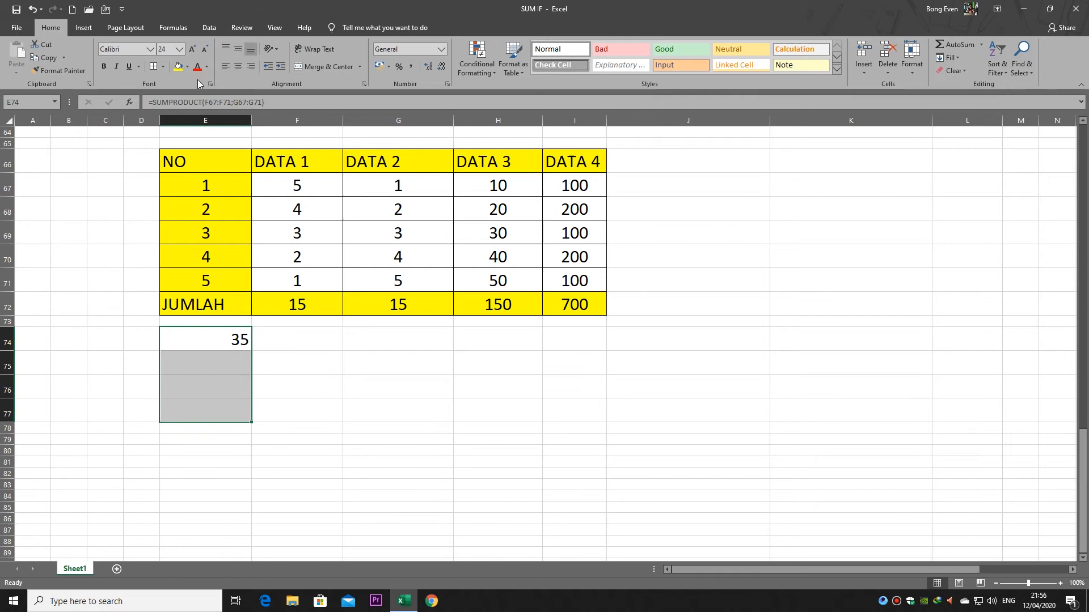
click(153, 67)
click(238, 67)
click(290, 357)
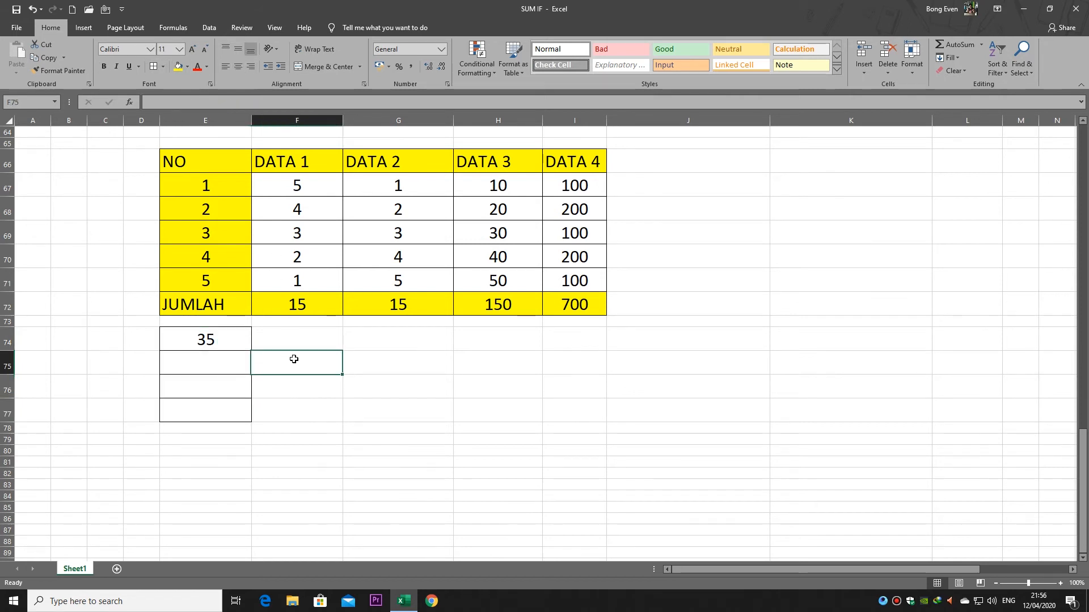
click(210, 335)
click(289, 346)
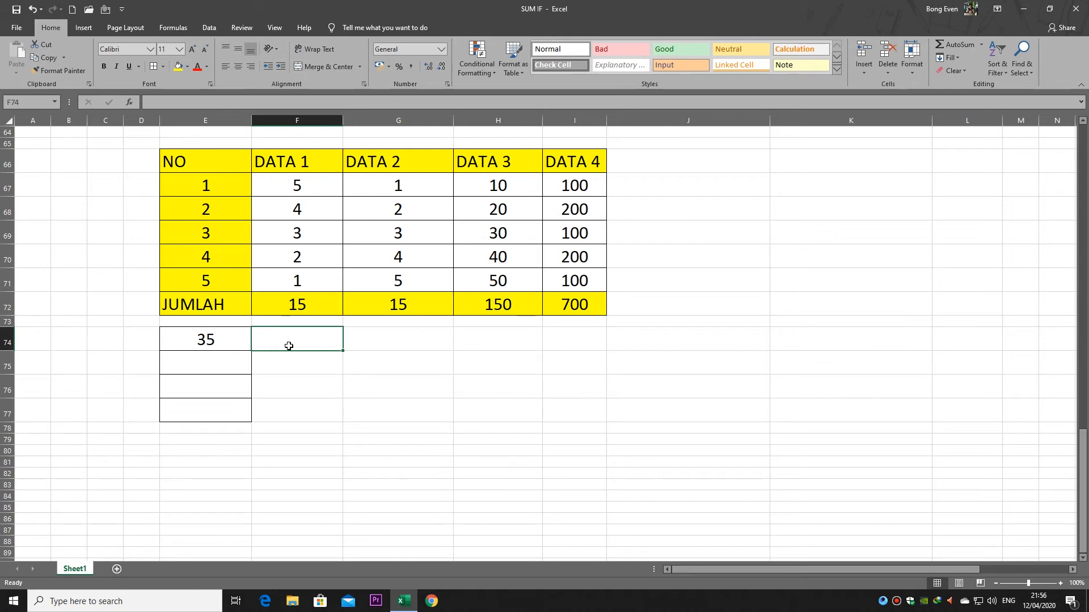
Examine the SUMPRODUCT formula in E74 and each row's pair of DATA 1 and DATA 2 values in rows 67 to 71.
click(215, 339)
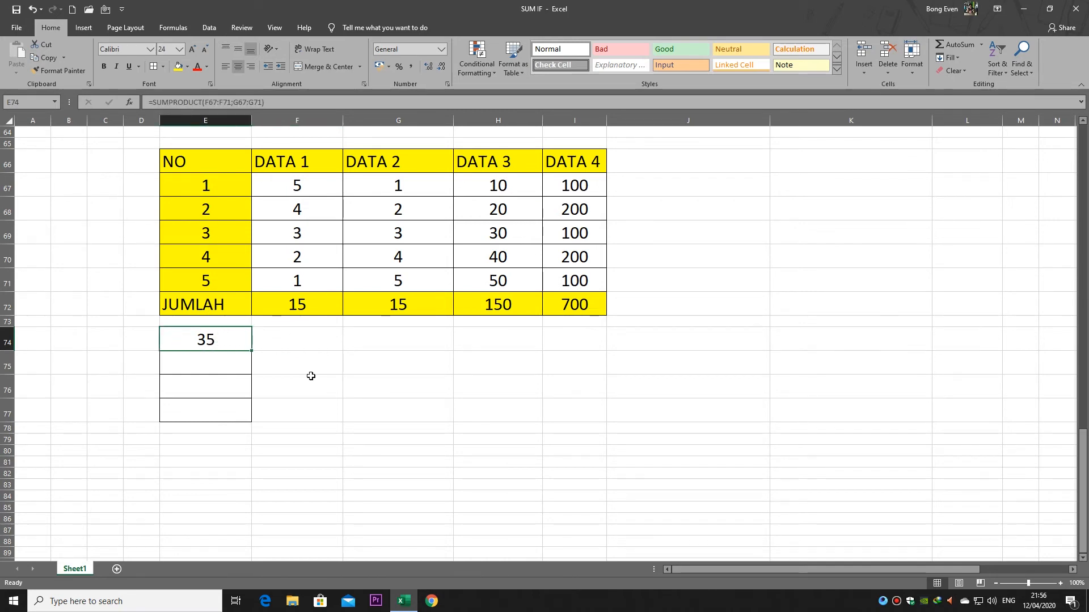
click(316, 182)
click(391, 185)
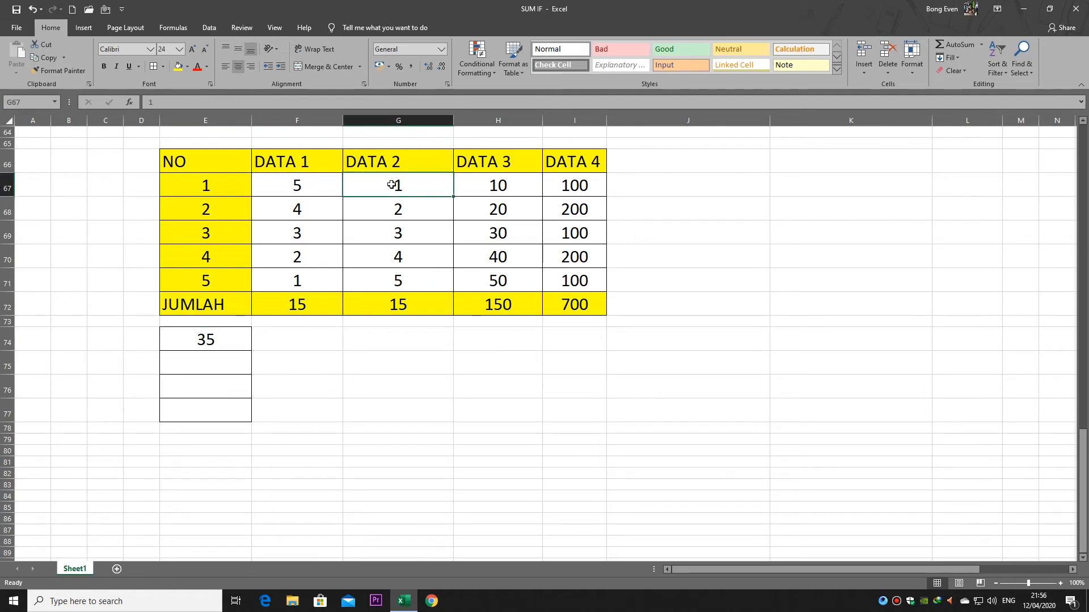
click(316, 216)
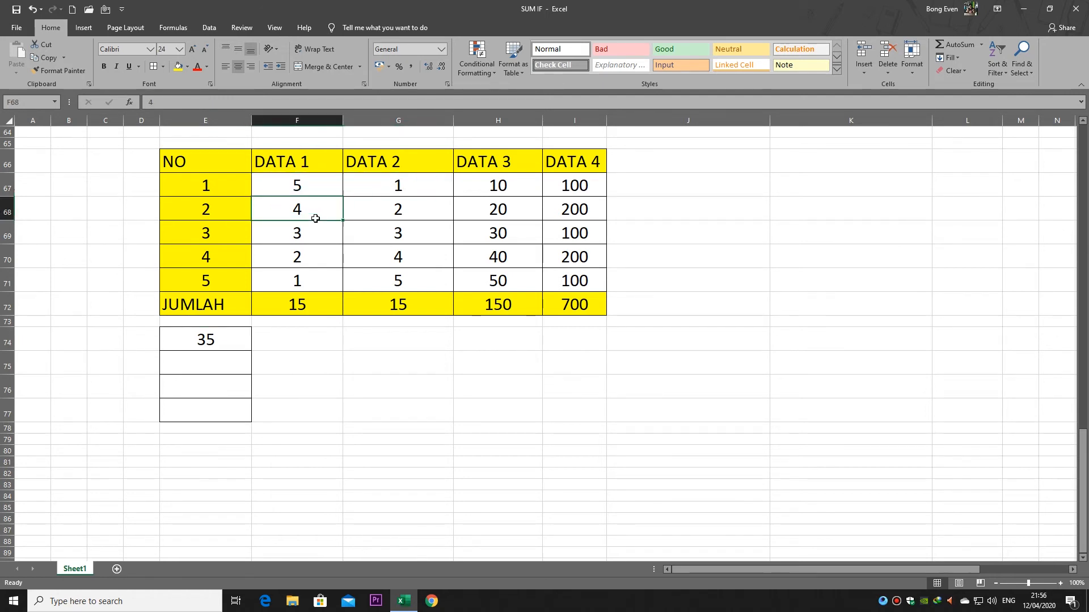
click(377, 215)
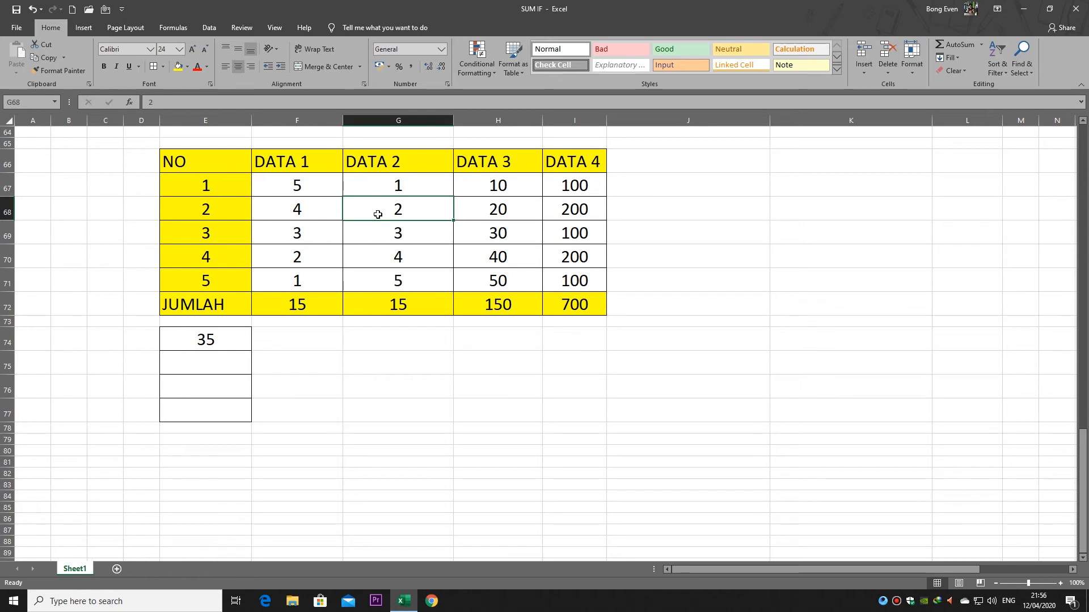
click(315, 237)
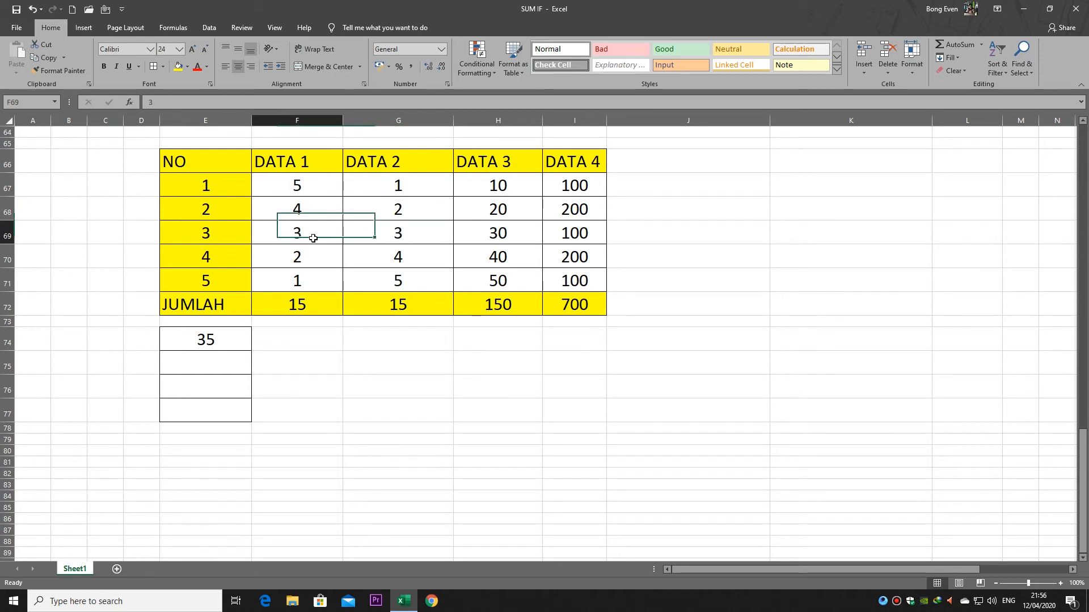
click(390, 239)
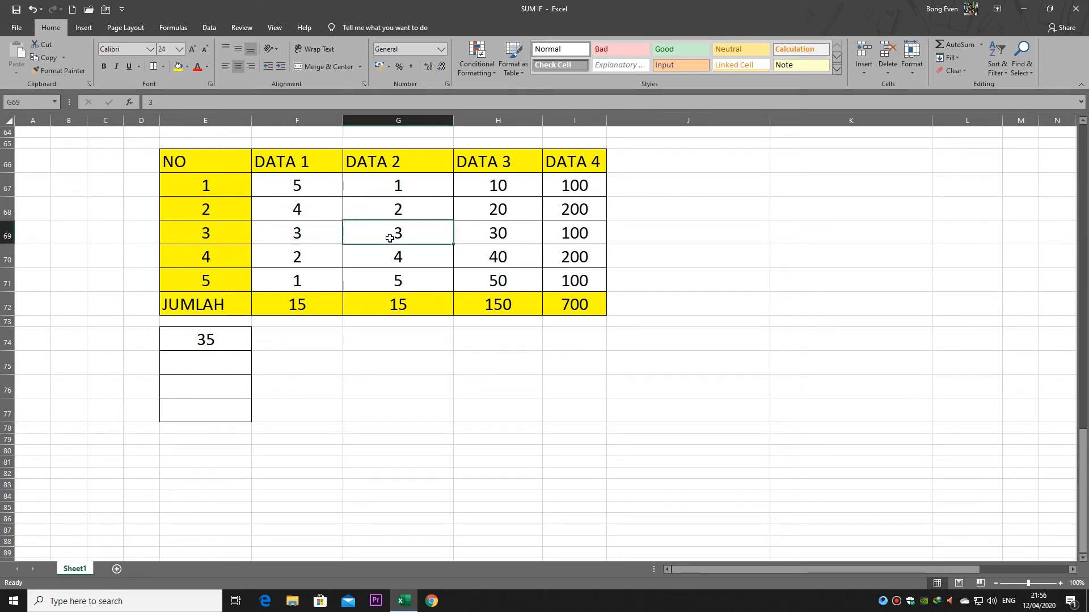
click(323, 261)
click(374, 260)
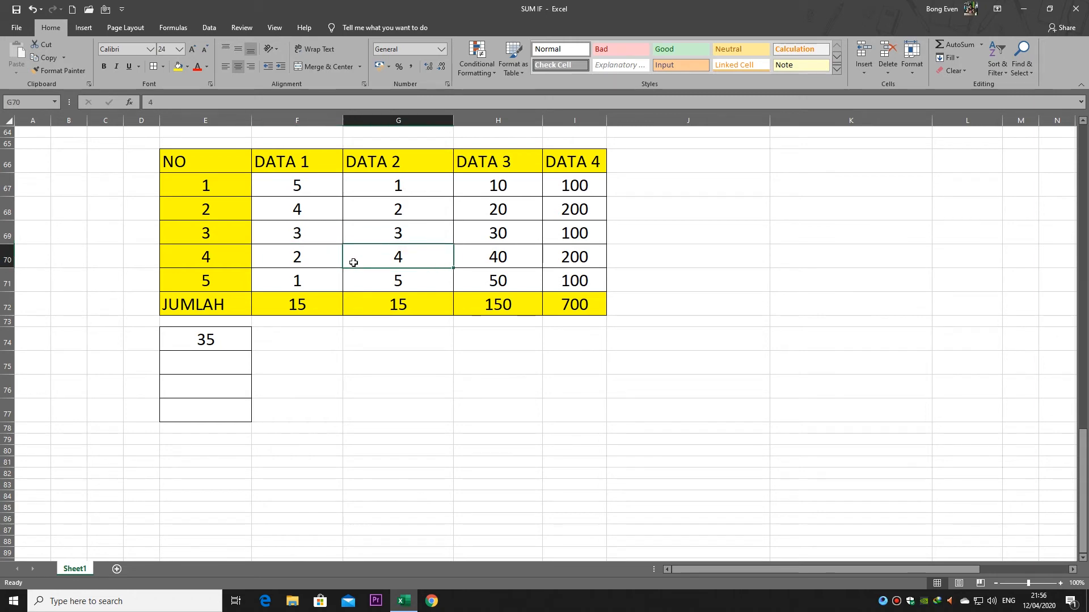
click(320, 276)
click(377, 284)
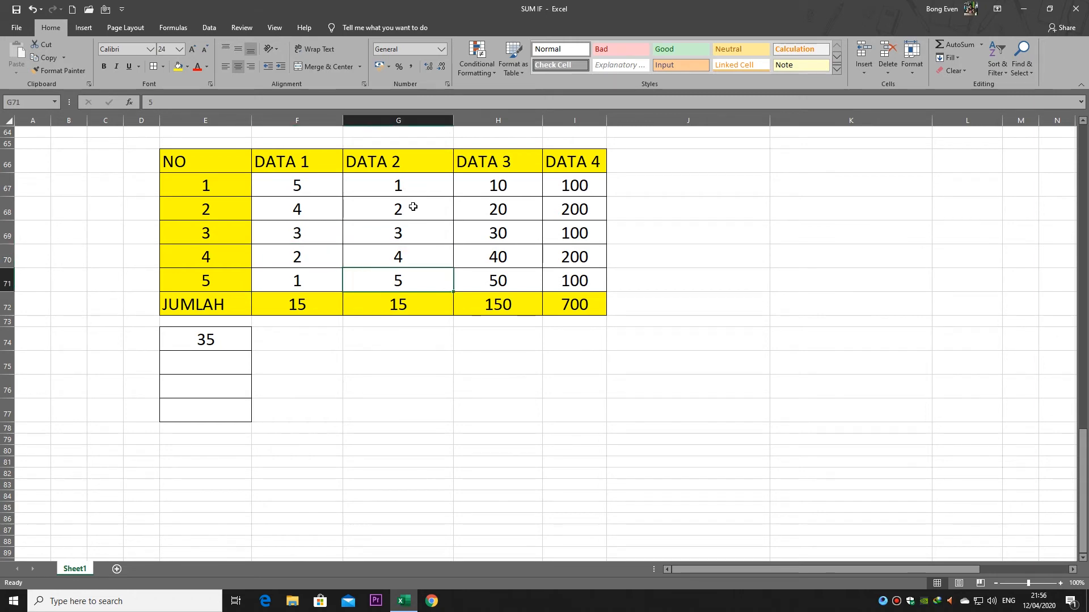
click(280, 336)
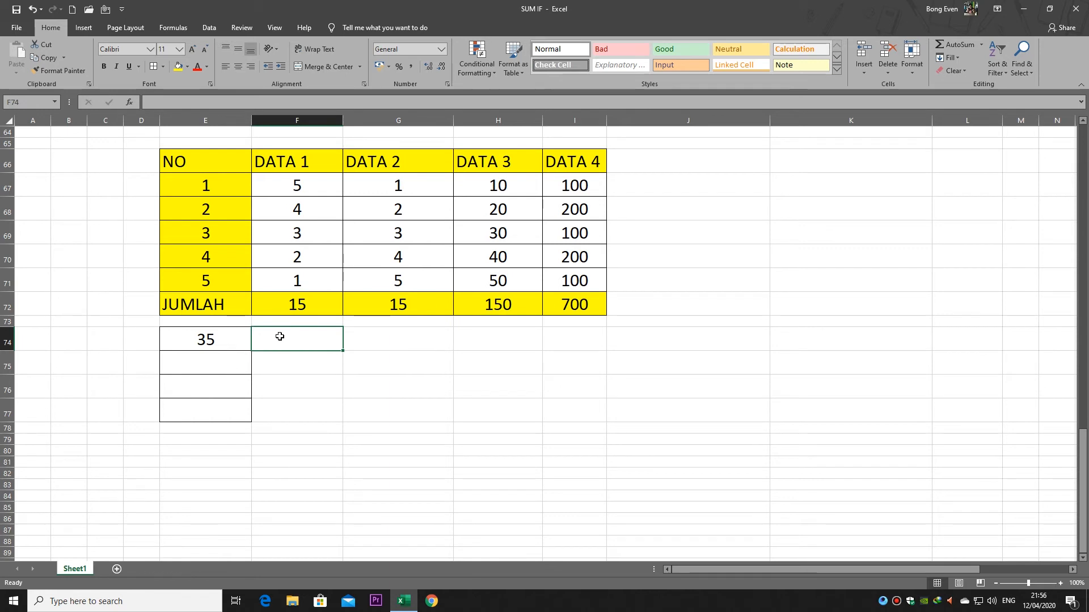
text(=)
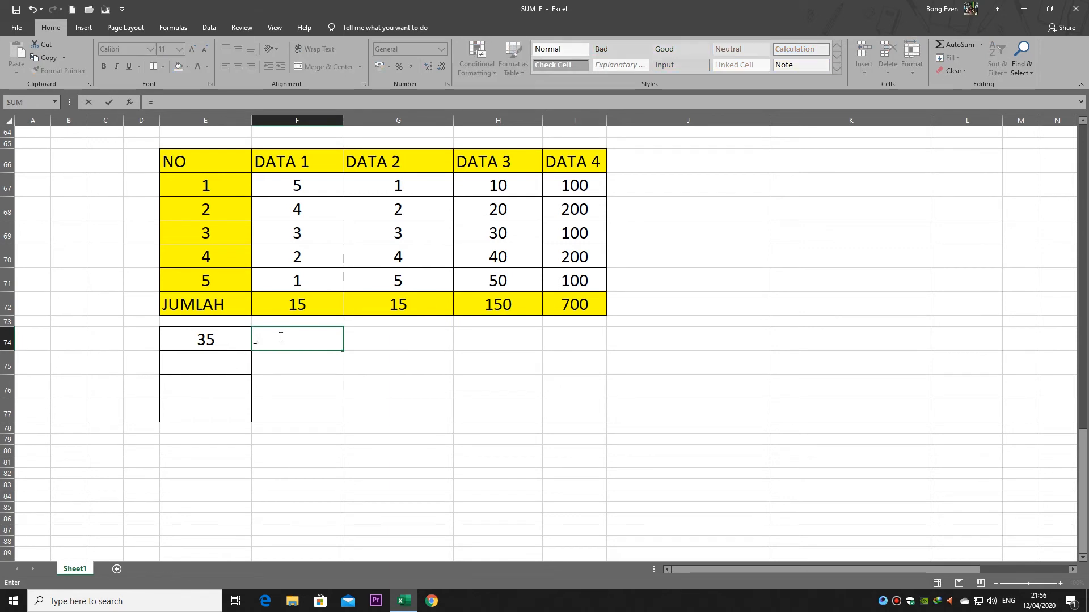
text((5*1)
key(Return)
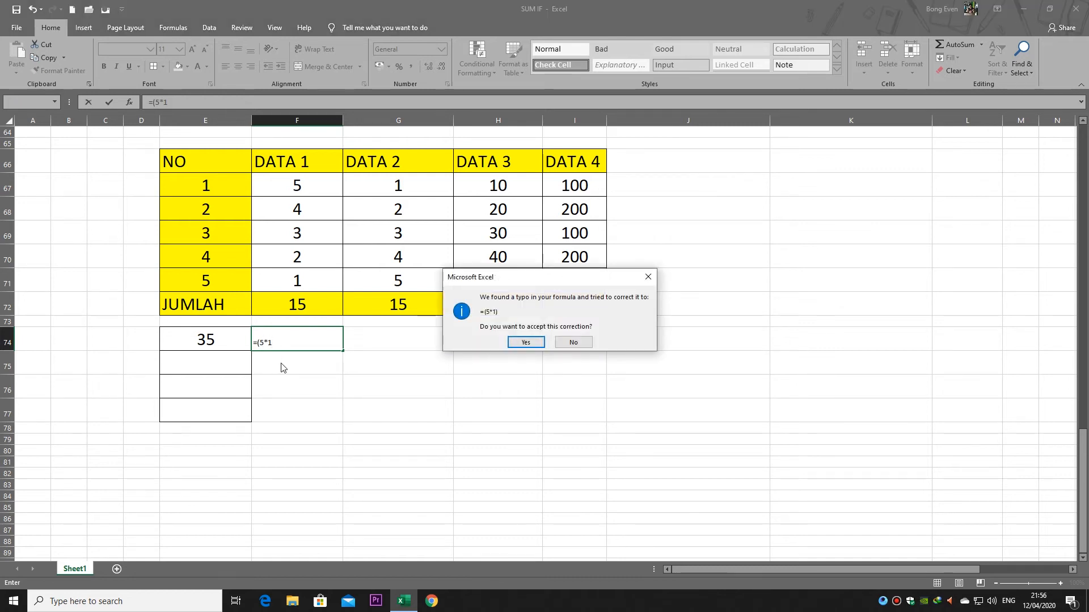
click(573, 339)
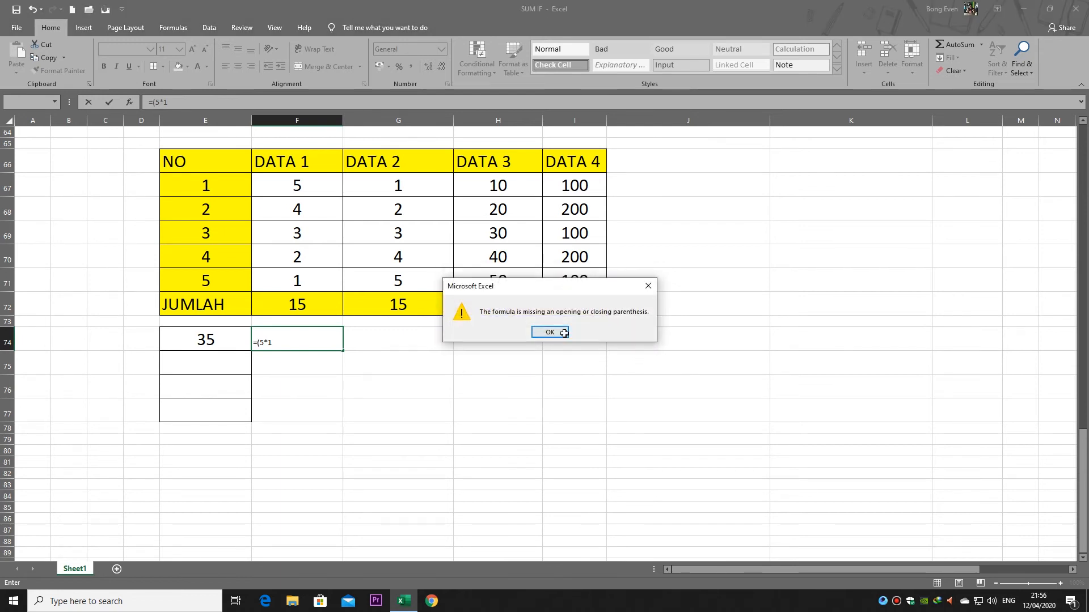
key(Return)
click(416, 380)
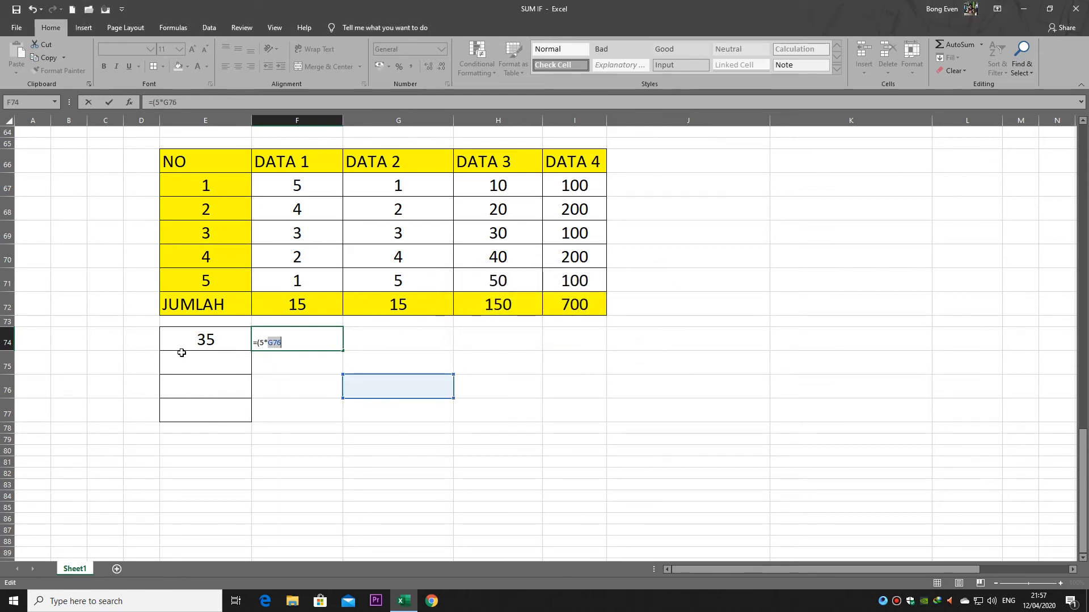
key(Left)
key(Escape)
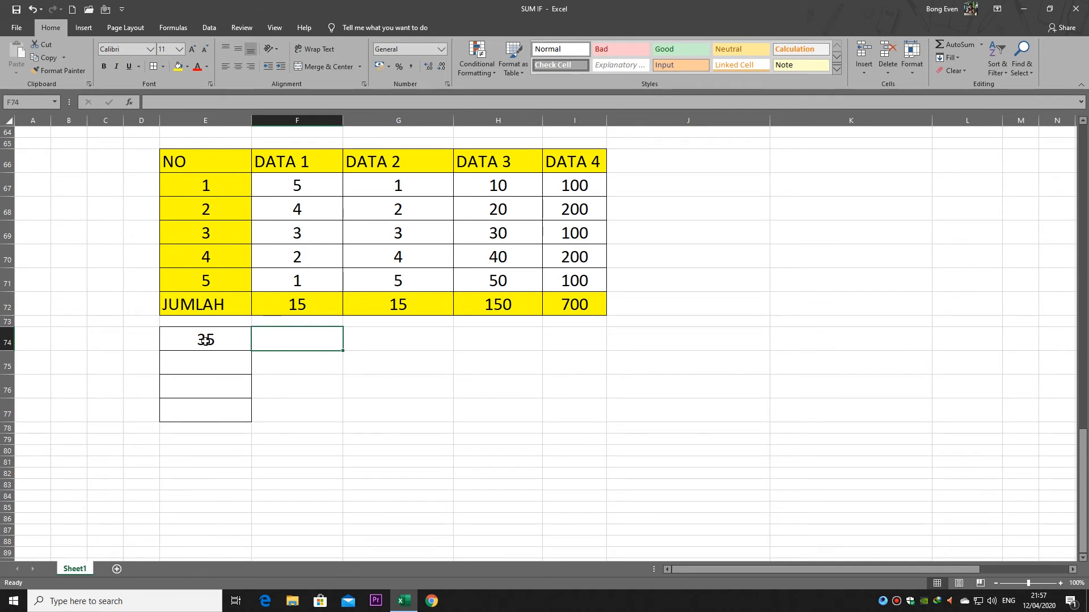
Set the font size of cells E74:I77 to 24 and test it with the trial text RGRR in F74.
drag(204, 344, 581, 418)
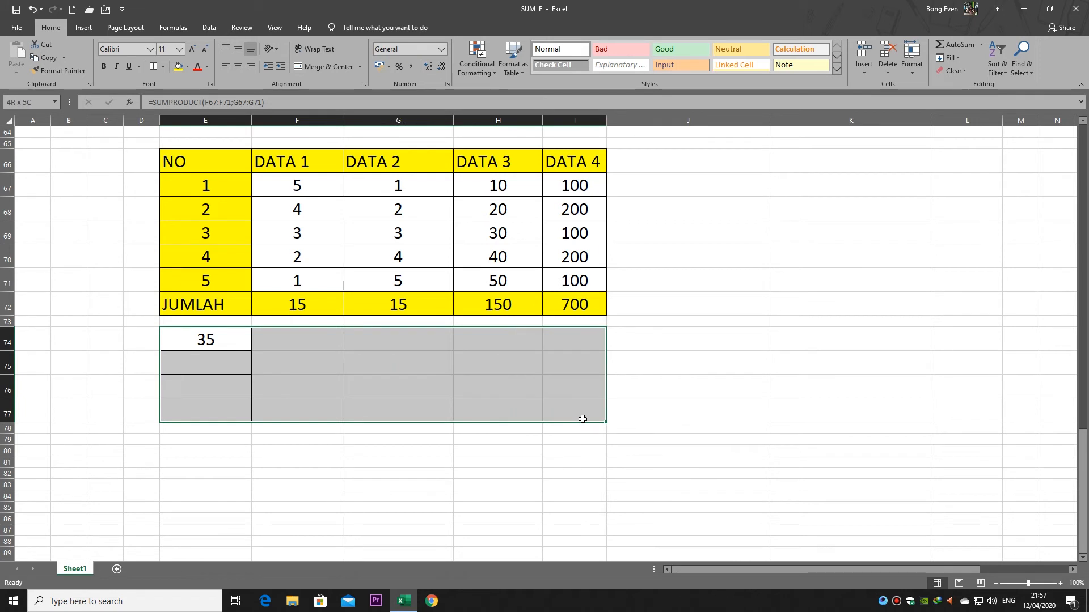
click(170, 50)
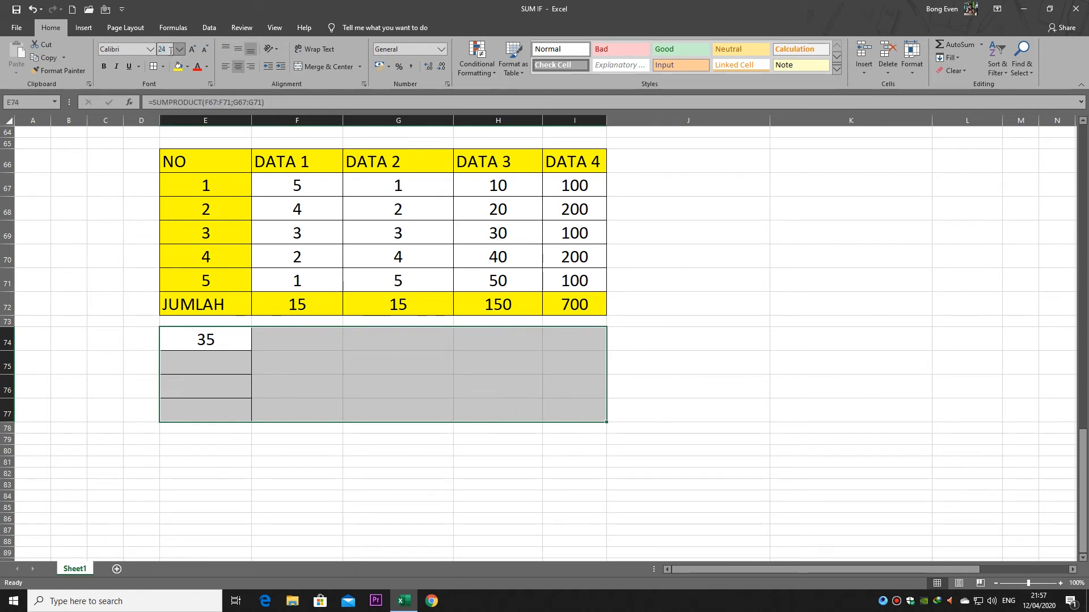
click(294, 341)
text(RGRR)
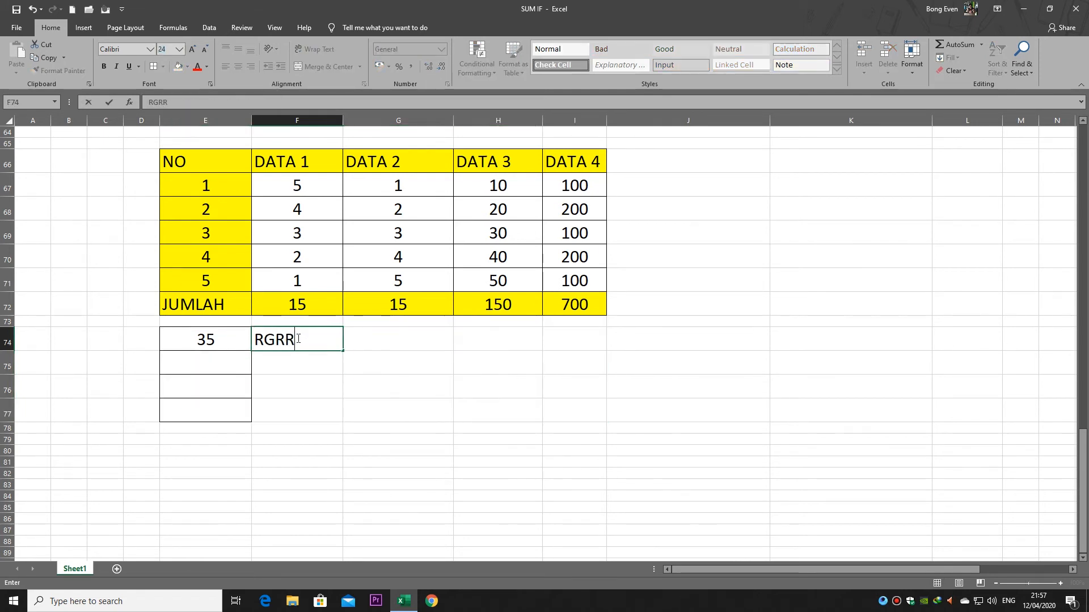
Replace the trial text in F74 with the start of a manual product sum, =(5*1)+(4*2).
drag(322, 343, 221, 339)
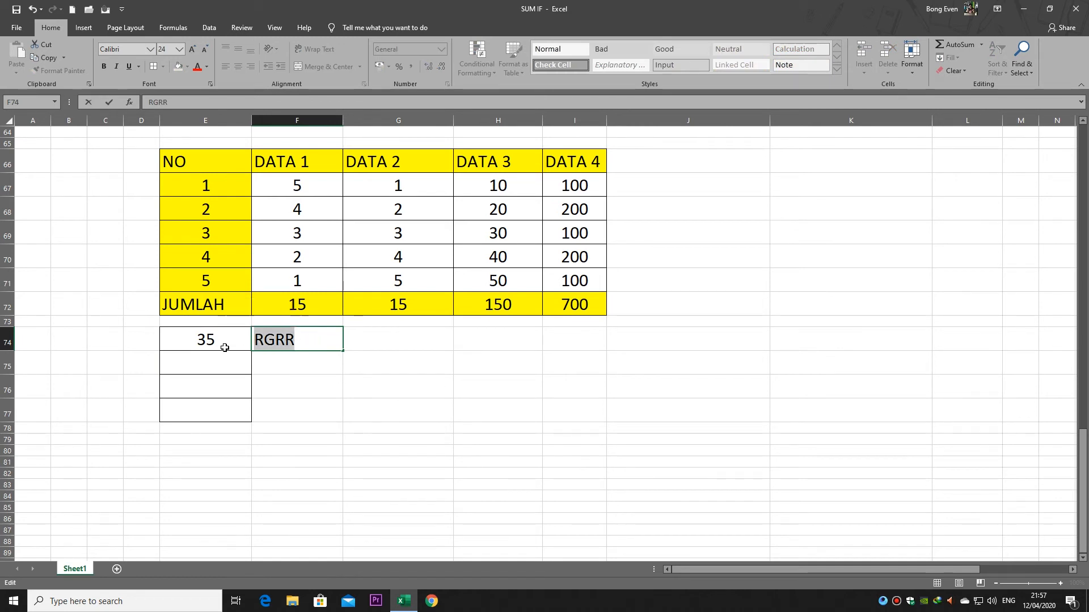
text(=()
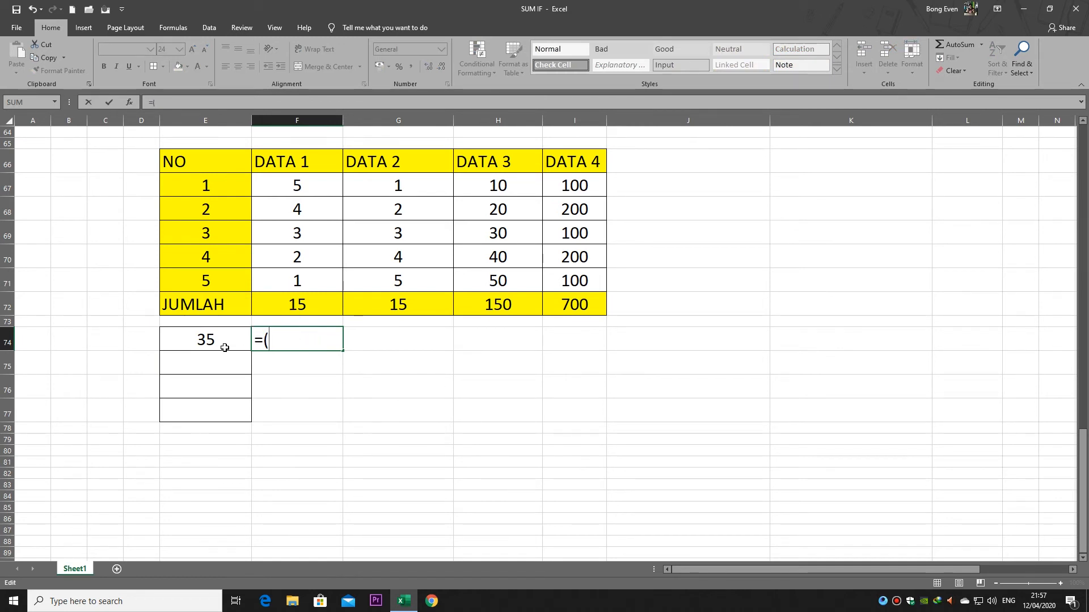
text(5*1)+42)
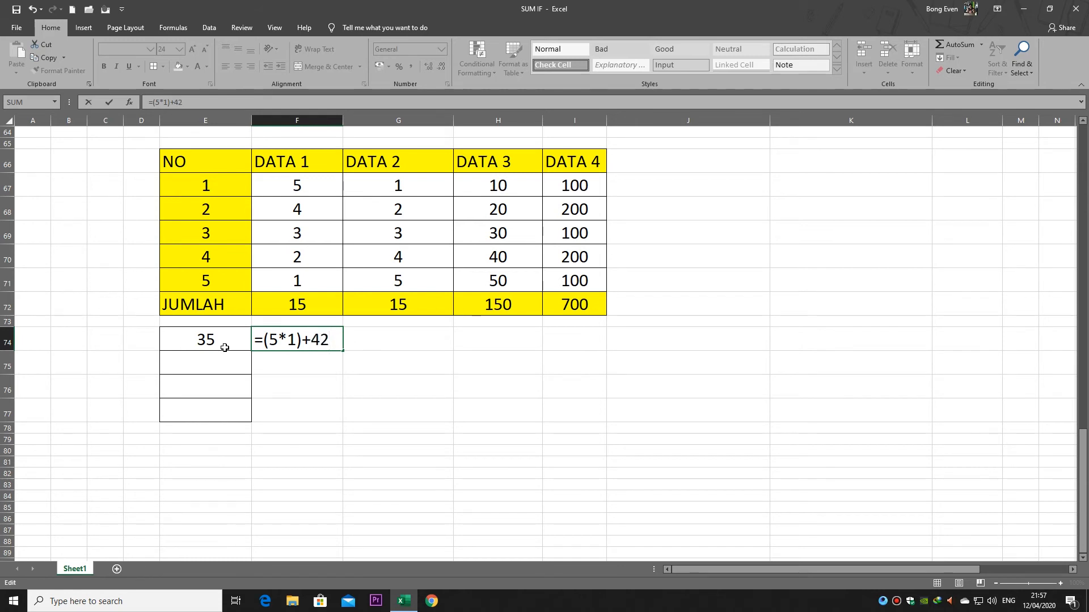
text(*2))
key(Left)
key(Left)
key(Left)
text(()
key(Right)
key(Right)
key(Right)
key(Right)
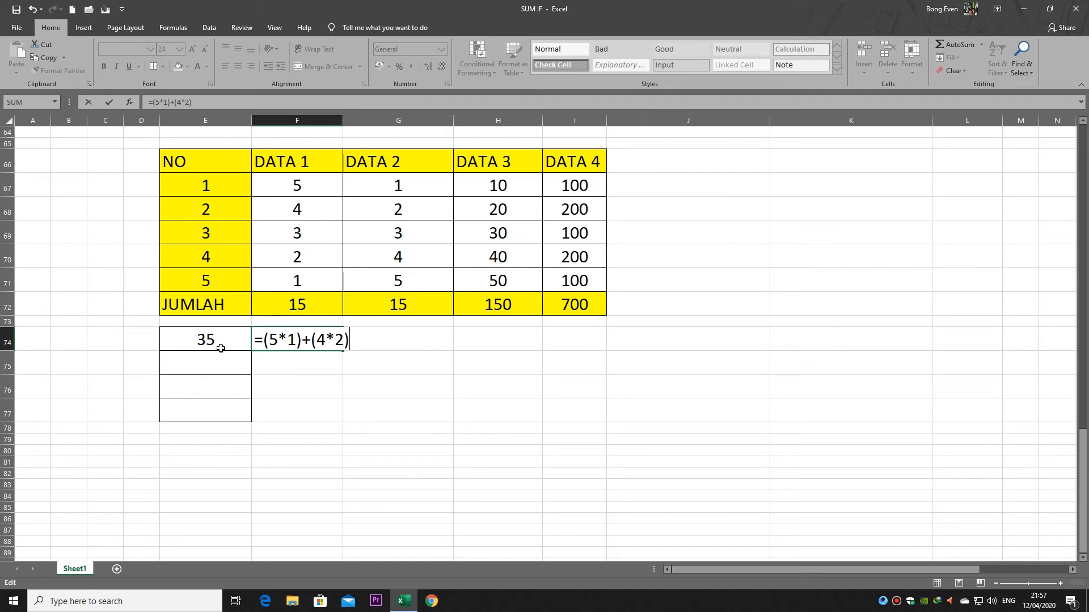
Complete the formula in F74 by adding the remaining row products +(3*3)+(2*4)+(1*5).
text(+(3*)
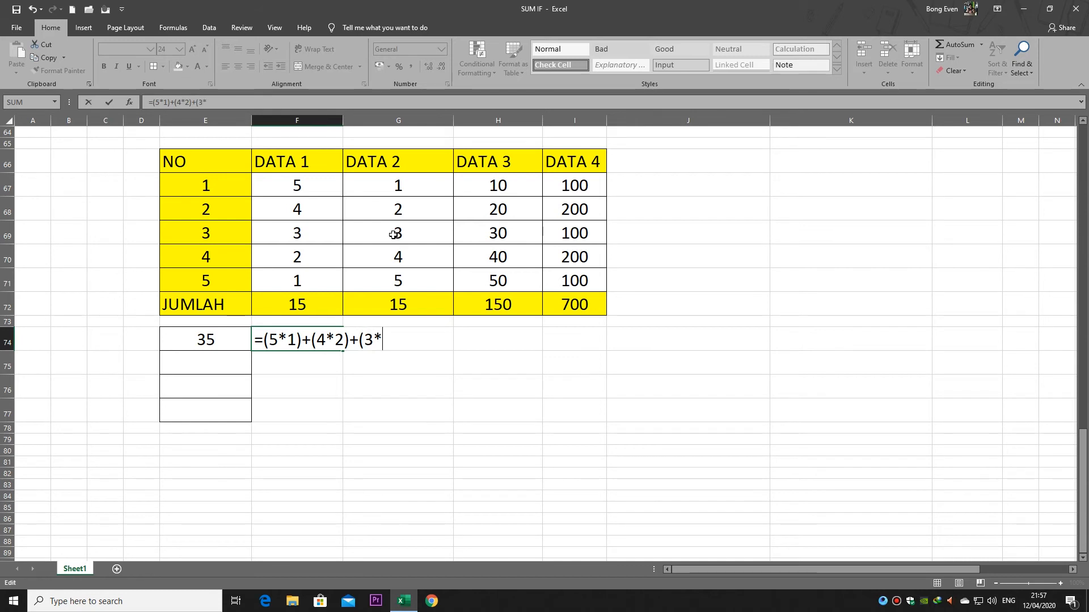
text(3)+)
text((2*4)
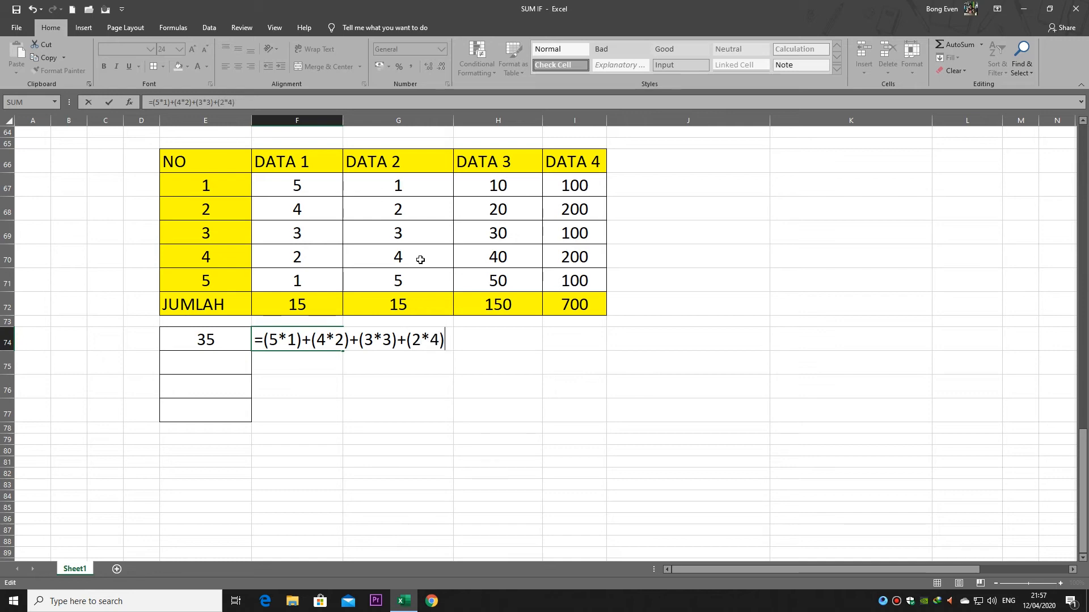
text()+)
text((1*5)
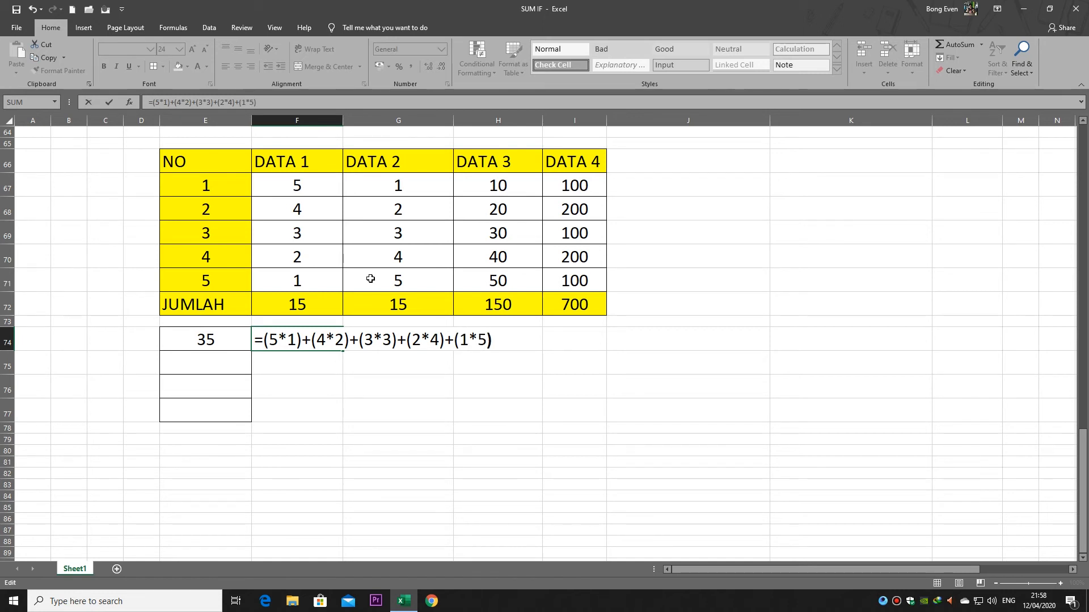
text())
key(Return)
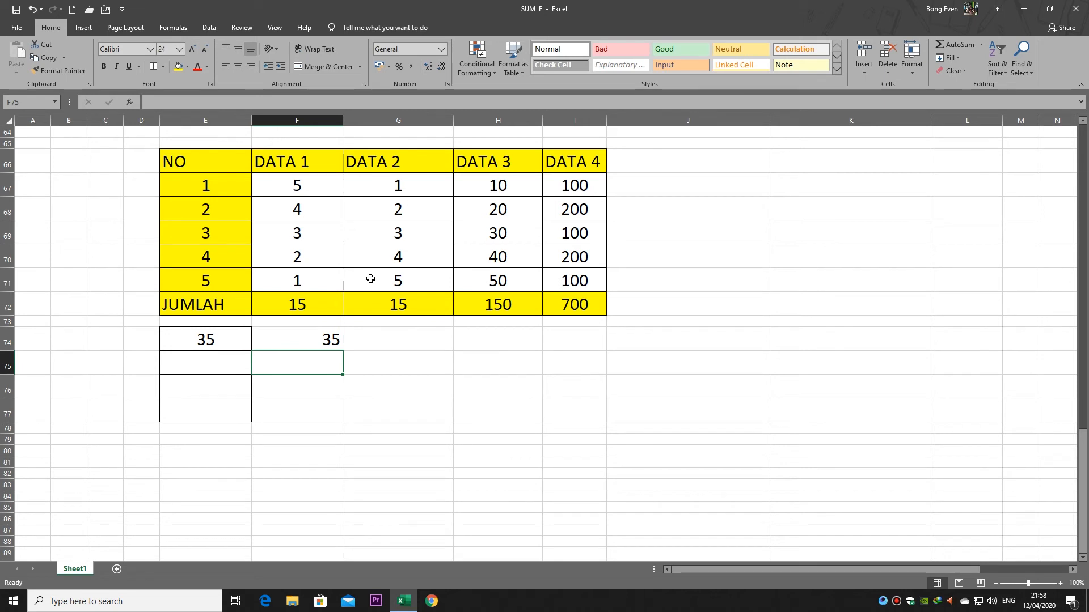
Compare the SUMPRODUCT formula in E74 with the manual formula in F74 and the source values in F67:G71.
double_click(235, 340)
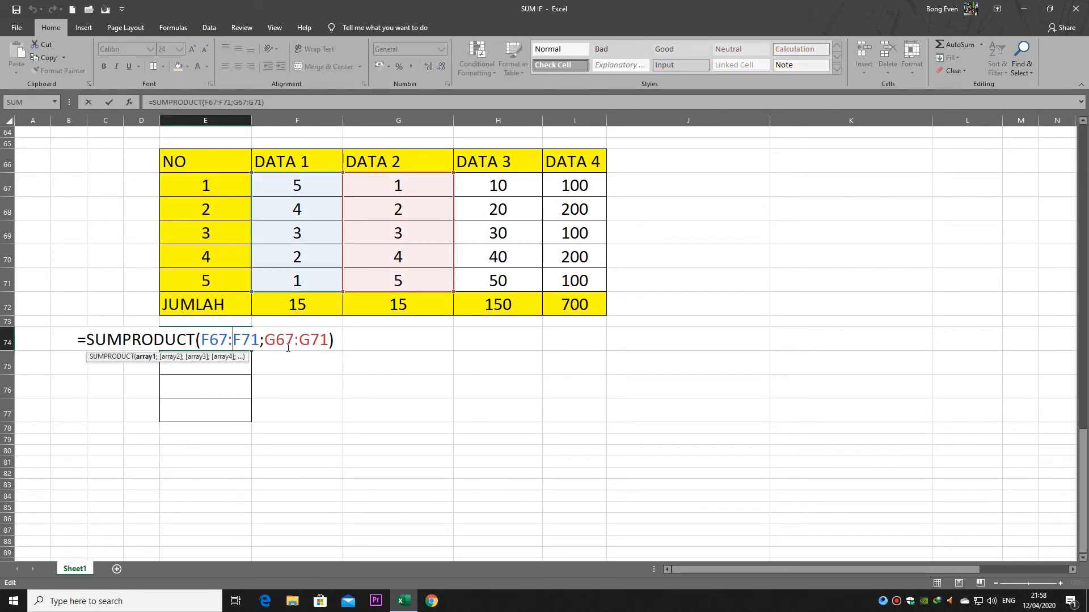
key(Escape)
double_click(311, 342)
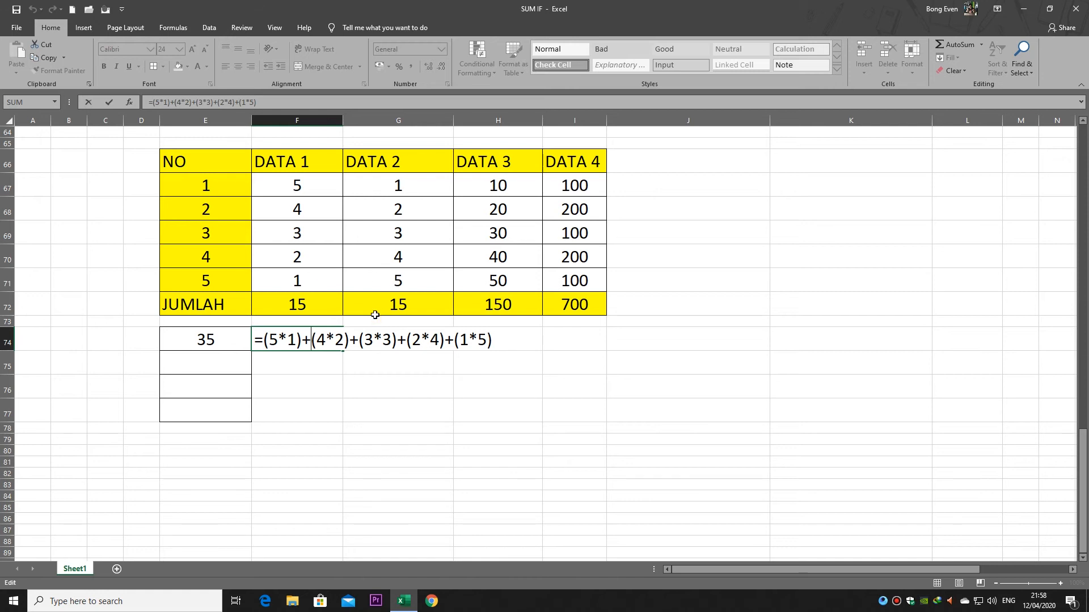
click(300, 373)
key(Escape)
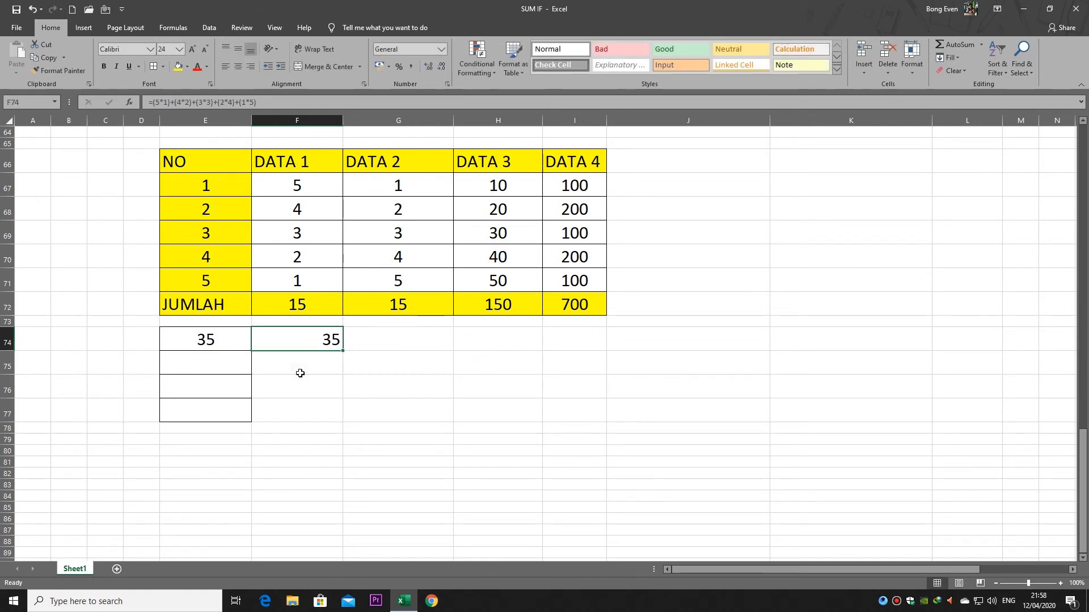
drag(303, 202, 365, 270)
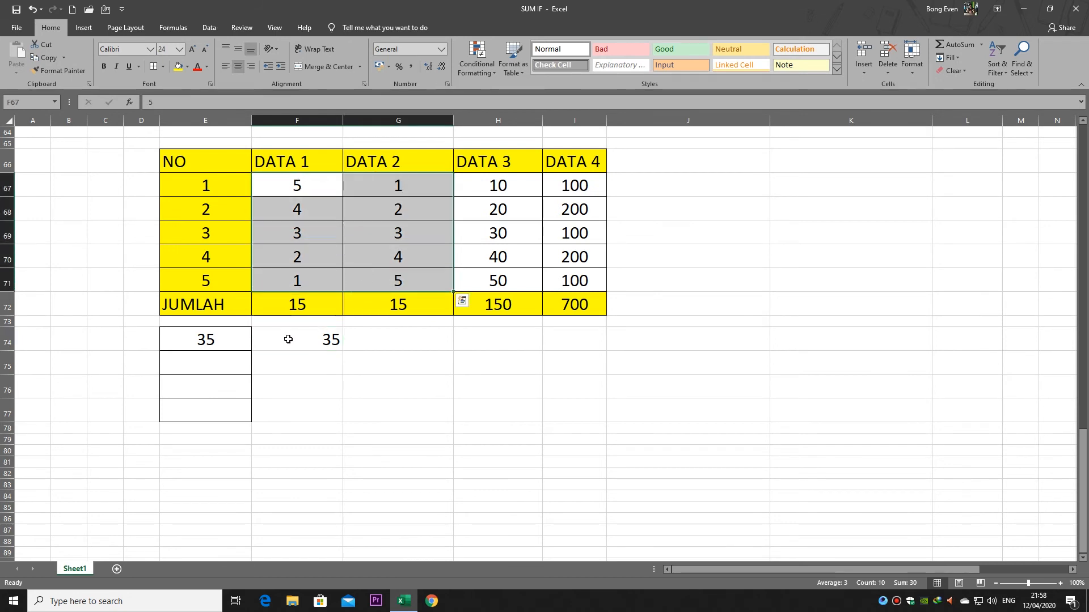
click(318, 359)
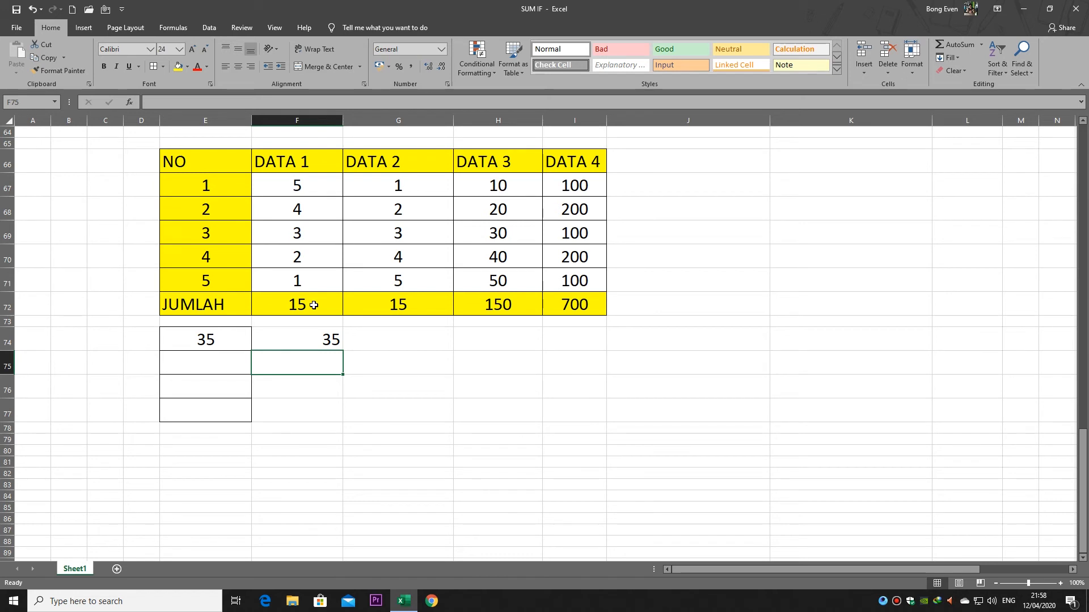
click(406, 345)
click(464, 342)
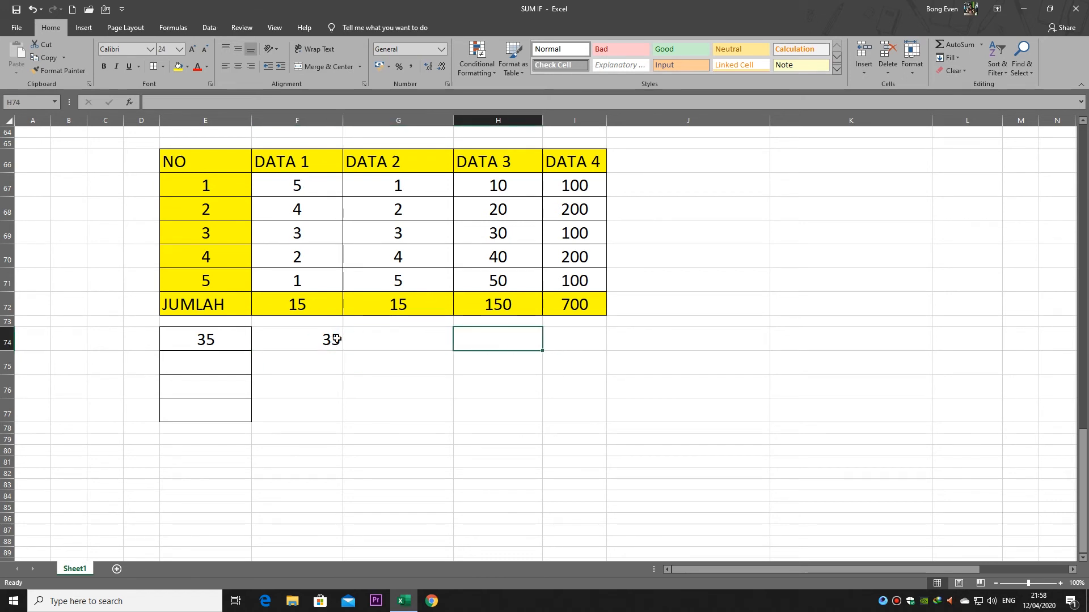
drag(307, 186, 398, 301)
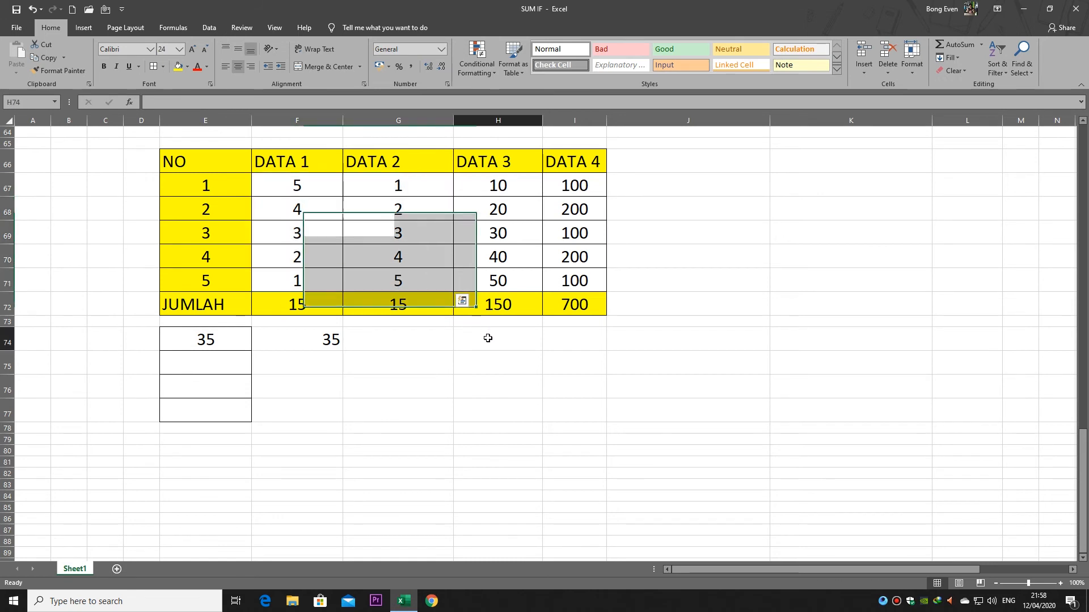
drag(326, 182, 428, 272)
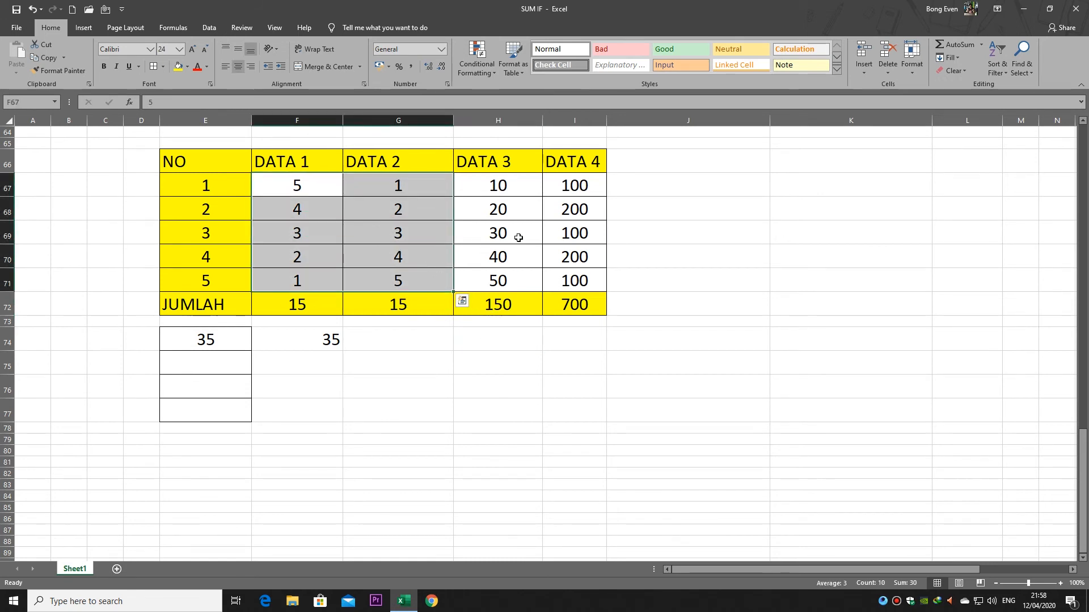
Try a plain =SUM(F67:G71) in H74 for comparison and clear the cell again.
click(504, 331)
text(=SUM)
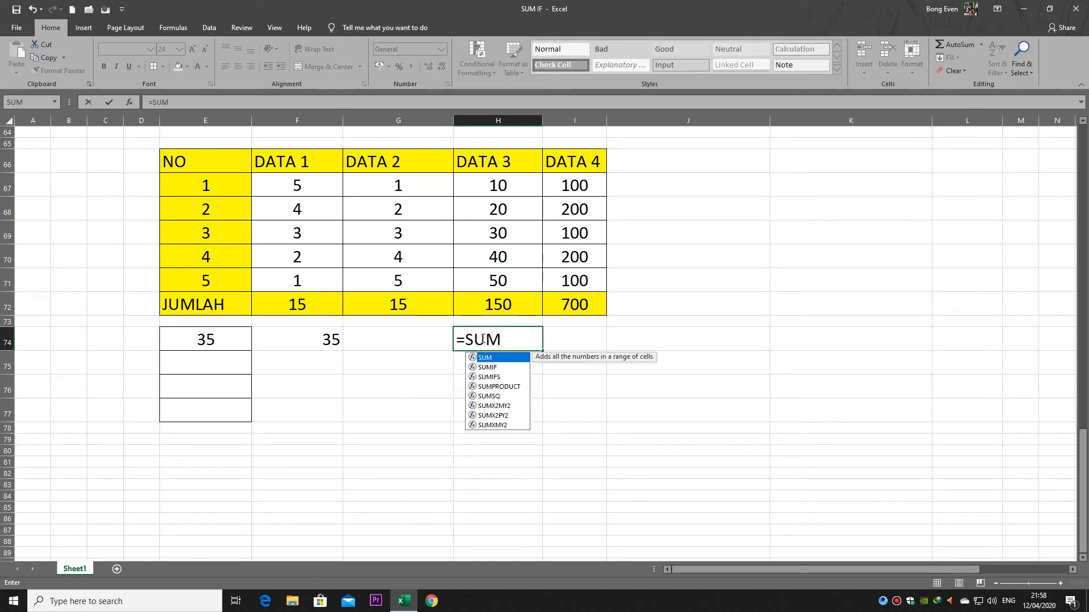
text(()
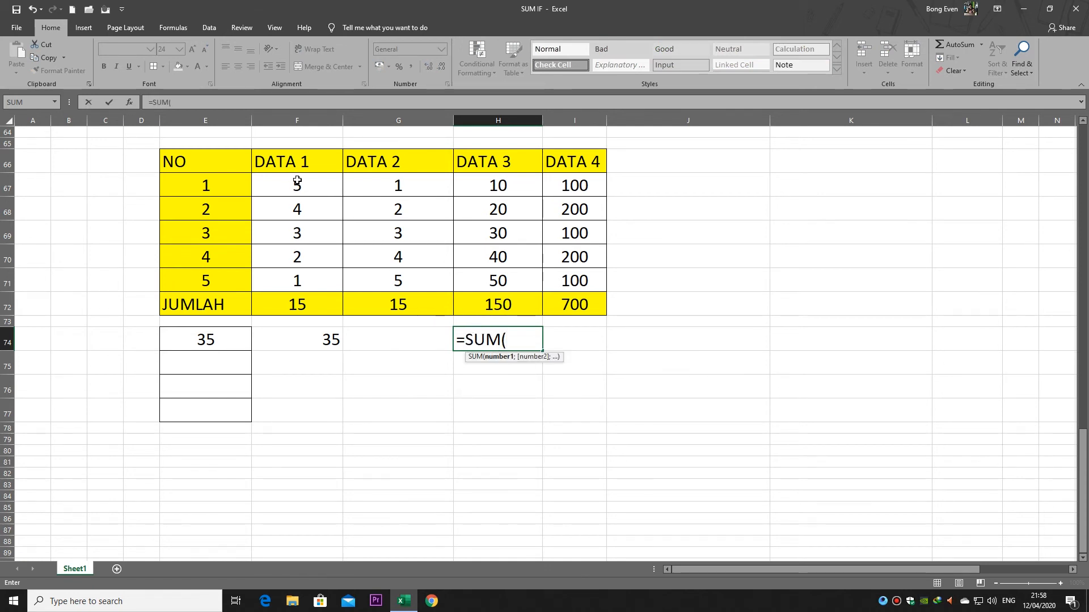
drag(297, 178, 384, 276)
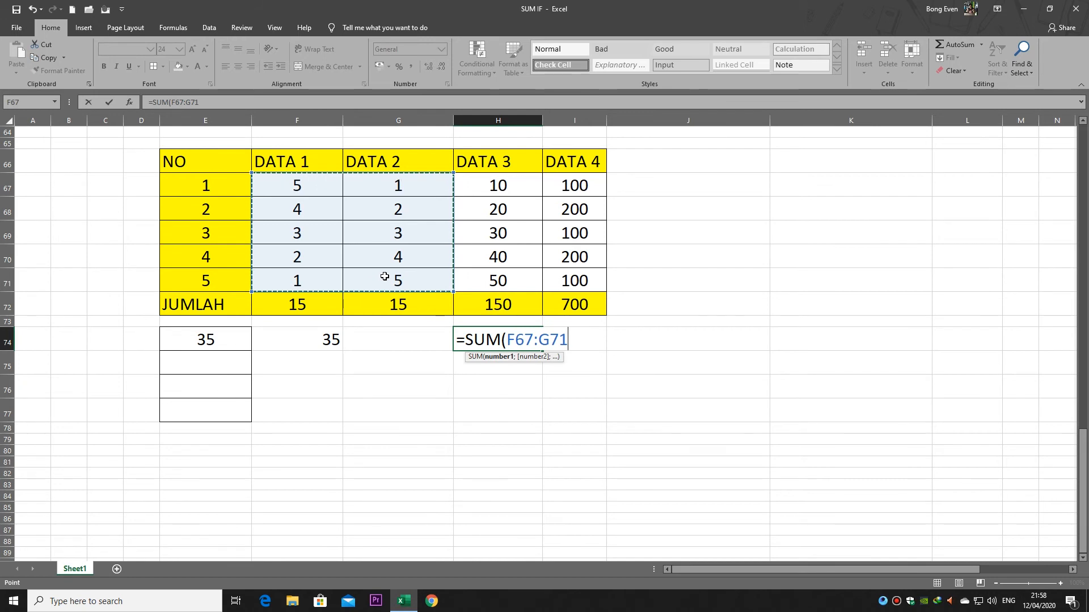
text())
key(ctrl+Return)
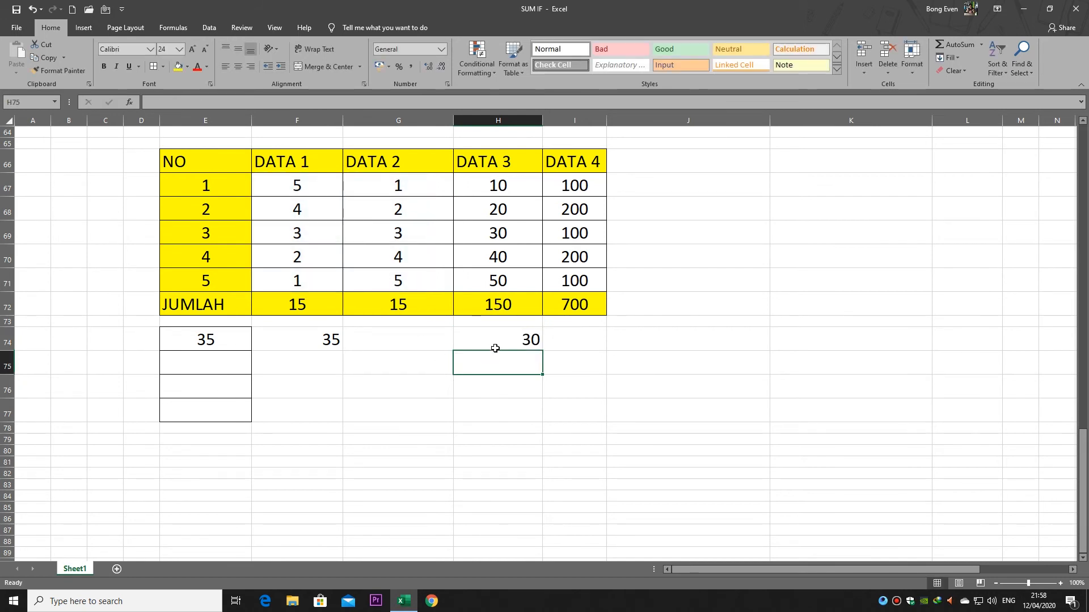
key(Delete)
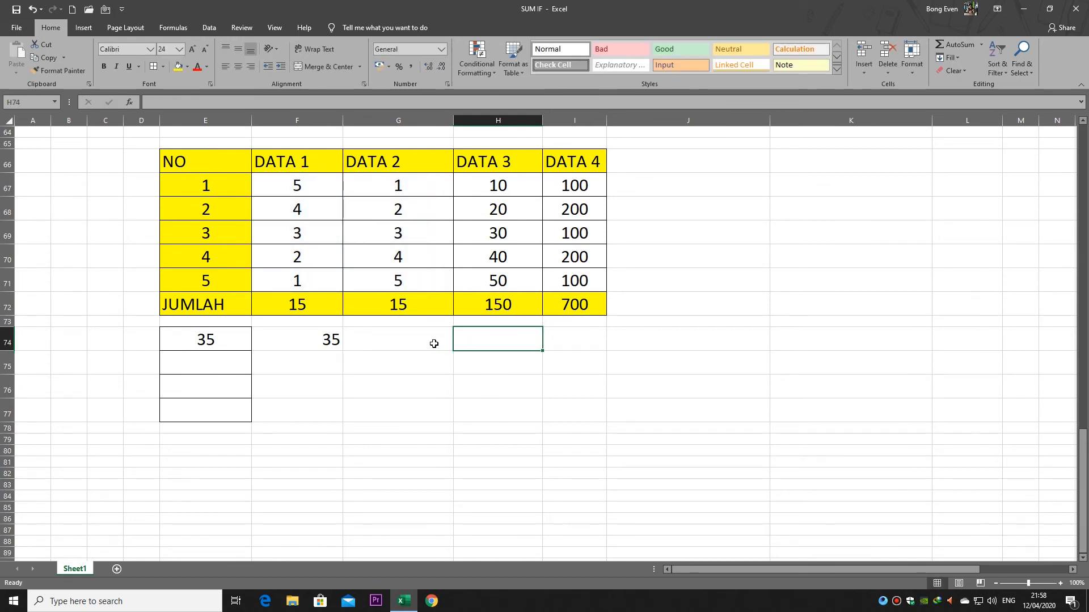
Examine the SUMPRODUCT formula in E74 and how it pairs the DATA 1 and DATA 2 values in rows 67 and 68.
click(218, 347)
double_click(219, 347)
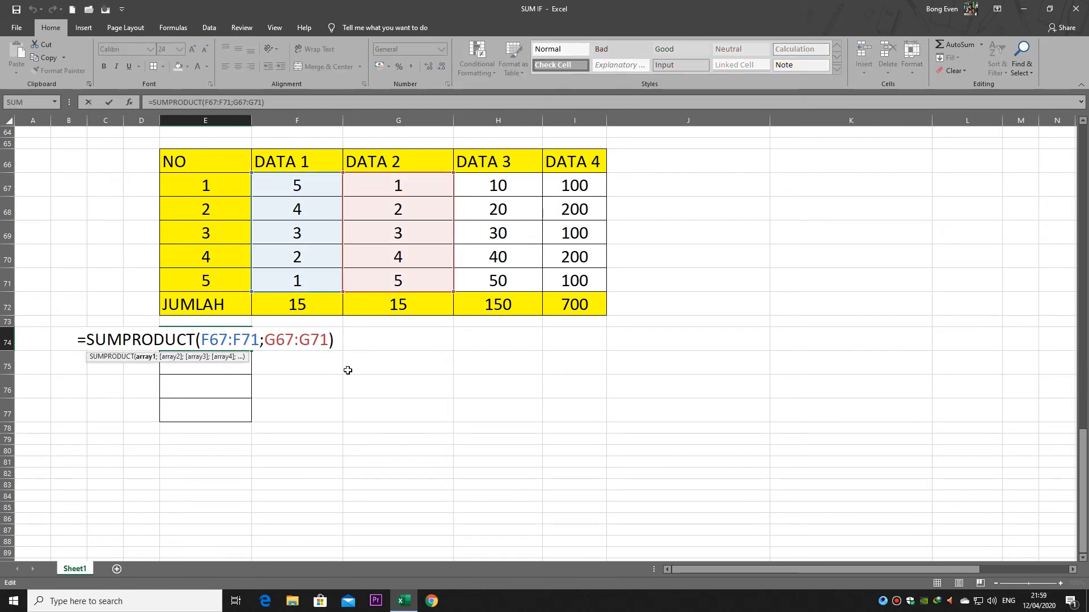
key(Escape)
click(371, 187)
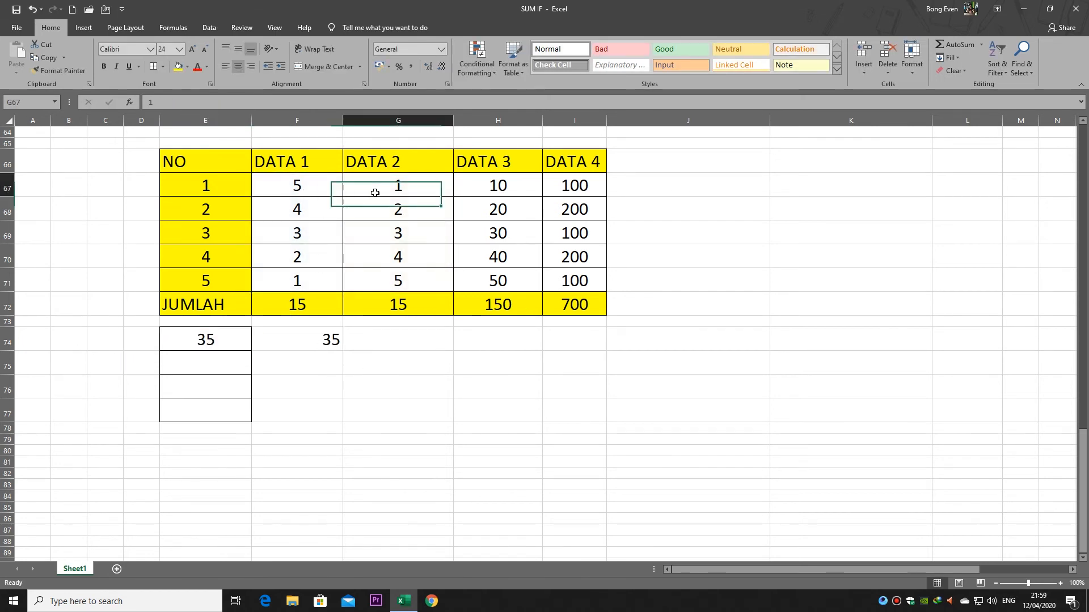
key(Left)
click(410, 188)
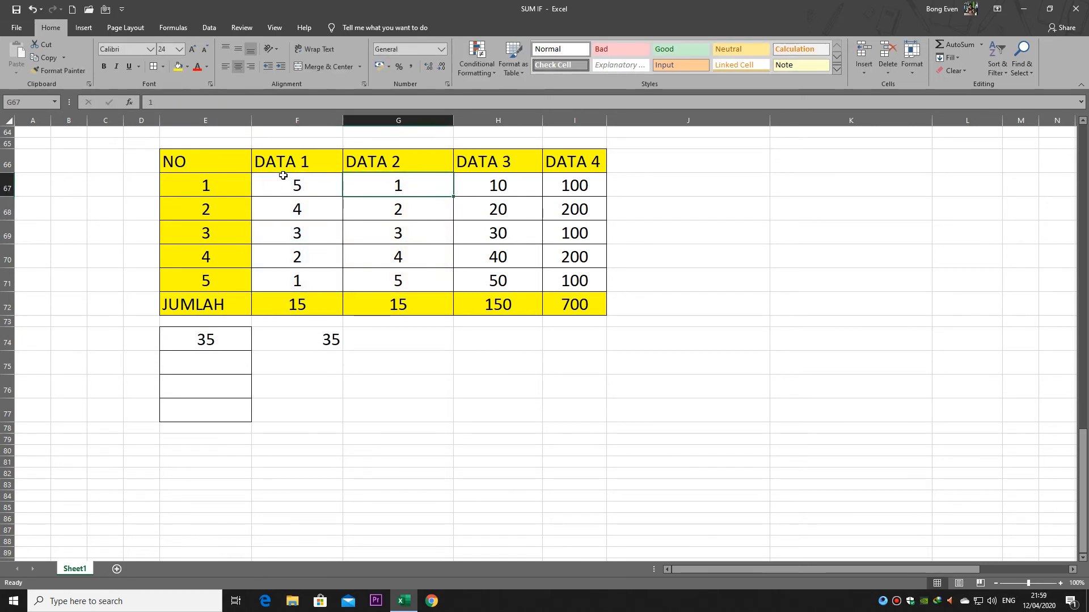
click(284, 177)
click(238, 186)
click(287, 181)
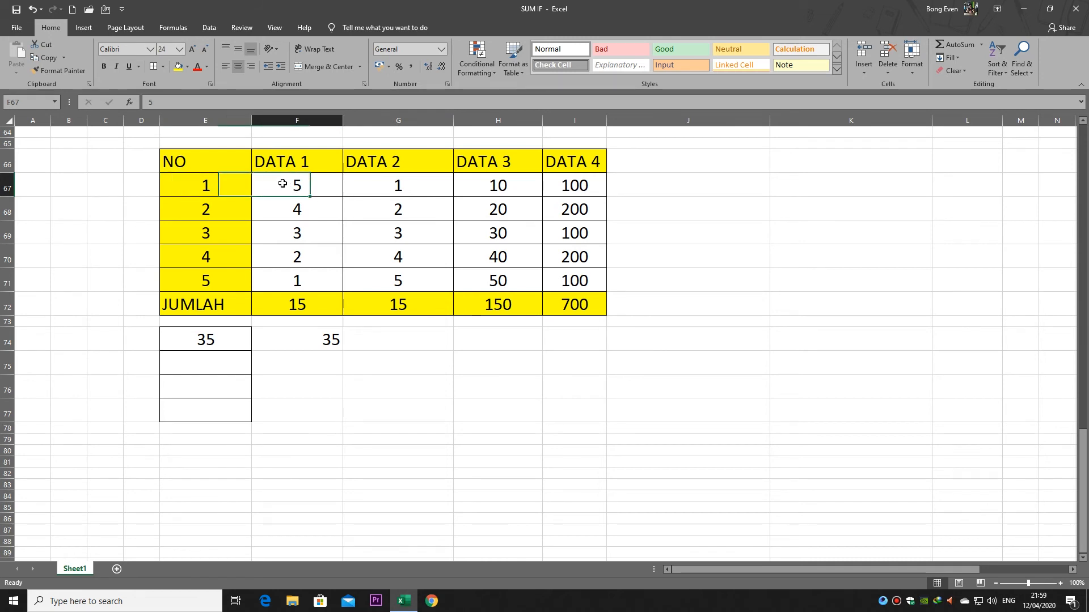
click(385, 188)
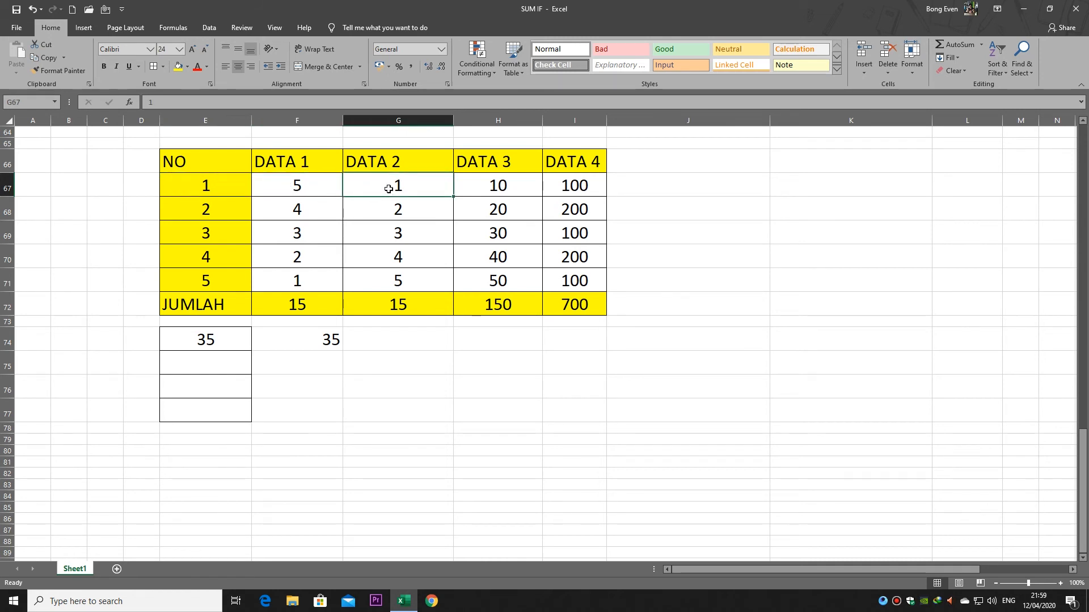
click(213, 213)
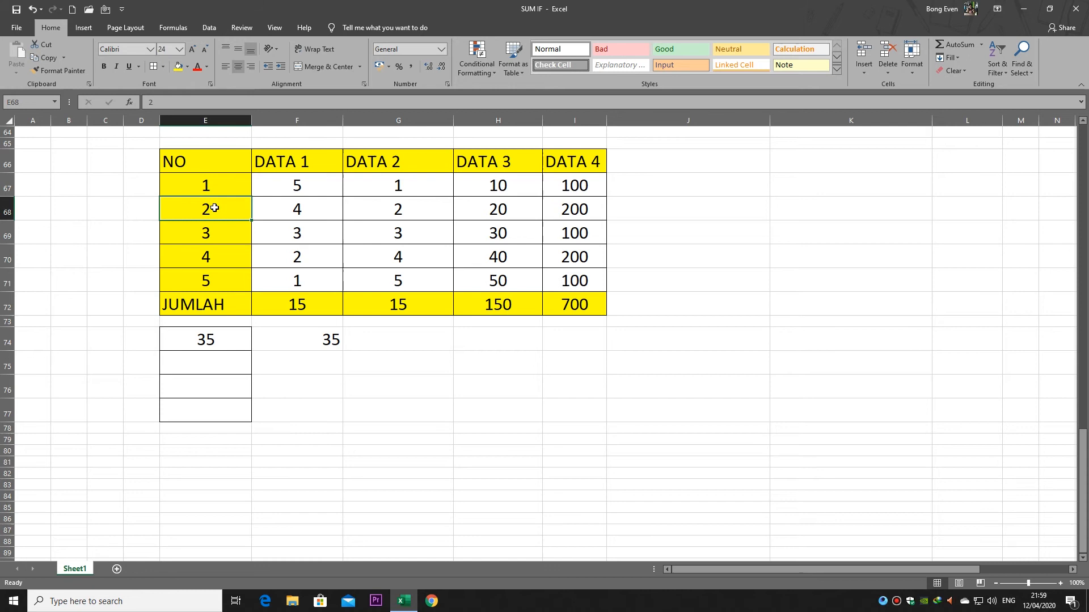
click(285, 208)
click(374, 210)
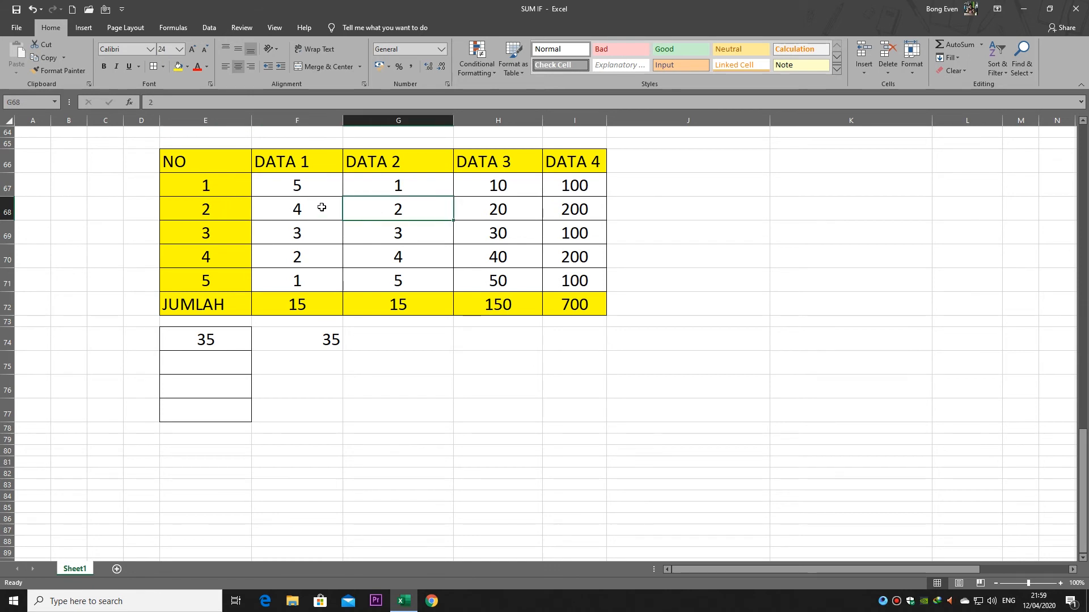
Center the header cells E66:I66 of the data table horizontally.
drag(221, 161, 573, 162)
click(238, 66)
click(361, 400)
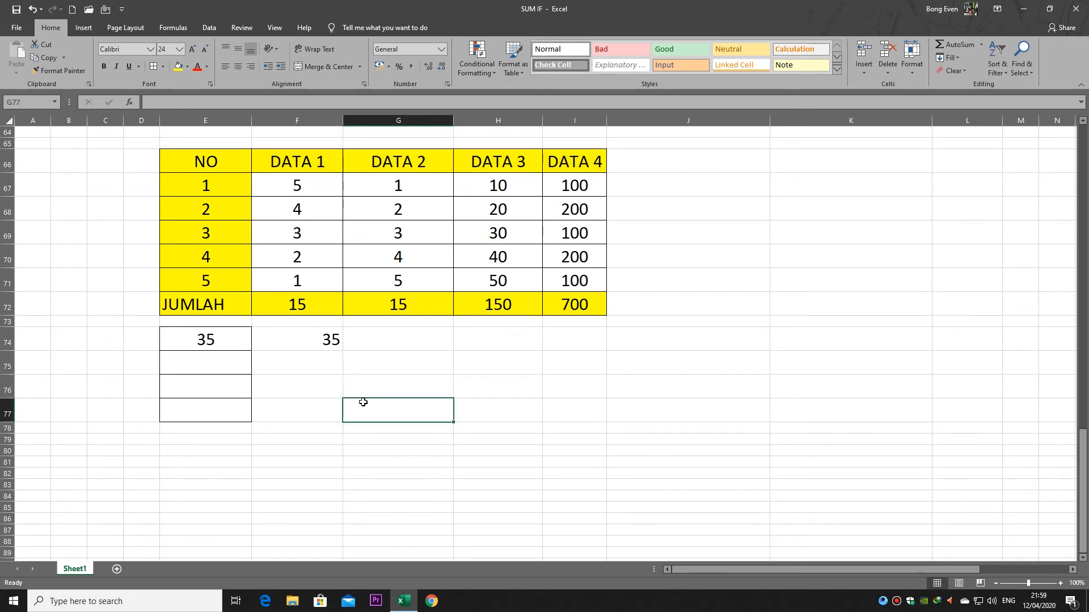
click(223, 363)
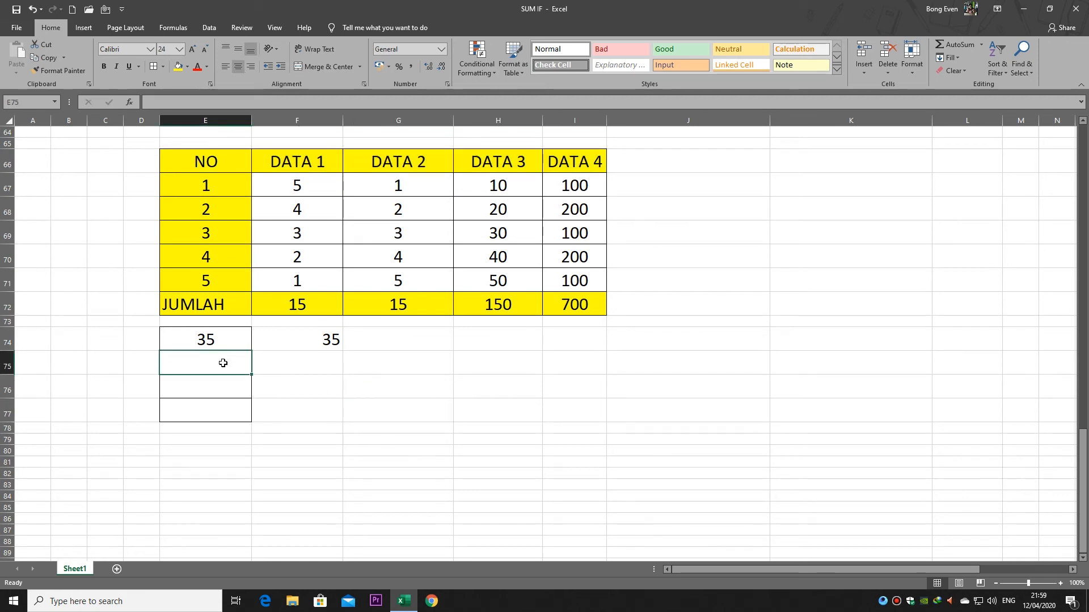
Review the manual product formula in F74, discard the edit to it, and clear the cell.
click(287, 341)
double_click(288, 340)
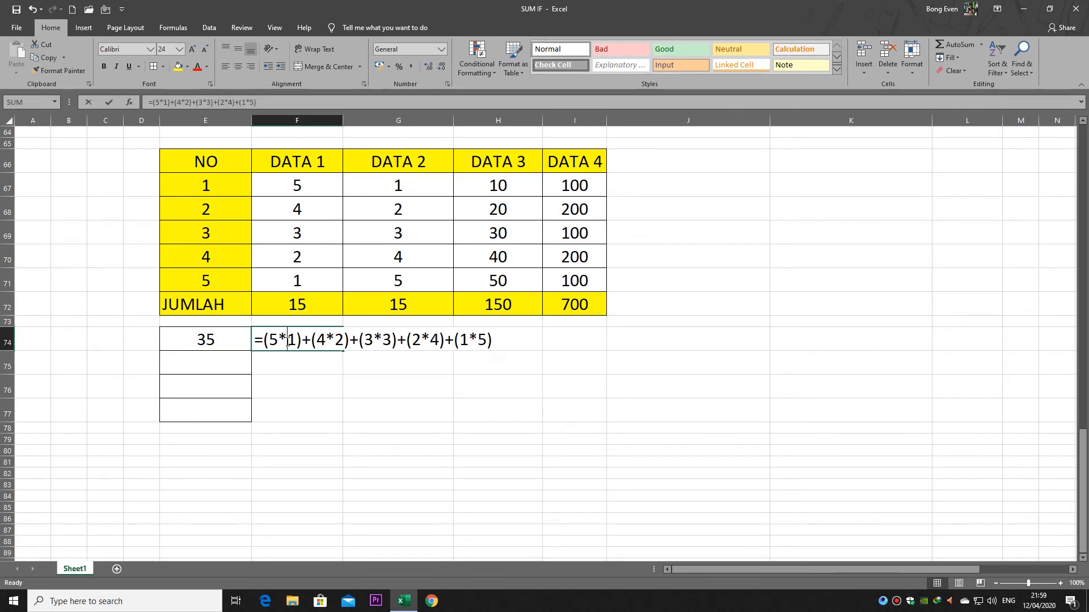
click(254, 340)
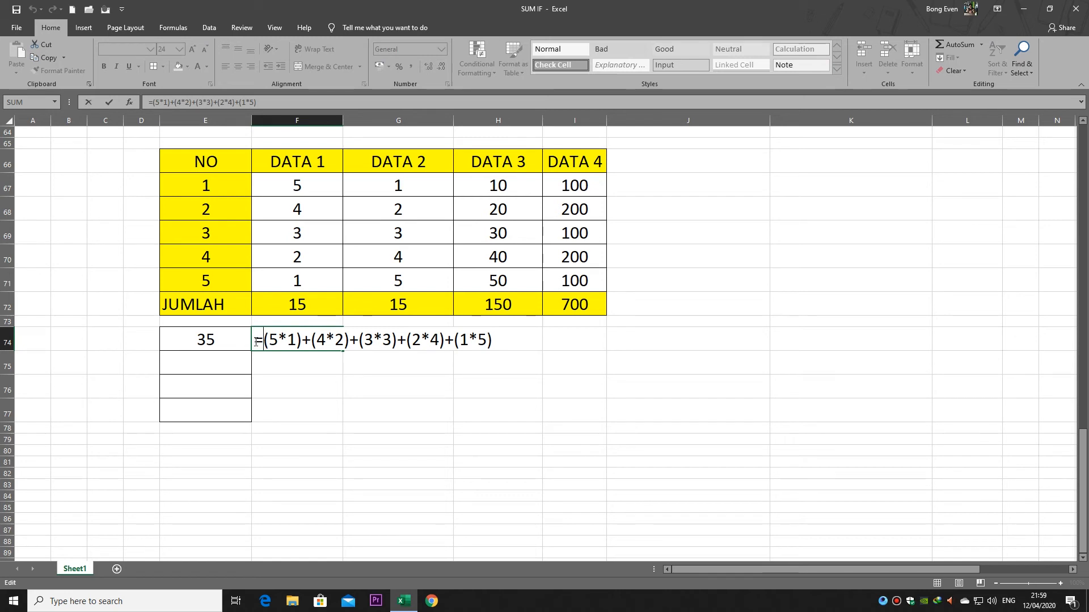
text(=)
click(301, 386)
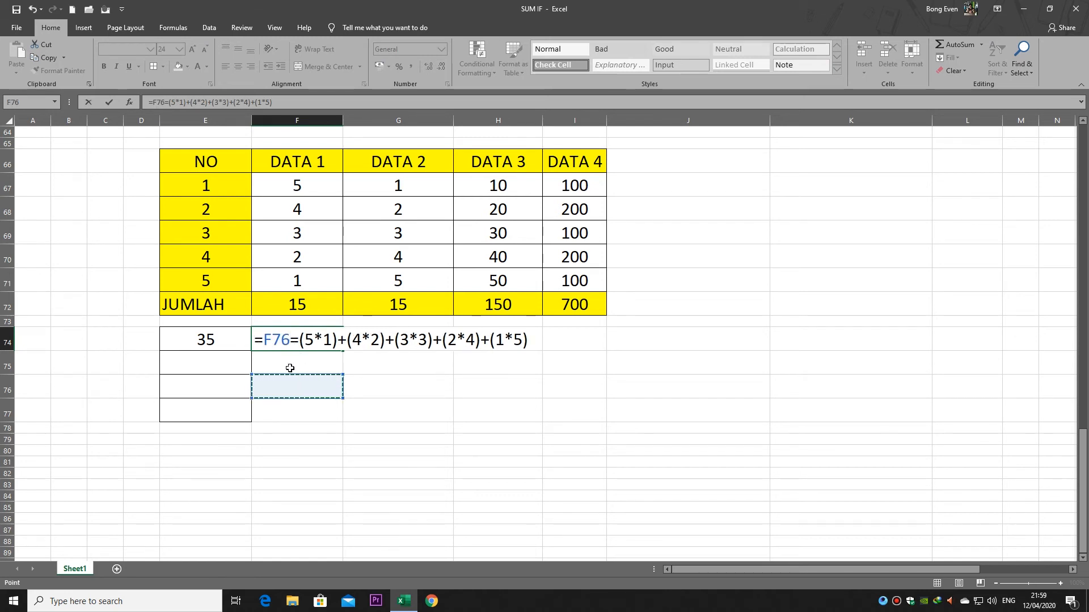
key(Escape)
key(Delete)
click(297, 386)
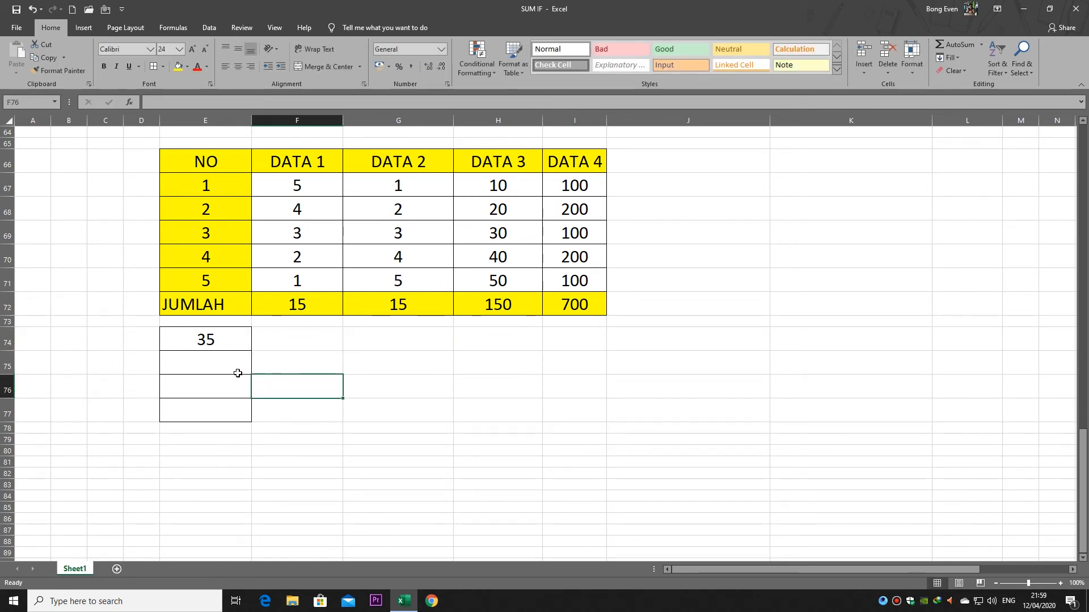
Enter =SUMPRODUCT(F67:G71) in E75, using both data columns as a single array.
click(232, 368)
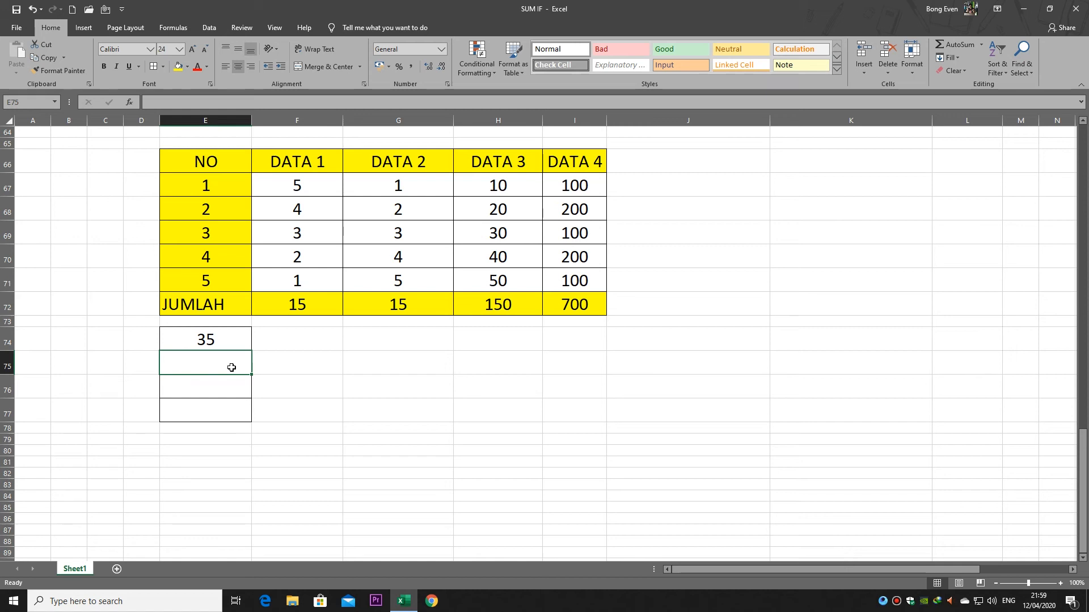
text(=SU)
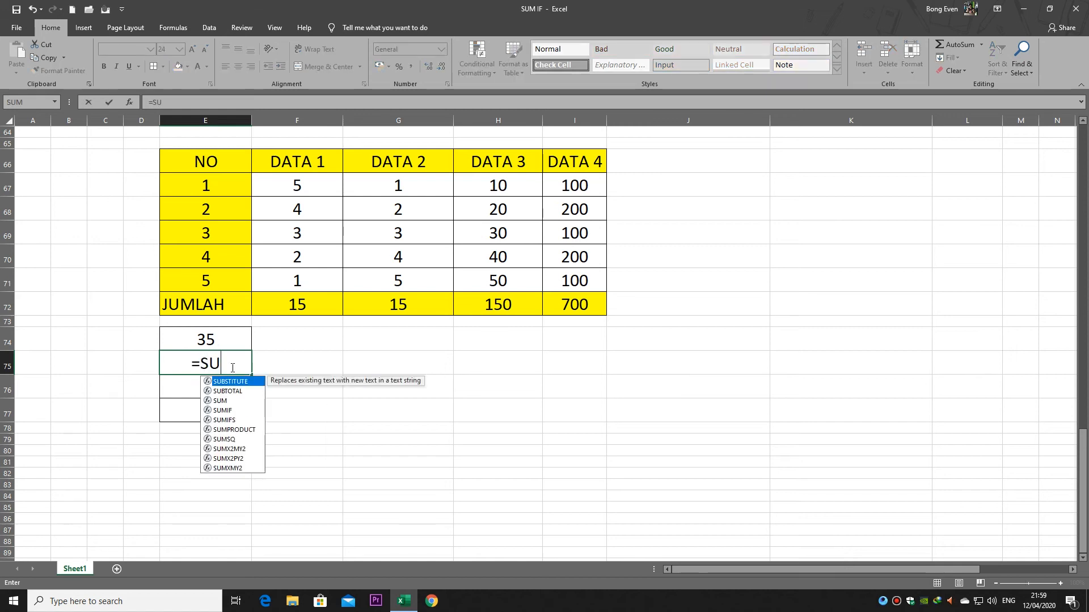
text(MPRO)
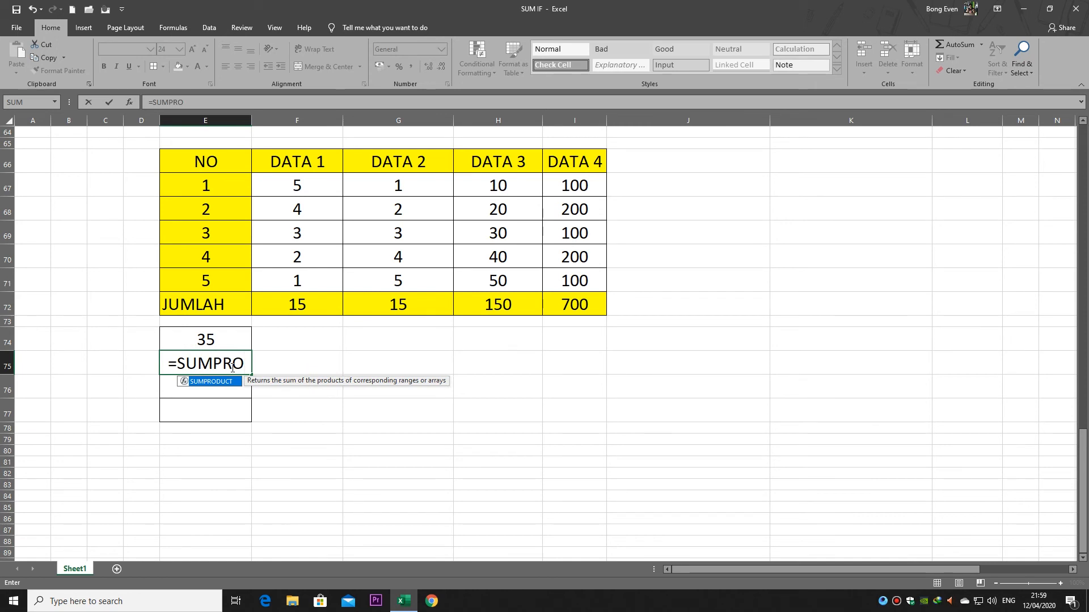
text(DUCT()
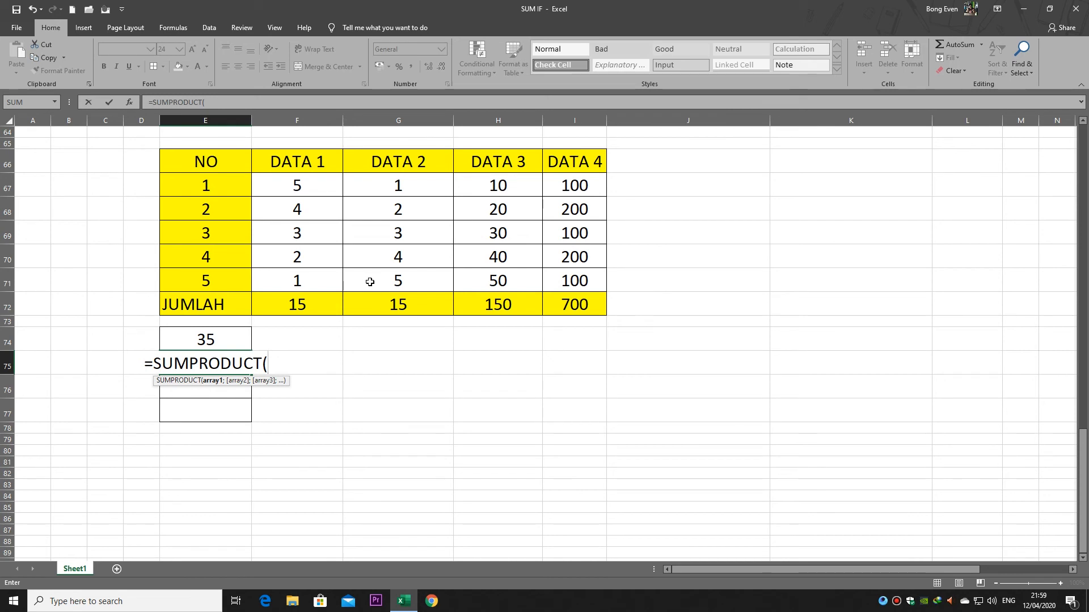
drag(301, 185, 420, 278)
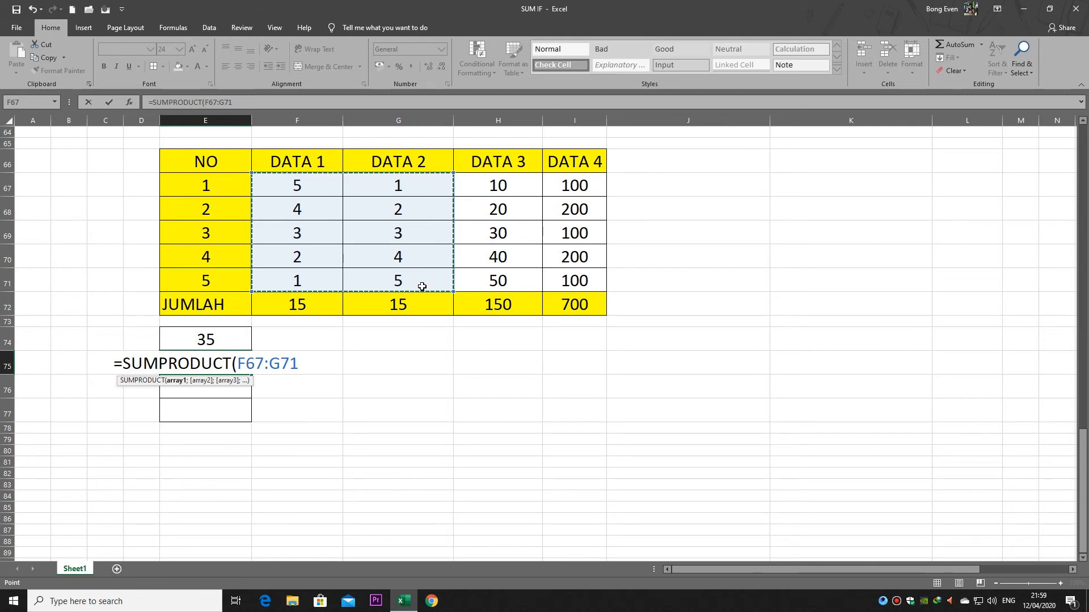
text())
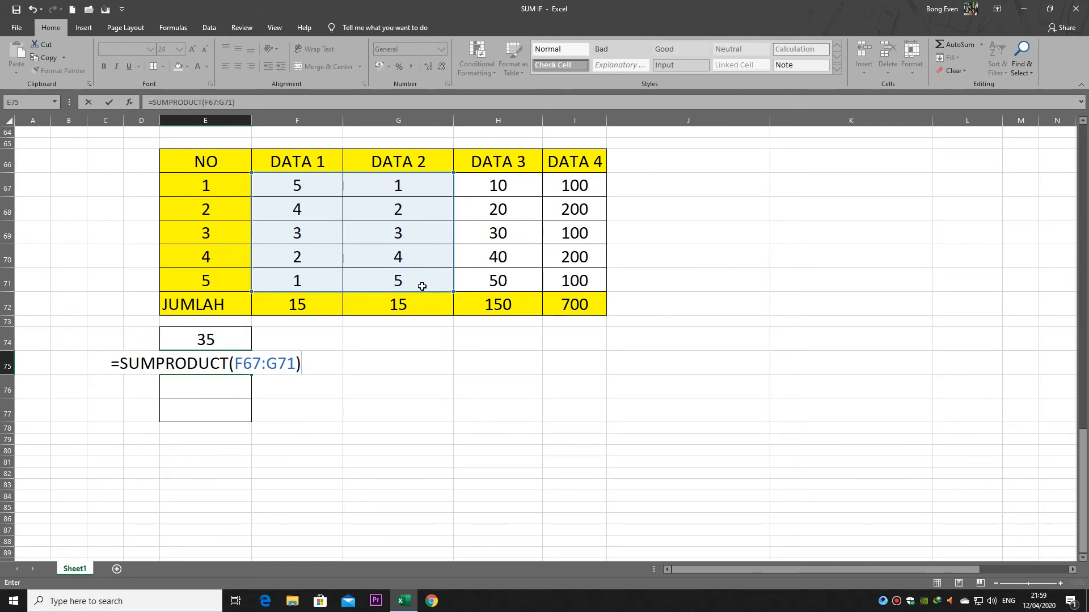
key(Return)
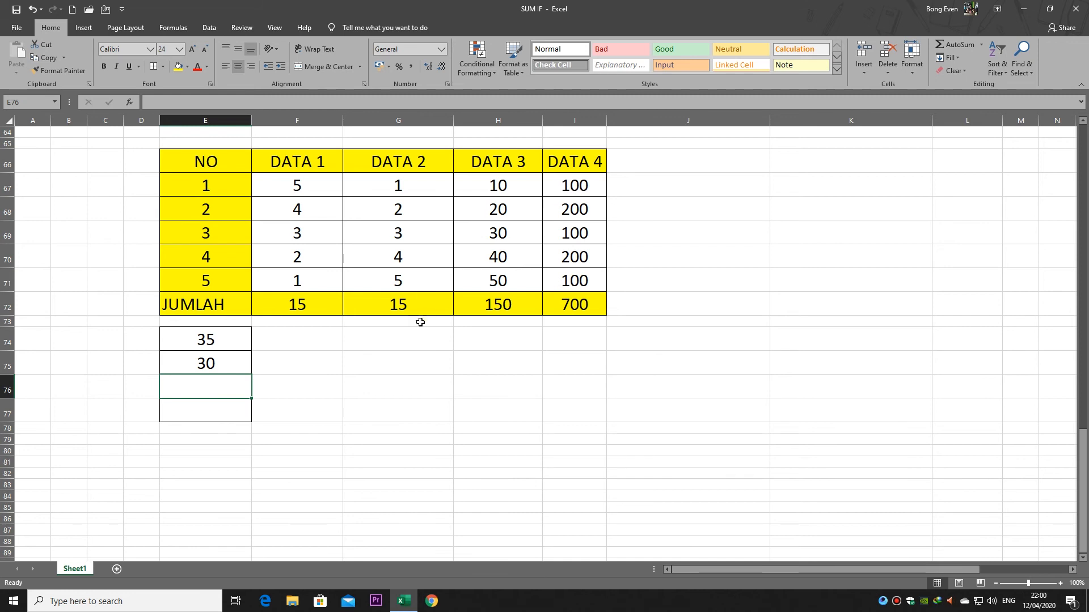
Inspect the single range argument F67:G71 in the SUMPRODUCT formula of E75.
click(230, 355)
click(282, 299)
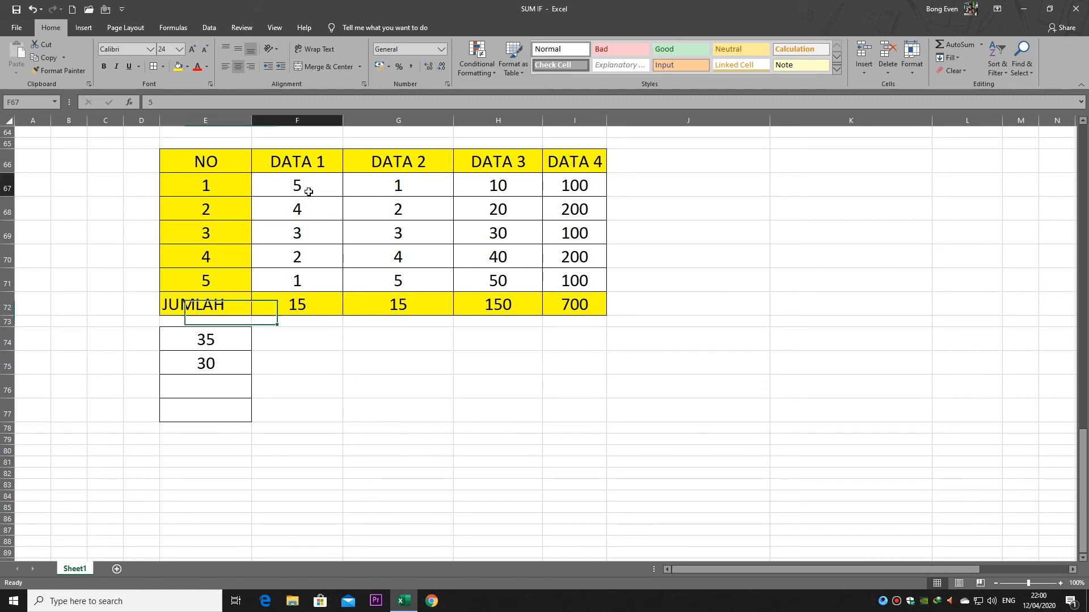
click(306, 190)
click(229, 357)
double_click(229, 357)
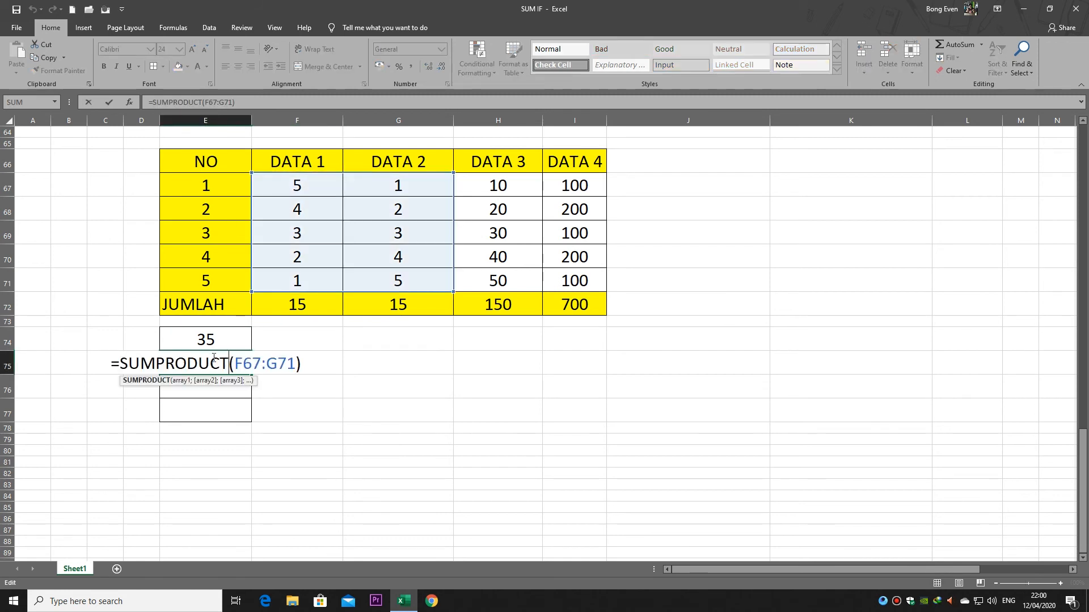
drag(235, 363, 296, 362)
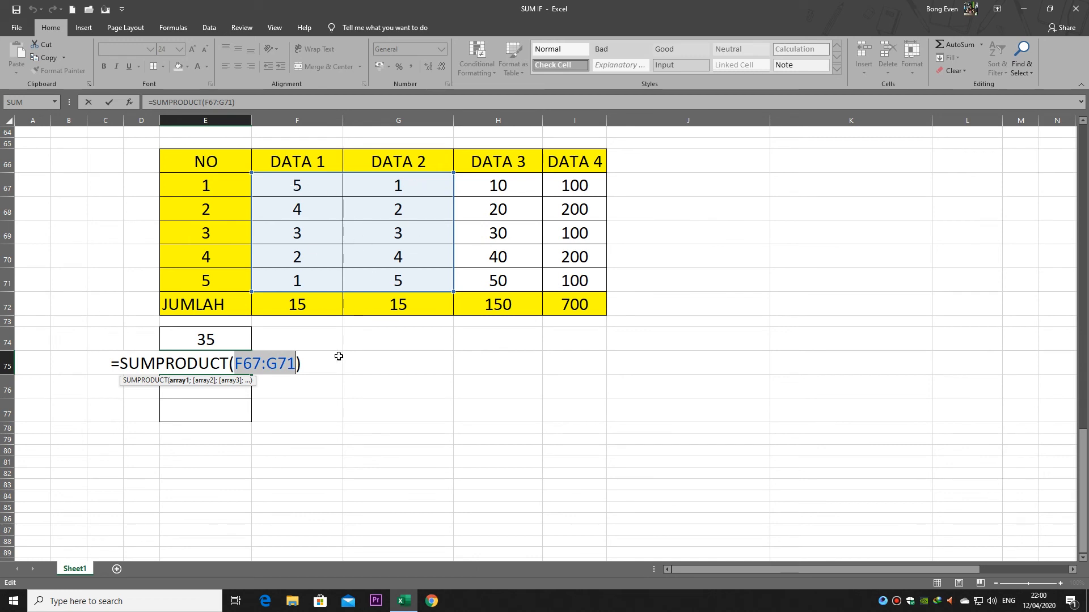
key(ctrl+Return)
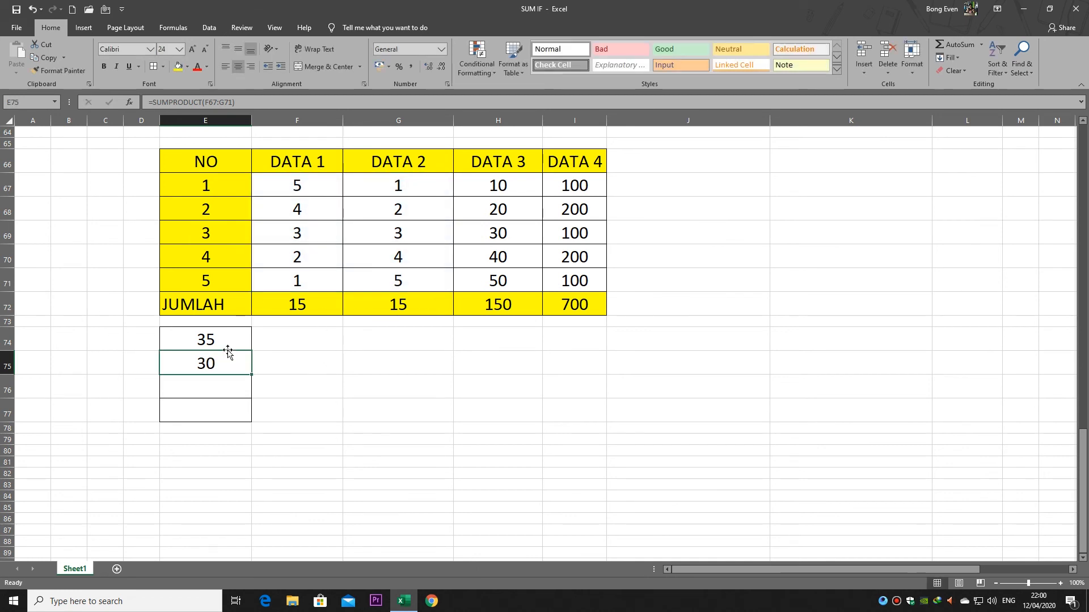
Examine each value in the DATA 1 and DATA 2 columns, from F67 to F71 and G67 to G71.
click(317, 189)
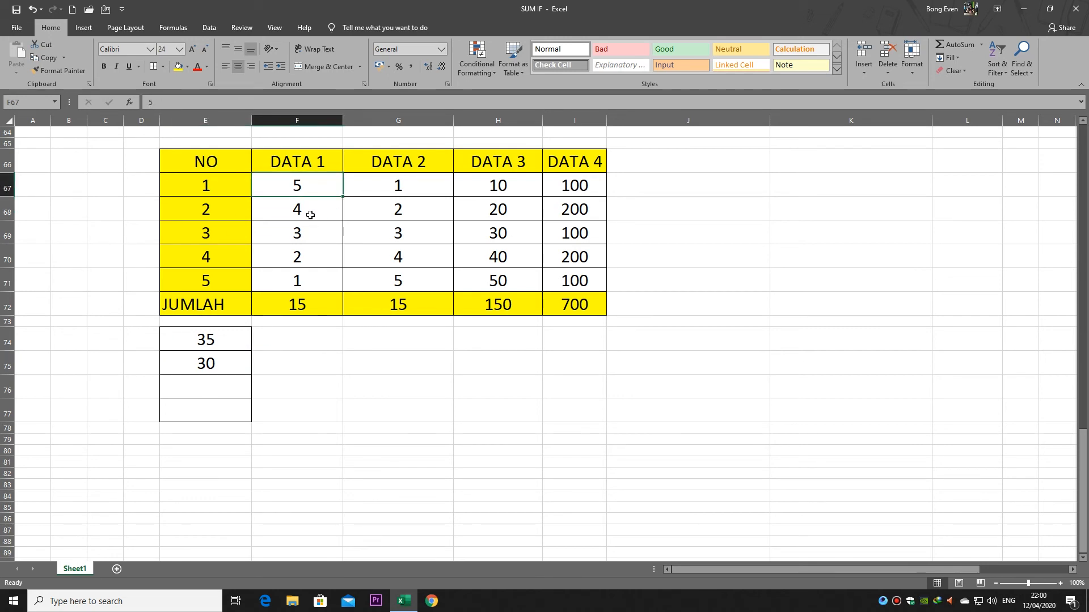
click(311, 215)
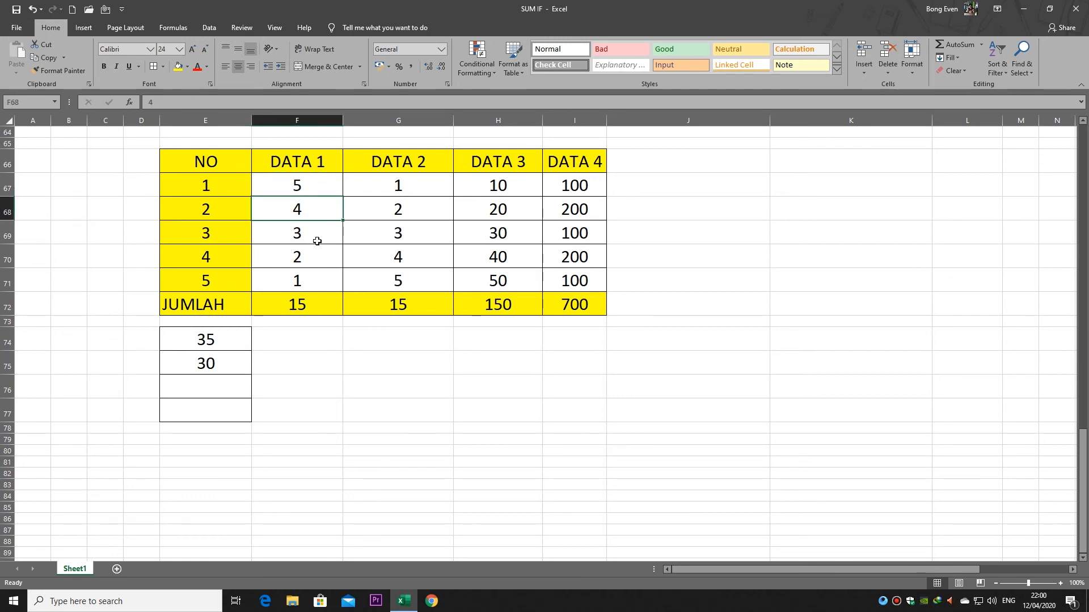
click(316, 239)
click(315, 254)
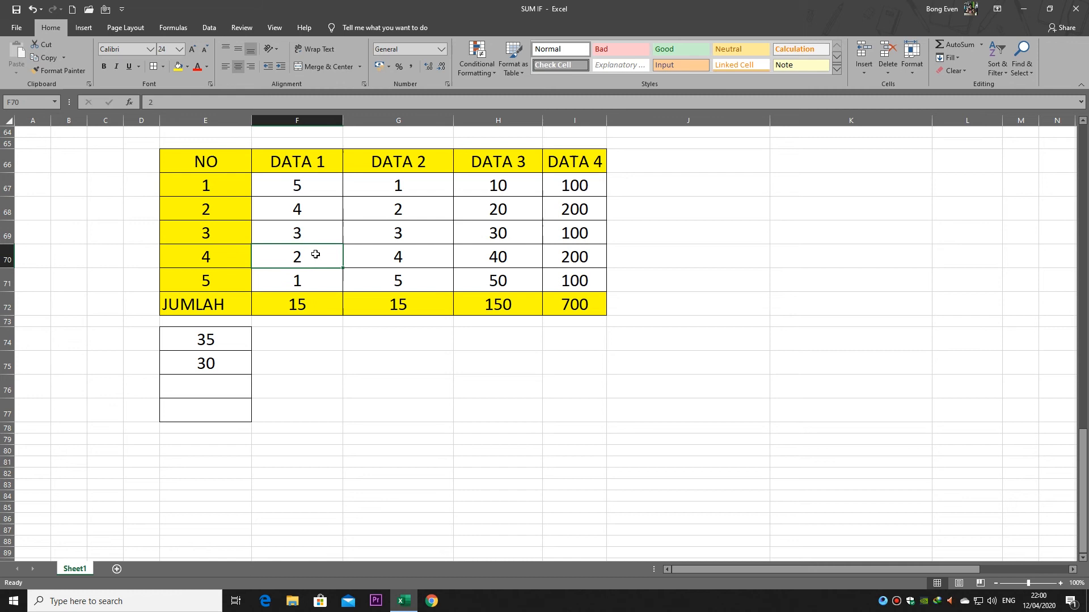
click(305, 285)
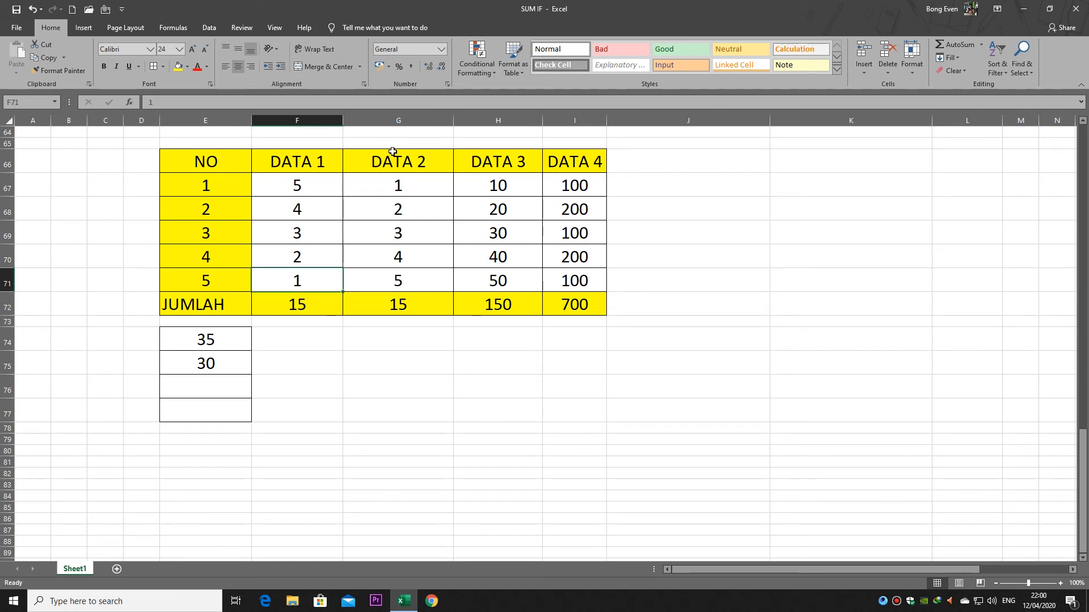
click(416, 185)
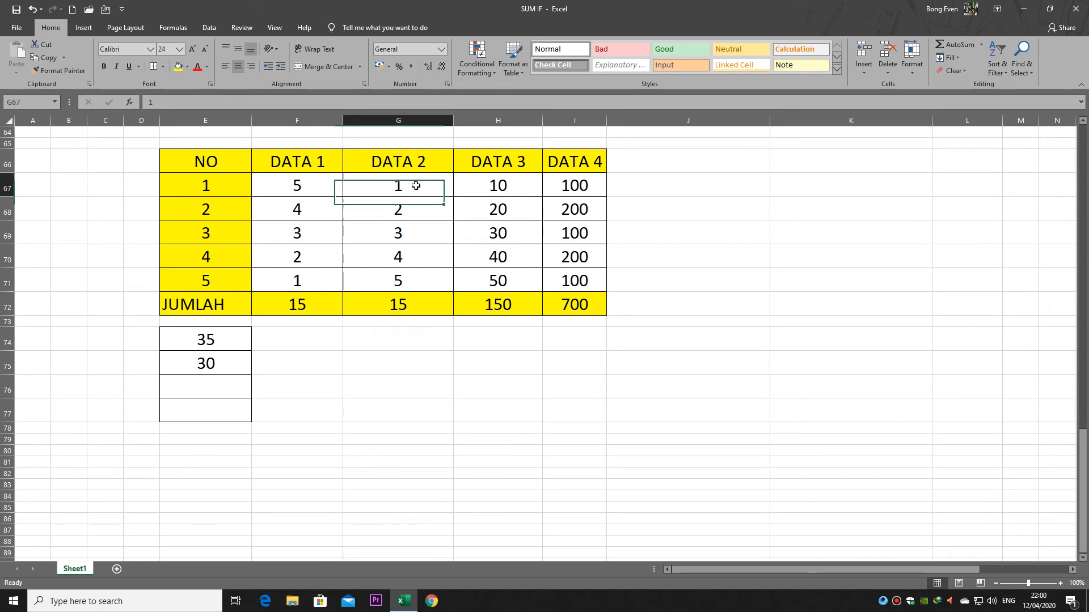
click(414, 208)
click(408, 226)
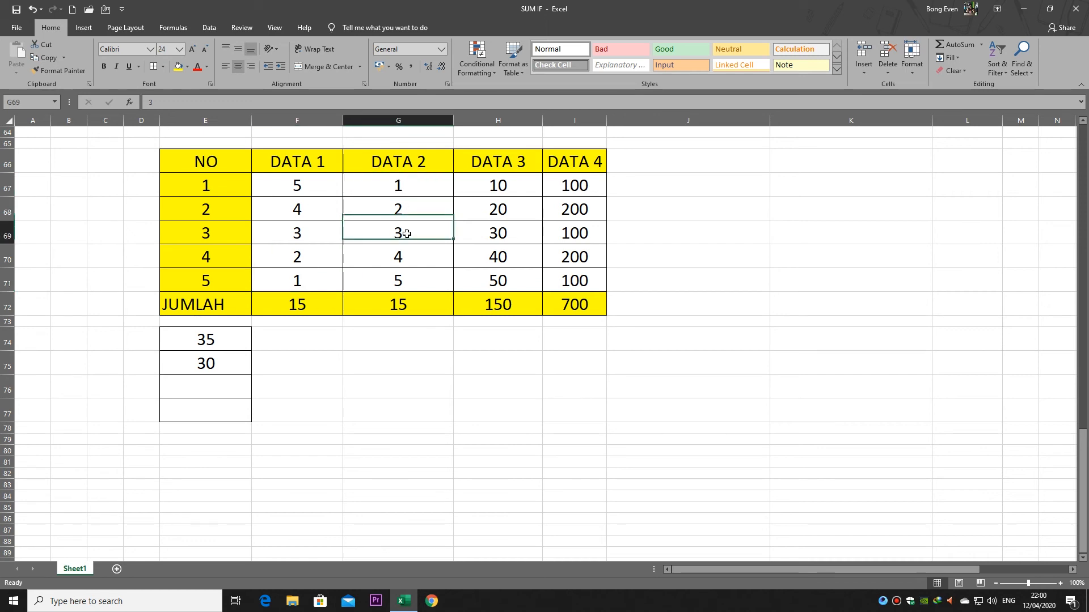
click(407, 251)
click(403, 279)
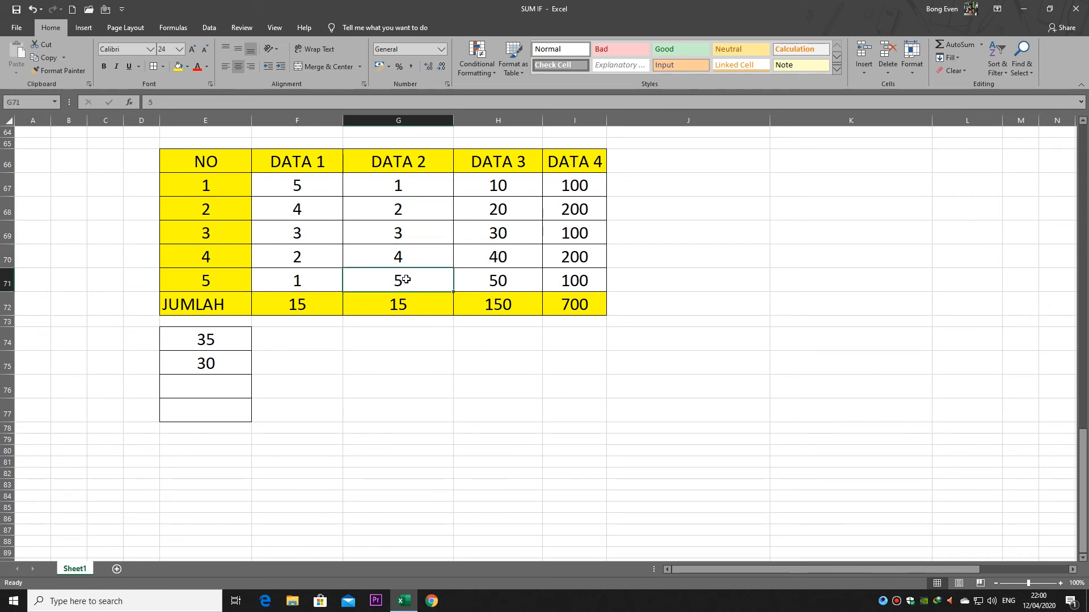
click(298, 359)
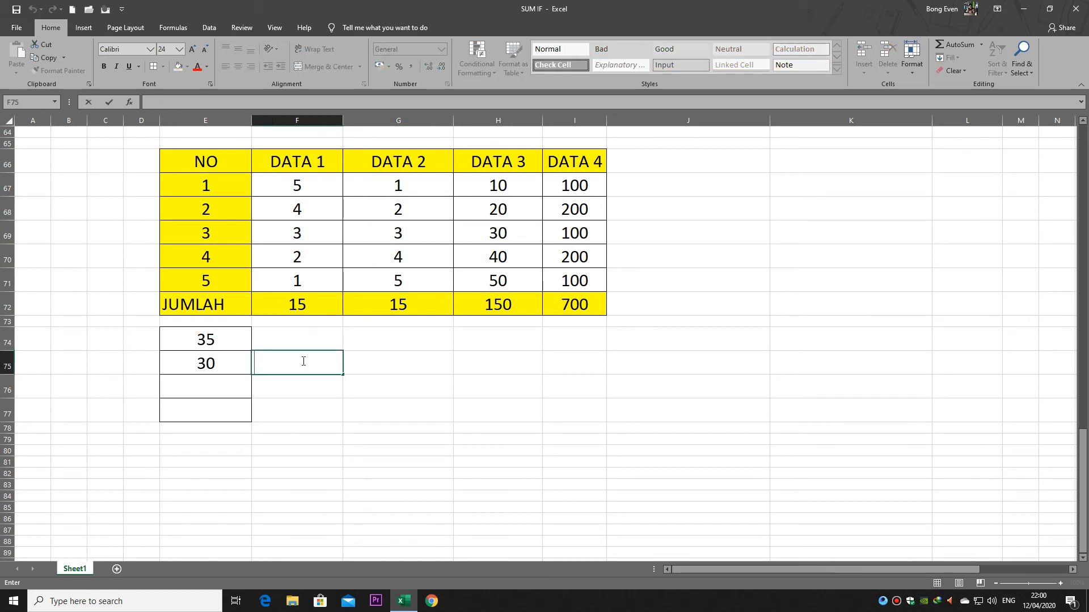
text(=()
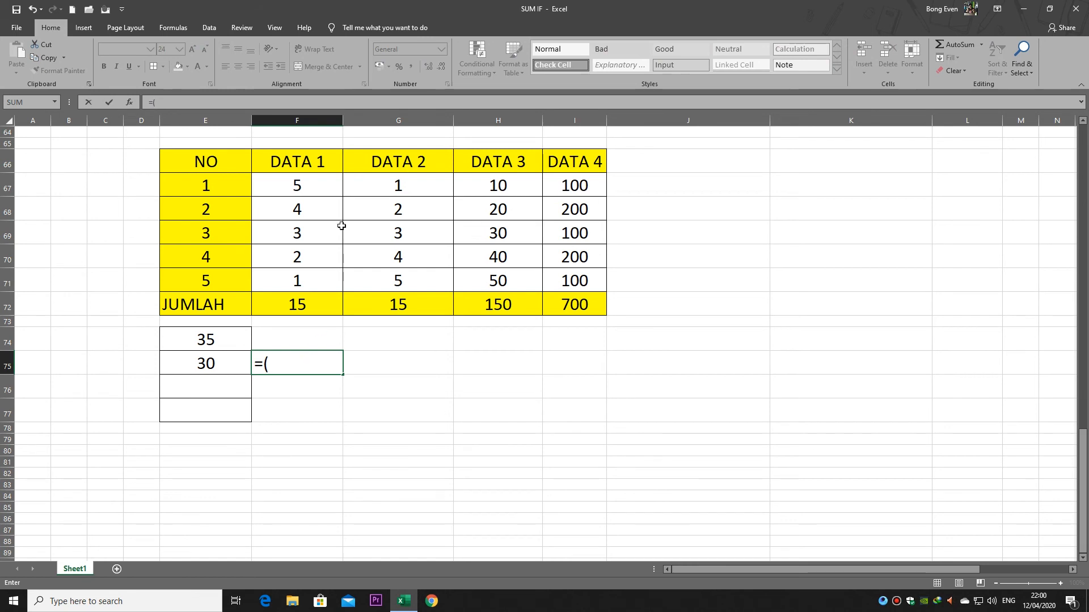
click(314, 182)
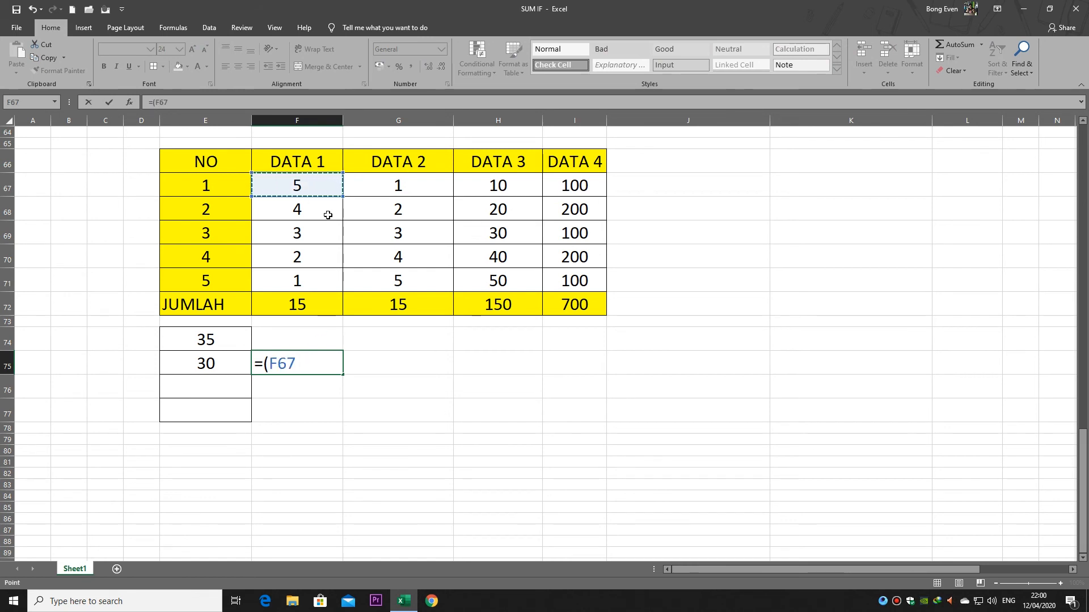
key(Escape)
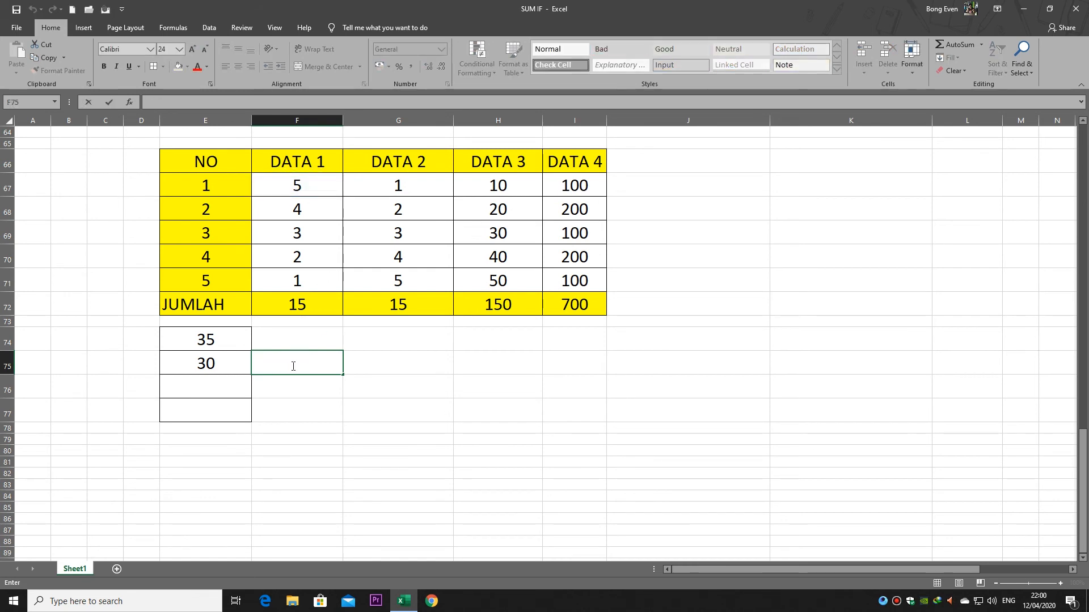
Enter the manual addition =5+4+3+2+1+1+2+3+4+5 in F75 using the DATA 1 and DATA 2 values.
text(=)
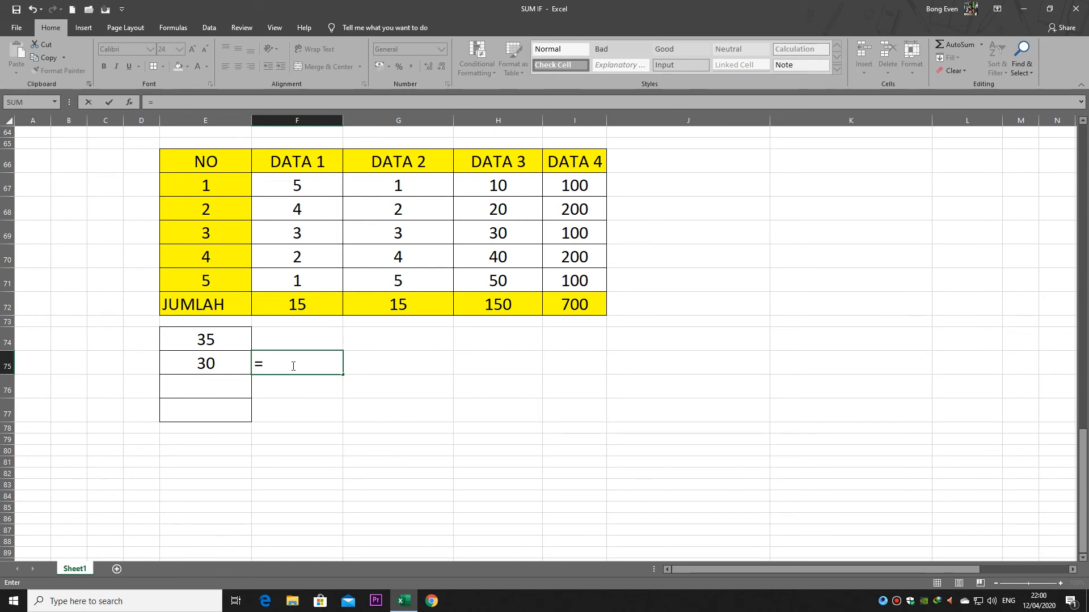
text(5+4+4)
key(BackSpace)
text(3+2+1+1)
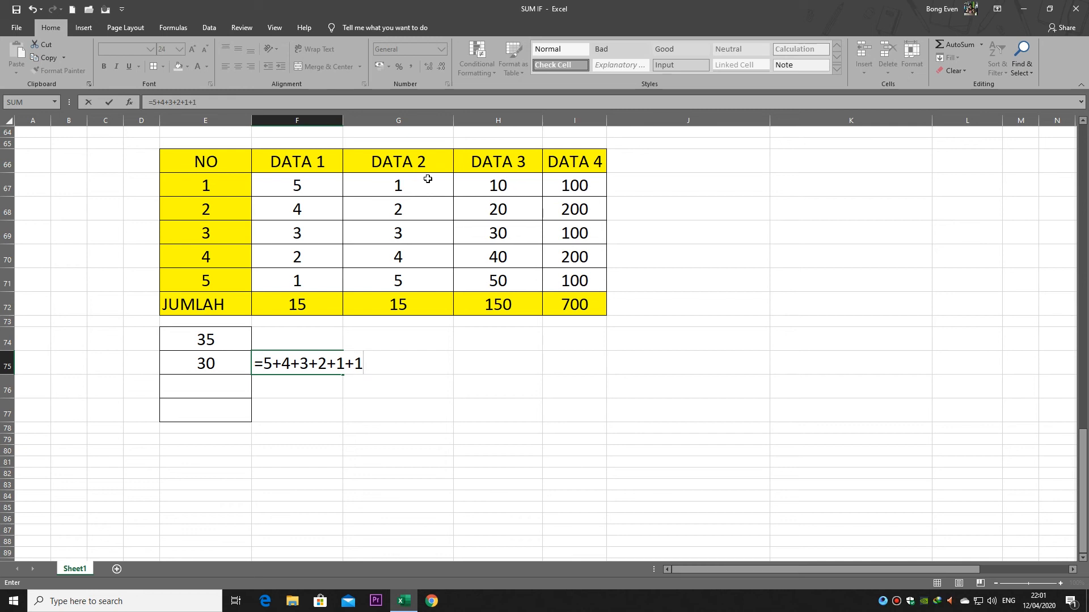
text(+2+3+4+5)
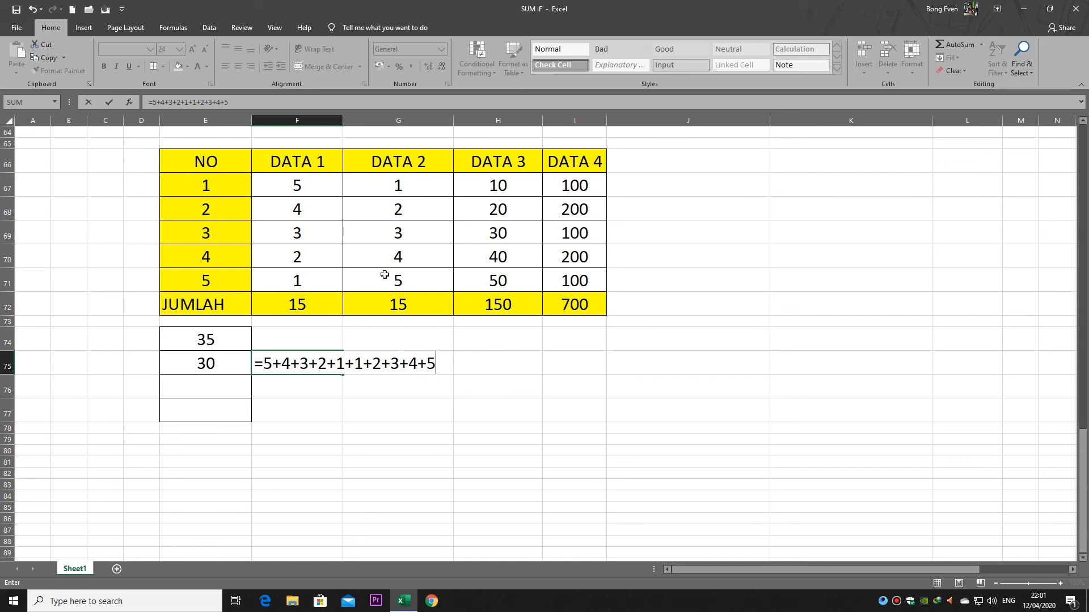
key(Return)
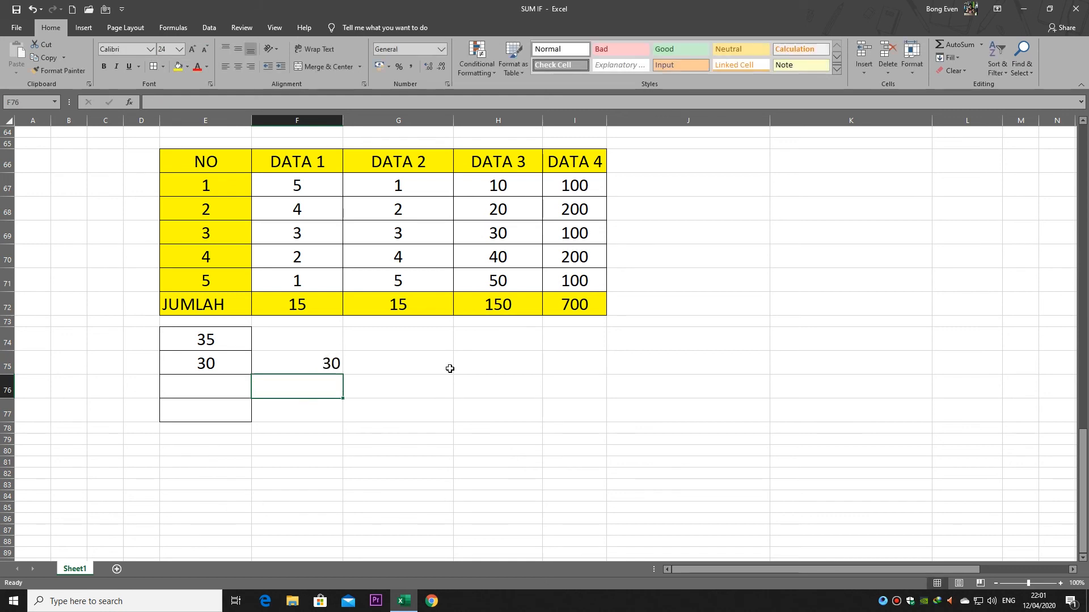
Review the manual addition in F75 and clear the cell.
click(323, 357)
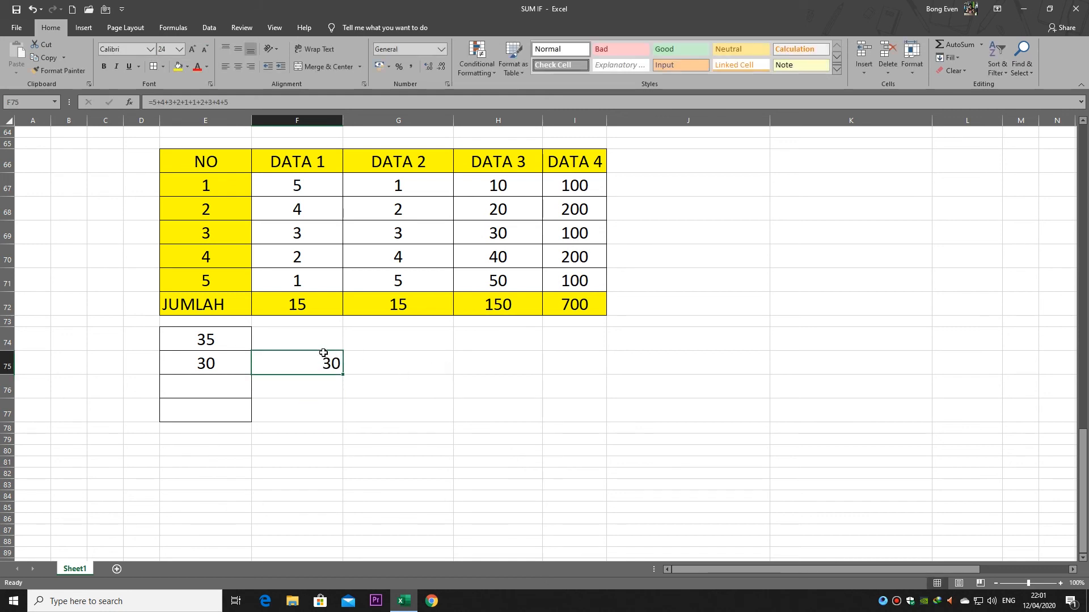
double_click(327, 363)
click(287, 388)
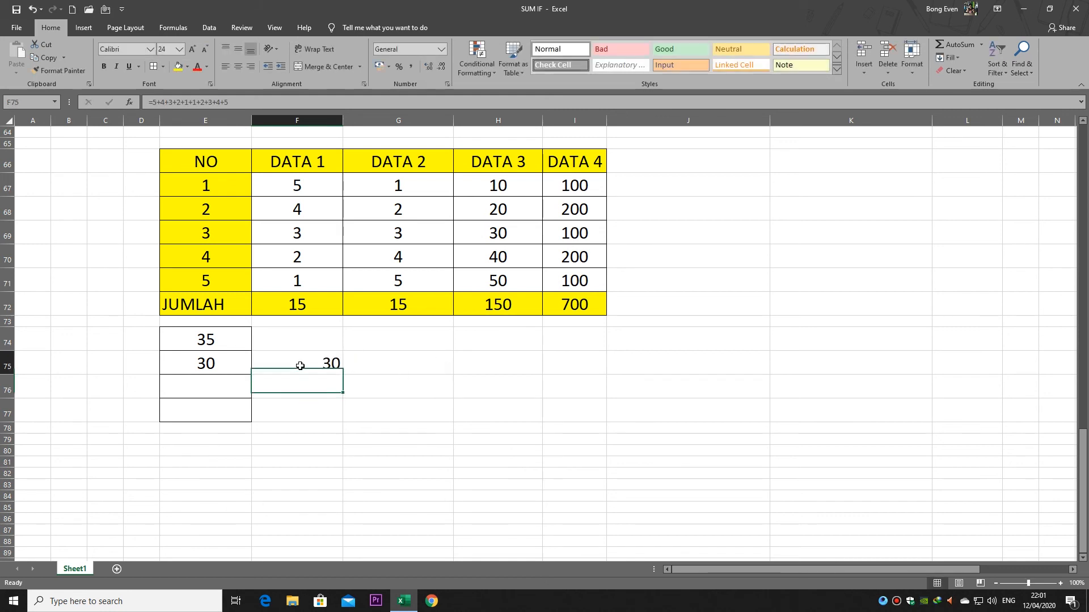
click(298, 364)
key(Delete)
Enter =SUM(F67:G71) in G75 to total the DATA 1 and DATA 2 values.
drag(320, 184, 397, 281)
click(383, 362)
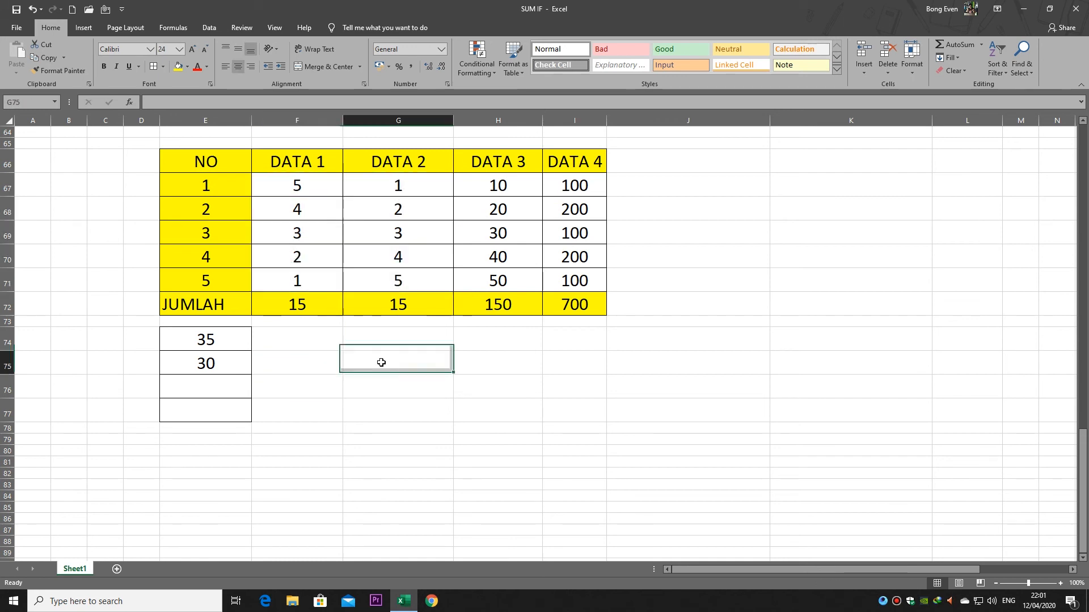
text(=SUM)
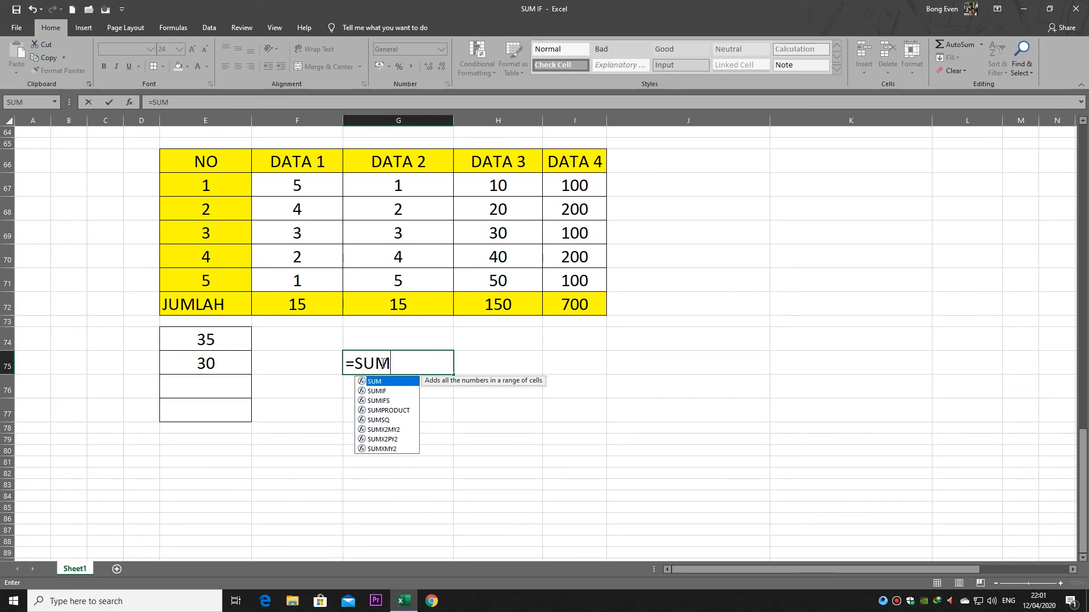
text(()
drag(337, 184, 395, 279)
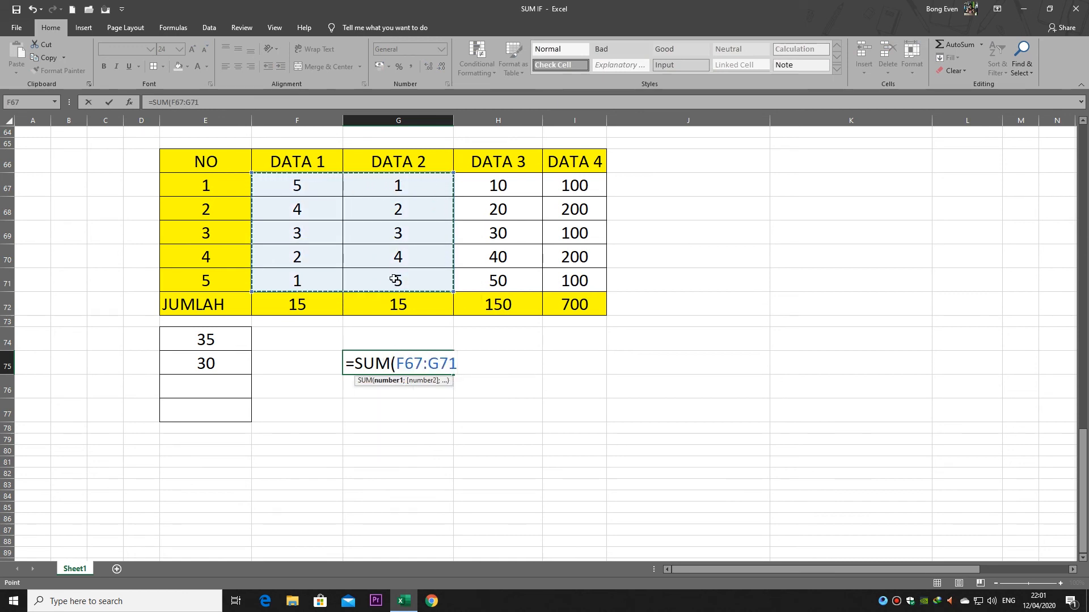
text())
key(Return)
Compare the SUMPRODUCT formula in E75 with the SUM in G75, and clear G75.
click(211, 378)
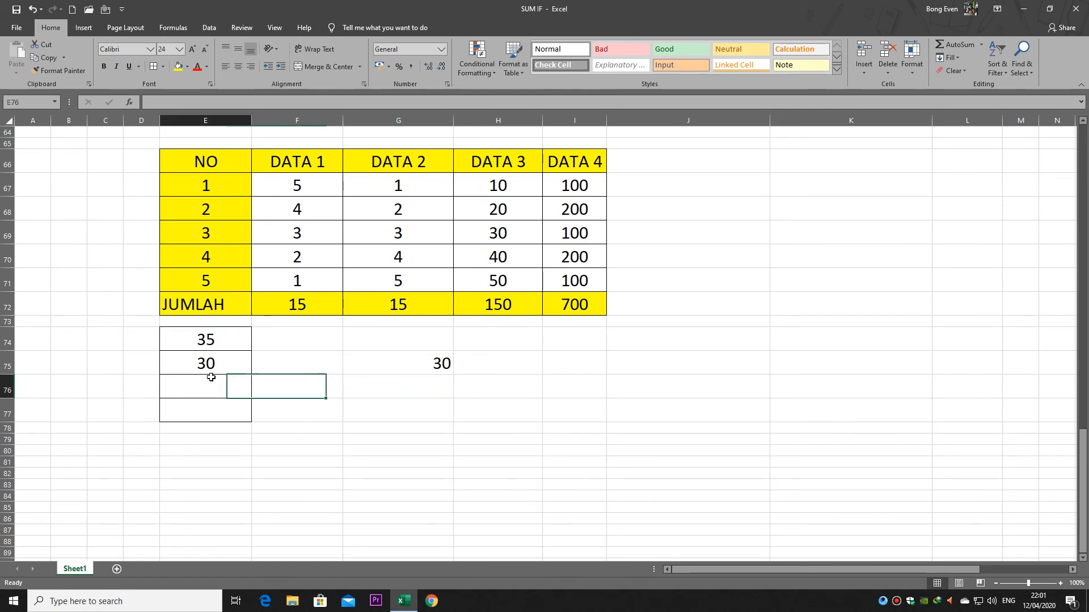
double_click(210, 366)
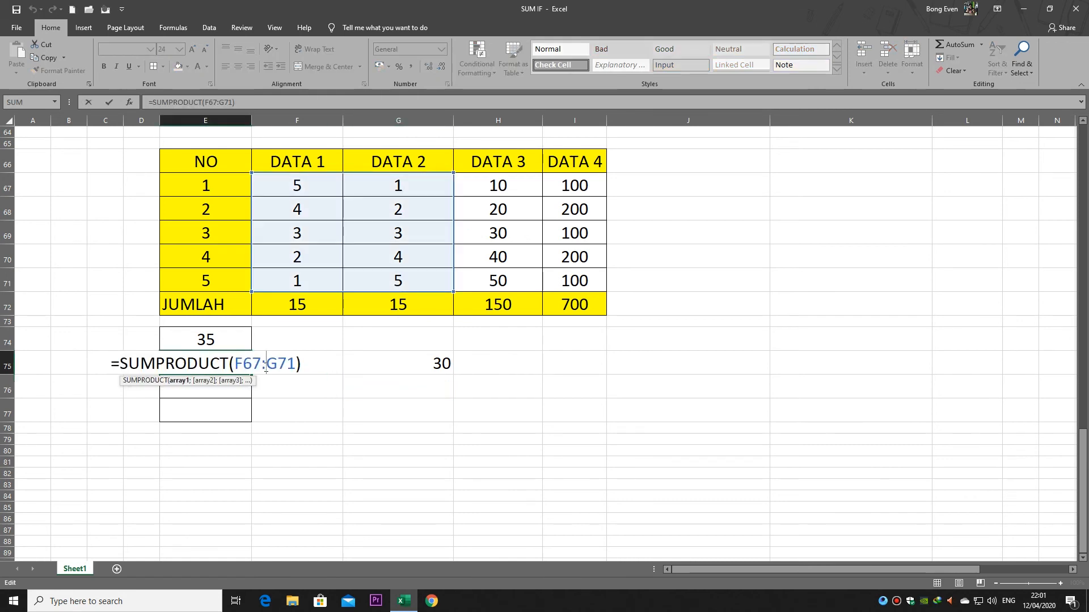
key(Escape)
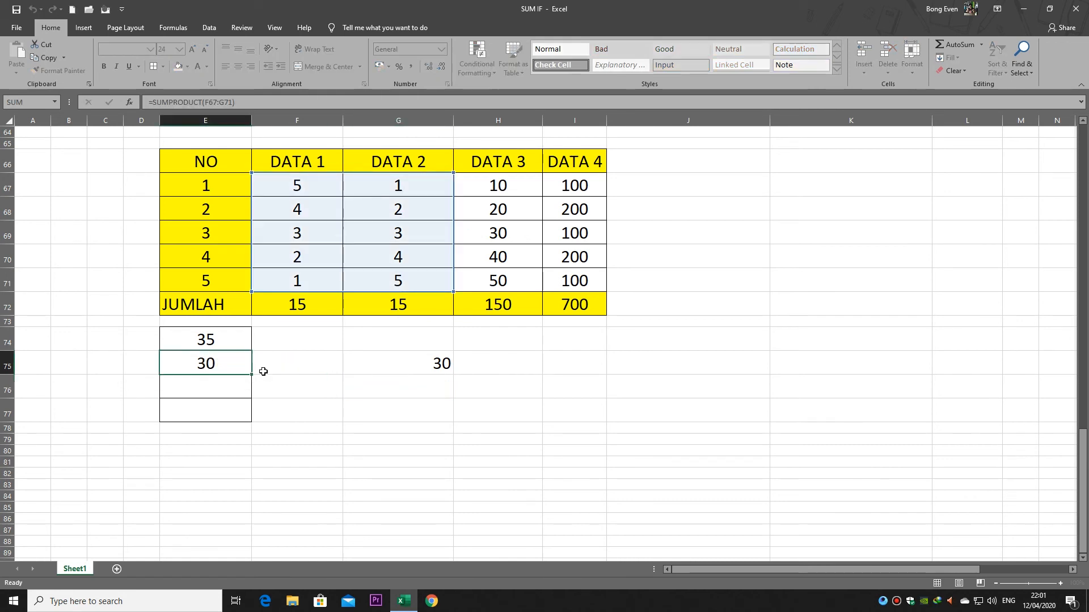
click(418, 371)
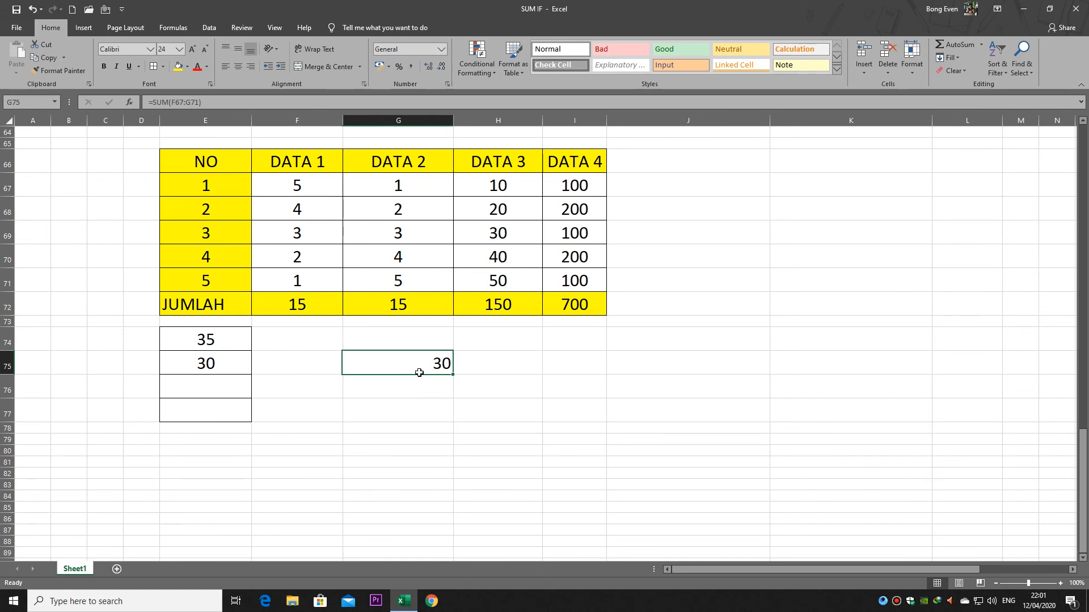
click(297, 369)
Examine the two-column ranges H67:I71 and F67:G71 as candidate arrays for a formula in E76.
click(209, 385)
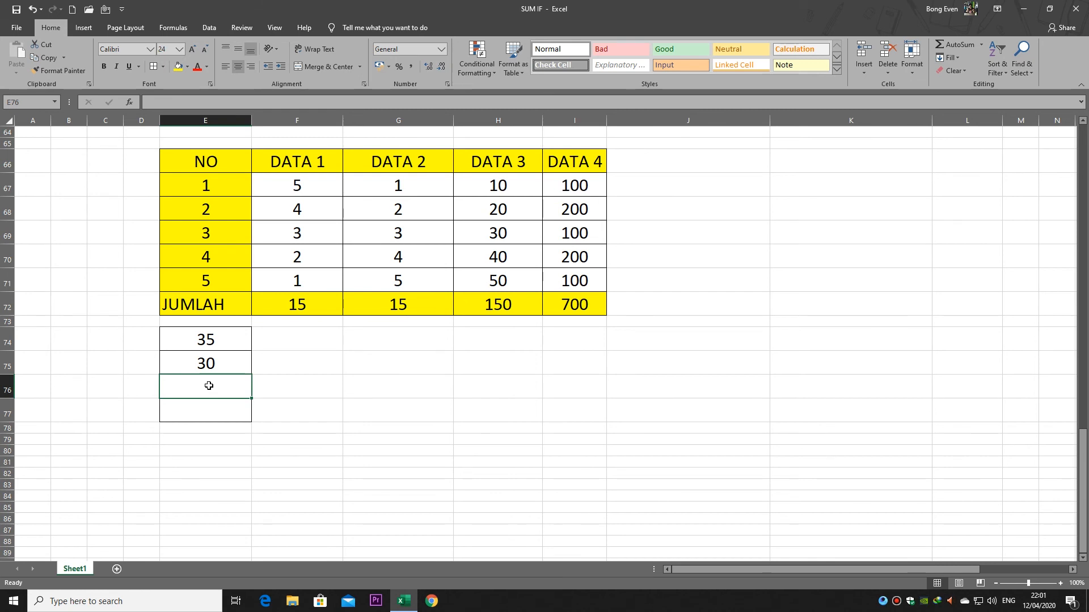
drag(485, 183, 570, 284)
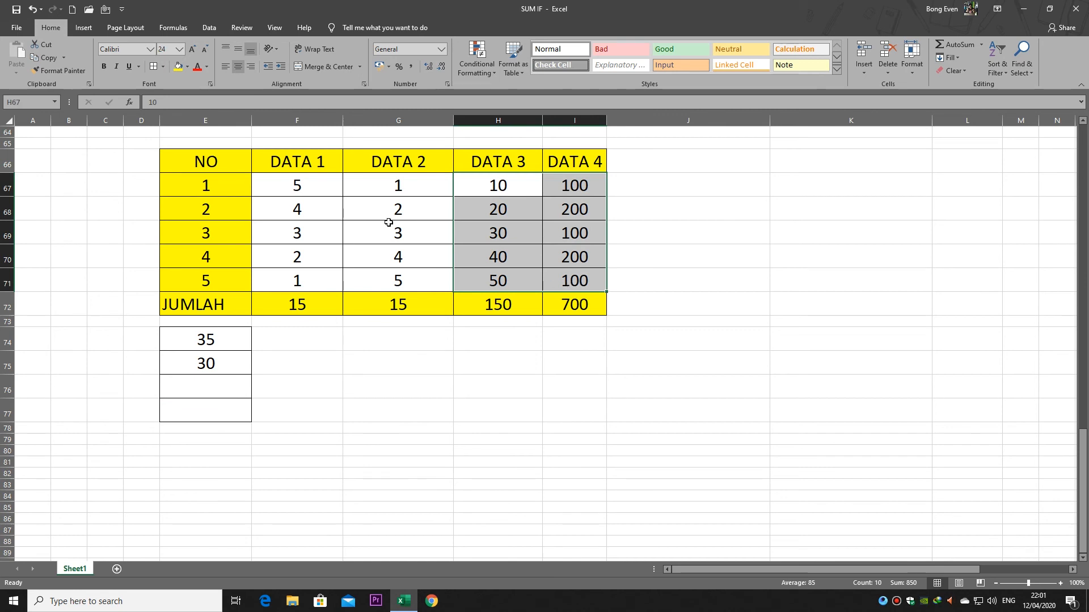
drag(314, 185, 409, 282)
click(512, 192)
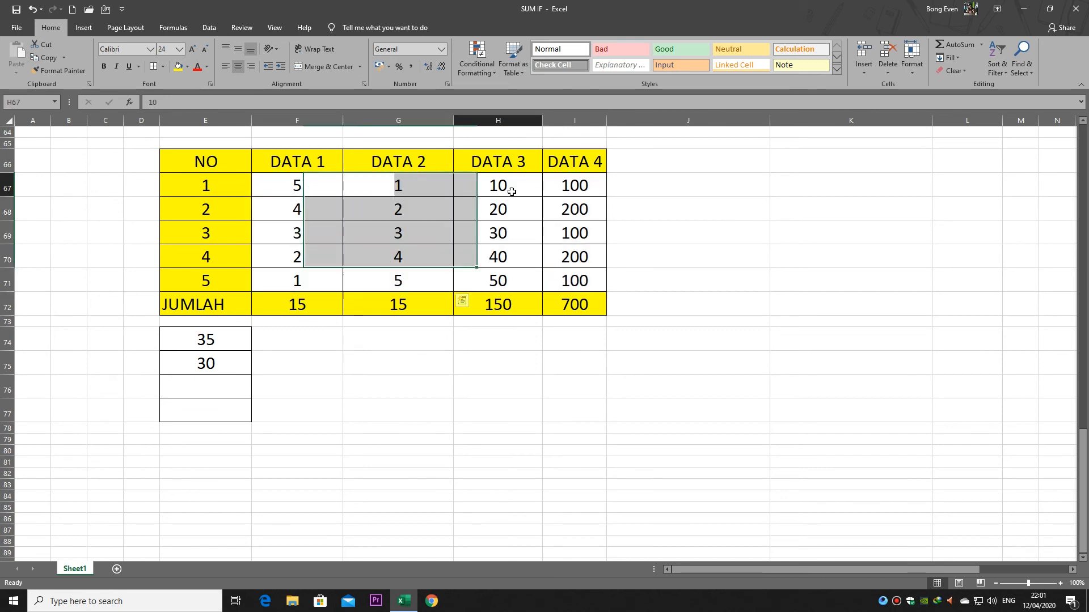
drag(512, 192, 571, 282)
Enter =SUMPRODUCT(F67:G71;H67:I71) in E76 to multiply and add the paired two-column arrays.
click(221, 388)
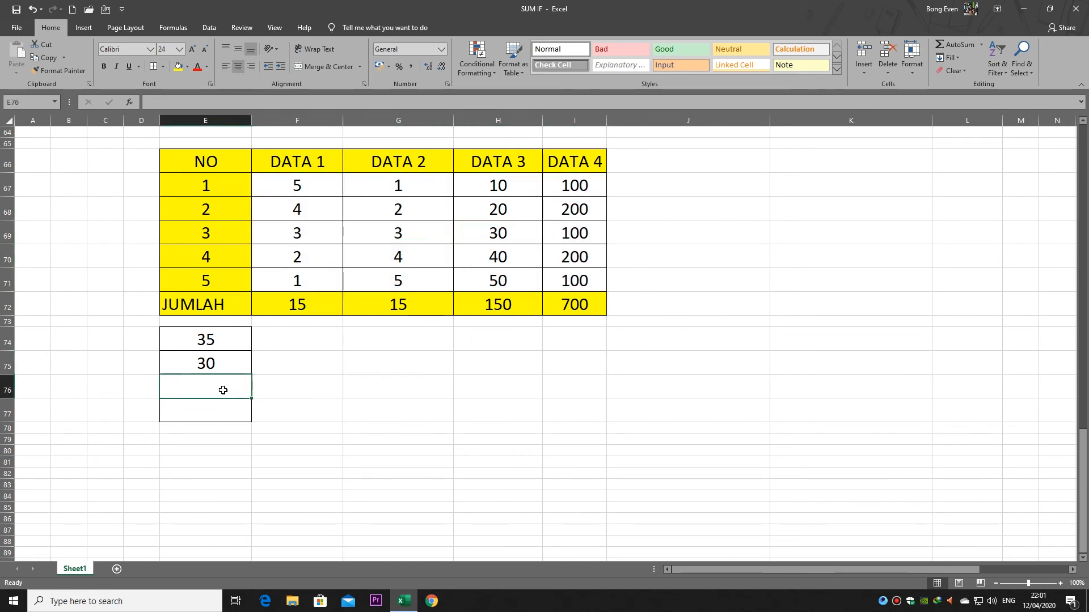
text(=)
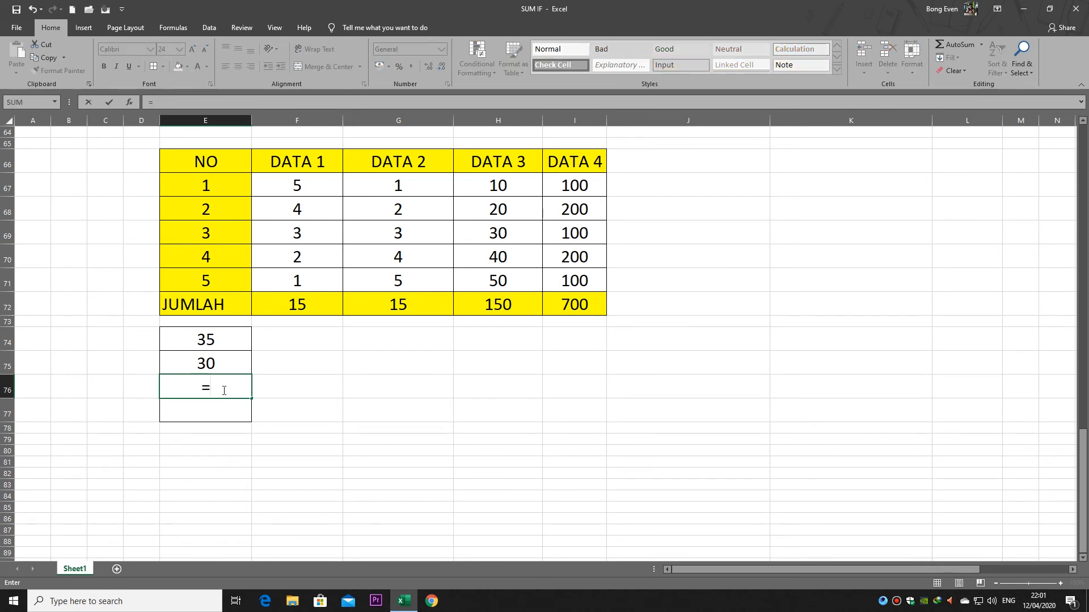
text(SUMPRO)
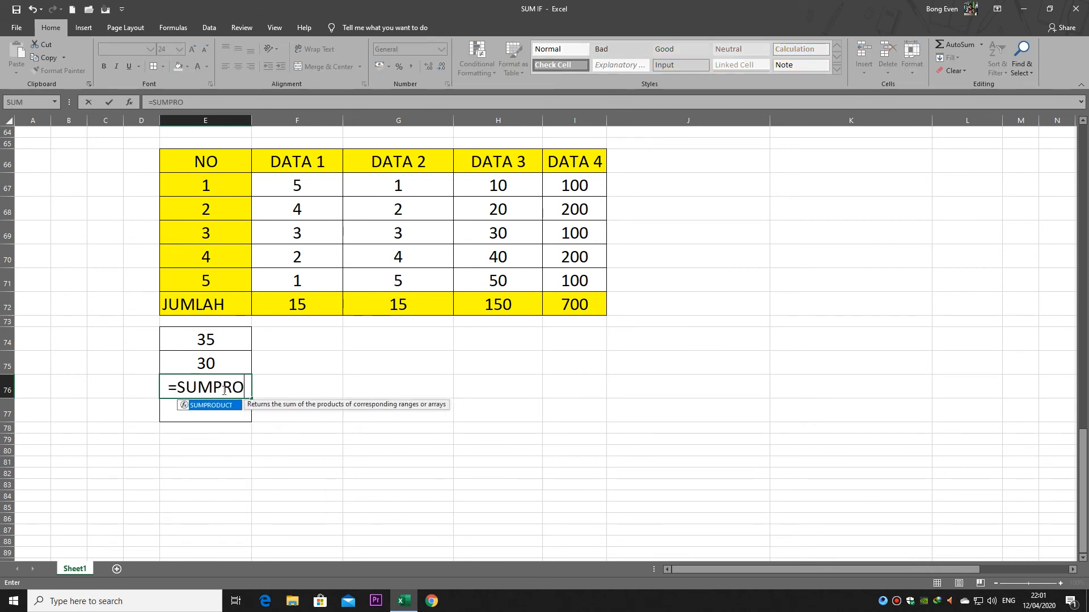
text(DU)
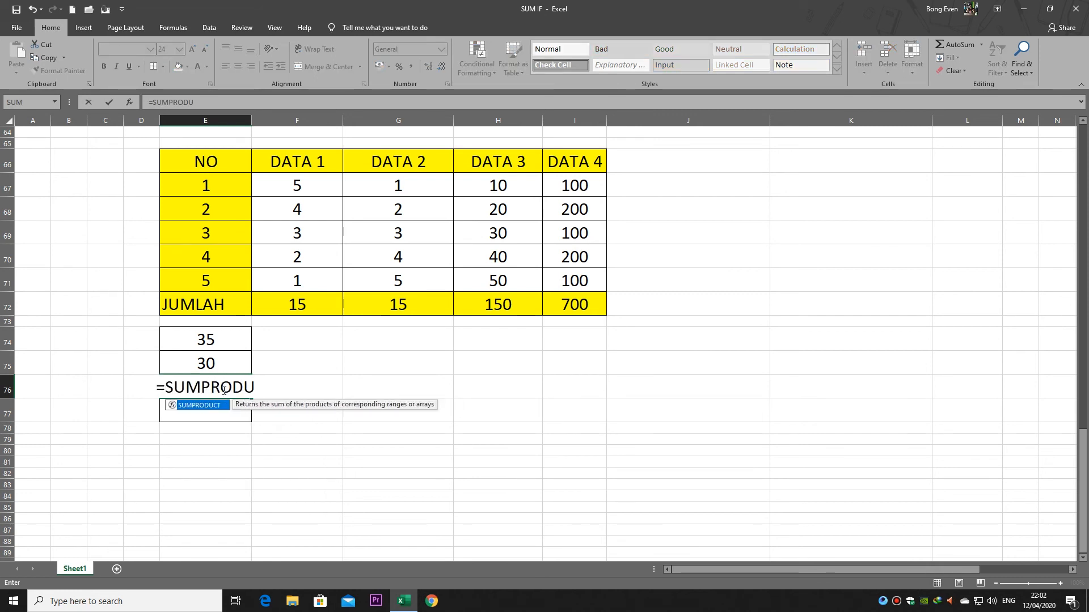
text(CT)
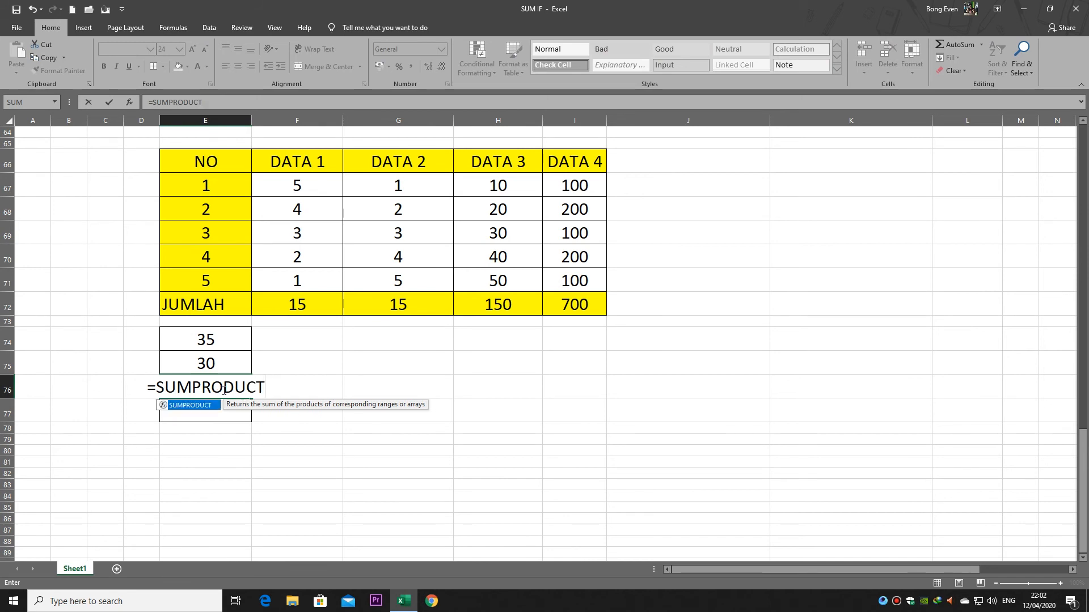
text(()
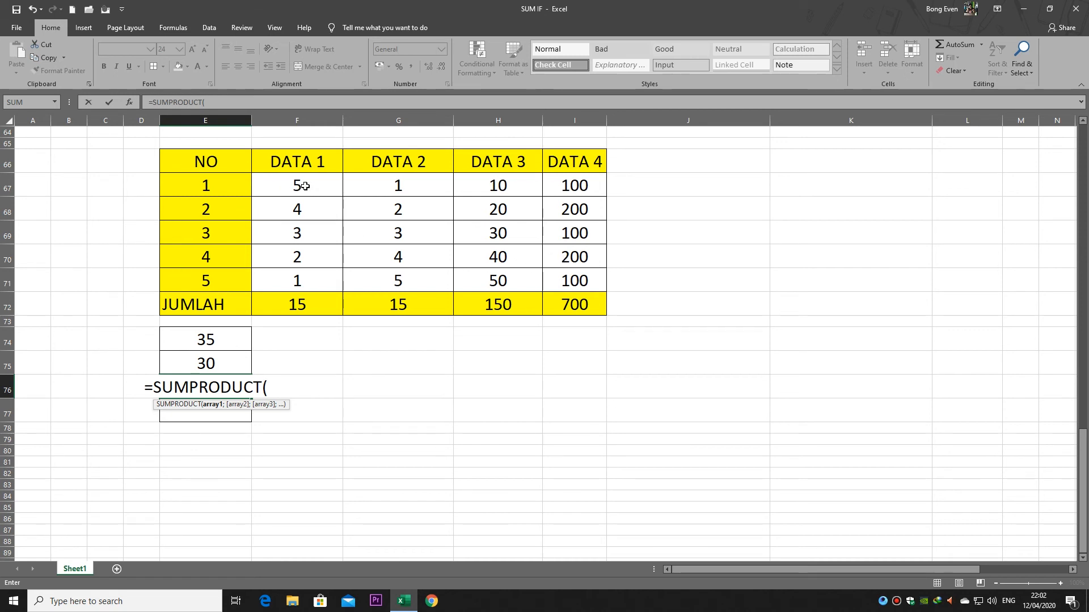
drag(305, 186, 392, 277)
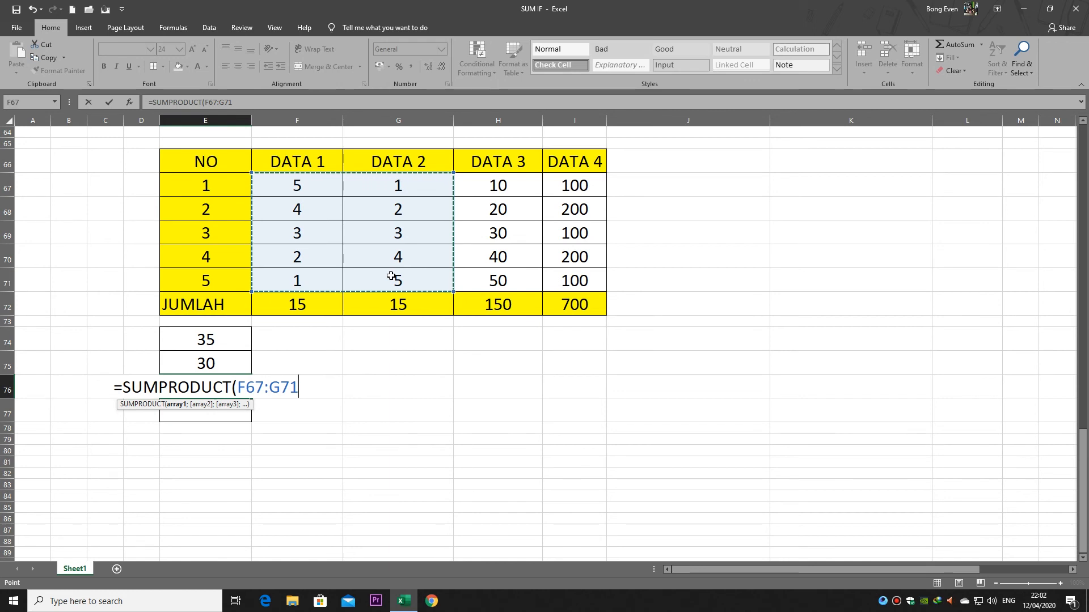
text(;)
click(514, 190)
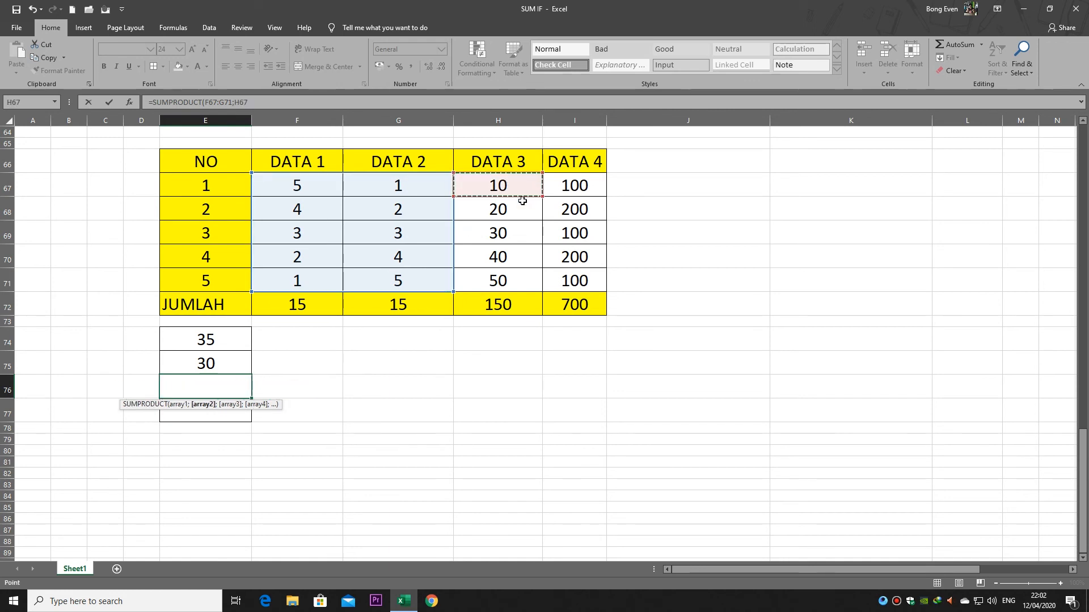
drag(522, 201, 571, 278)
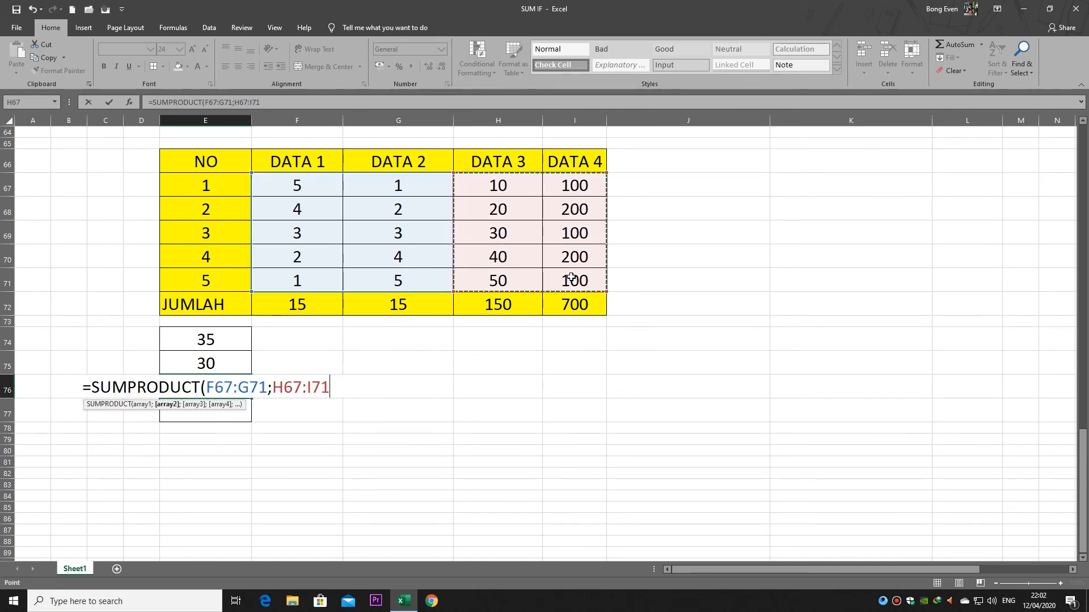
text())
key(Return)
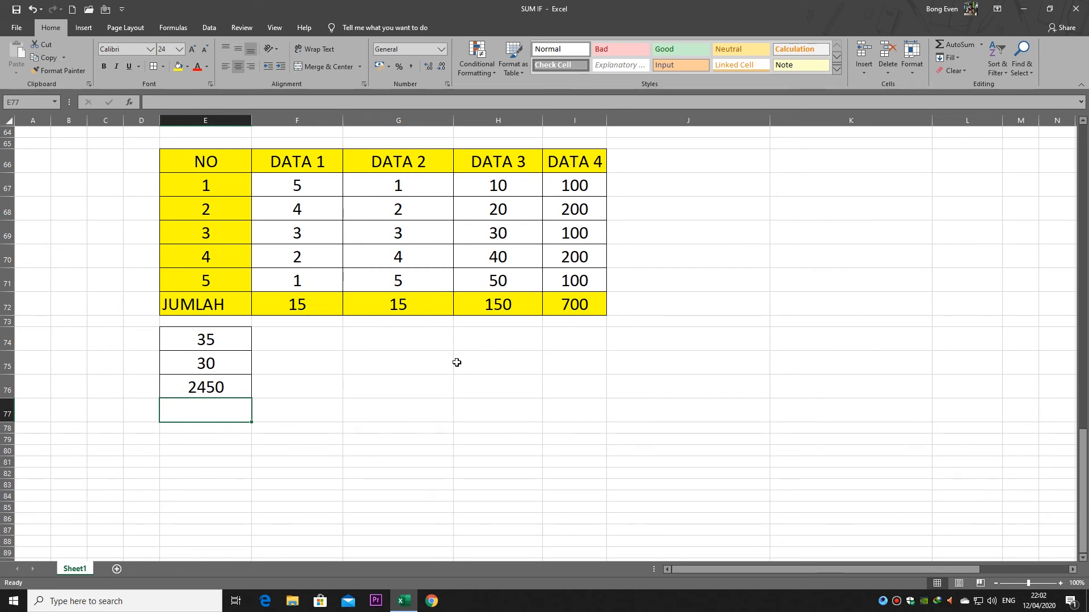
Review the SUMPRODUCT formula in E76 and the column pairings DATA 1 with DATA 3 and DATA 2 with DATA 4.
click(217, 384)
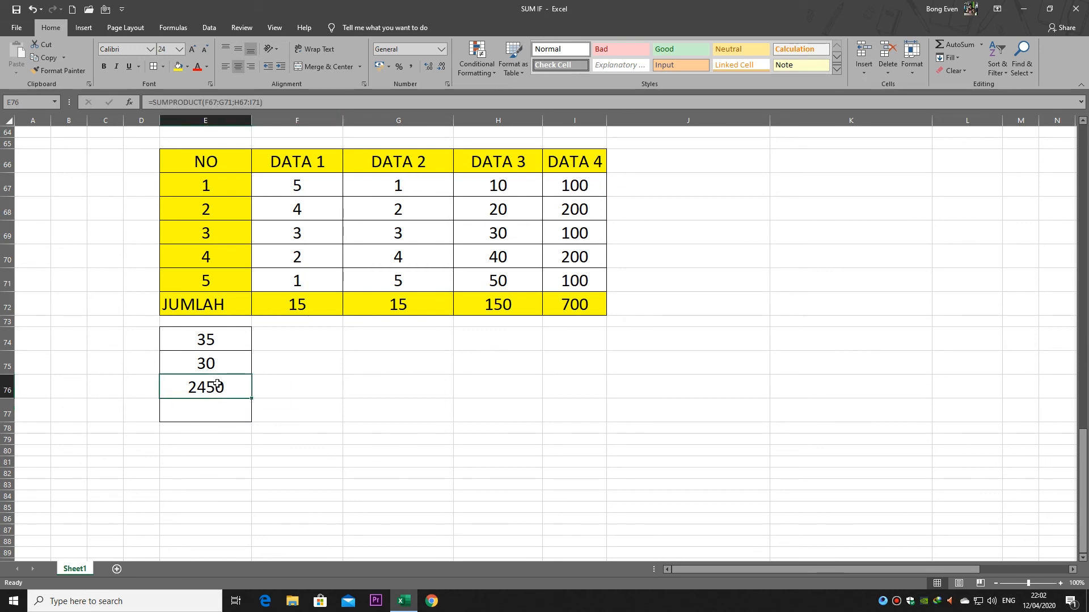
double_click(217, 384)
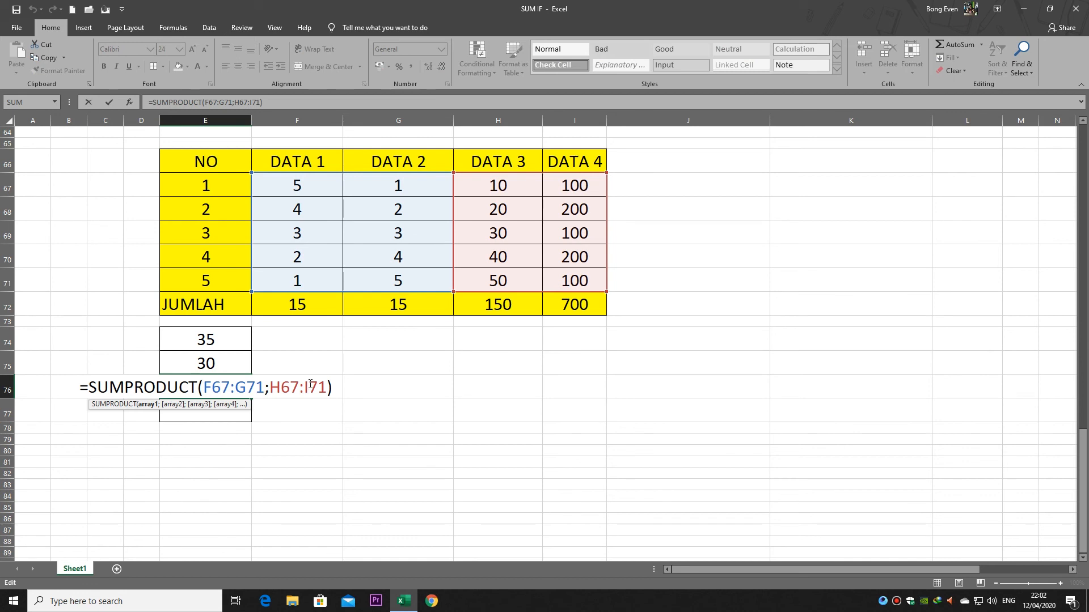
key(Escape)
double_click(244, 385)
key(Escape)
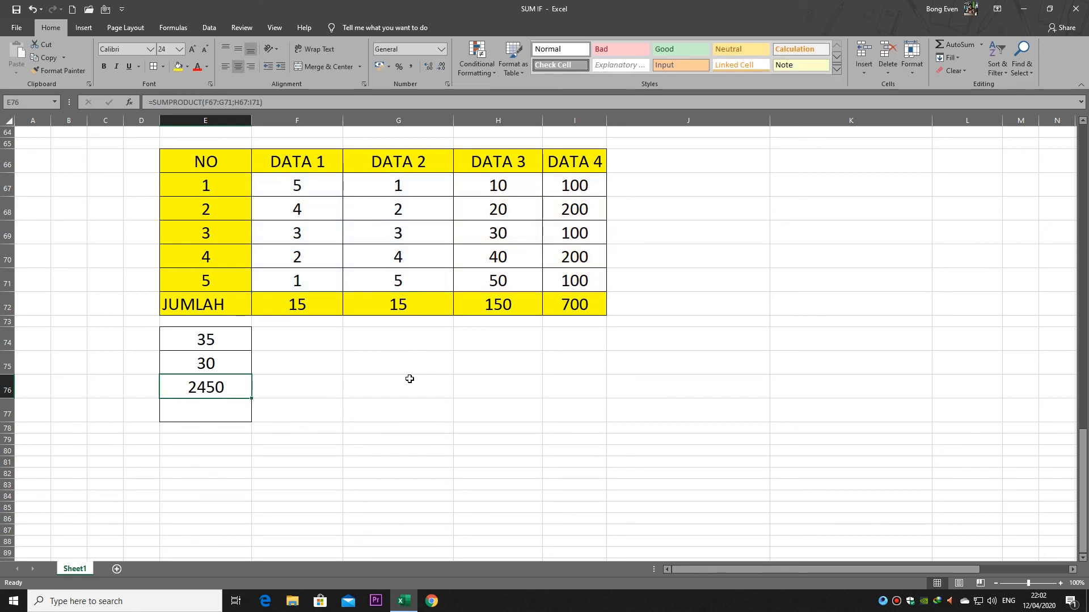
drag(317, 190, 312, 280)
drag(487, 190, 504, 283)
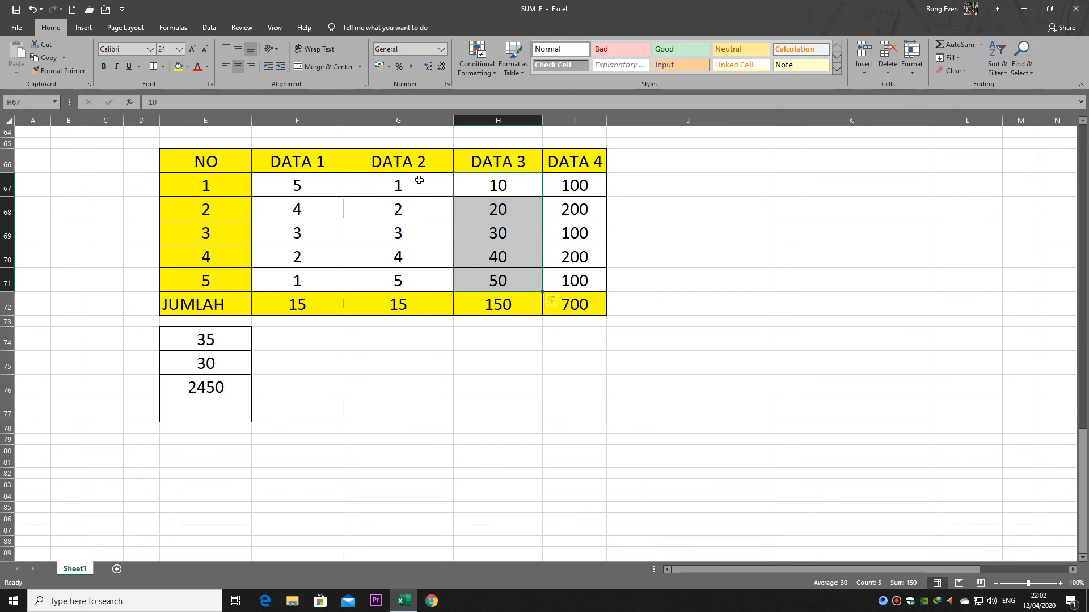
drag(418, 177, 404, 276)
drag(588, 178, 575, 282)
click(234, 387)
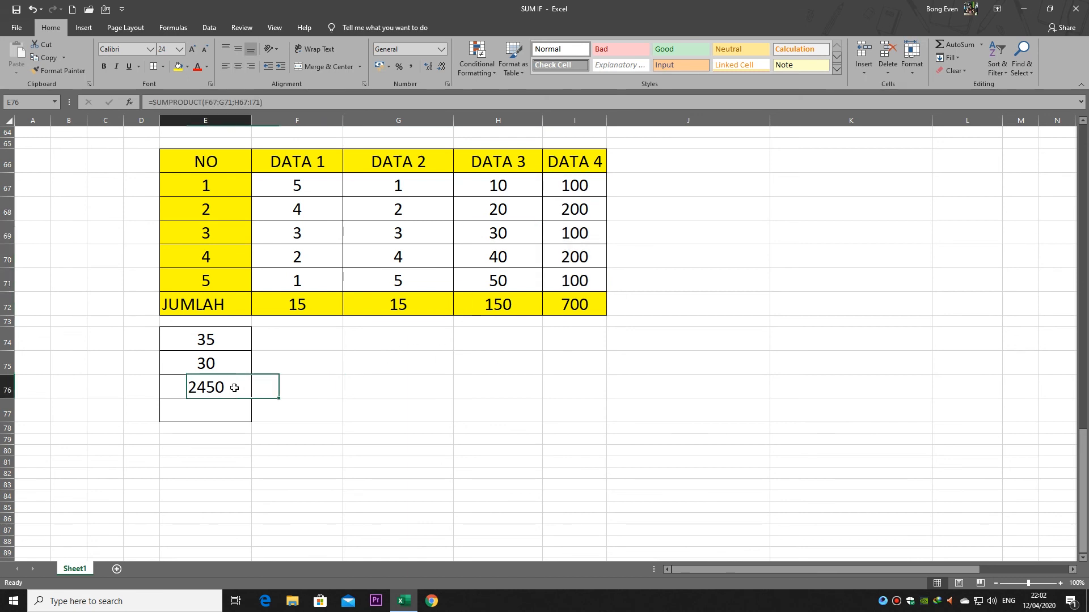
Examine how the DATA 1 and DATA 3 values pair row by row in rows 67 to 70.
click(307, 184)
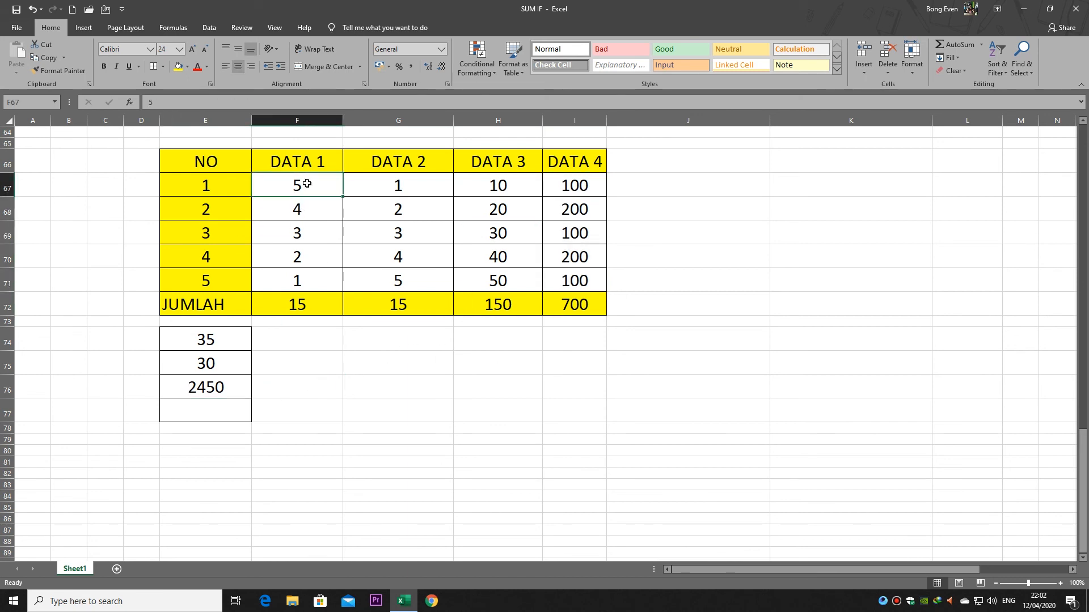
click(494, 186)
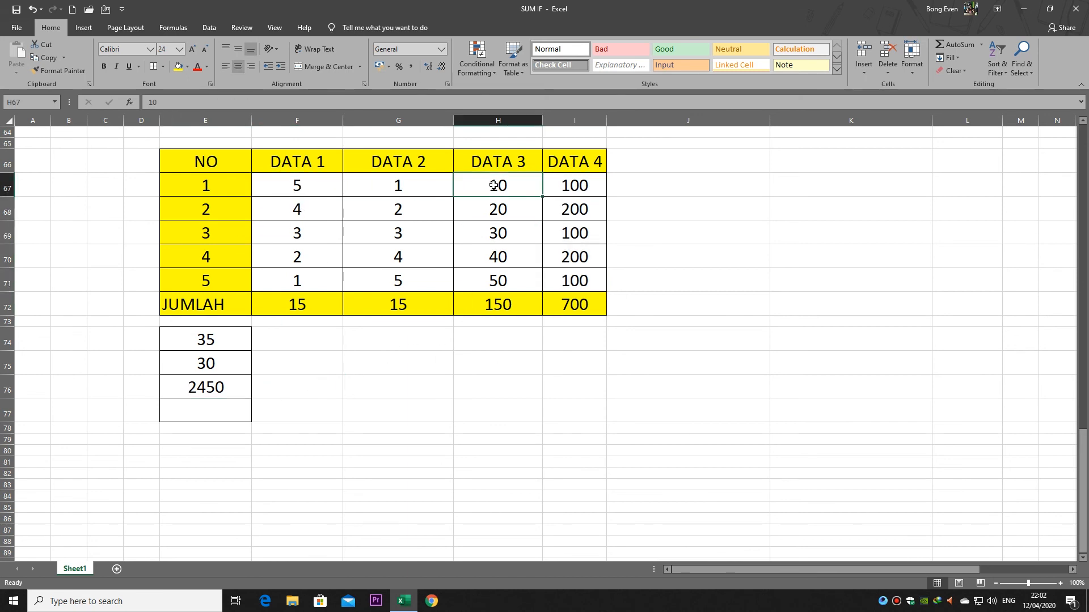
click(301, 210)
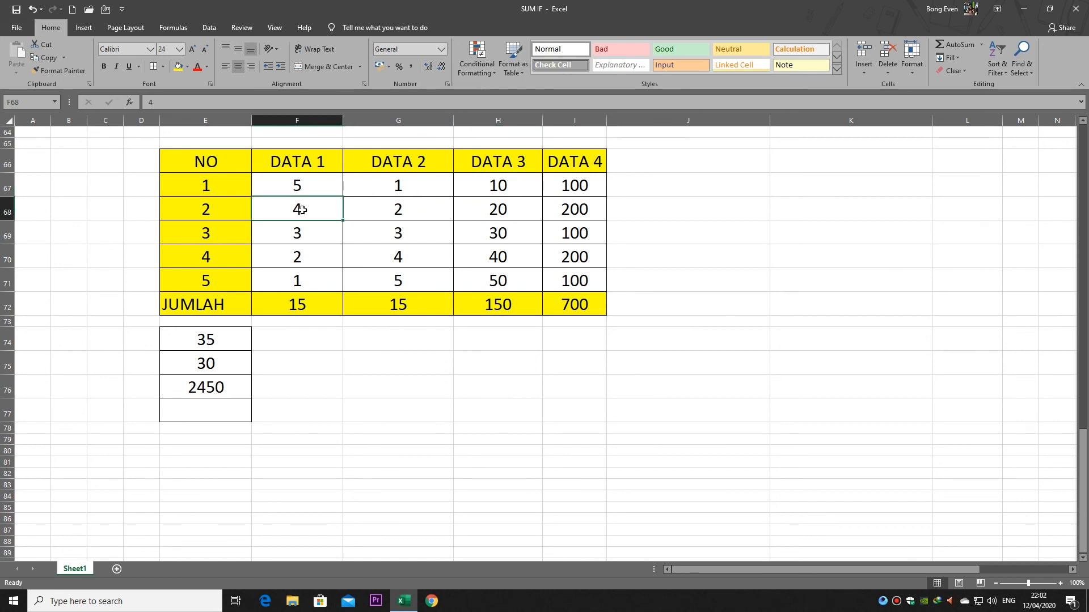
click(494, 207)
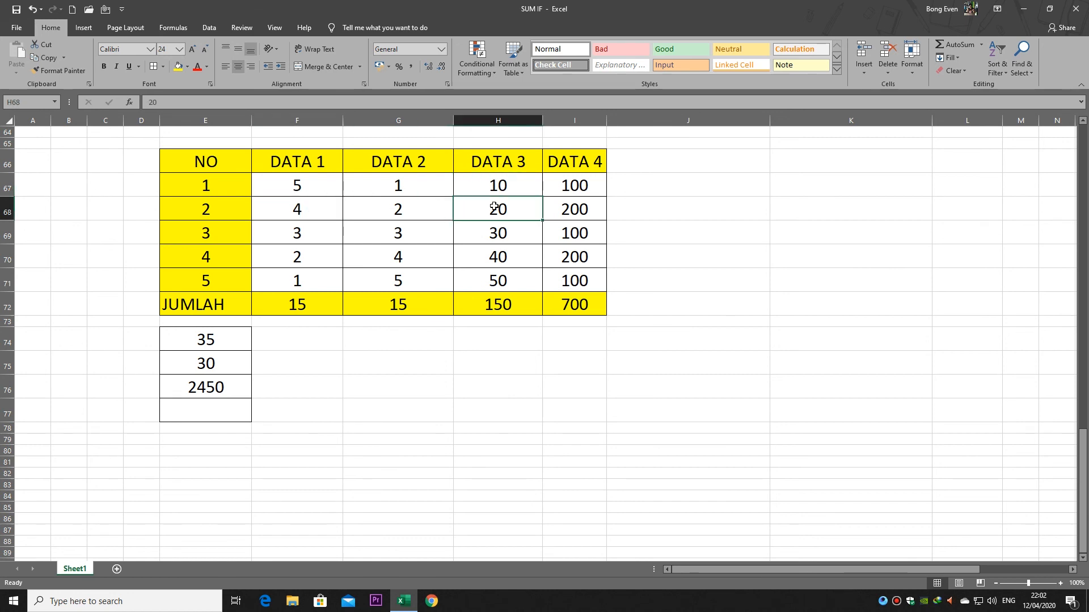
click(300, 250)
click(329, 231)
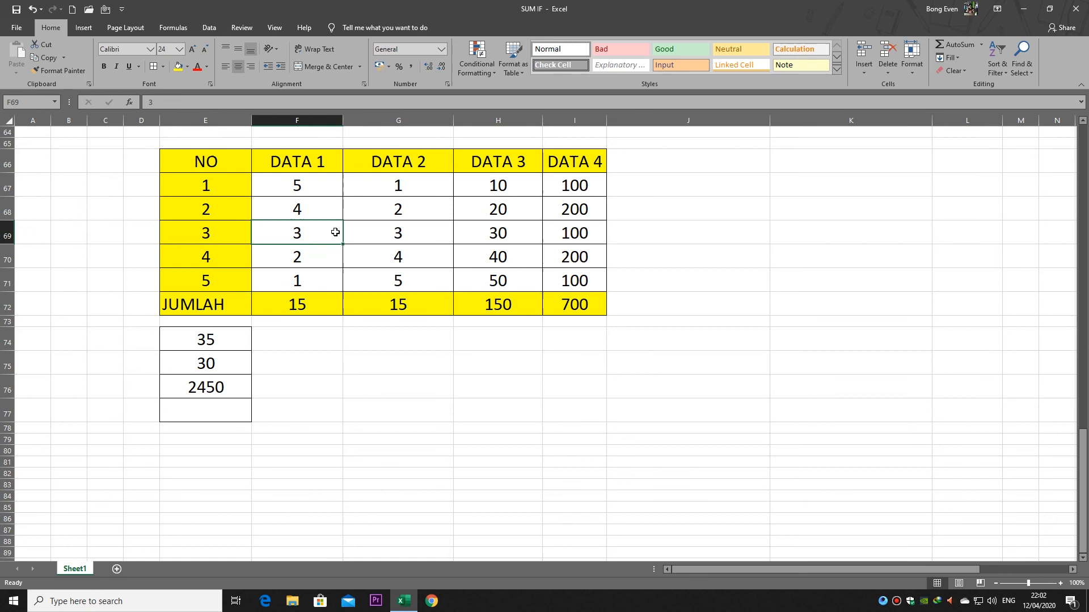
click(501, 235)
click(313, 260)
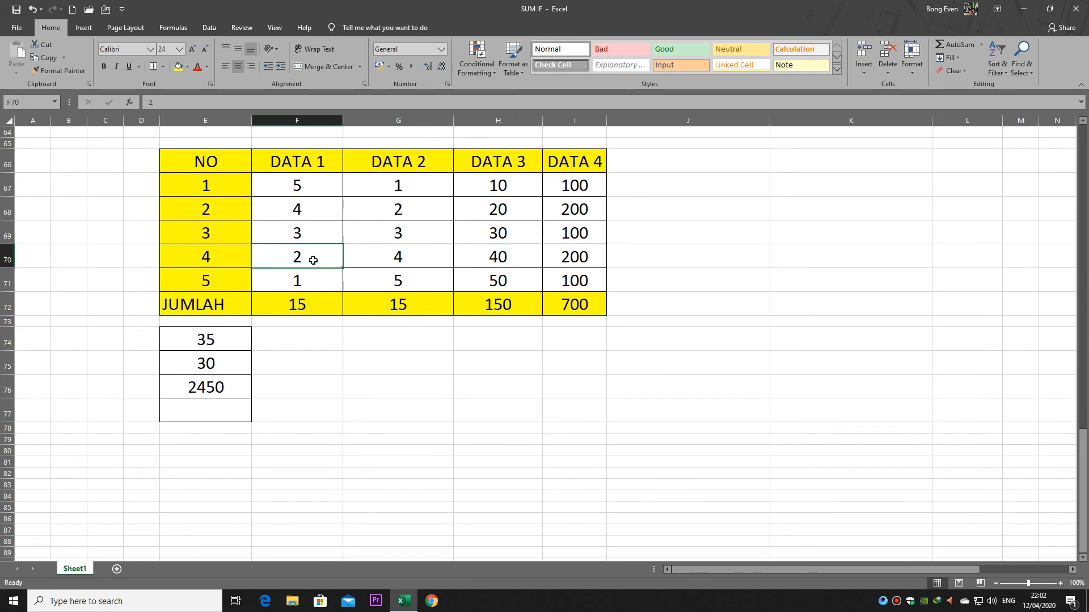
click(503, 257)
Begin a manual check formula in F76 with the first DATA 1 and DATA 3 product, =(5*10)+.
click(281, 388)
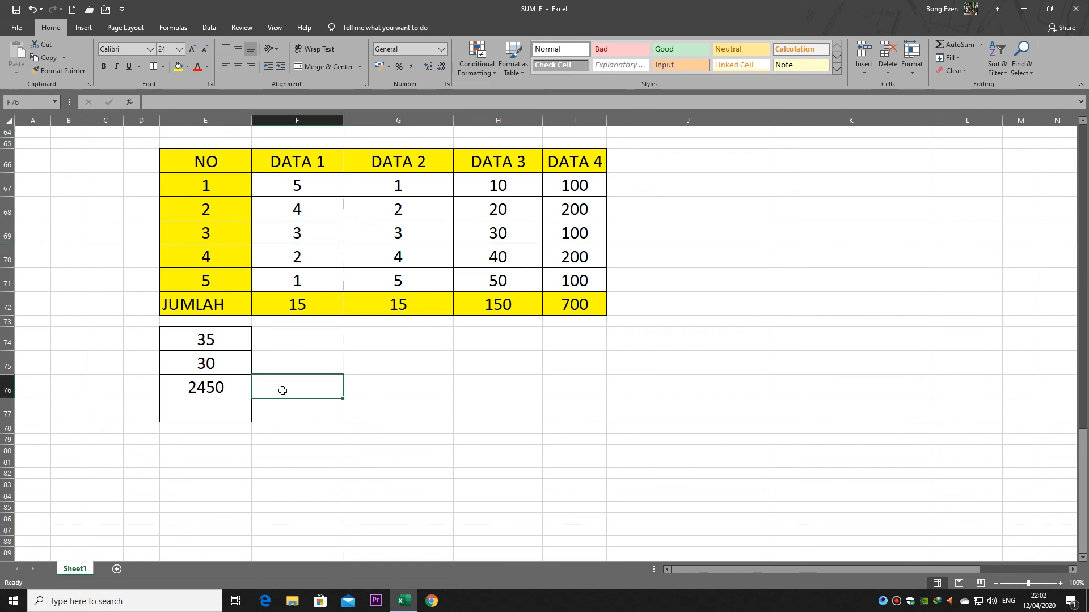
text(=)
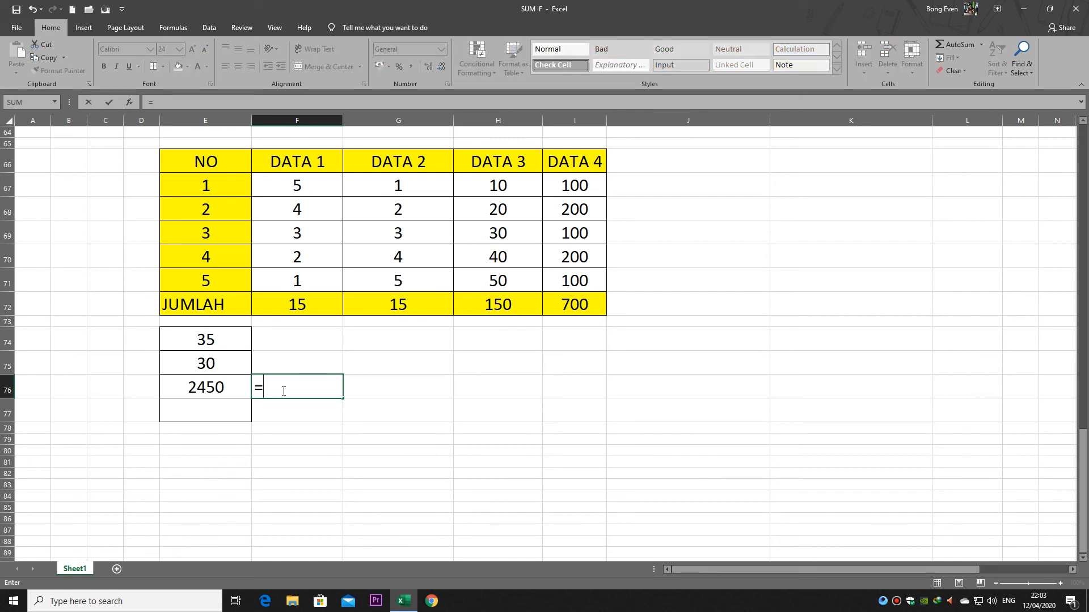
text(())
key(Return)
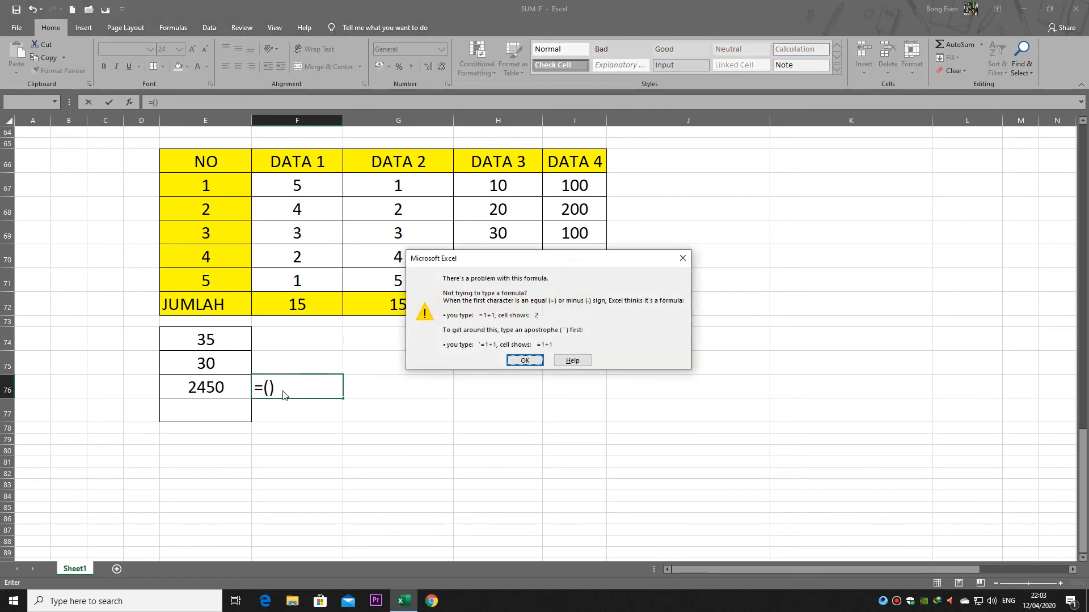
click(525, 360)
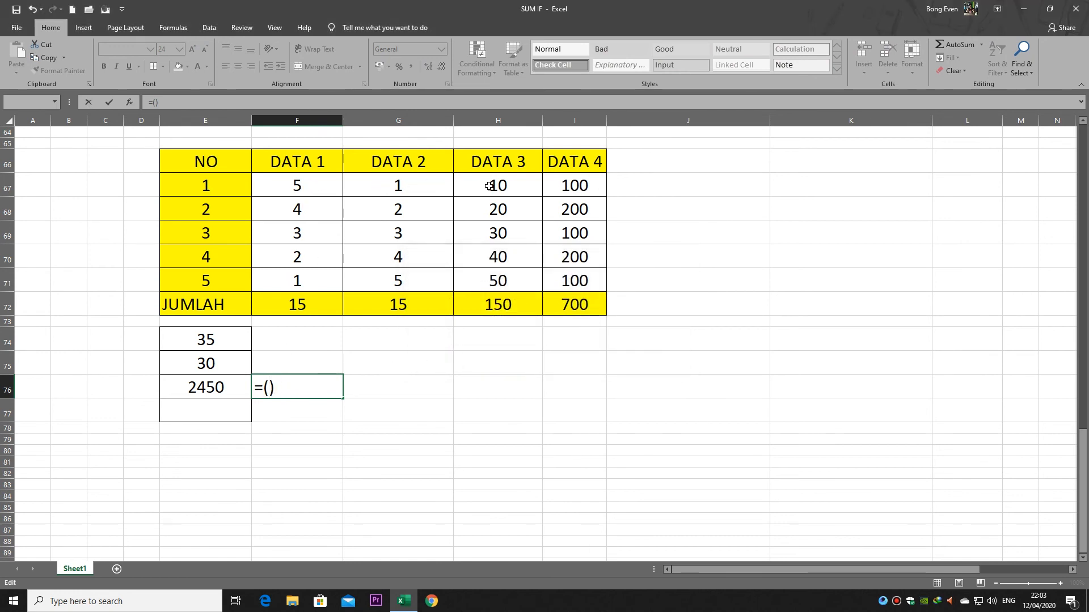
text(5*10)
key(Right)
text(+)
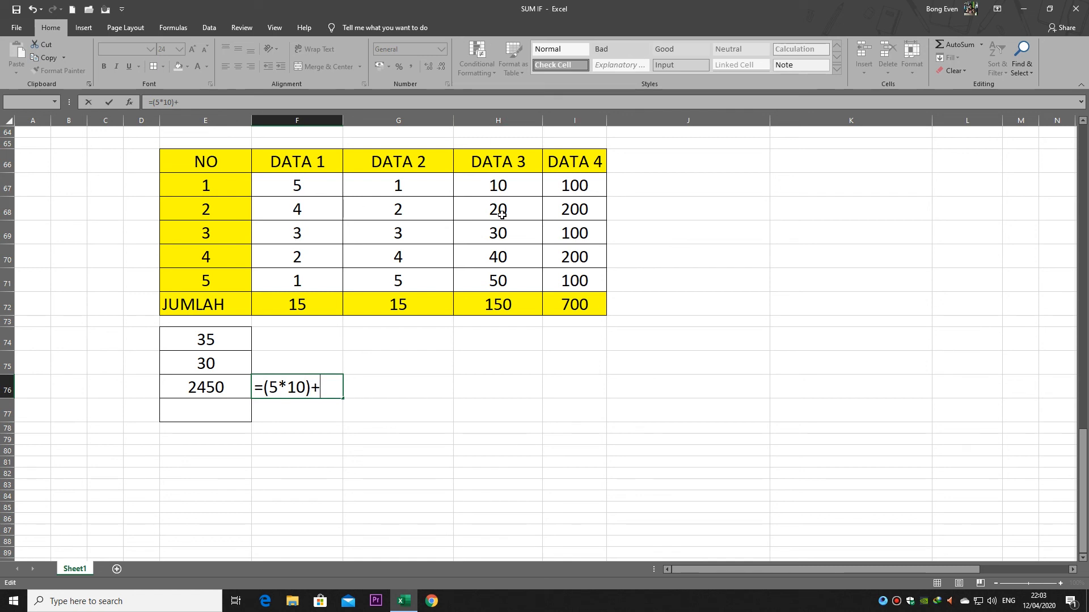
Extend the F76 formula with the remaining DATA 1 and DATA 3 products: (4*20)+(3*30)+(2*40)+(1*50).
text(4)
key(BackSpace)
text((4*20)
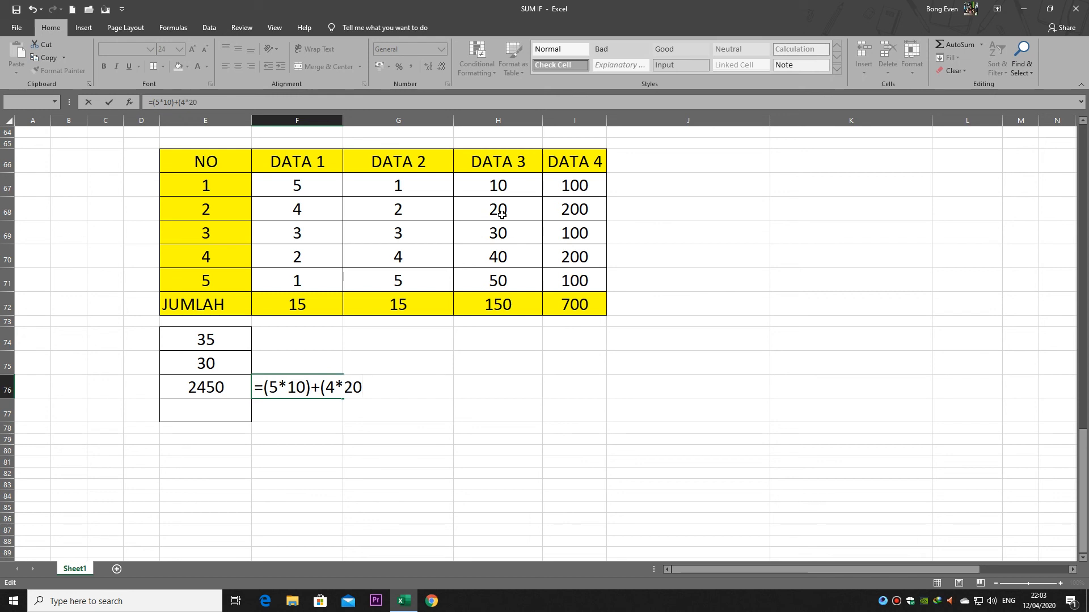
text()+(3*20)
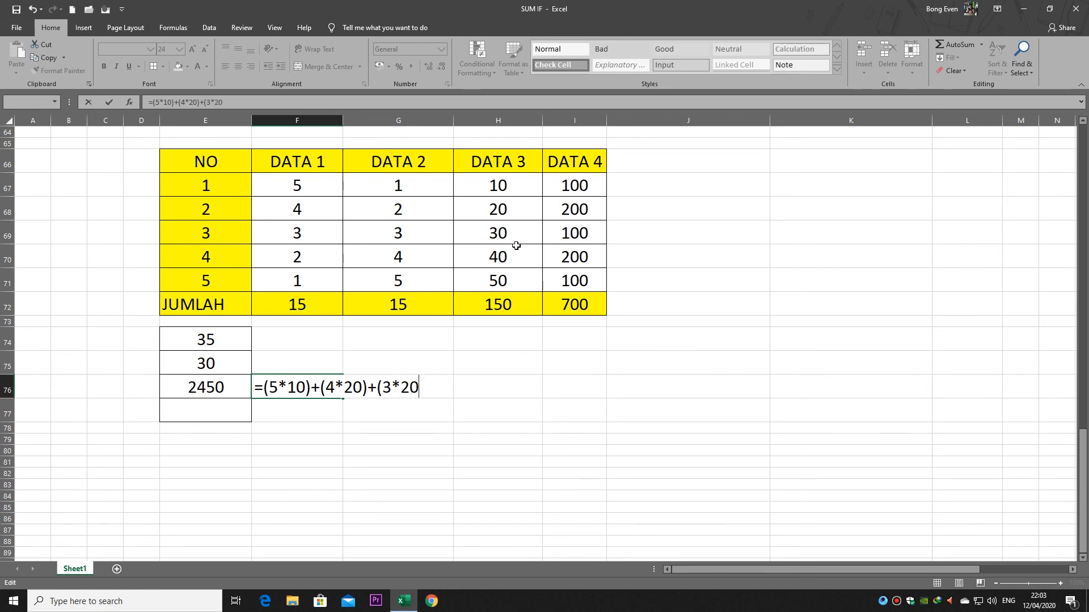
key(BackSpace)
key(BackSpace)
text(30)+)
text((2*4)
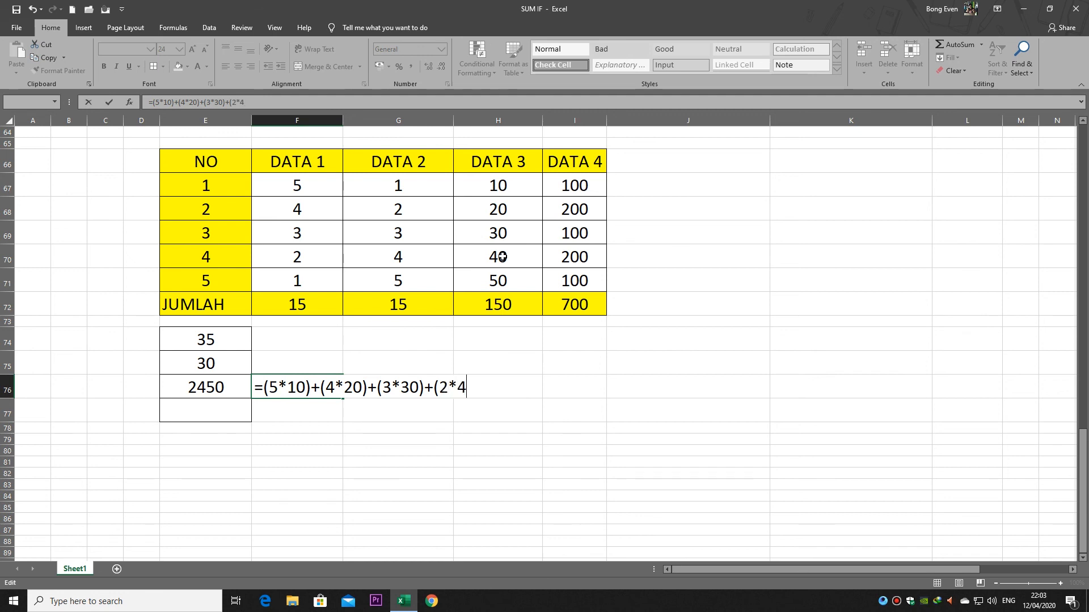
text(0)+(1*50)
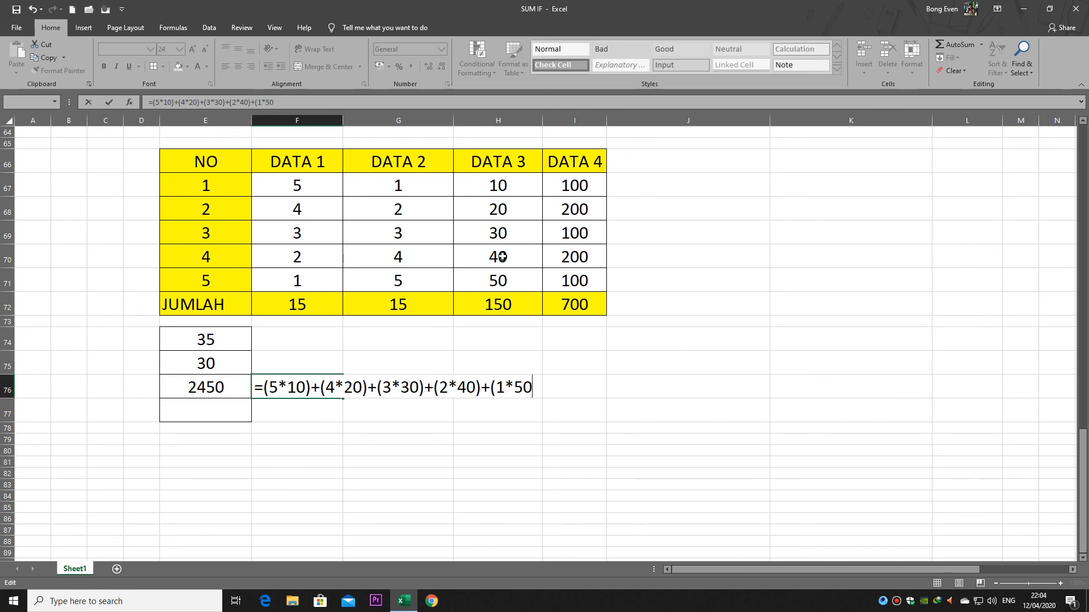
Append the first two DATA 2 and DATA 4 products, (1*100)+(2*200), to the F76 formula.
text()+)
text(())
key(Left)
text(1*100)
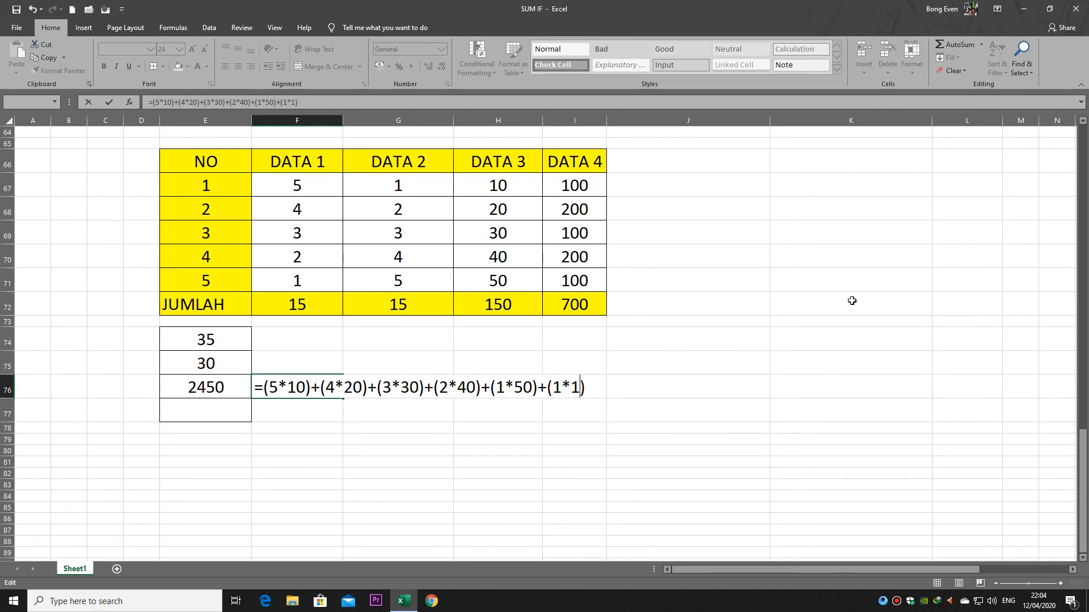
key(Right)
text(+(1*100)+(2)
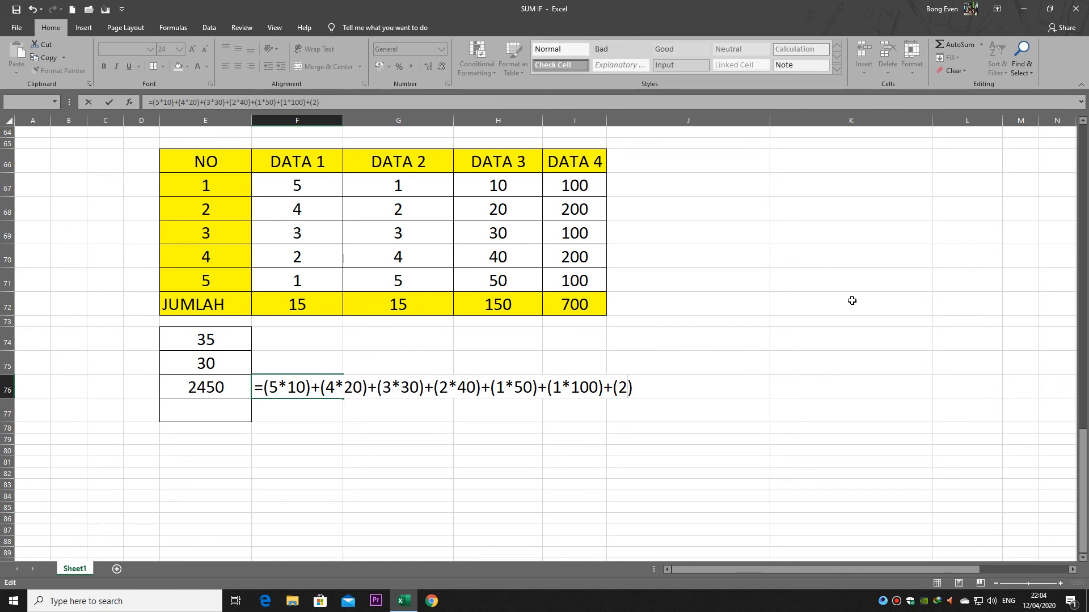
text(*200)
key(Right)
text(+(2*200)+()
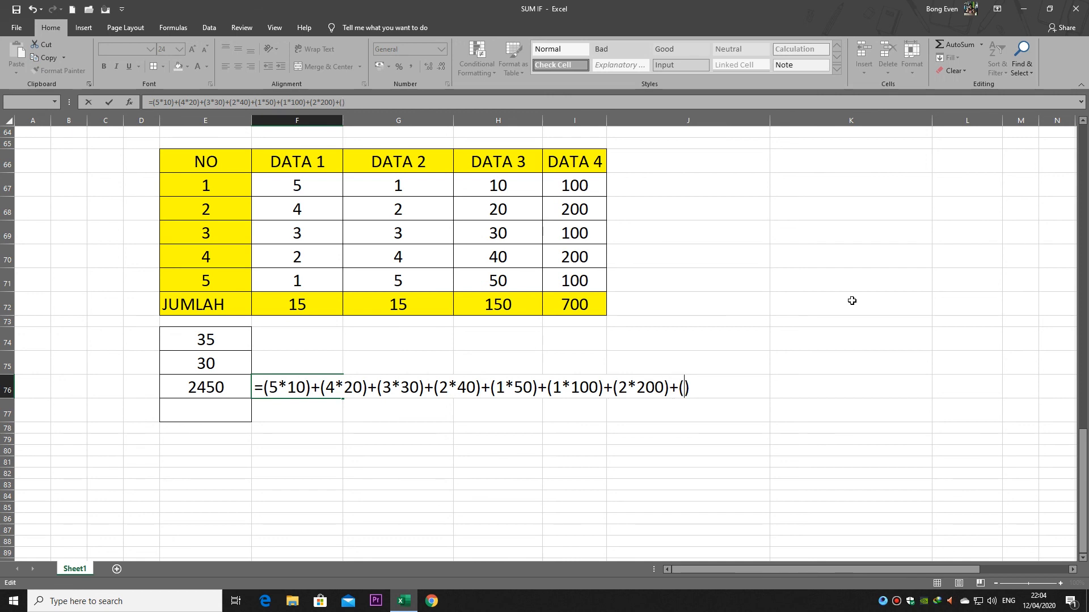
Complete the F76 check formula with the remaining DATA 2 and DATA 4 products, (3*100)+(4*200)+(5*100), and enter it.
text(3*100)
key(Right)
text(+)
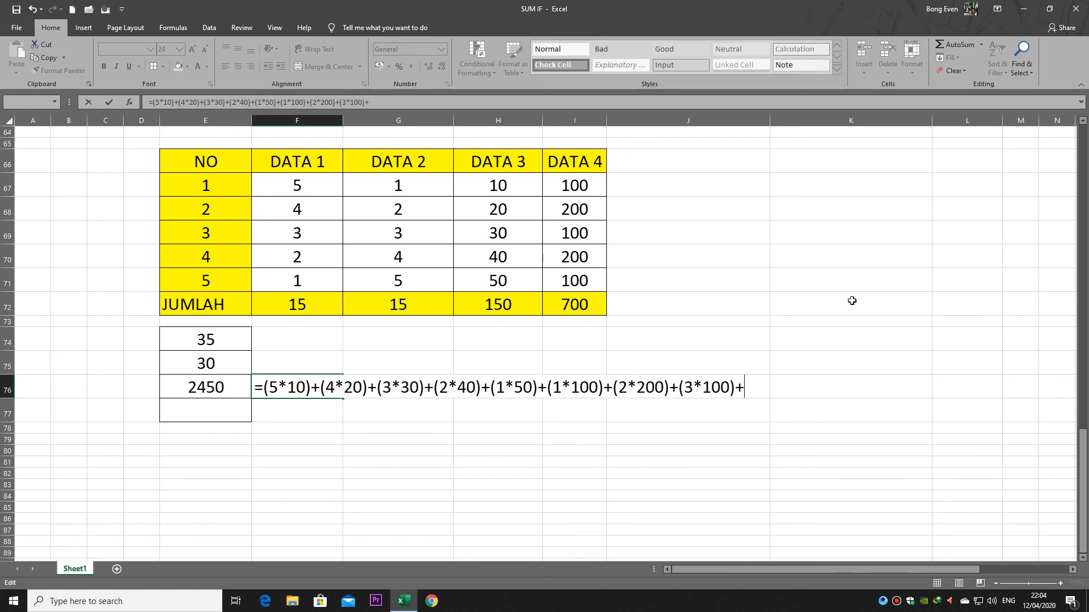
text(())
key(Left)
text(4*200)
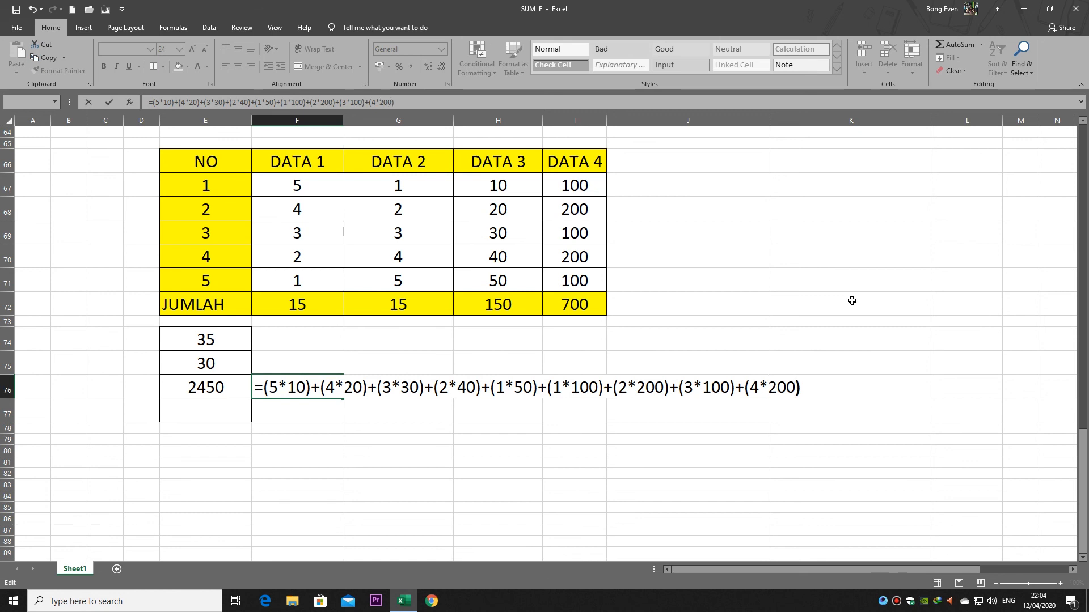
key(Right)
text(+()5*100)
key(Return)
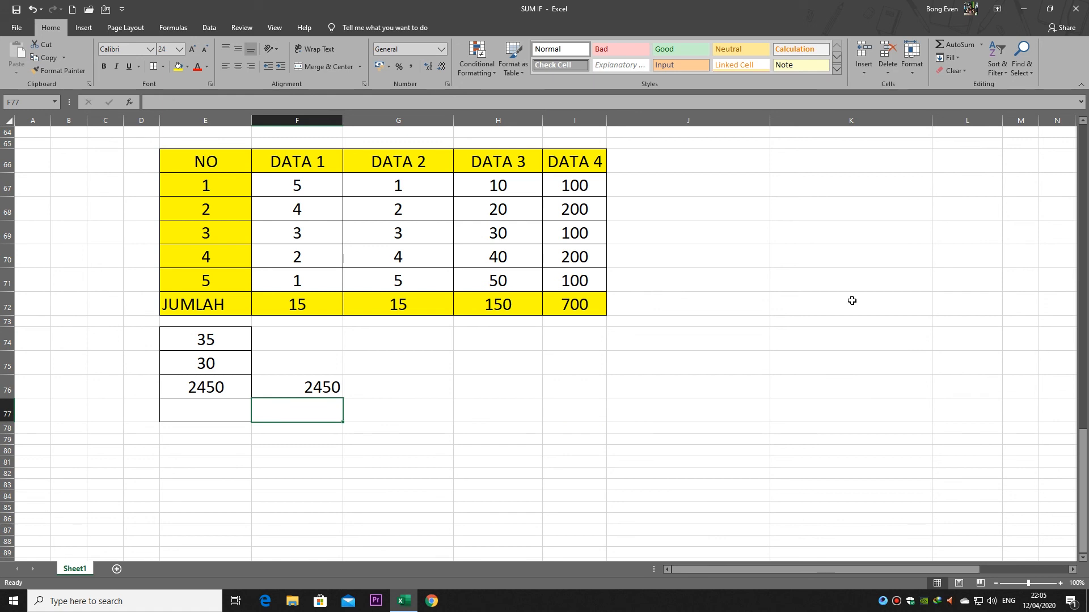
Compare the manual check formula in F76 with the SUMPRODUCT formula in E76, leaving both formulas unedited.
click(311, 381)
double_click(311, 387)
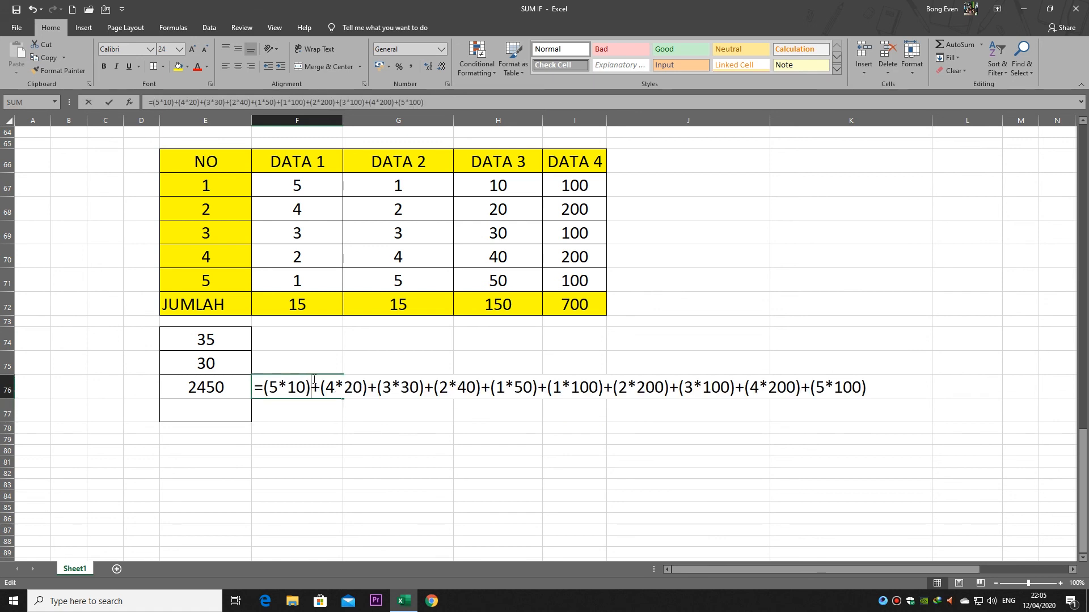
click(210, 381)
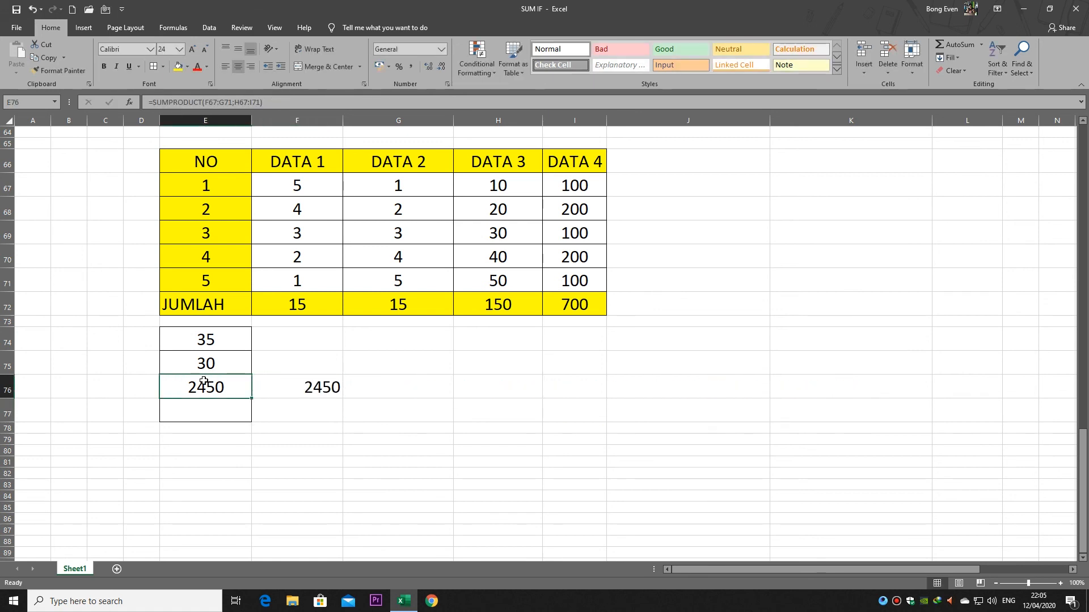
double_click(207, 386)
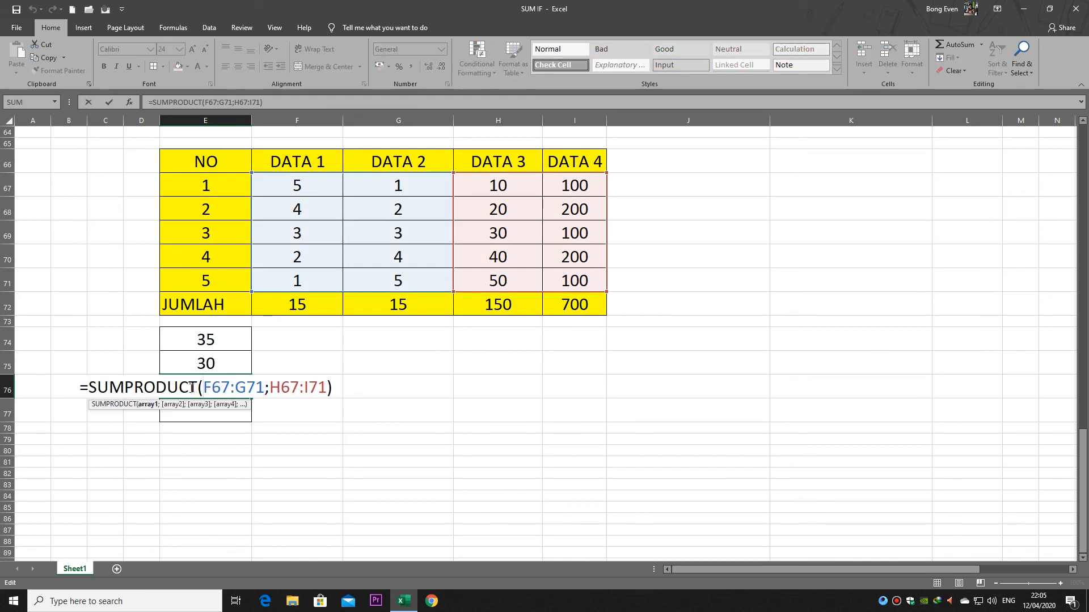
key(Escape)
click(287, 387)
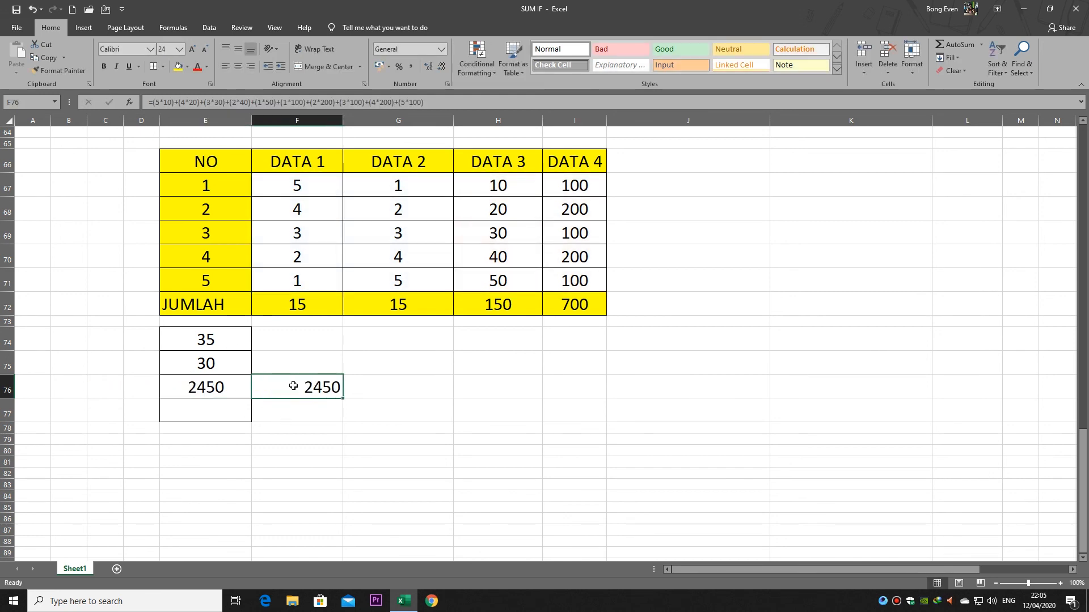
double_click(232, 385)
key(Escape)
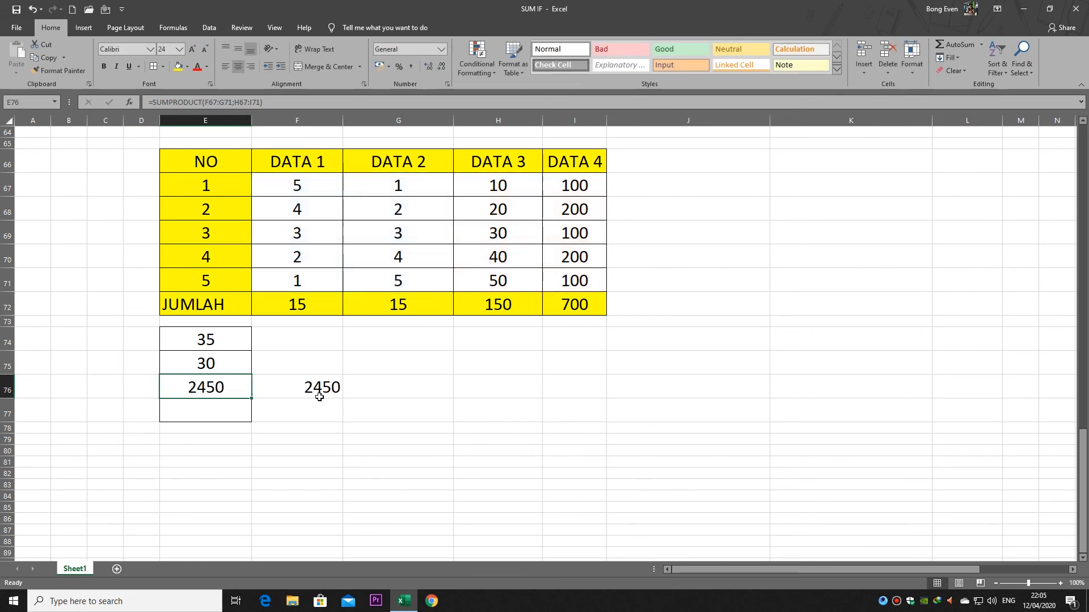
Clear the manual check formula from cell F76.
click(347, 387)
click(332, 387)
key(Delete)
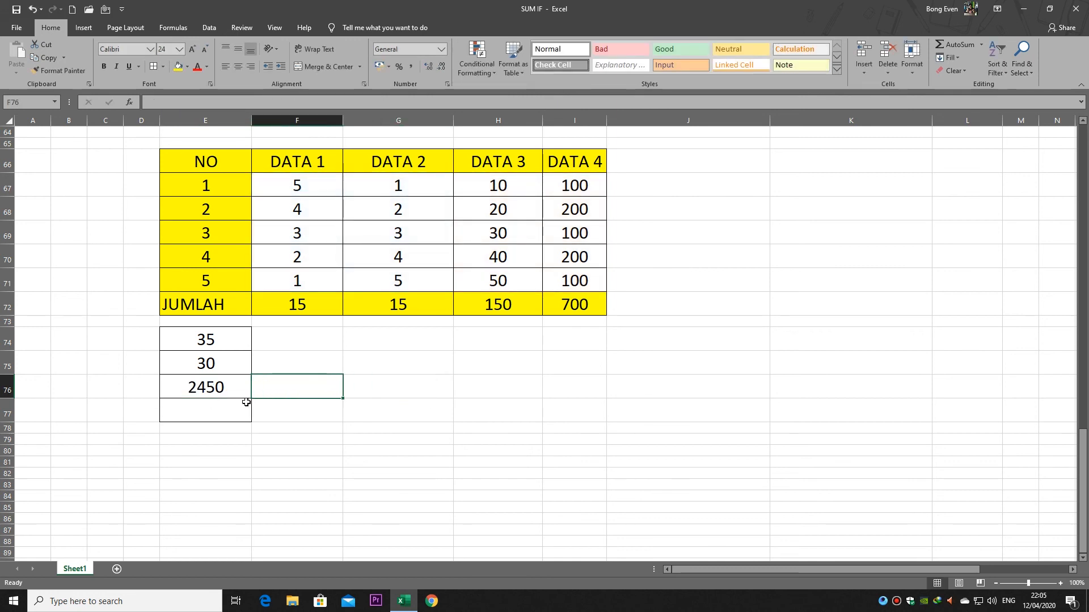
Enter =SUMPRODUCT(F67:F71;G67:H71) in E77, pairing the DATA 1 column with the two-column DATA 2 and DATA 3 range.
click(223, 406)
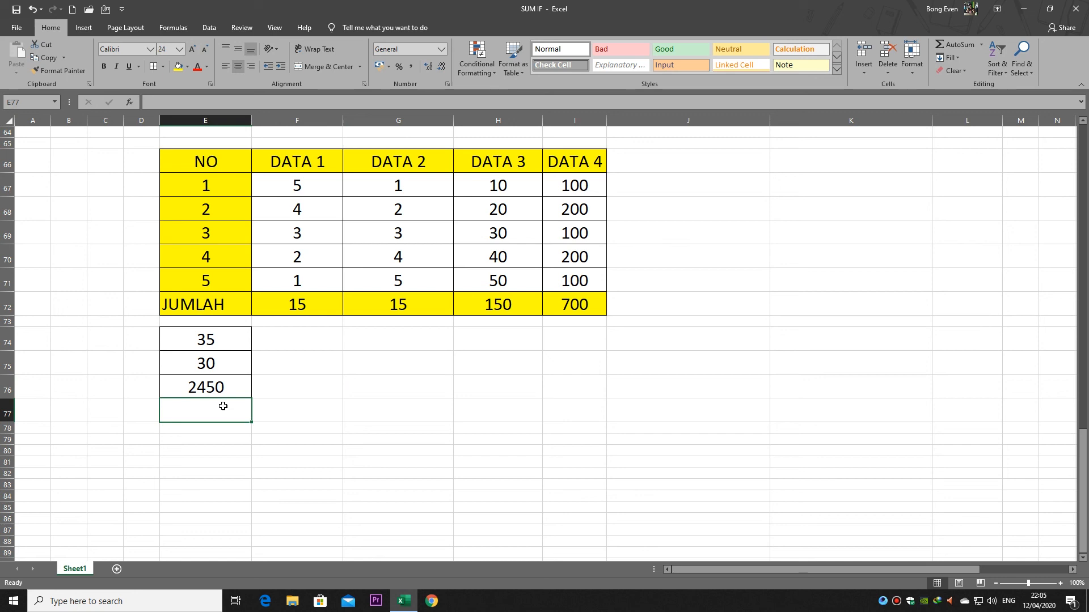
text(=)
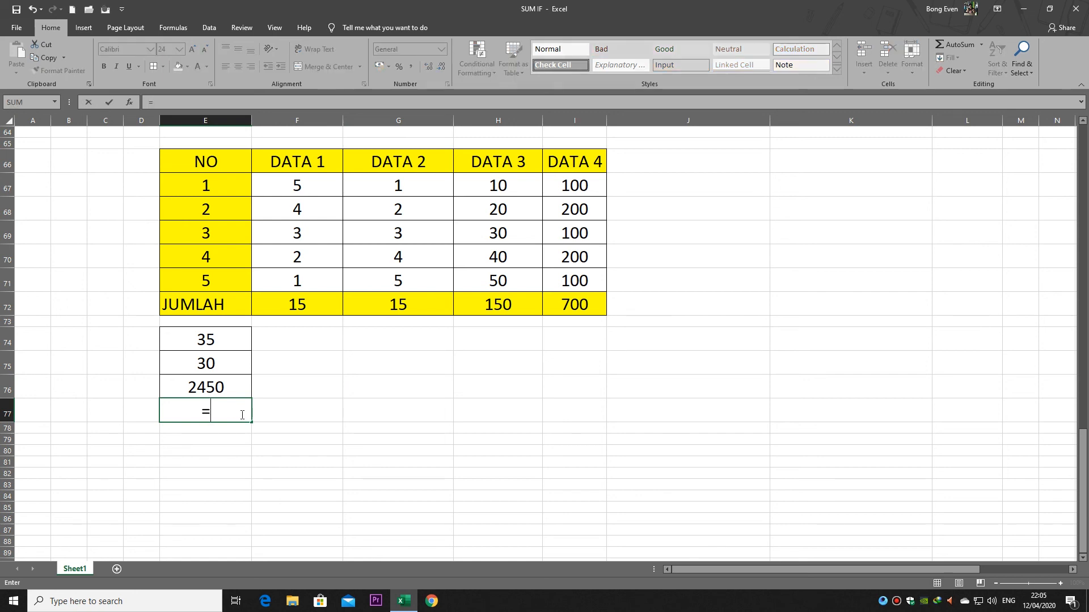
text(SUMPRO)
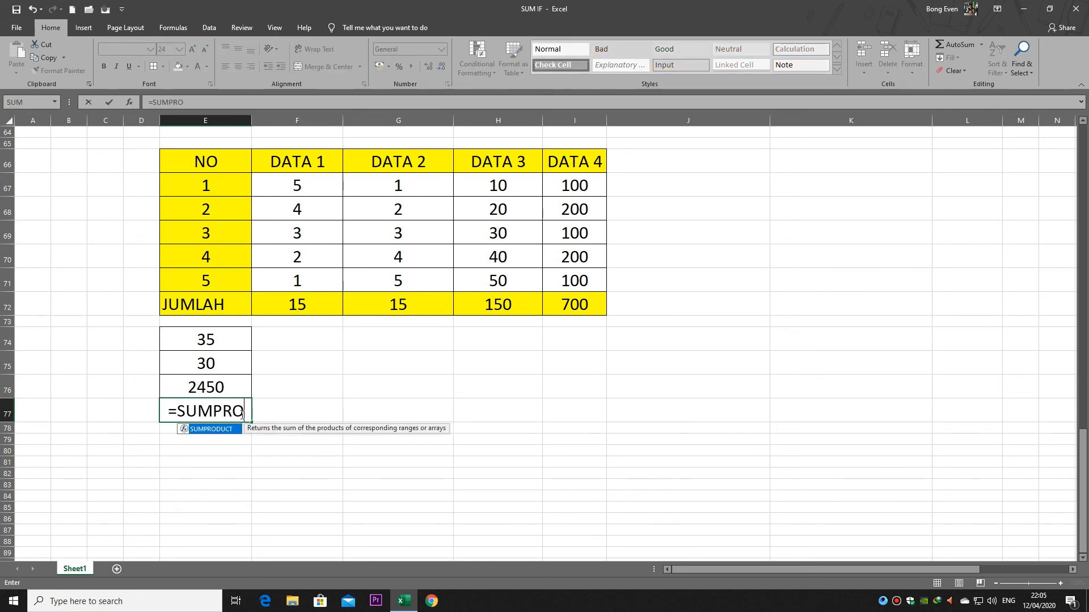
text(DUCT)
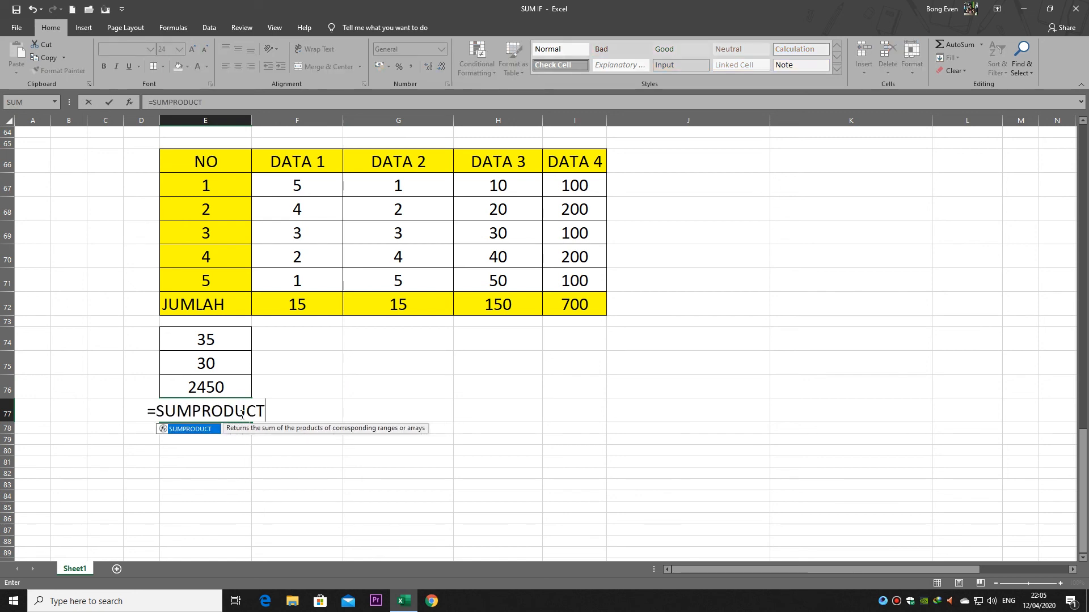
text(()
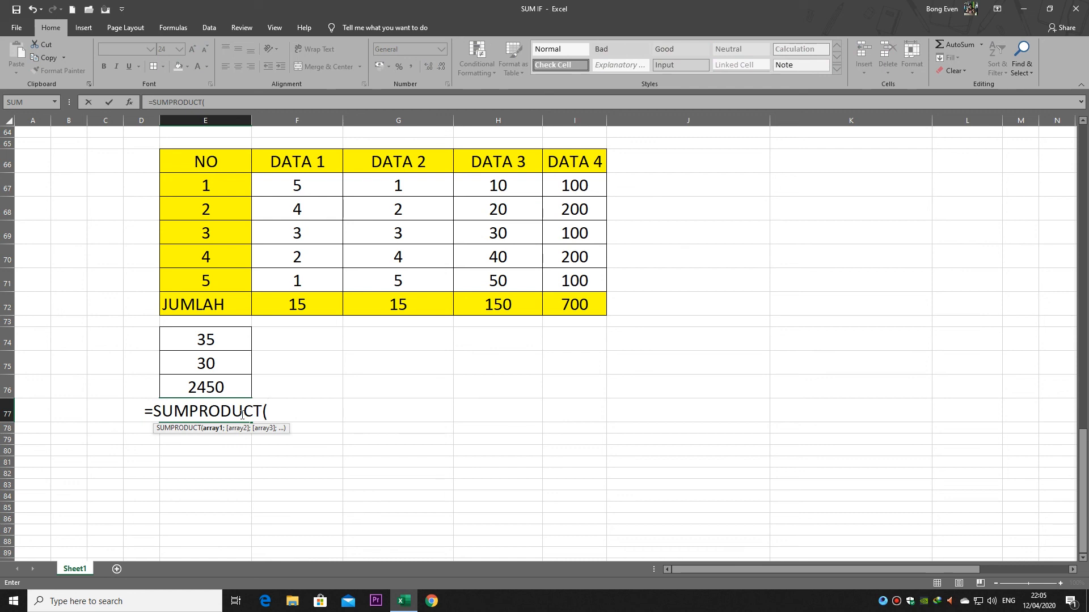
click(317, 182)
drag(312, 271, 313, 272)
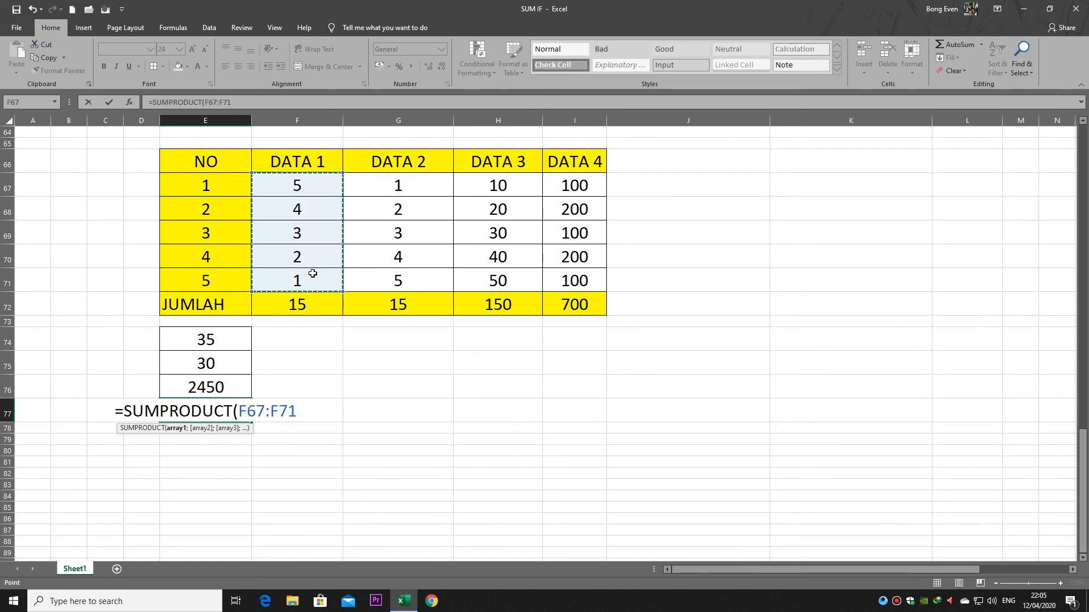
text(;)
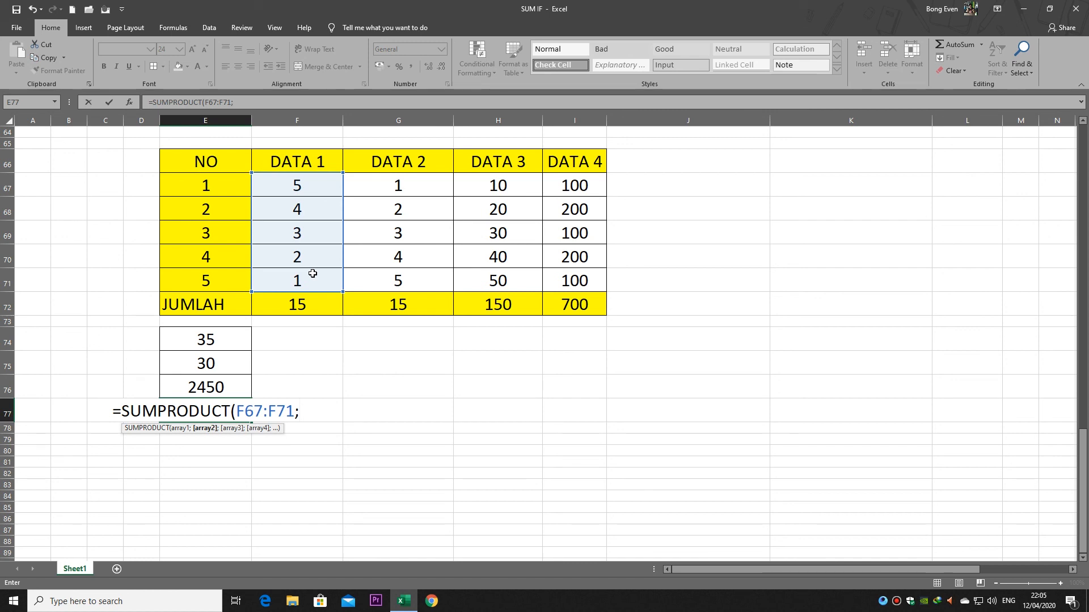
drag(422, 182, 503, 282)
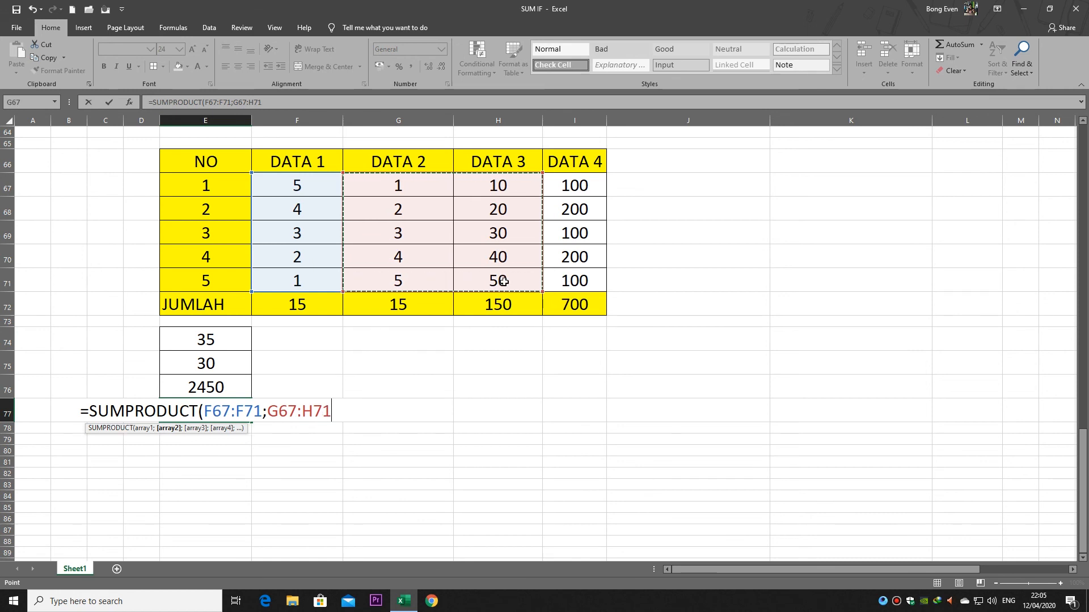
text())
key(Return)
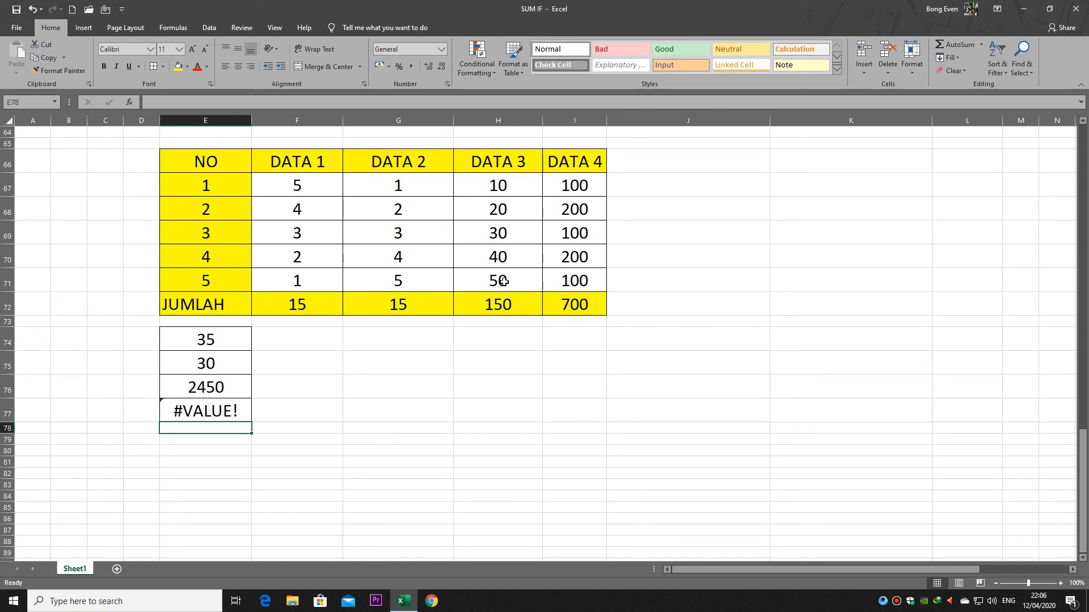
Inspect the two array ranges used by the SUMPRODUCT formula in E77, then close it without edits.
key(Up)
key(F2)
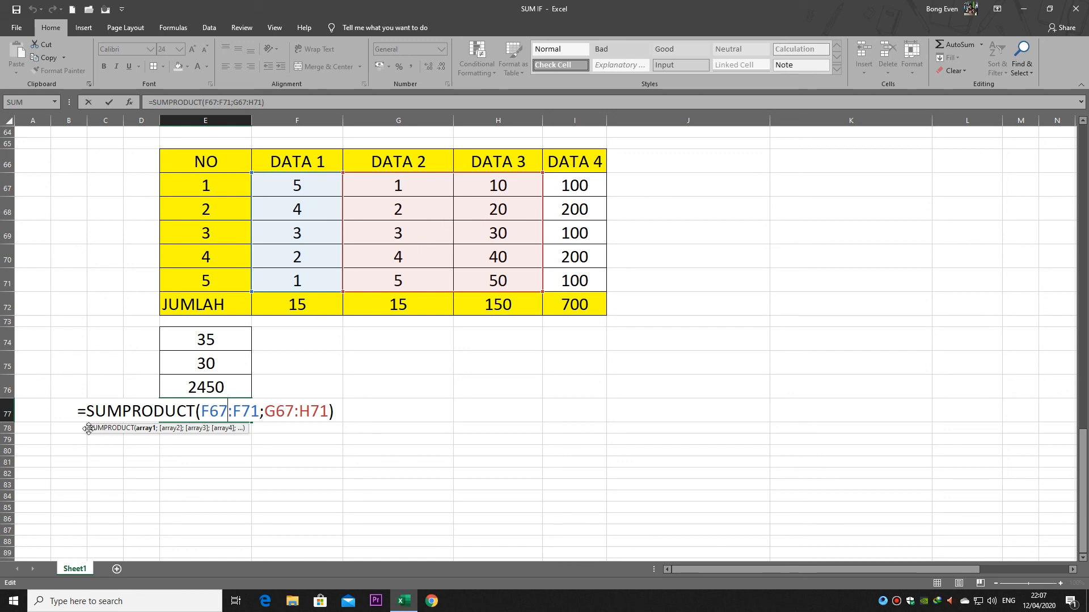
click(141, 412)
key(Return)
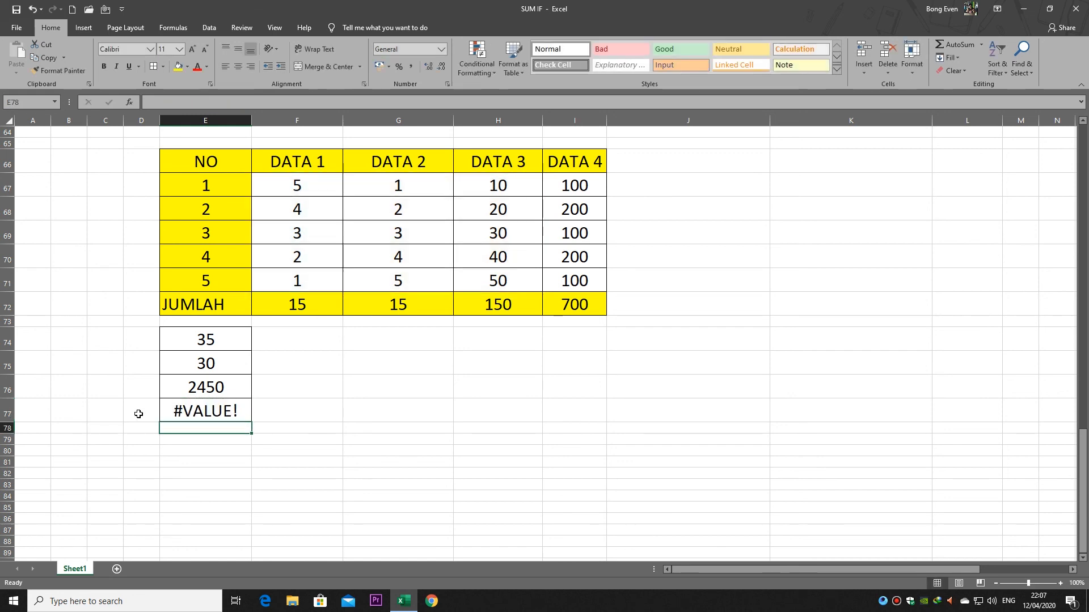